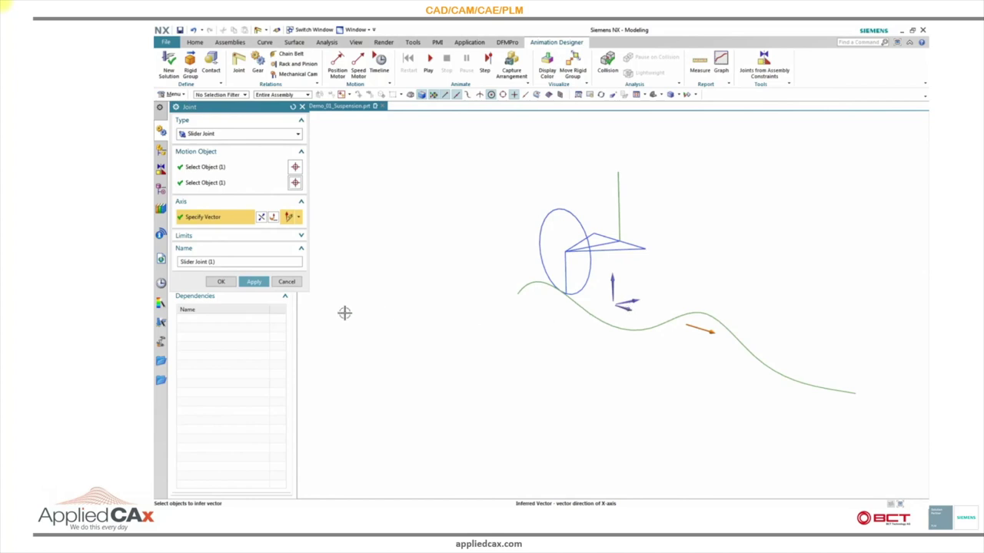
- Create the slider joint between the vertical line and the road spline along the X-axis
{"action": "left_click", "coordinate": [253, 282]}
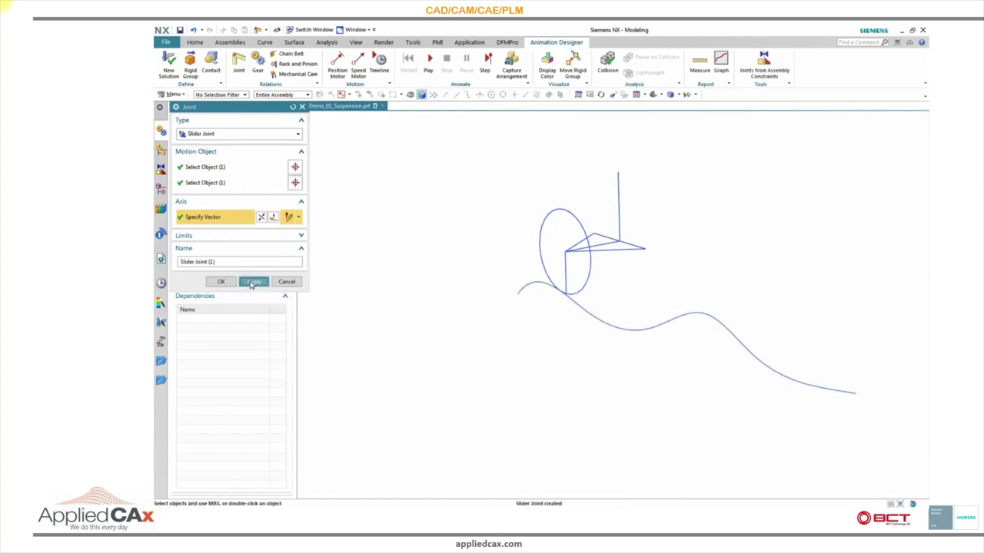
- Create a spherical joint between the wheel with its vertical line and the four-line suspension arm, centred on the wheel's centre point
{"action": "left_click", "coordinate": [222, 136]}
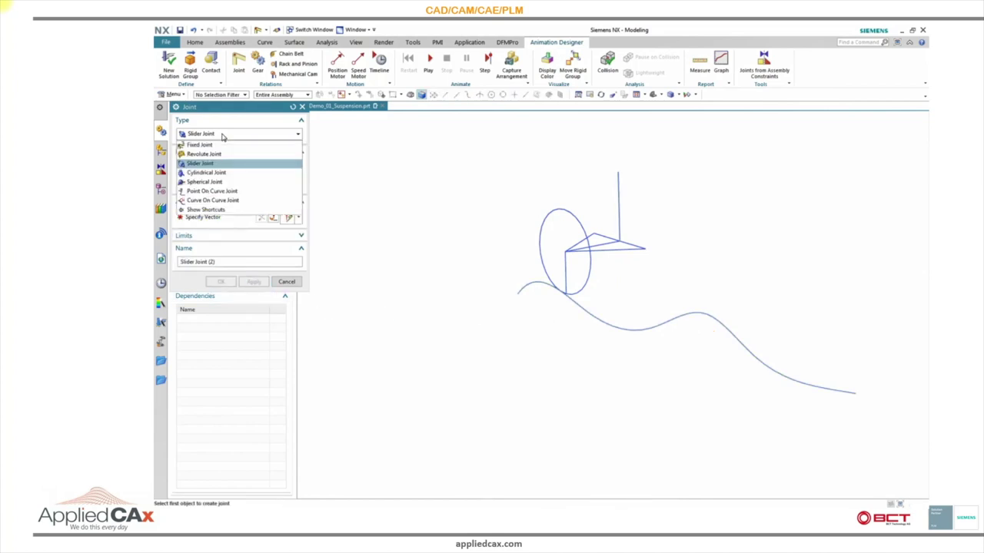
{"action": "left_click", "coordinate": [221, 182]}
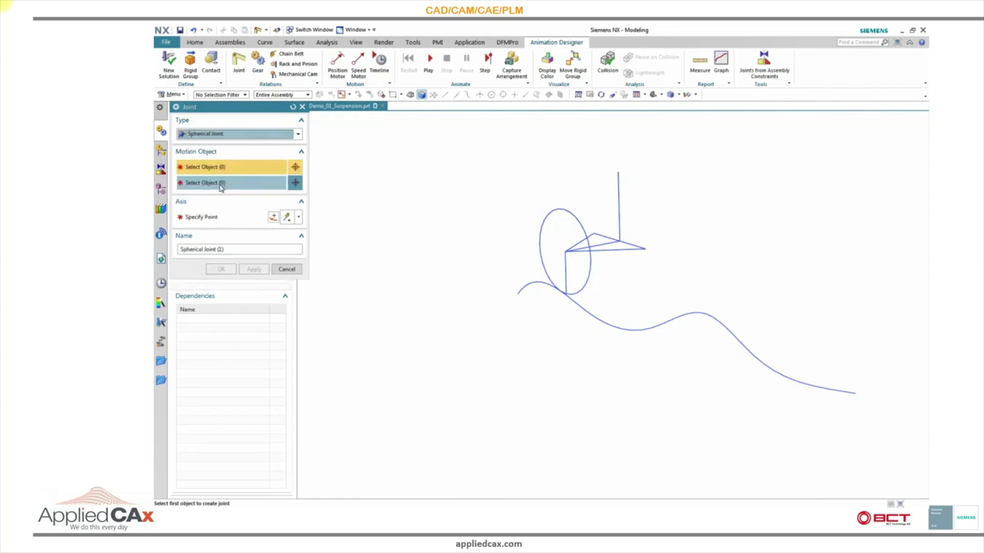
{"action": "left_click", "coordinate": [545, 266]}
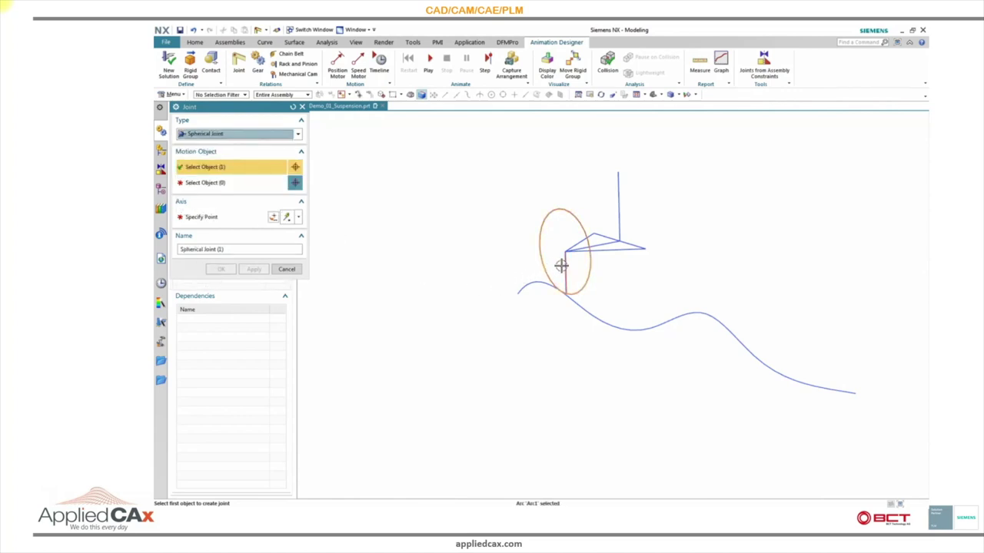
{"action": "left_click", "coordinate": [559, 250]}
{"action": "middle_click", "coordinate": [562, 232]}
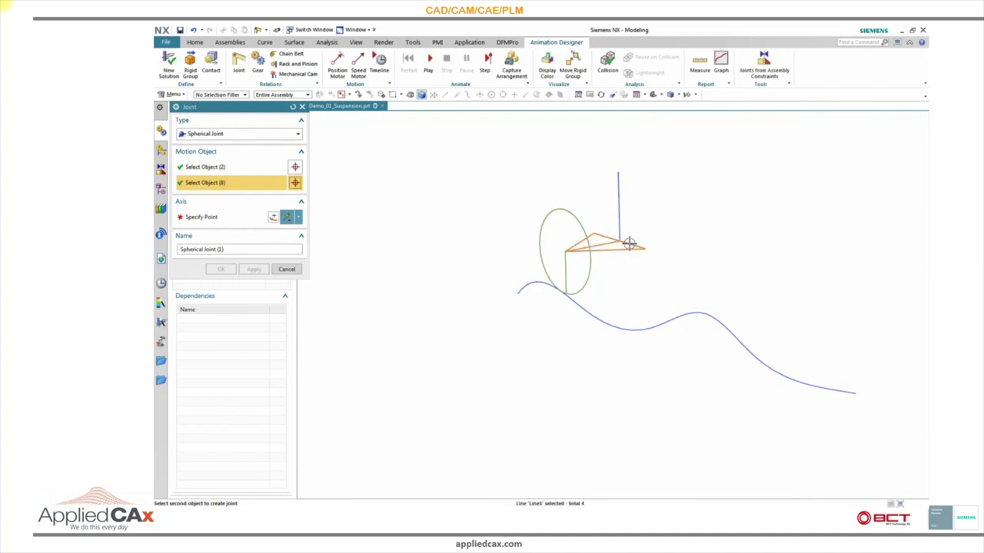
{"action": "middle_click", "coordinate": [468, 253]}
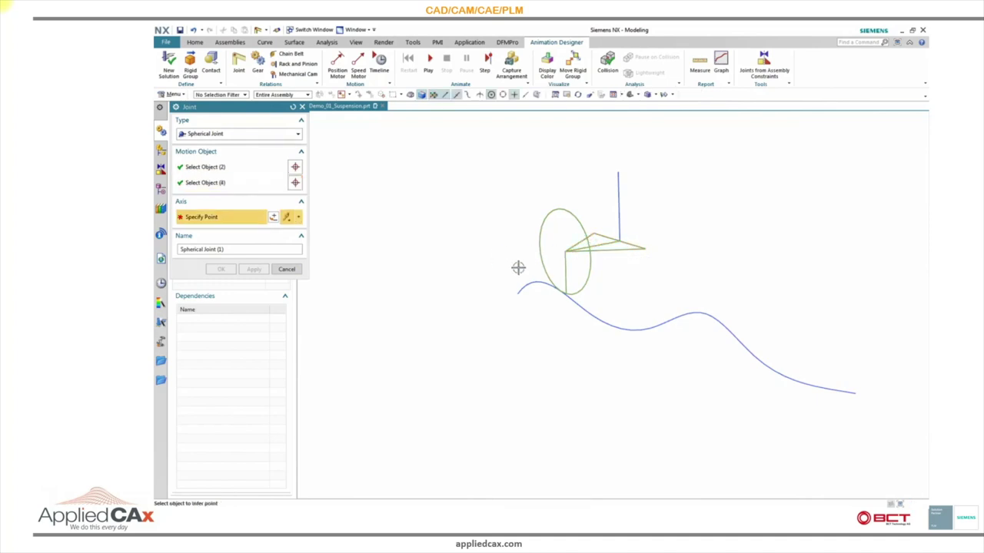
{"action": "left_click", "coordinate": [565, 252]}
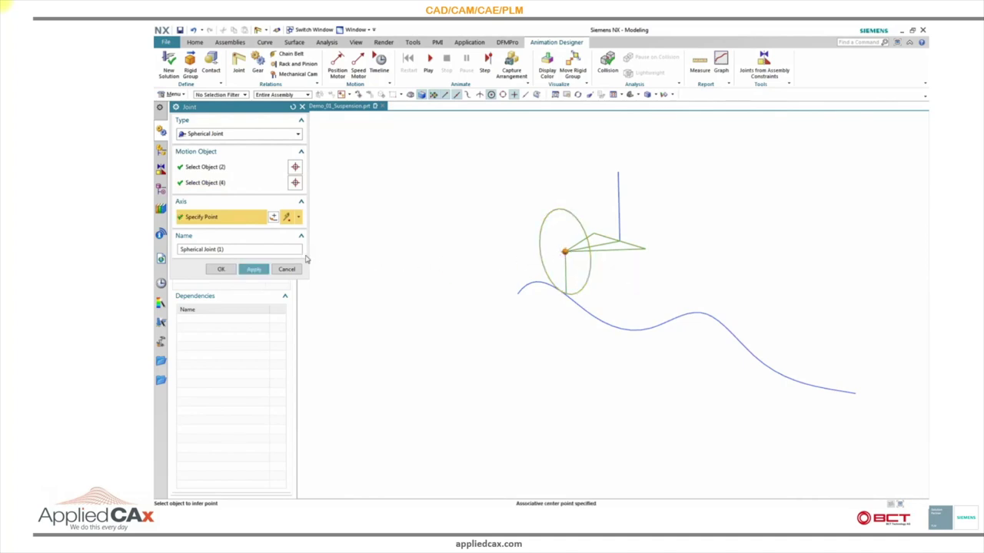
{"action": "left_click", "coordinate": [254, 269]}
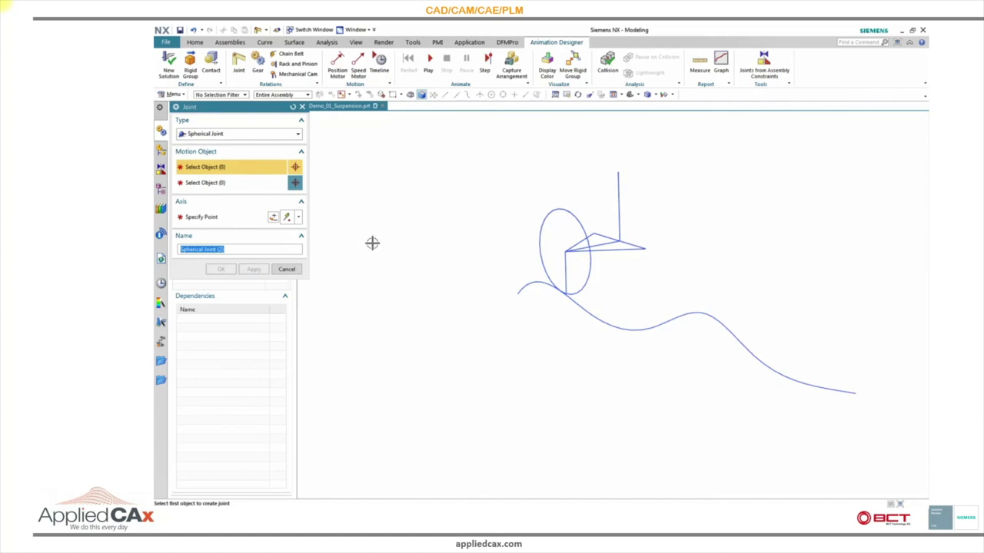
- Create a revolute joint between the vertical line and the suspension arm, using the arm's inner edge line as the axis
{"action": "left_click", "coordinate": [265, 135]}
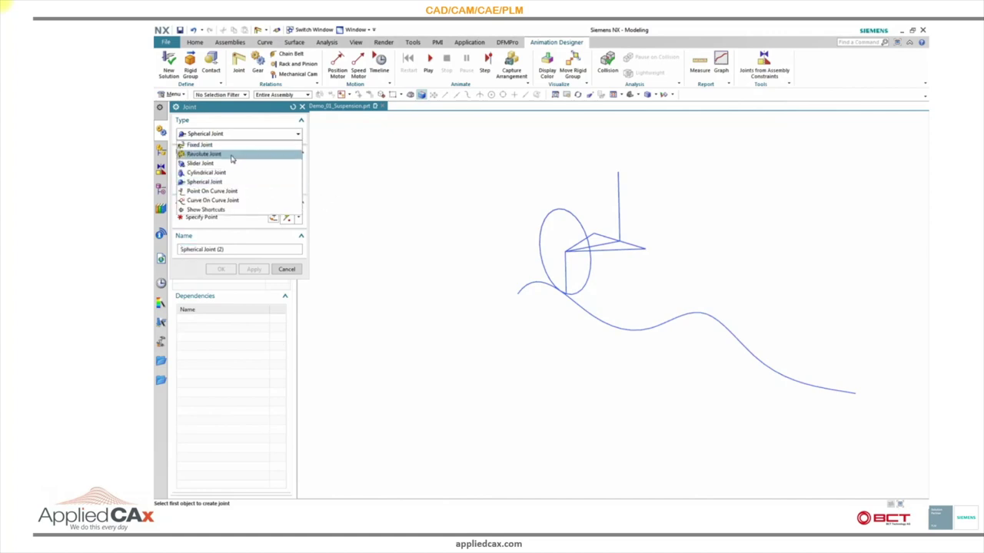
{"action": "left_click", "coordinate": [204, 154]}
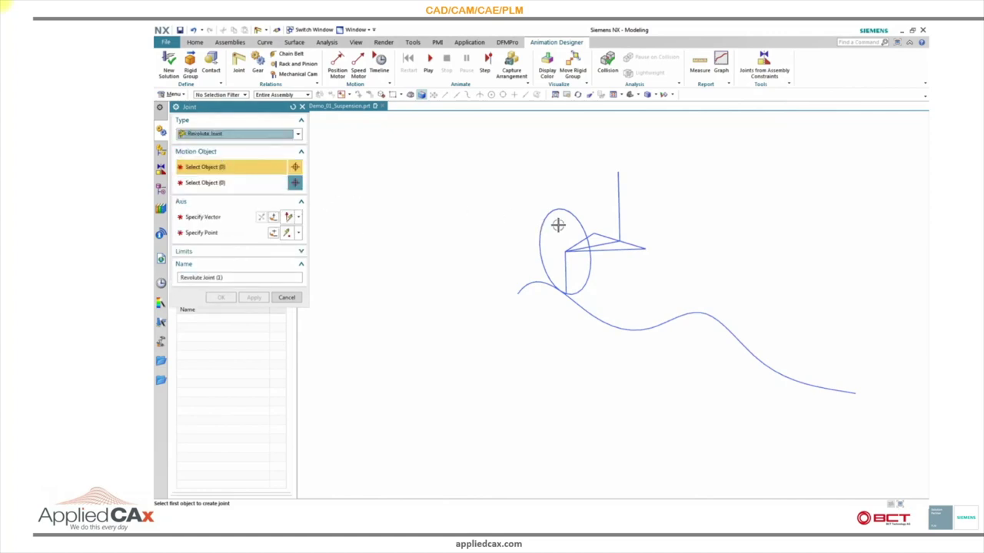
{"action": "left_click", "coordinate": [621, 218]}
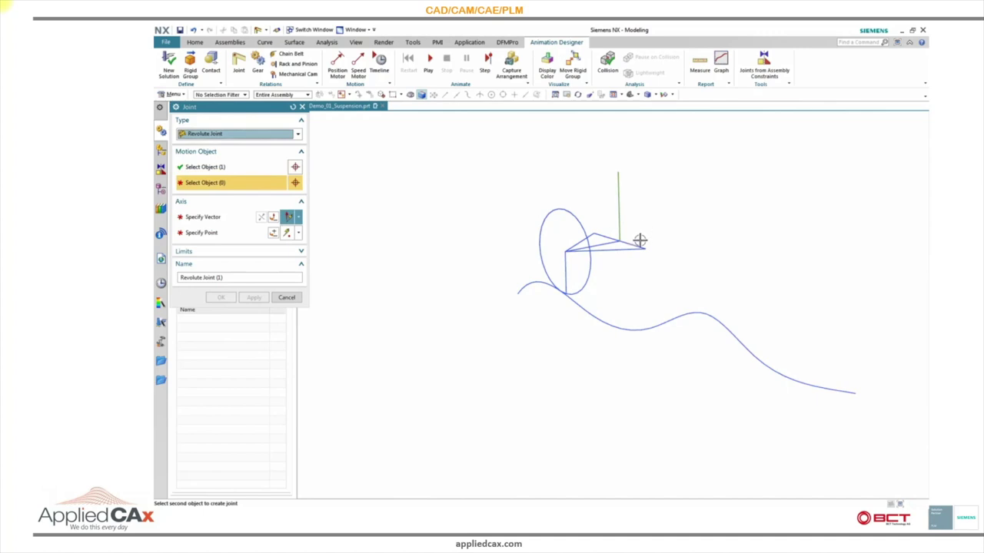
{"action": "left_click", "coordinate": [640, 240]}
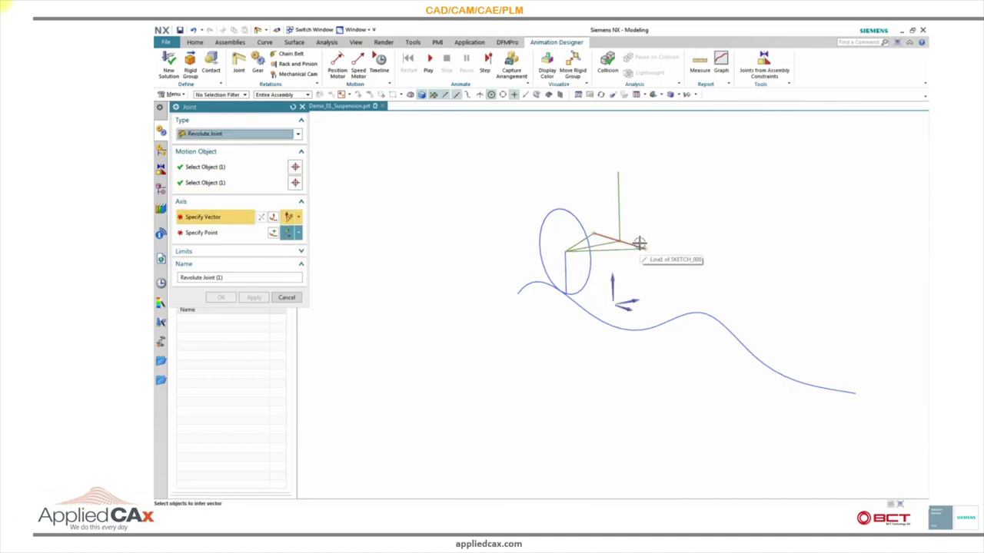
{"action": "left_click", "coordinate": [639, 243]}
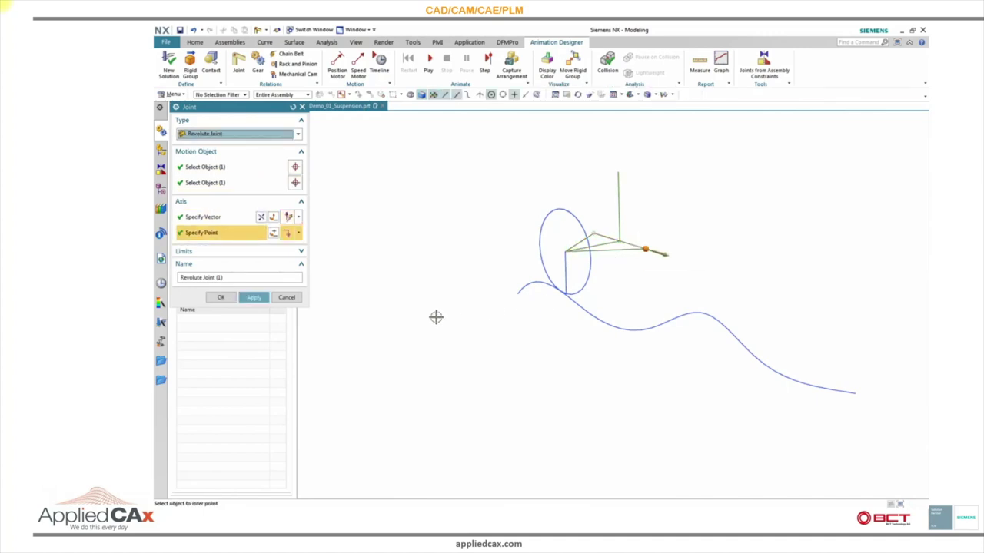
{"action": "left_click", "coordinate": [221, 298]}
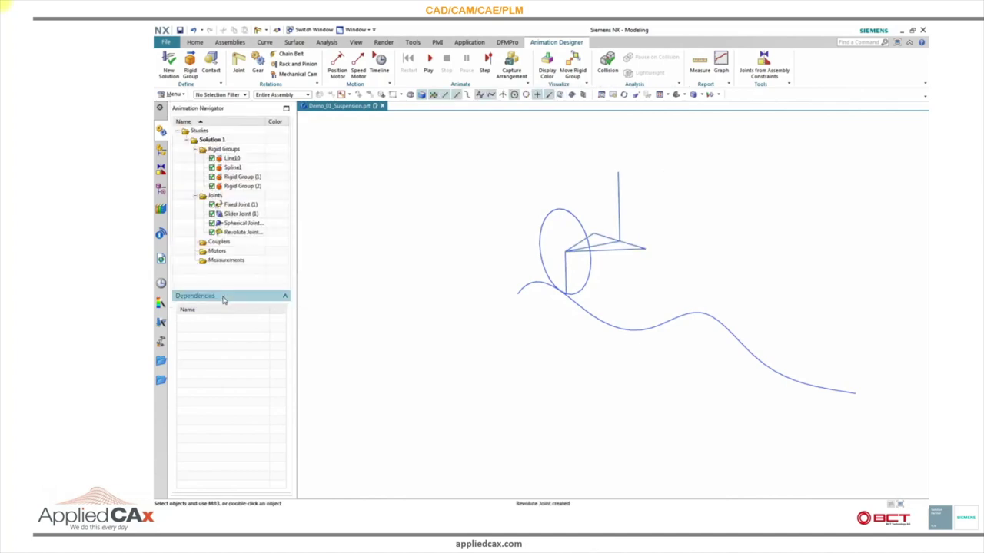
- Examine which geometry belongs to each of the four rigid groups, and briefly run and stop the animation
{"action": "left_click", "coordinate": [285, 297]}
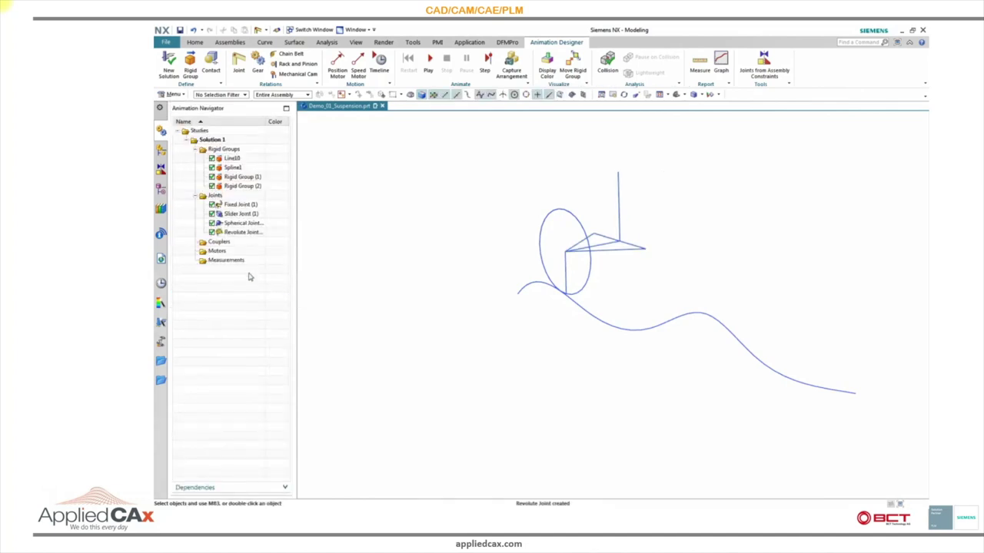
{"action": "left_click", "coordinate": [241, 206]}
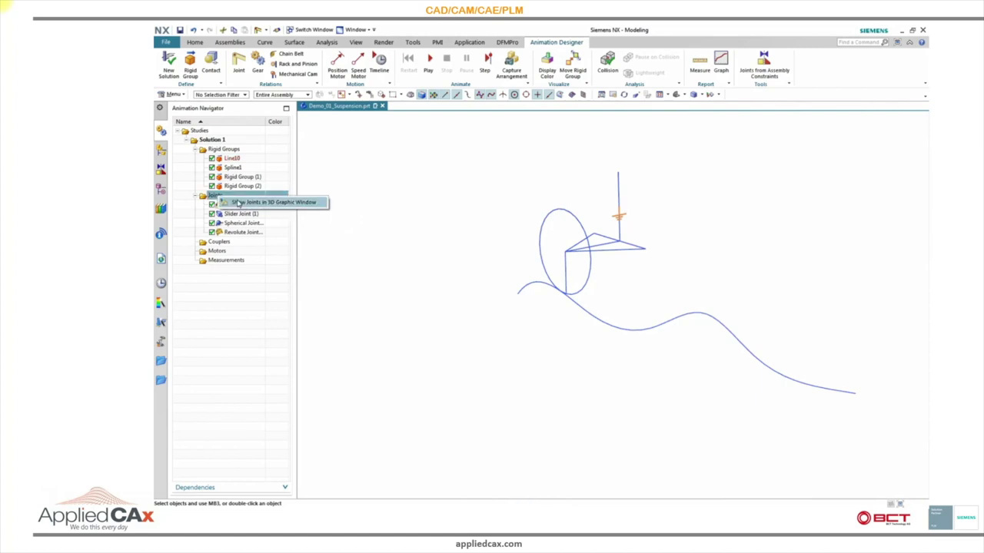
{"action": "left_click", "coordinate": [240, 198]}
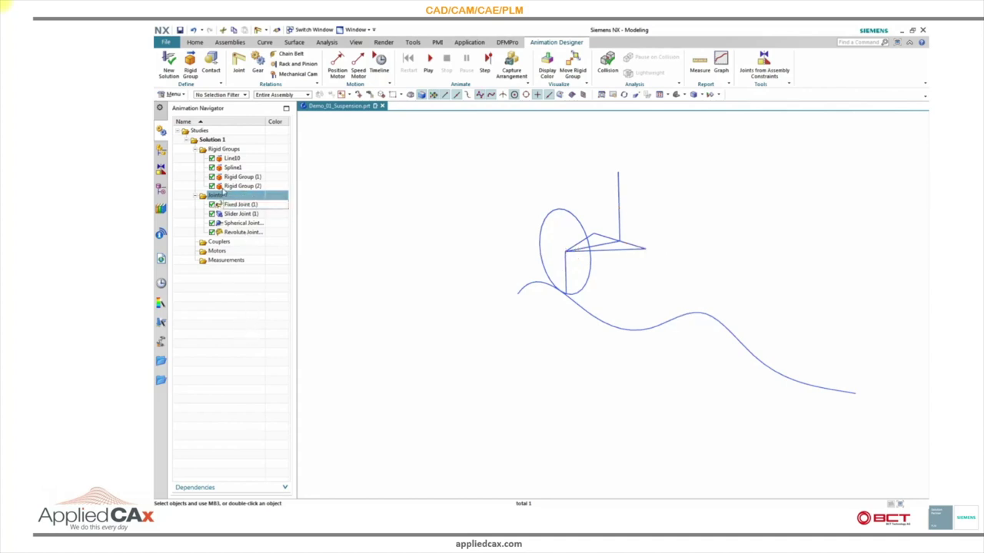
{"action": "left_click", "coordinate": [232, 158]}
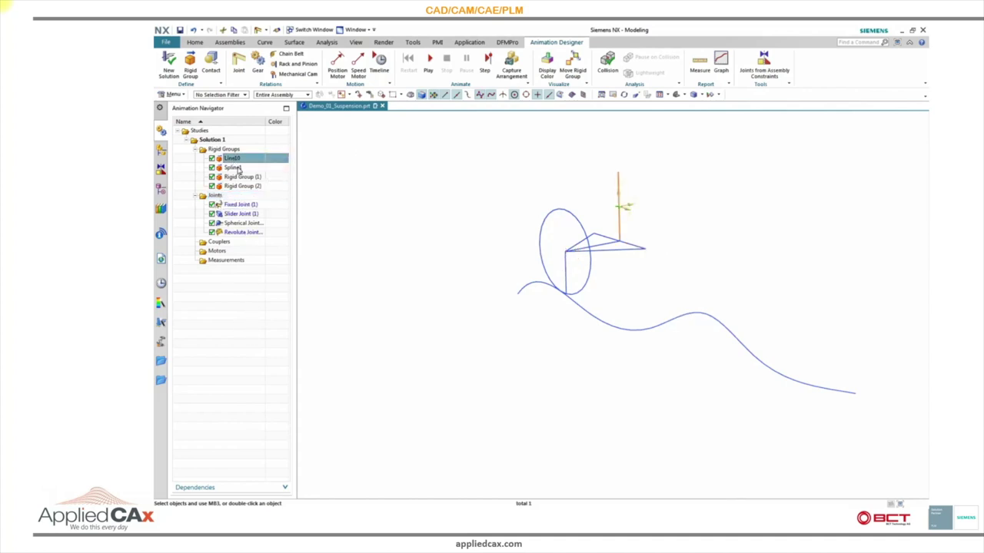
{"action": "left_click", "coordinate": [234, 168]}
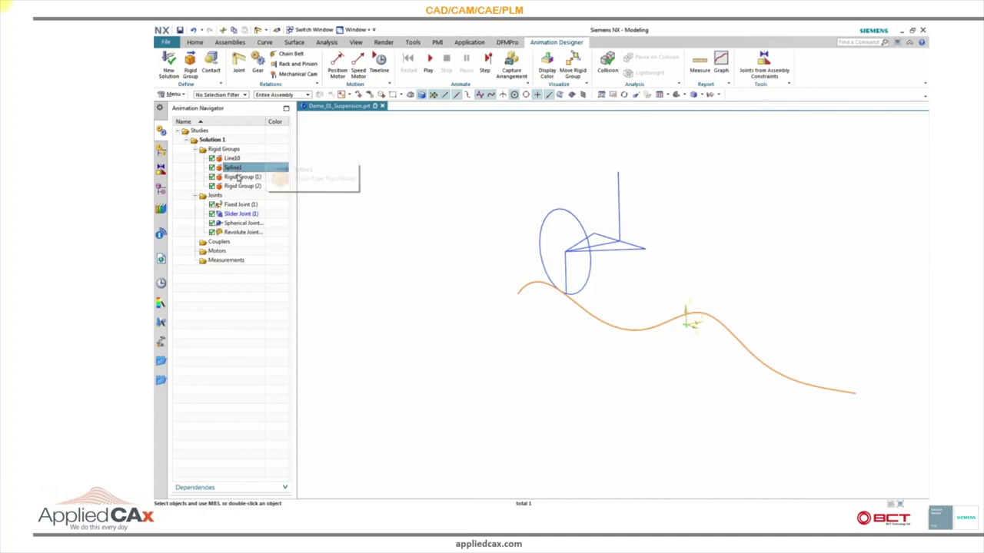
{"action": "left_click", "coordinate": [238, 178]}
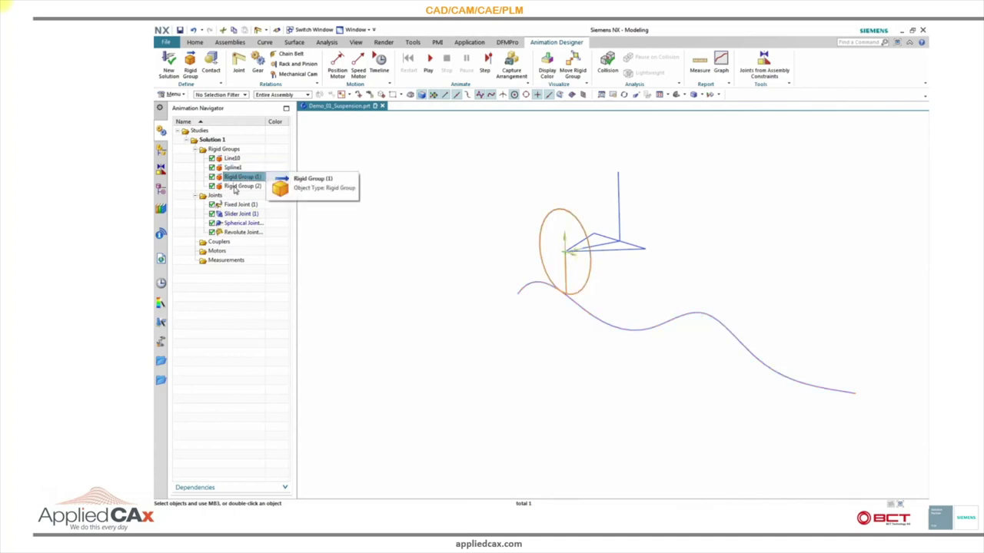
{"action": "left_click", "coordinate": [235, 186]}
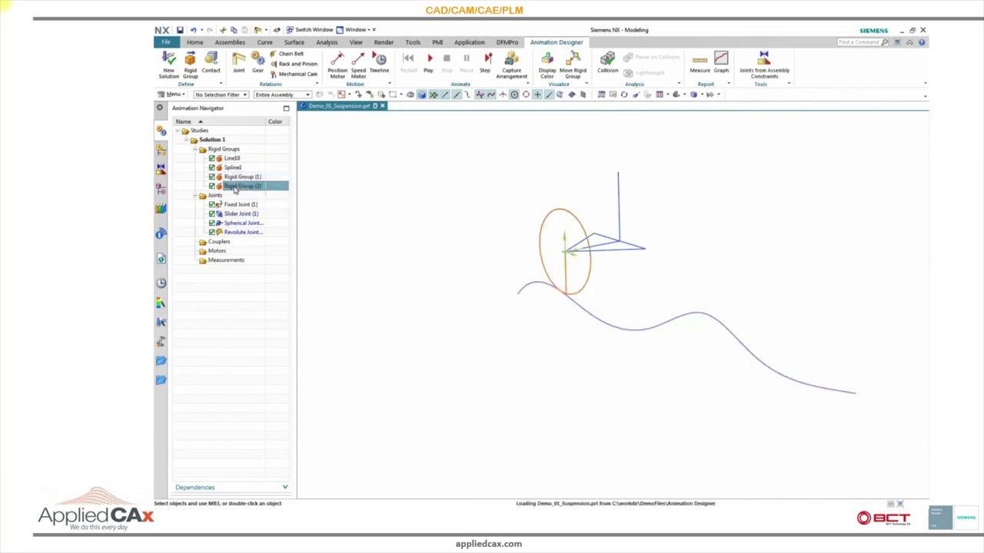
{"action": "left_click", "coordinate": [218, 320]}
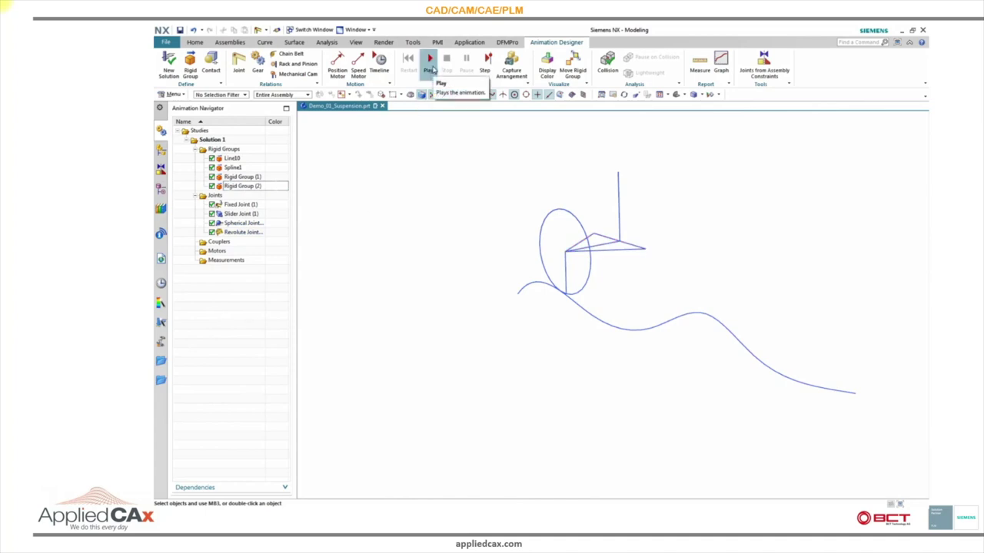
{"action": "left_click", "coordinate": [432, 66]}
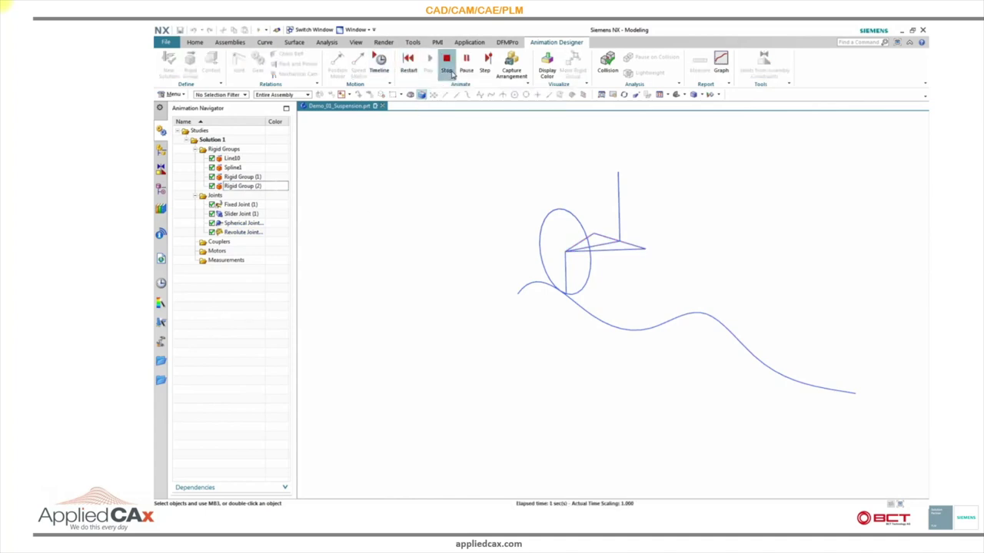
{"action": "left_click", "coordinate": [446, 65]}
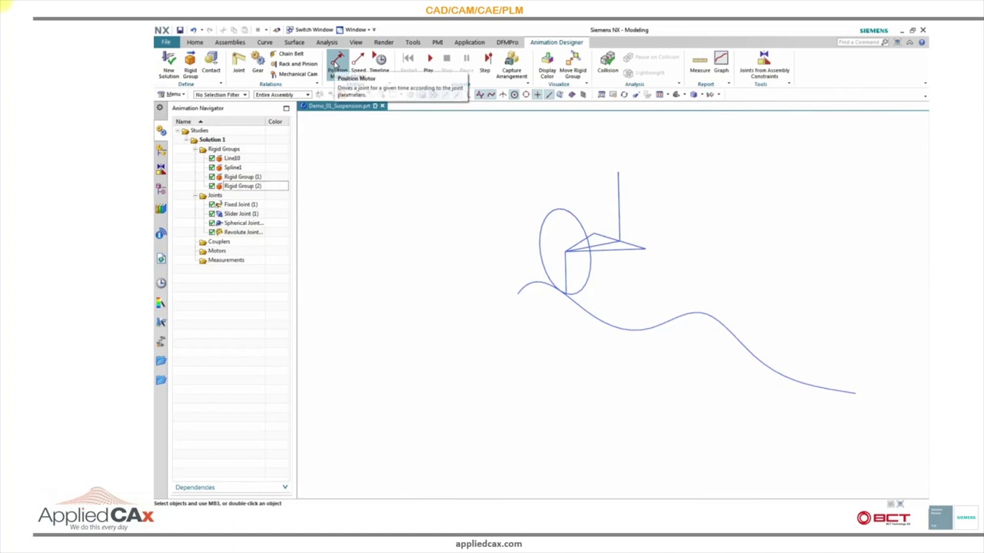
- Start a position motor on the slider joint with its first timeline event's method set to End Time
{"action": "left_click", "coordinate": [336, 64]}
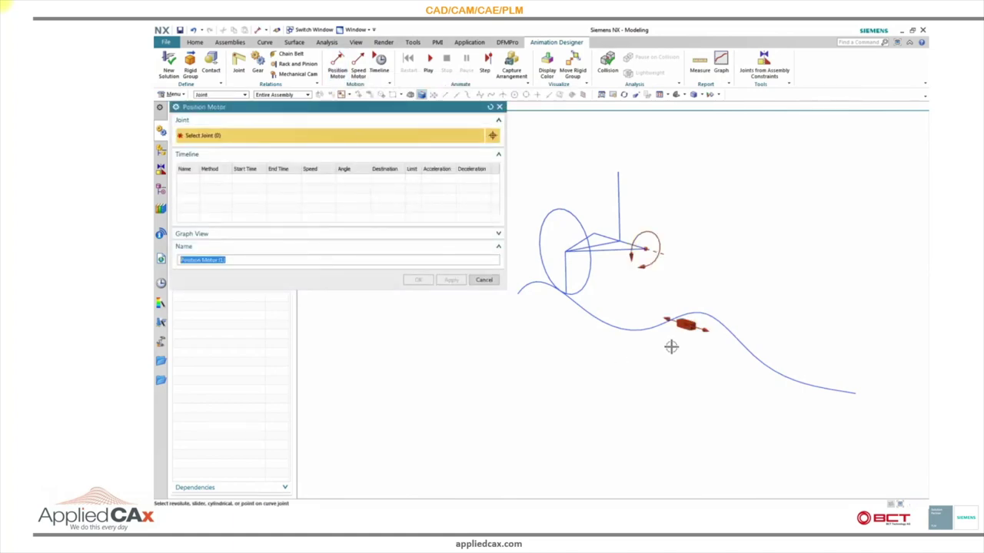
{"action": "left_click", "coordinate": [685, 326]}
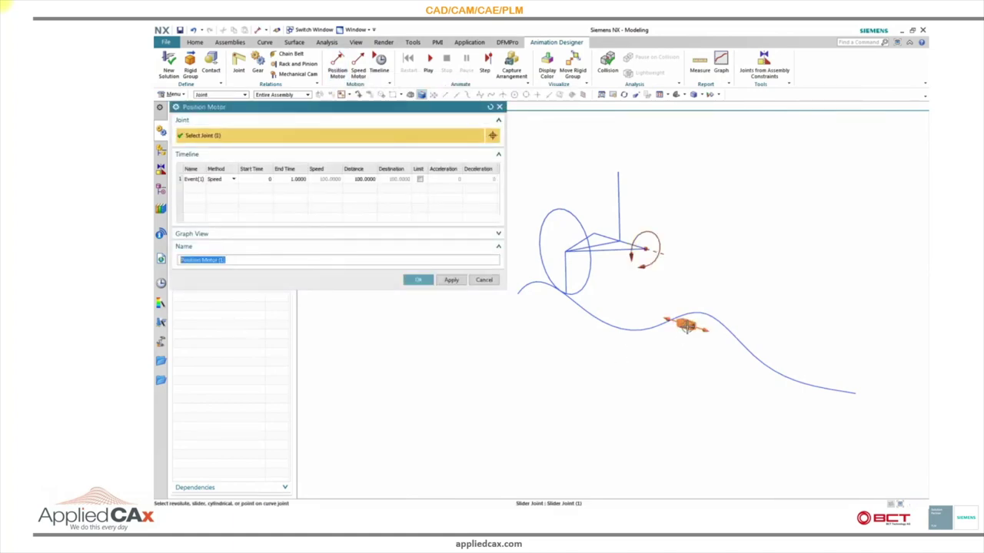
{"action": "left_click", "coordinate": [235, 180]}
{"action": "left_click", "coordinate": [229, 186]}
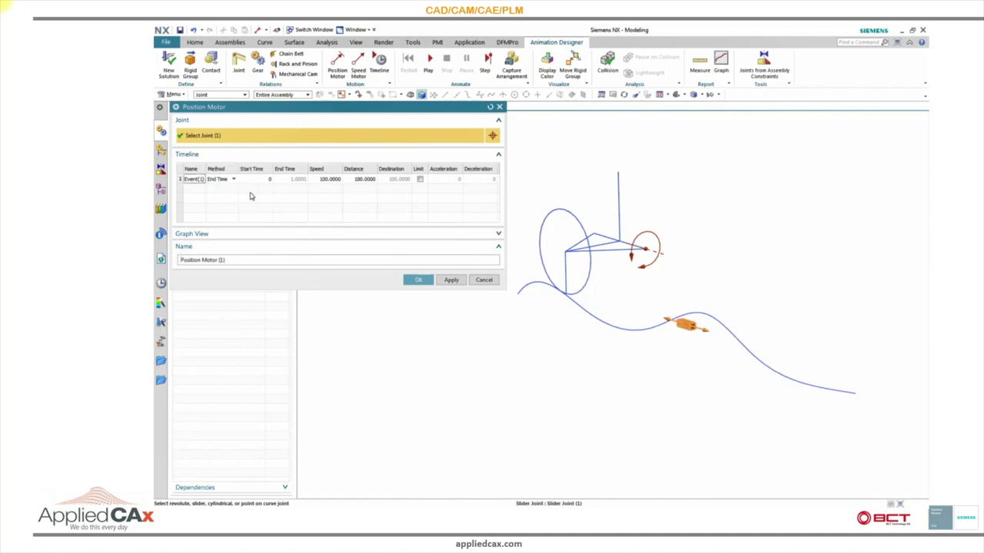
- Complete the motor with a second End Time event at a distance of -800, and play the animation
{"action": "right_click", "coordinate": [227, 194]}
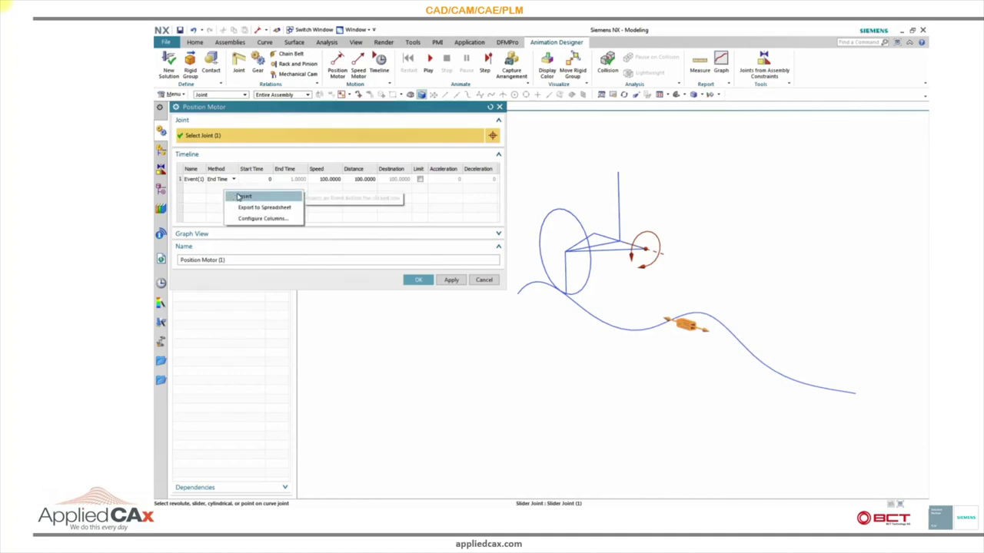
{"action": "left_click", "coordinate": [237, 196]}
{"action": "left_click", "coordinate": [234, 189]}
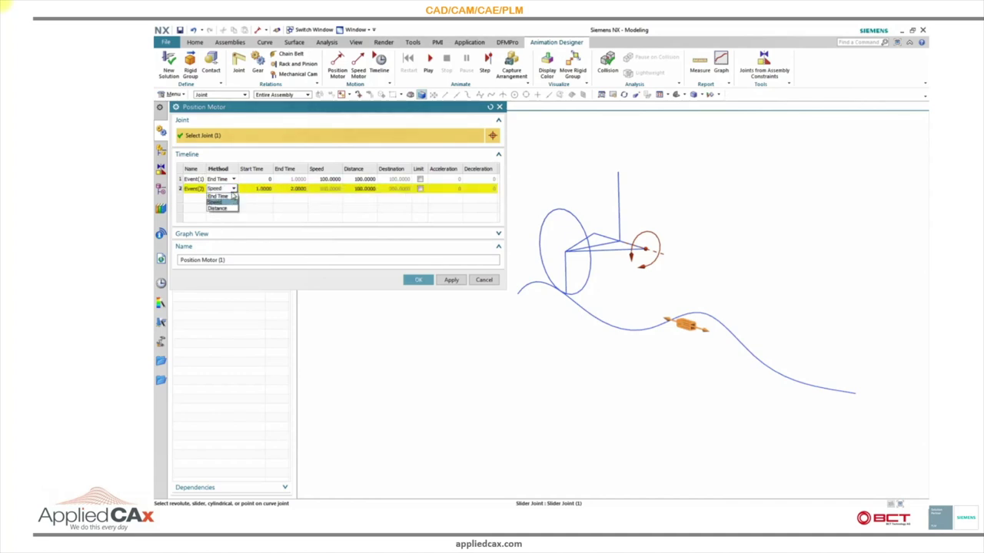
{"action": "left_click", "coordinate": [219, 196]}
{"action": "left_click", "coordinate": [350, 190]}
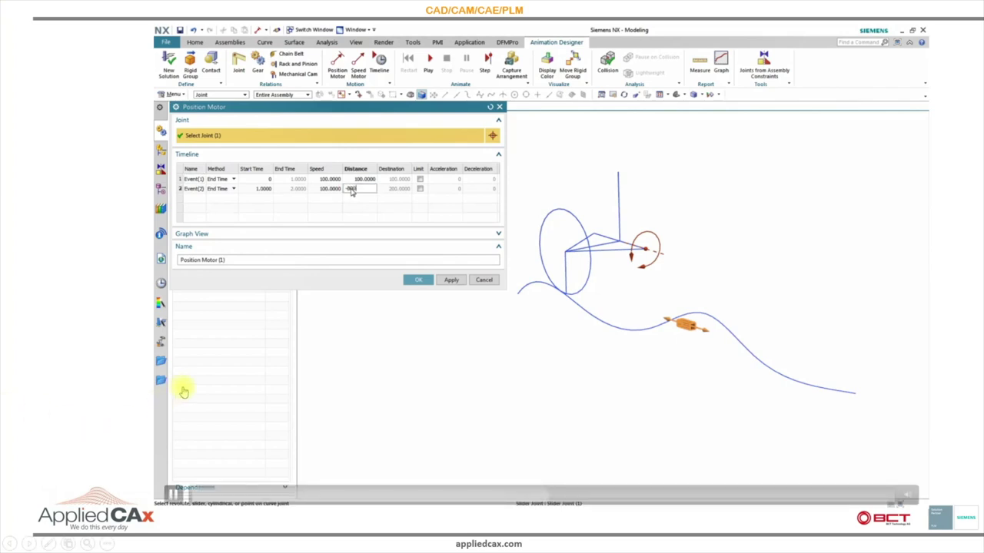
{"action": "type", "text": "-100"}
{"action": "key", "text": "Return"}
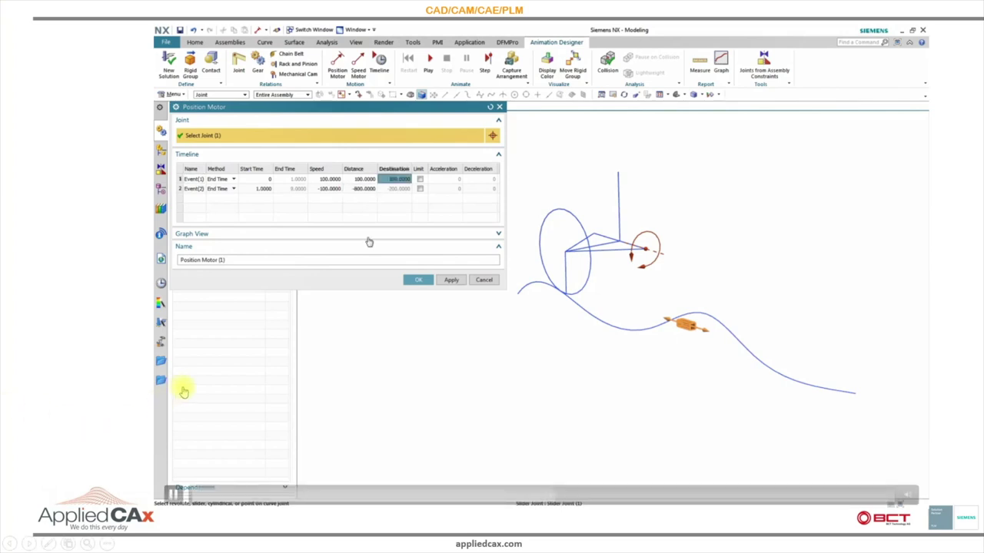
{"action": "left_click", "coordinate": [418, 281]}
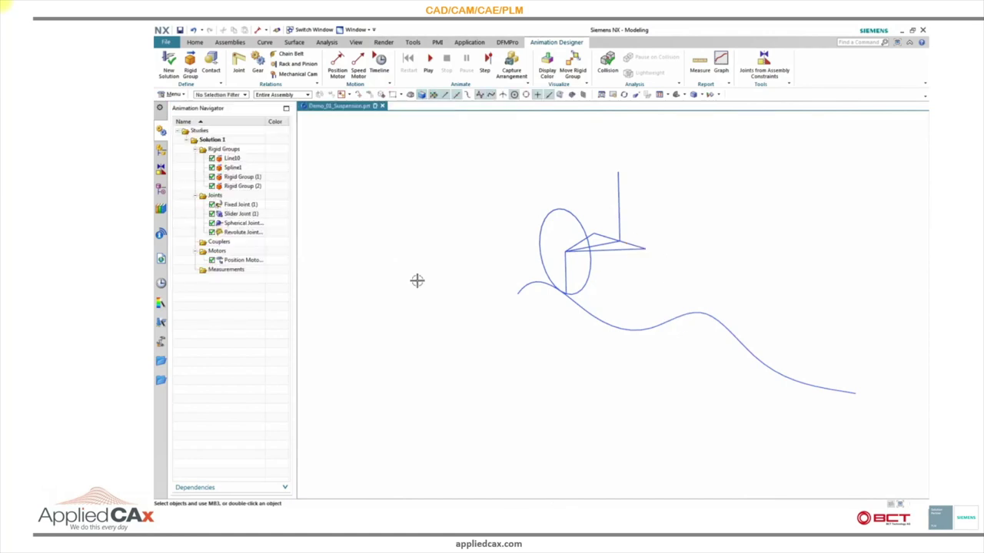
{"action": "left_click", "coordinate": [429, 61]}
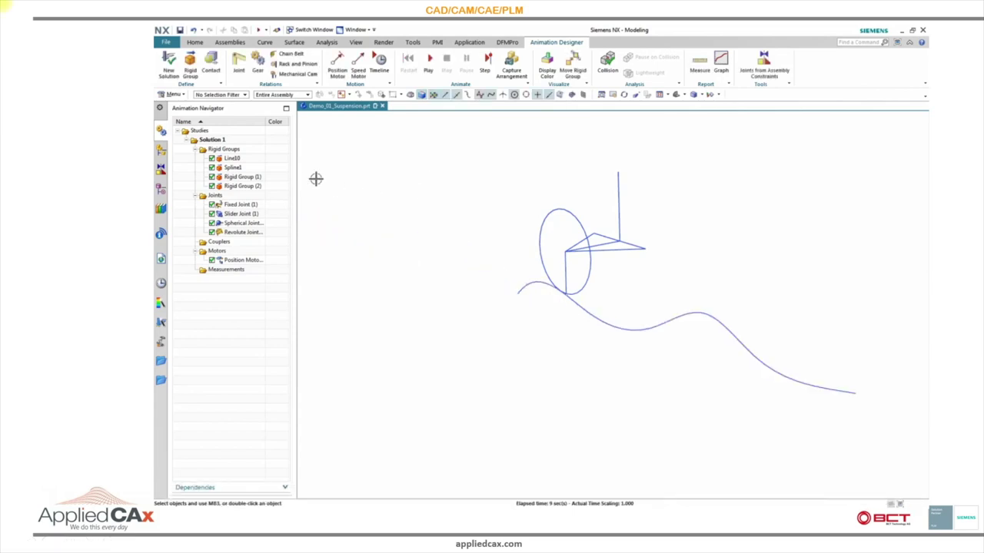
- Create a Curve On Curve joint with the wheel as motion object, using its circle and the road spline, and play the animation
{"action": "left_click", "coordinate": [238, 65]}
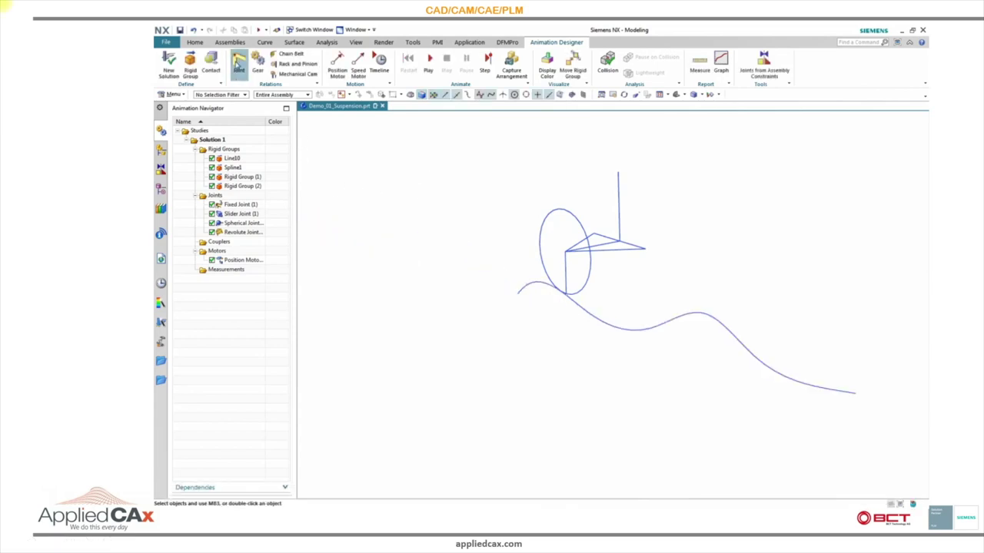
{"action": "left_click", "coordinate": [229, 137]}
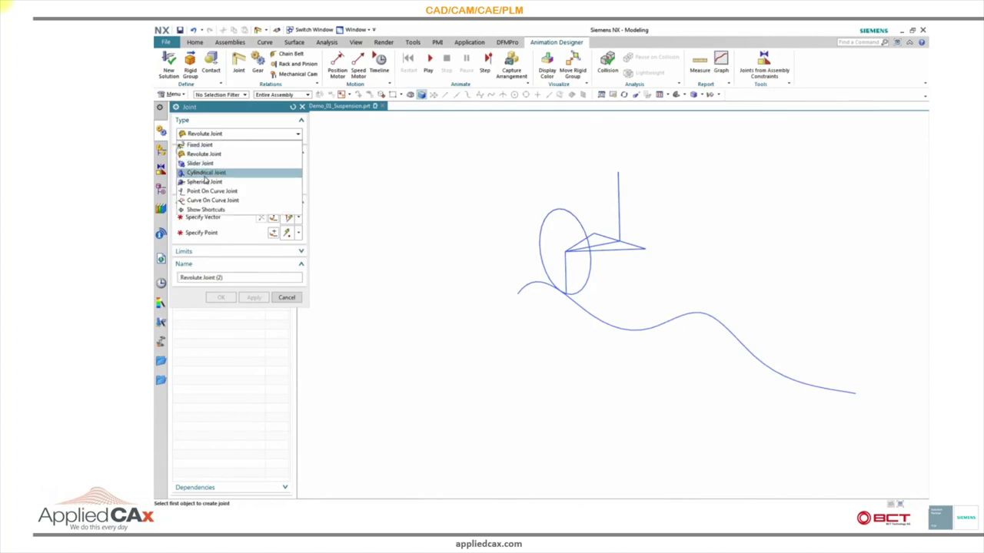
{"action": "left_click", "coordinate": [215, 201]}
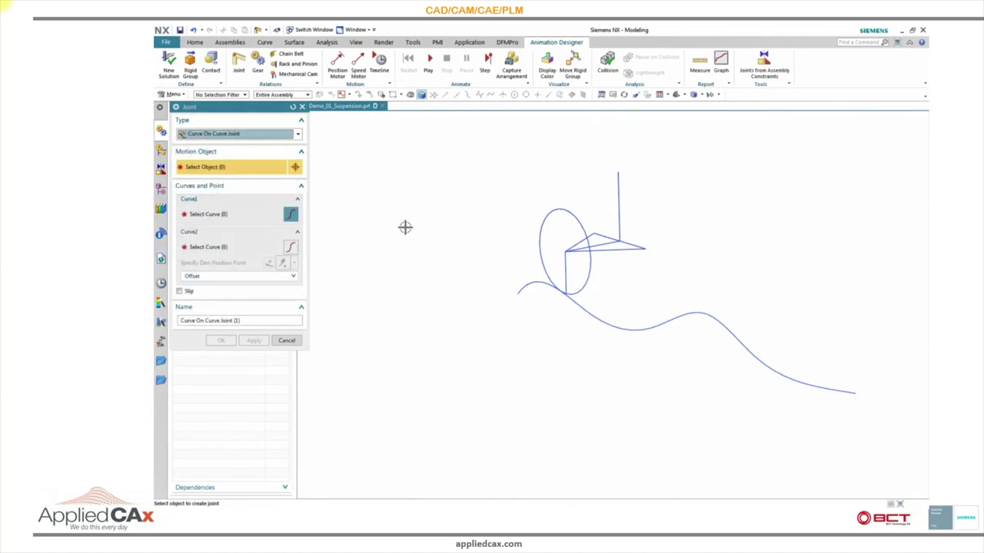
{"action": "left_click", "coordinate": [543, 258]}
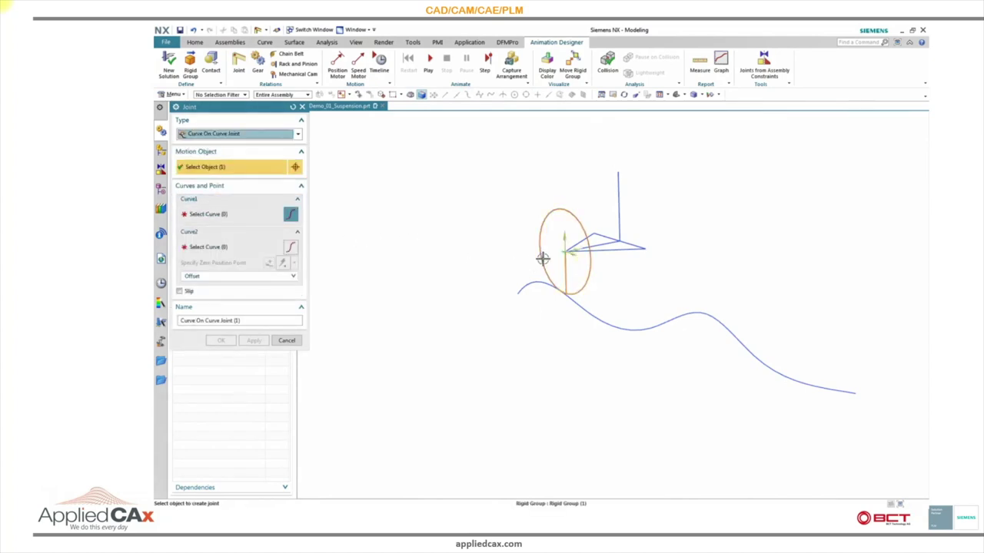
{"action": "middle_click", "coordinate": [495, 259]}
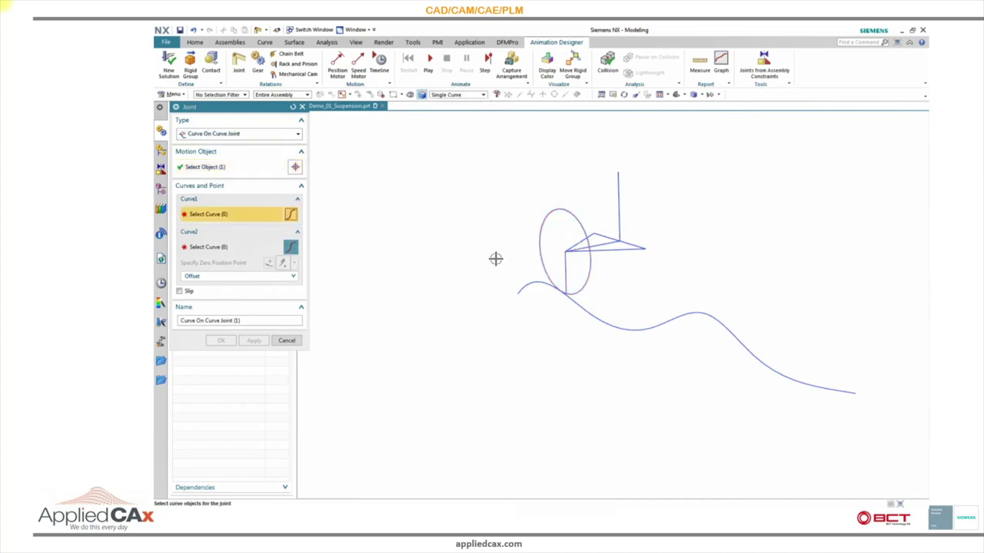
{"action": "left_click", "coordinate": [541, 262]}
{"action": "middle_click", "coordinate": [520, 277]}
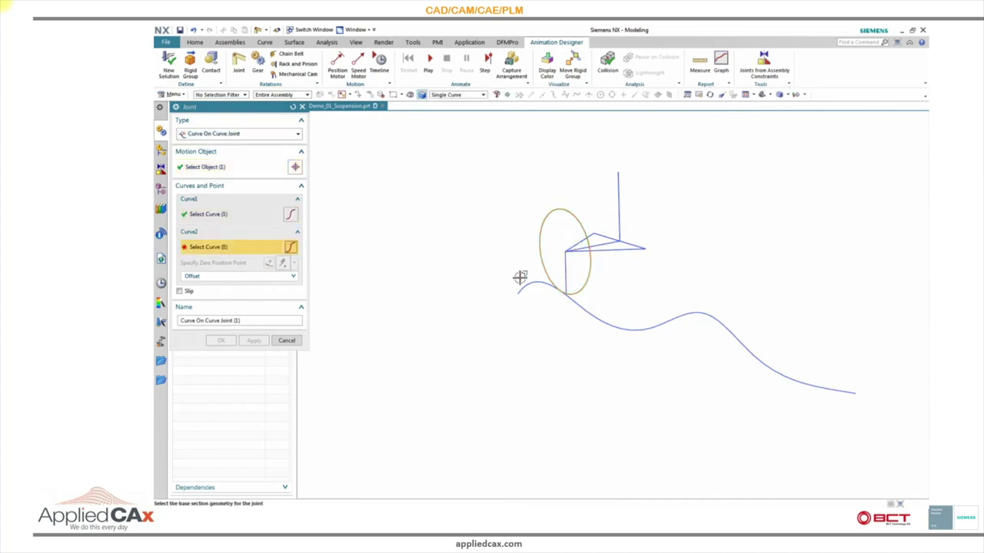
{"action": "left_click", "coordinate": [574, 312]}
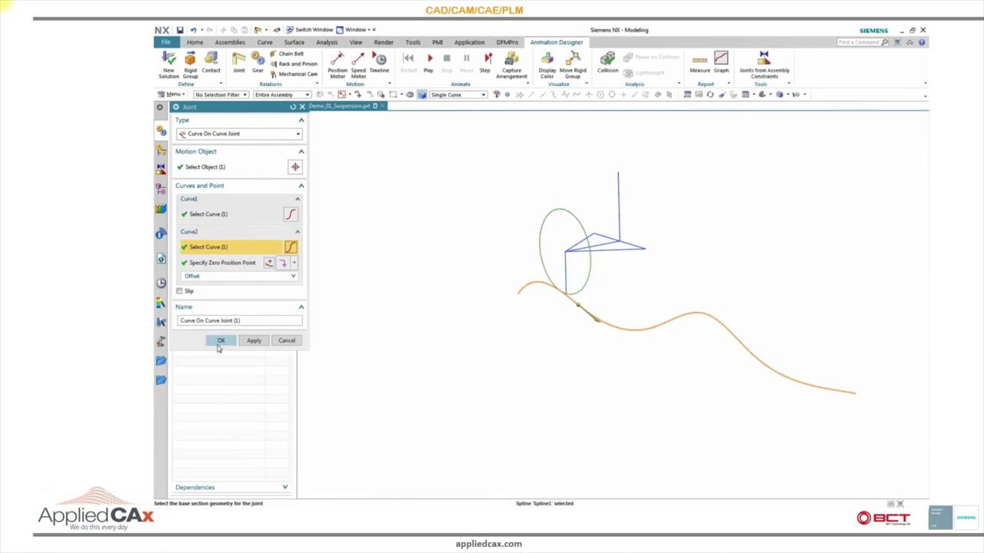
{"action": "left_click", "coordinate": [220, 341]}
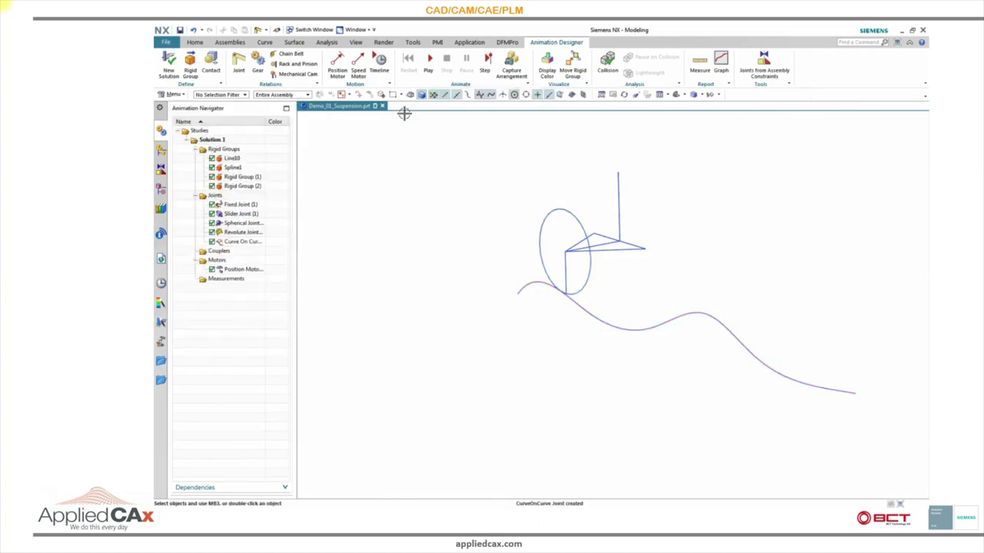
{"action": "left_click", "coordinate": [430, 67]}
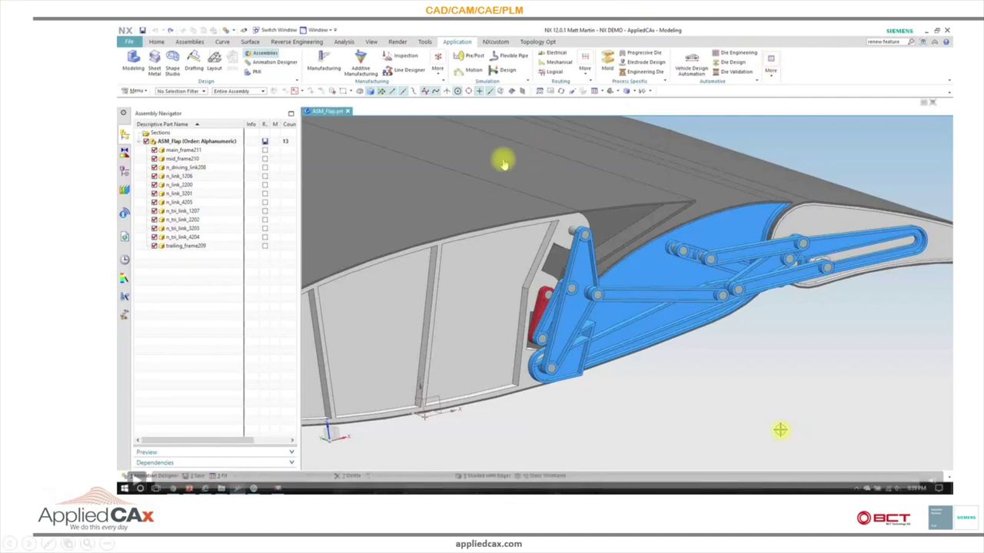
{"action": "left_click", "coordinate": [140, 478]}
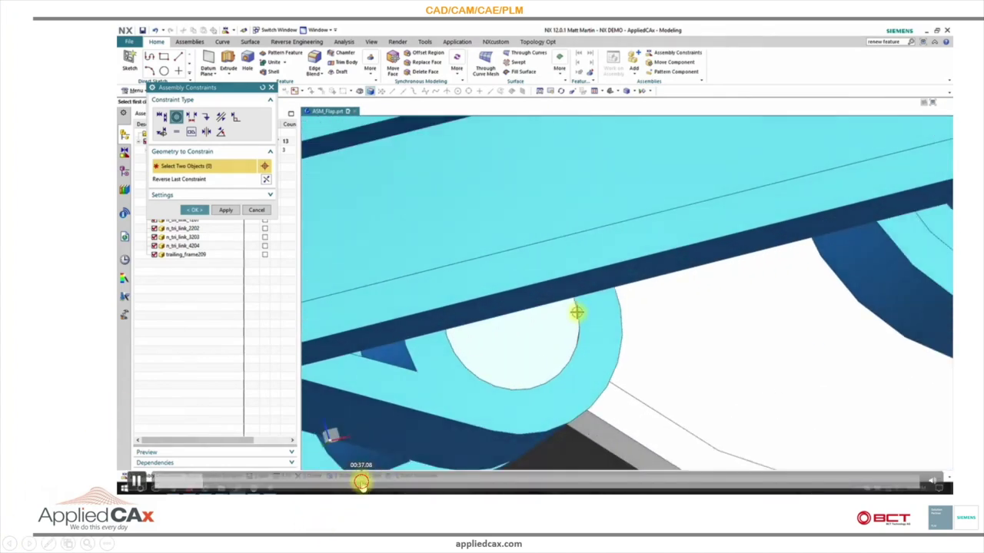
{"action": "left_click", "coordinate": [358, 483]}
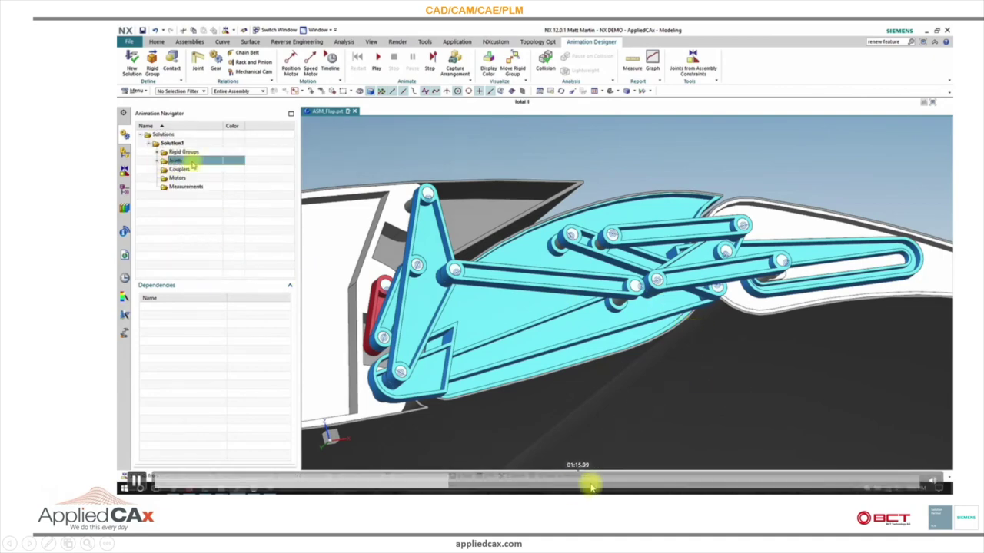
{"action": "left_click", "coordinate": [602, 482]}
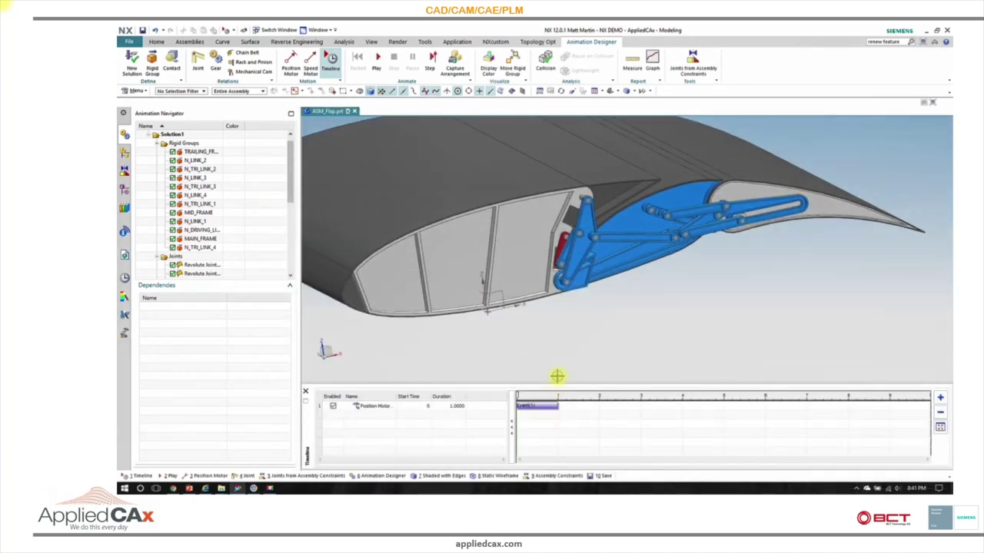
- Capture the flap mechanism's pose at time 1 as an arrangement and return the timeline to 0
{"action": "left_click", "coordinate": [940, 398]}
{"action": "left_click", "coordinate": [940, 398]}
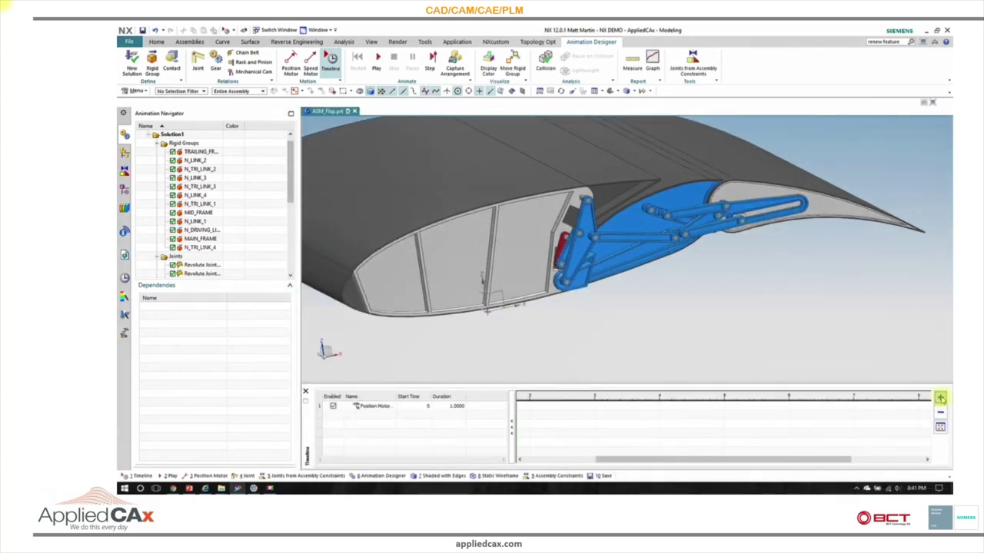
{"action": "left_click_drag", "start_coordinate": [690, 459], "coordinate": [566, 459]}
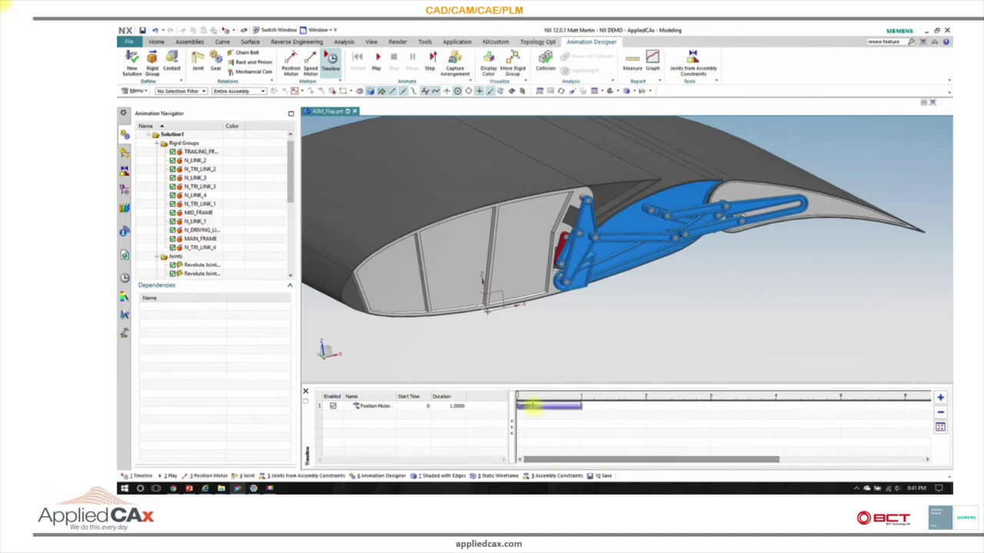
{"action": "left_click_drag", "start_coordinate": [517, 397], "coordinate": [582, 398]}
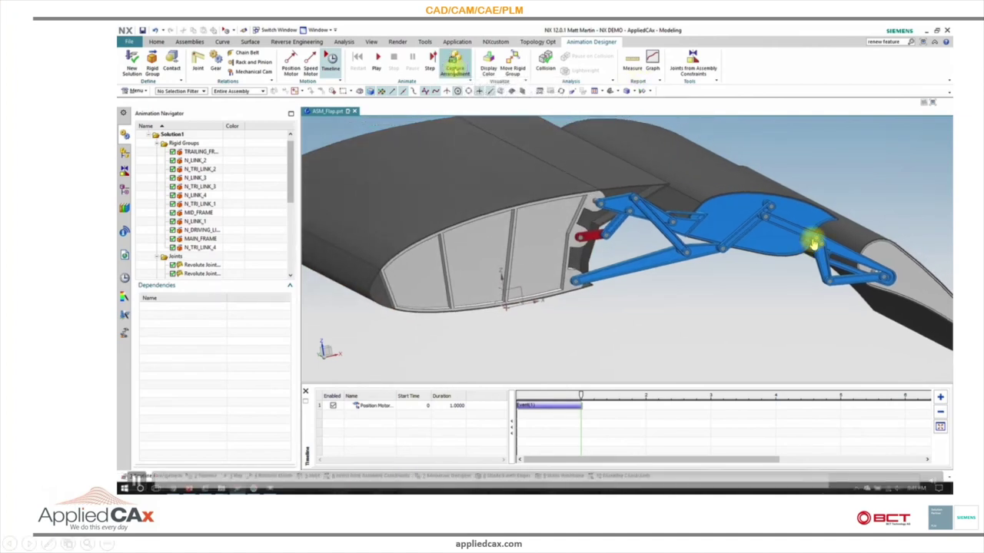
{"action": "left_click_drag", "start_coordinate": [580, 396], "coordinate": [513, 394]}
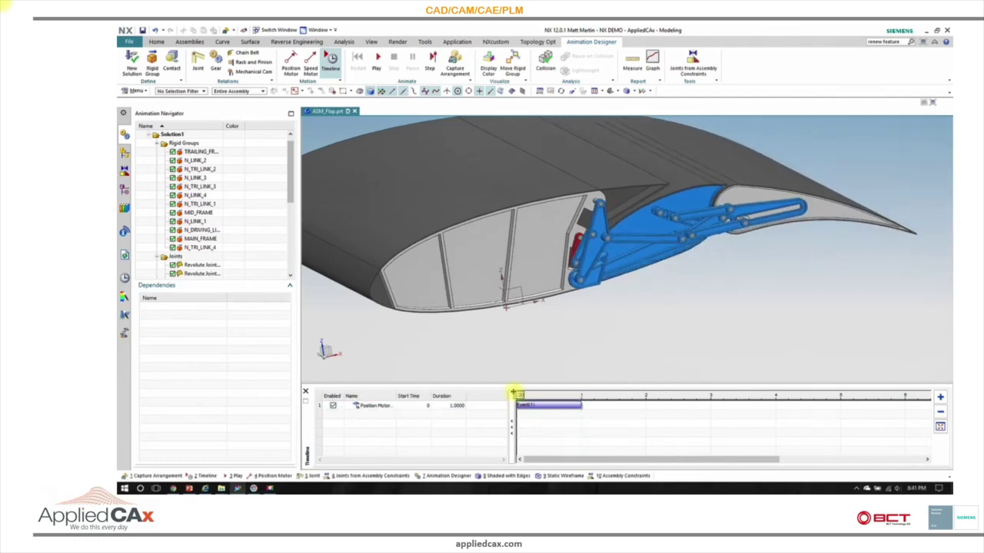
- Review the ASM_Flap assembly in the captured Animation Designer arrangement and switch back to Arrangement 1 (Default)
{"action": "left_click", "coordinate": [125, 152]}
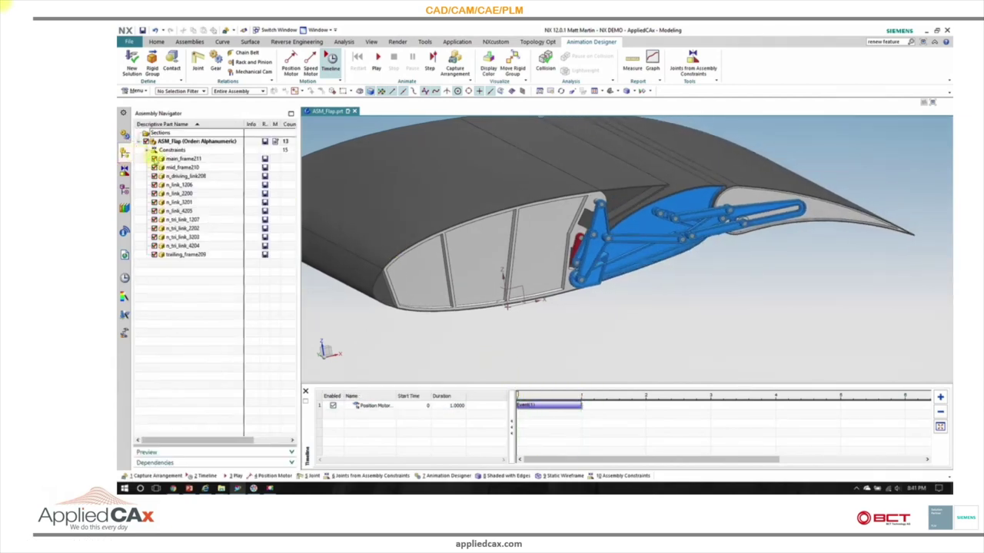
{"action": "right_click", "coordinate": [171, 142]}
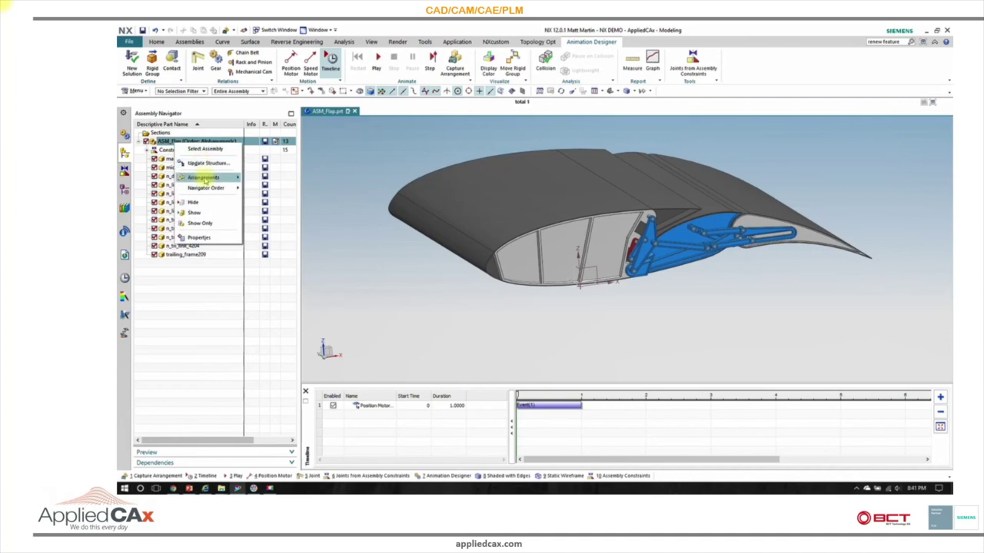
{"action": "mouse_move", "coordinate": [215, 178]}
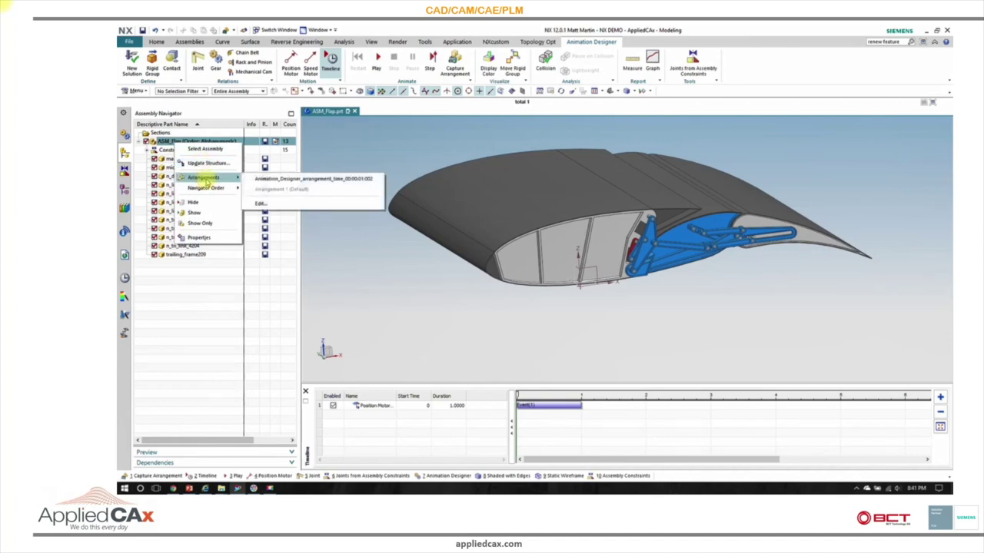
{"action": "left_click", "coordinate": [308, 179]}
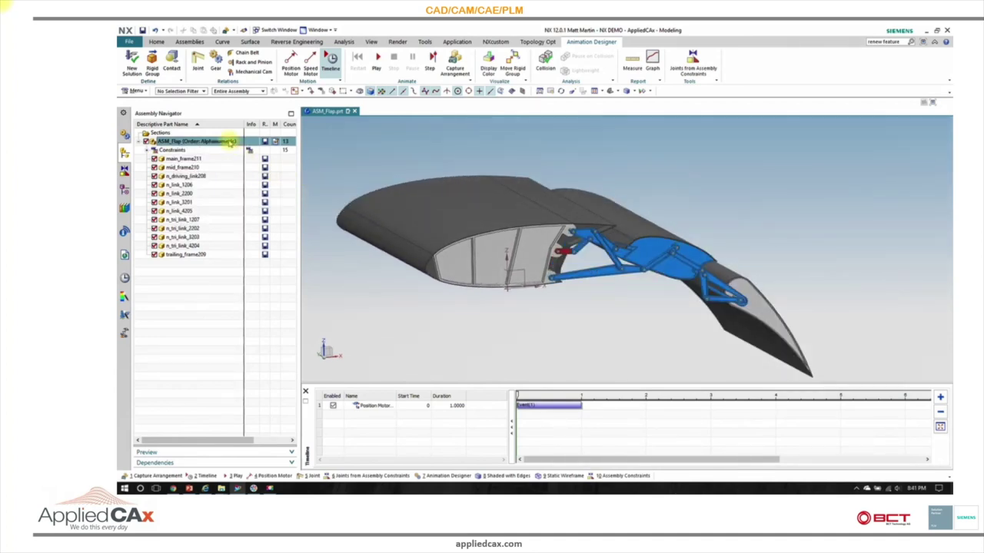
{"action": "right_click", "coordinate": [231, 143]}
{"action": "mouse_move", "coordinate": [258, 175]}
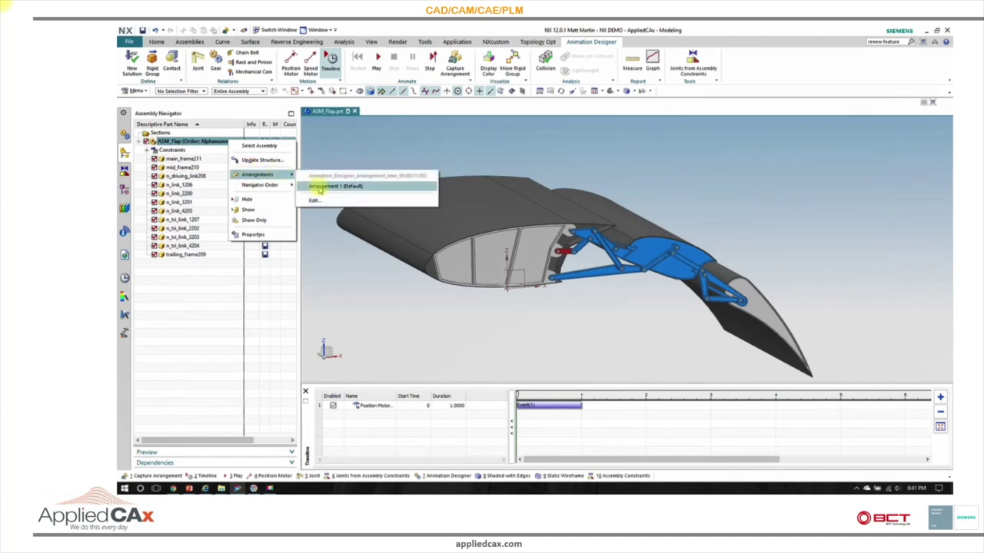
{"action": "left_click", "coordinate": [318, 186]}
{"action": "scroll", "coordinate": [318, 187], "scroll_direction": "up", "scroll_amount": 2}
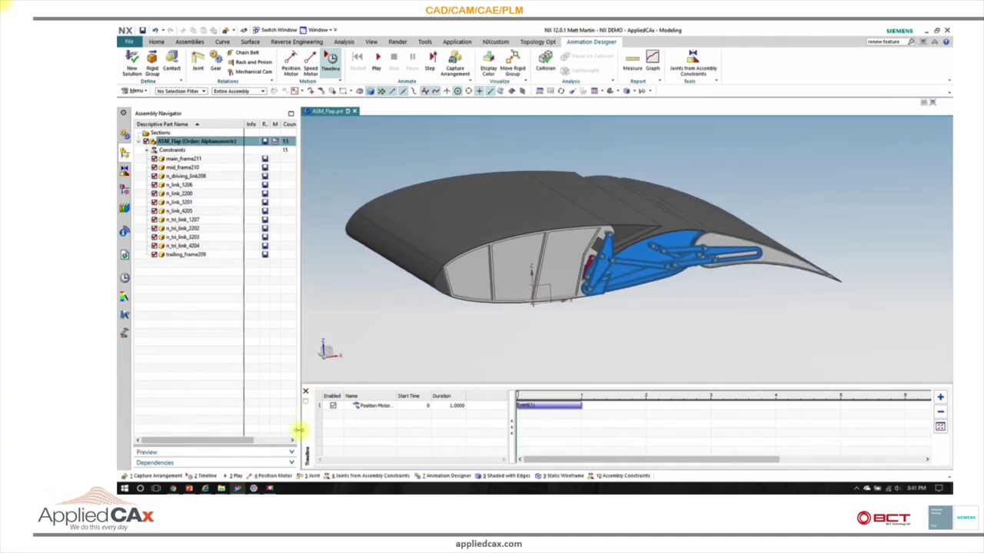
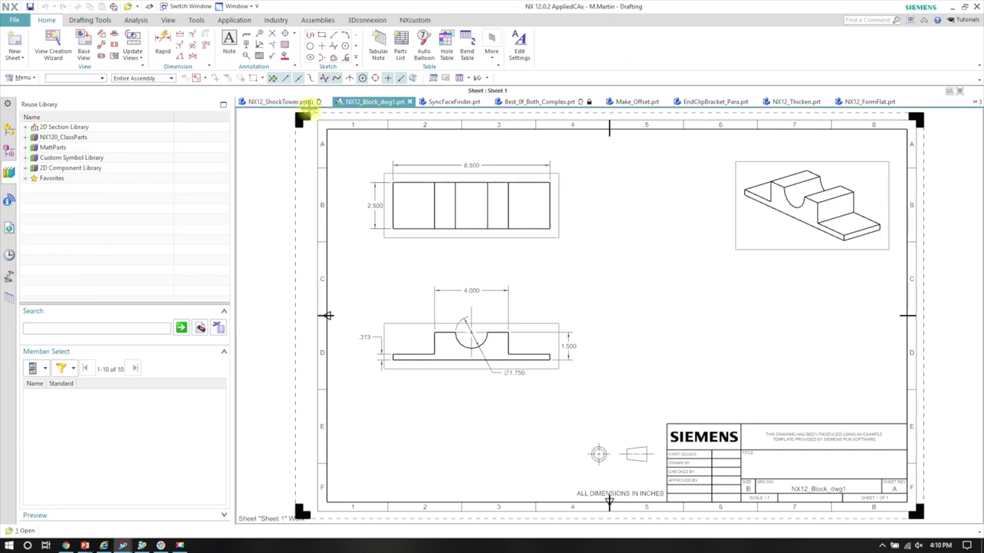
- Tile the NX12_Block_dwg1 drawing beside the shock tower assembly and open the assembly's orange block component in its own window
{"action": "mouse_move", "coordinate": [374, 101]}
{"action": "left_mouse_down"}
{"action": "mouse_move", "coordinate": [373, 211]}
{"action": "mouse_move", "coordinate": [434, 250]}
{"action": "mouse_move", "coordinate": [418, 125]}
{"action": "mouse_move", "coordinate": [285, 205]}
{"action": "mouse_move", "coordinate": [230, 162]}
{"action": "mouse_move", "coordinate": [495, 182]}
{"action": "mouse_move", "coordinate": [510, 178]}
{"action": "mouse_move", "coordinate": [509, 159]}
{"action": "mouse_move", "coordinate": [614, 199]}
{"action": "mouse_move", "coordinate": [636, 264]}
{"action": "mouse_move", "coordinate": [617, 300]}
{"action": "mouse_move", "coordinate": [624, 307]}
{"action": "left_mouse_up"}
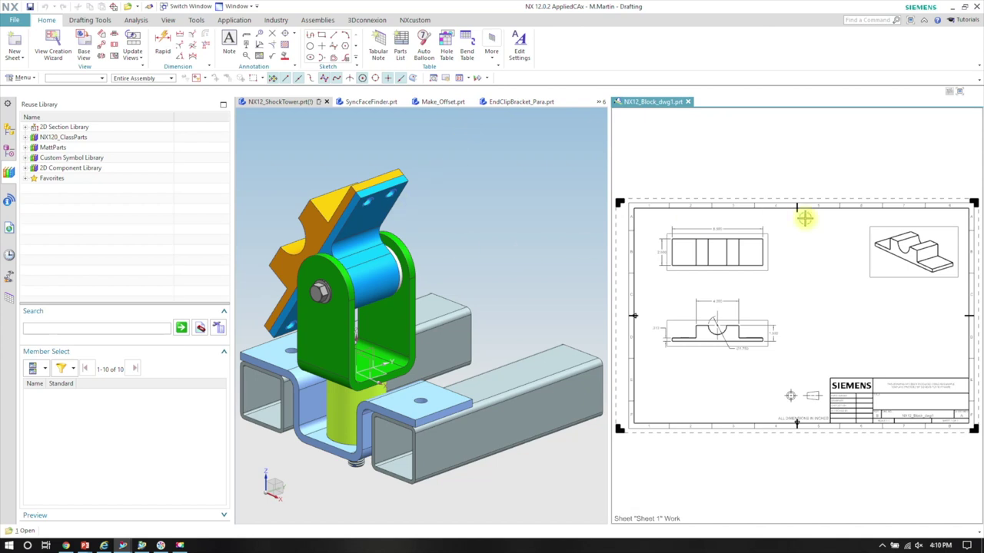
{"action": "left_click", "coordinate": [325, 217]}
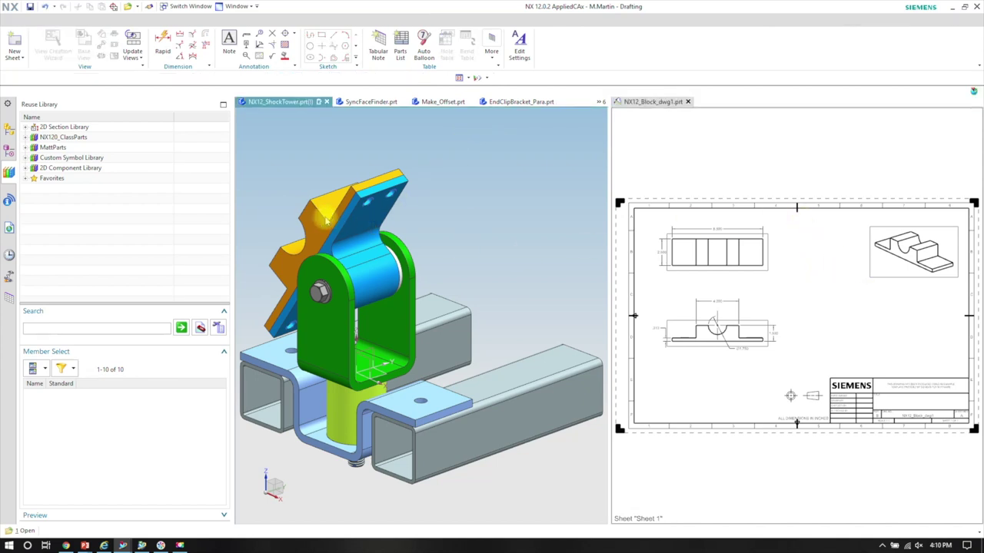
{"action": "right_click", "coordinate": [325, 217]}
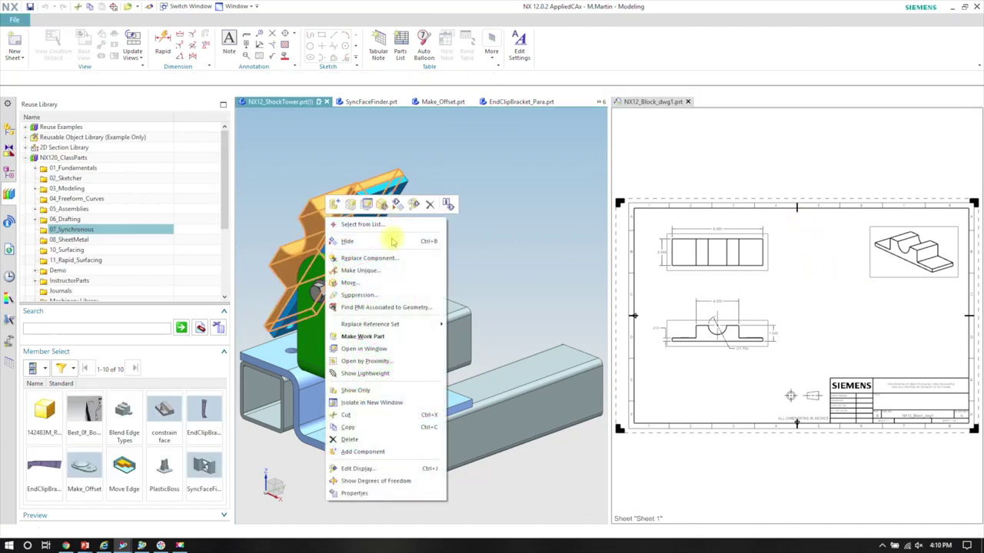
{"action": "left_click", "coordinate": [317, 210]}
{"action": "right_click_drag", "start_coordinate": [317, 210], "coordinate": [338, 206]}
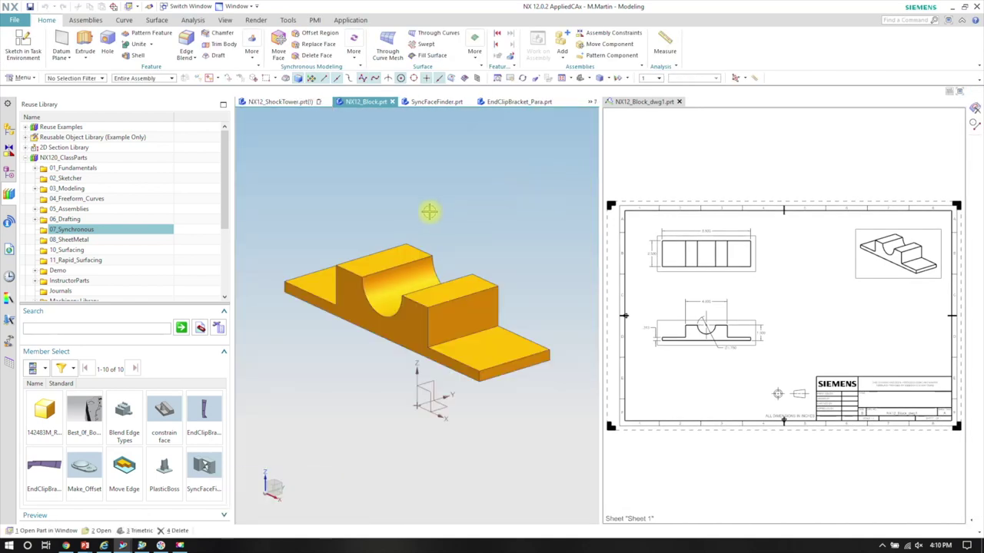
- Dock the NX12_Block part window above its drawing and orient the part and assembly views toward the block
{"action": "mouse_move", "coordinate": [365, 101]}
{"action": "left_mouse_down"}
{"action": "mouse_move", "coordinate": [621, 169]}
{"action": "mouse_move", "coordinate": [681, 125]}
{"action": "mouse_move", "coordinate": [741, 257]}
{"action": "mouse_move", "coordinate": [782, 285]}
{"action": "left_mouse_up"}
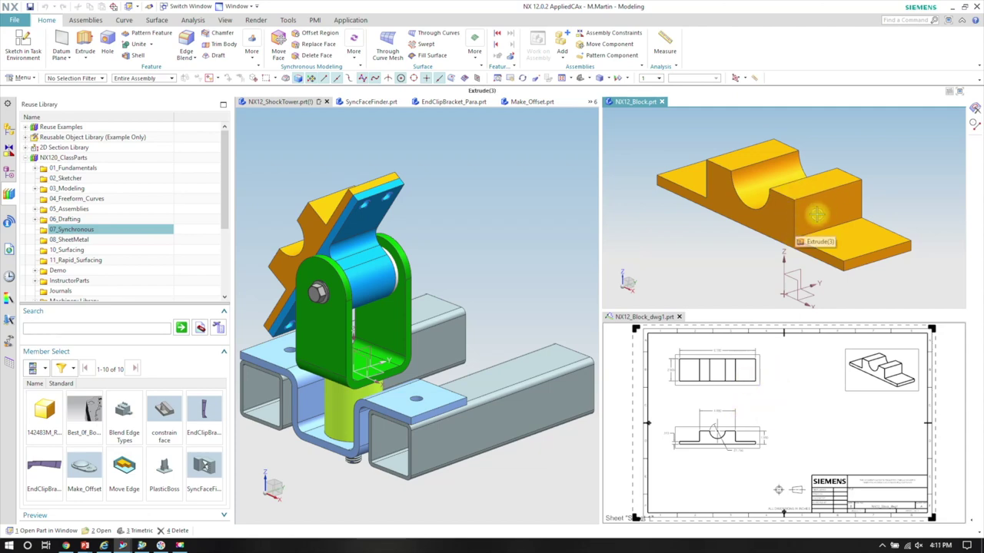
{"action": "middle_click_drag", "start_coordinate": [714, 207], "coordinate": [679, 206]}
{"action": "middle_click_drag", "start_coordinate": [357, 201], "coordinate": [395, 193]}
{"action": "scroll", "coordinate": [496, 202], "scroll_direction": "up", "scroll_amount": 5}
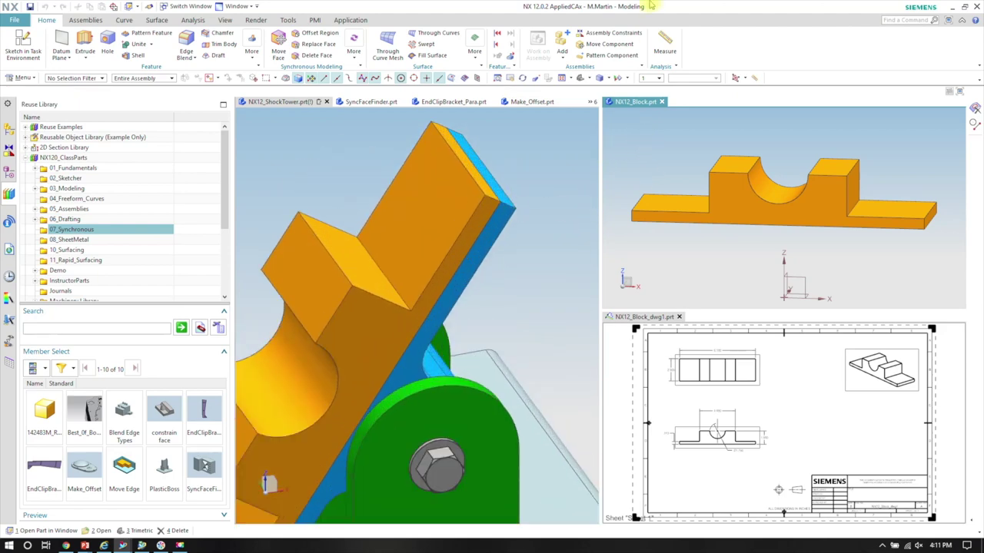
- Set up an edge blend with a 0.25 in radius on the four vertical corner edges of the block's base
{"action": "left_click", "coordinate": [185, 40]}
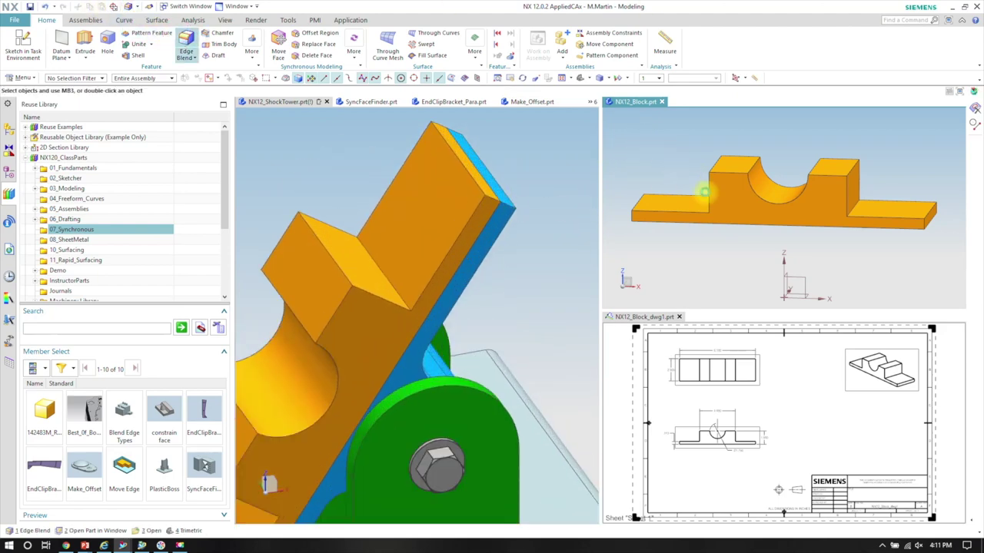
{"action": "scroll", "coordinate": [641, 176], "scroll_direction": "up", "scroll_amount": 5}
{"action": "left_click", "coordinate": [650, 145]}
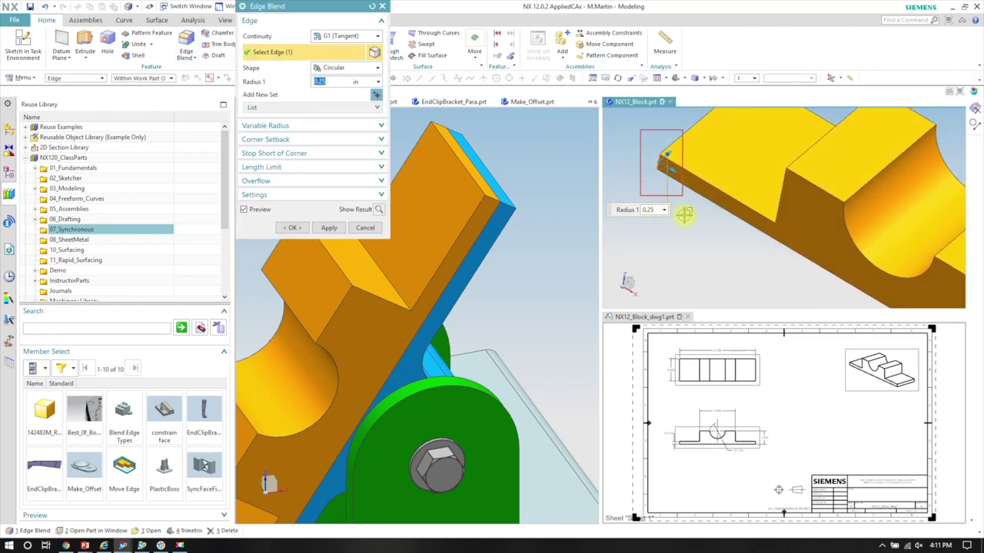
{"action": "middle_click_drag", "start_coordinate": [683, 223], "coordinate": [695, 160]}
{"action": "left_click_drag", "start_coordinate": [695, 160], "coordinate": [747, 211]}
{"action": "scroll", "coordinate": [788, 200], "scroll_direction": "down", "scroll_amount": 3}
{"action": "middle_click_drag", "start_coordinate": [789, 200], "coordinate": [837, 201]}
{"action": "left_click_drag", "start_coordinate": [837, 201], "coordinate": [868, 248]}
{"action": "left_click", "coordinate": [828, 274]}
- Examine the block's corner blend preview across the drawing, assembly and part windows
{"action": "scroll", "coordinate": [785, 361], "scroll_direction": "down", "scroll_amount": 2}
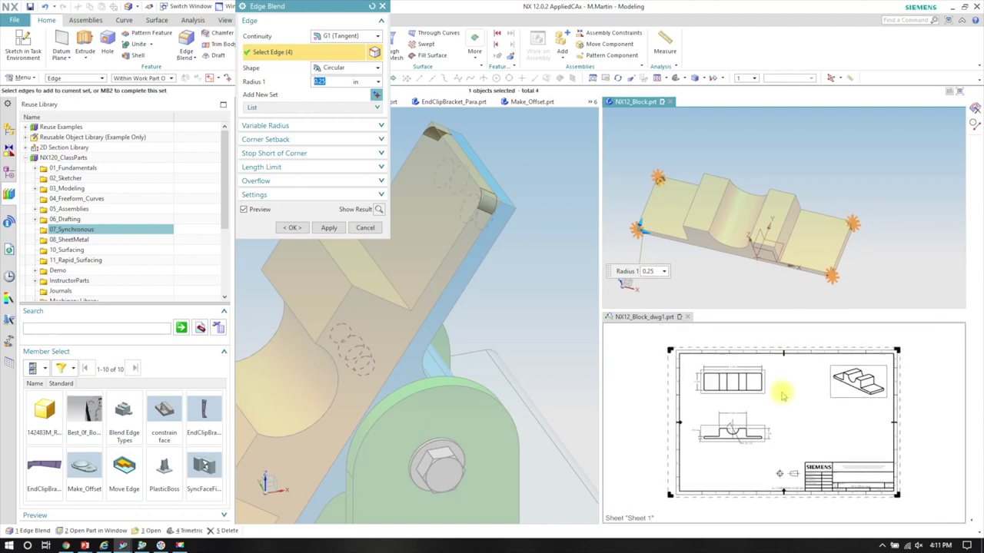
{"action": "scroll", "coordinate": [784, 396], "scroll_direction": "up", "scroll_amount": 2}
{"action": "scroll", "coordinate": [376, 289], "scroll_direction": "down", "scroll_amount": 1}
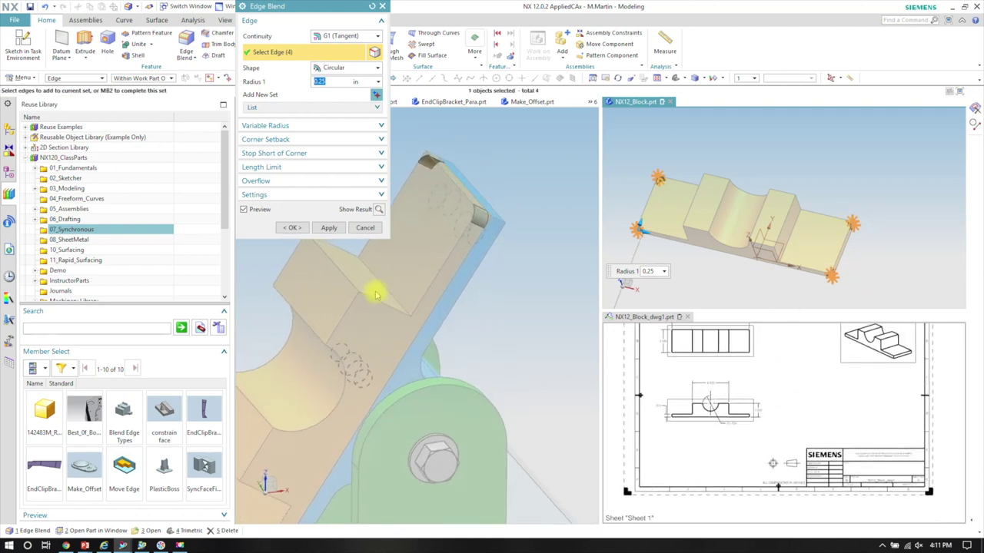
{"action": "scroll", "coordinate": [376, 295], "scroll_direction": "down", "scroll_amount": 1}
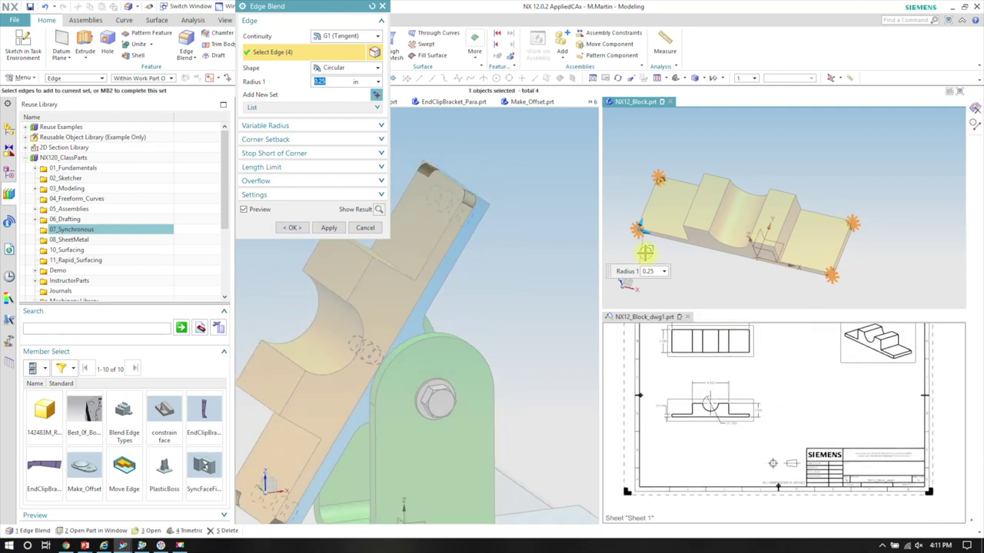
{"action": "scroll", "coordinate": [646, 253], "scroll_direction": "down", "scroll_amount": 1}
{"action": "scroll", "coordinate": [654, 362], "scroll_direction": "up", "scroll_amount": 1}
{"action": "scroll", "coordinate": [548, 298], "scroll_direction": "up", "scroll_amount": 1}
{"action": "middle_click_drag", "start_coordinate": [549, 298], "coordinate": [690, 249]}
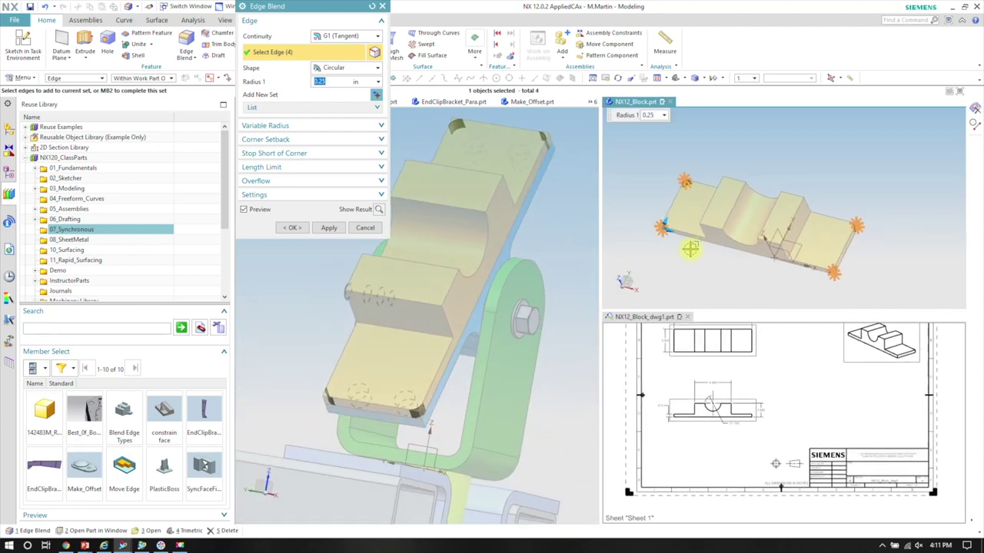
- Create the 0.25 in edge blend on the block's four base corner edges
{"action": "middle_click_drag", "start_coordinate": [735, 287], "coordinate": [773, 336]}
{"action": "scroll", "coordinate": [782, 395], "scroll_direction": "up", "scroll_amount": 1}
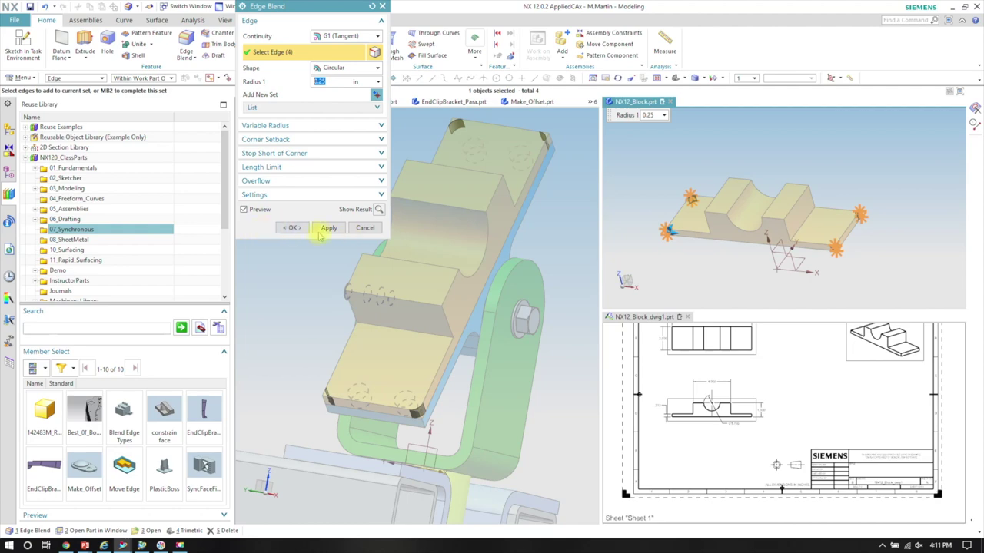
{"action": "left_click", "coordinate": [296, 229]}
- Make the NX12_Block_dwg1 drawing active and update its out-of-date views to match the blended block
{"action": "left_click", "coordinate": [807, 383]}
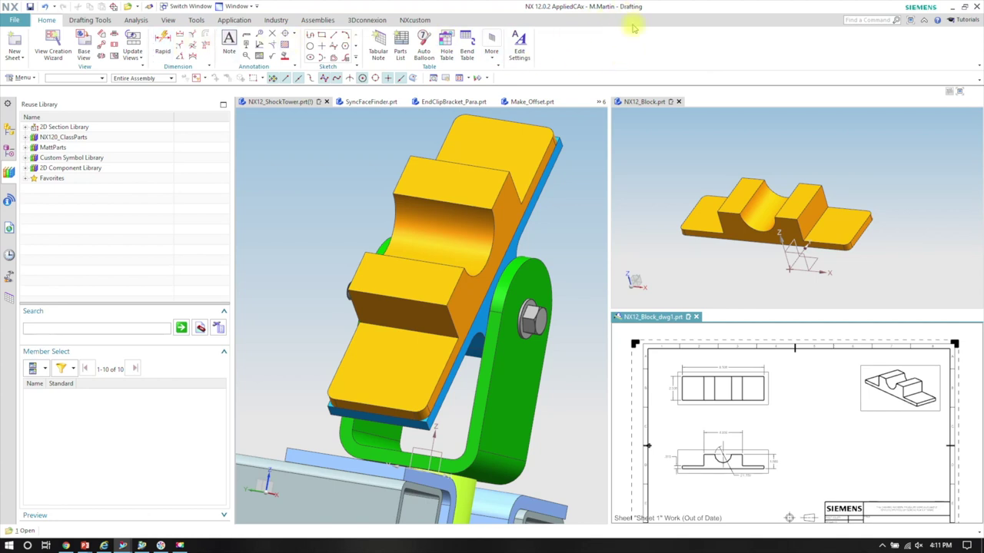
{"action": "left_click", "coordinate": [10, 150]}
{"action": "left_click", "coordinate": [25, 127]}
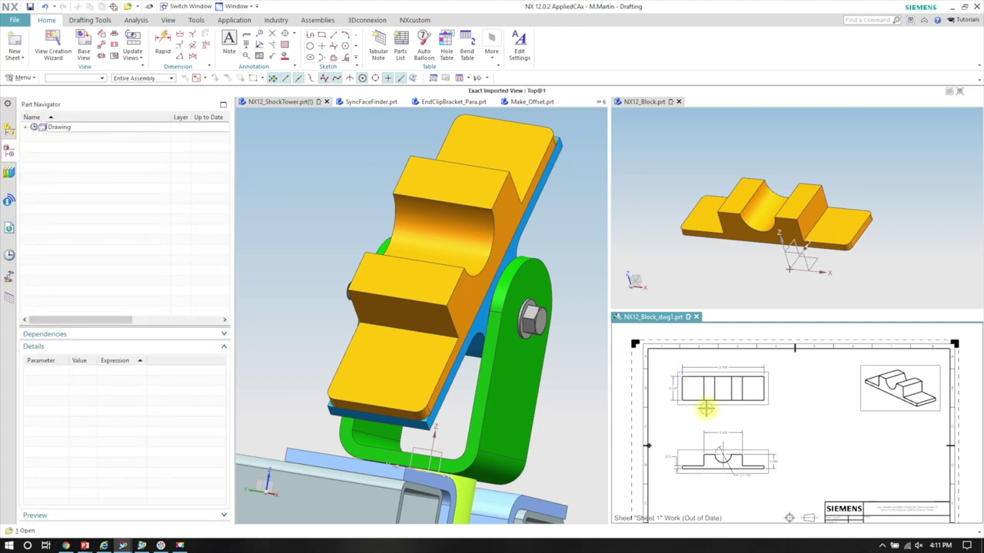
{"action": "scroll", "coordinate": [710, 397], "scroll_direction": "up", "scroll_amount": 4}
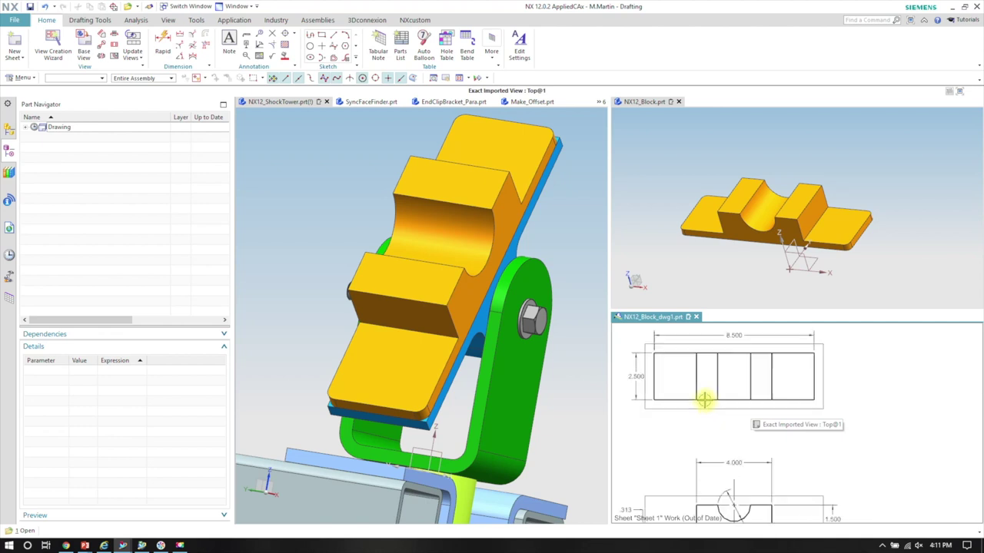
{"action": "scroll", "coordinate": [773, 411], "scroll_direction": "down", "scroll_amount": 1}
{"action": "middle_click_drag", "start_coordinate": [769, 428], "coordinate": [817, 446], "text": "shift"}
{"action": "scroll", "coordinate": [619, 432], "scroll_direction": "up", "scroll_amount": 1}
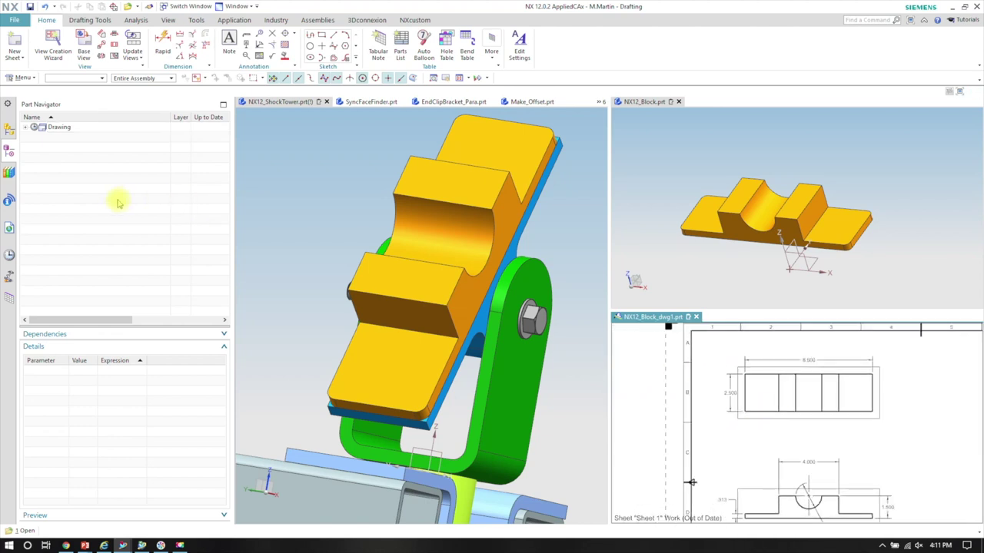
{"action": "left_click", "coordinate": [35, 128]}
{"action": "scroll", "coordinate": [762, 378], "scroll_direction": "up", "scroll_amount": 5}
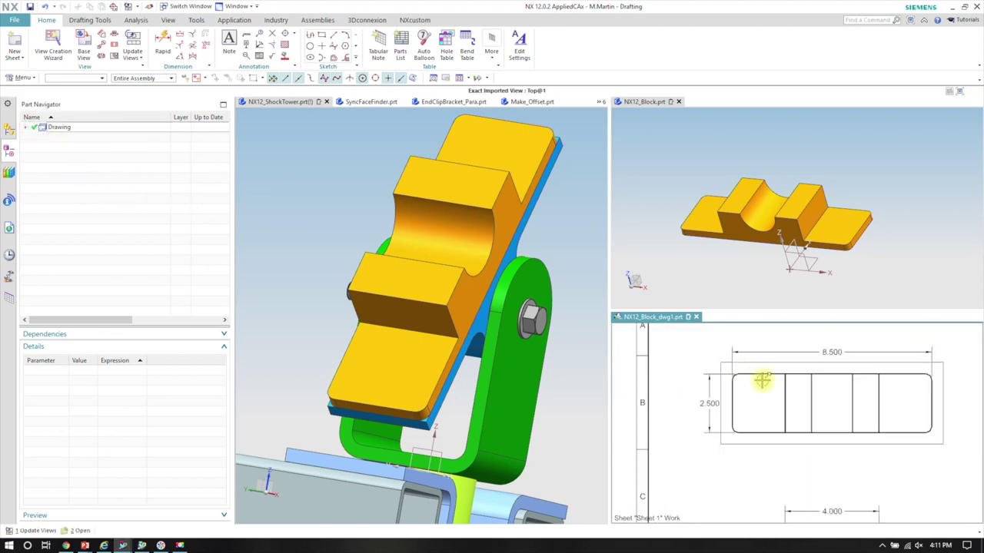
{"action": "scroll", "coordinate": [746, 380], "scroll_direction": "down", "scroll_amount": 2}
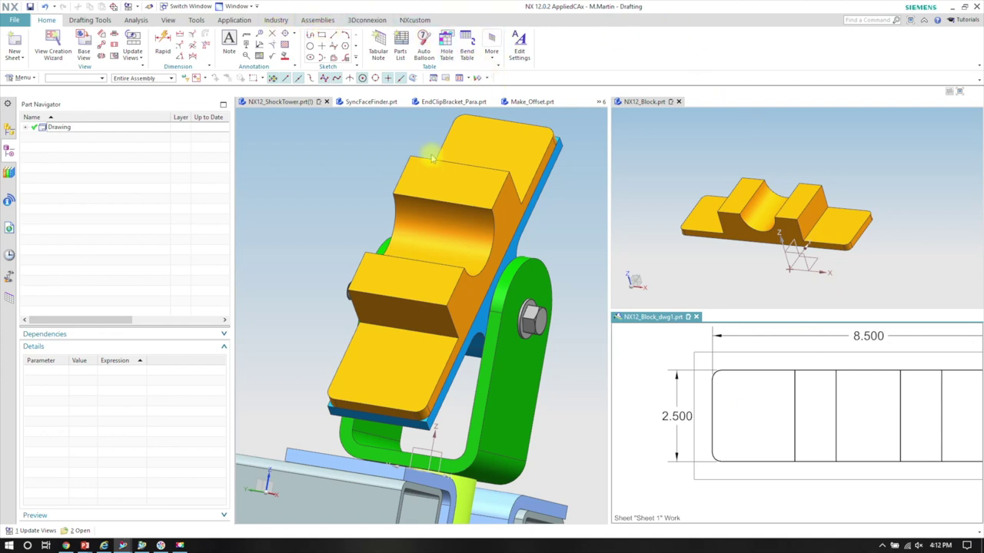
- Inspect the blended block in the shock tower assembly and switch that window area to EndClipBracket_Para.prt
{"action": "middle_click_drag", "start_coordinate": [397, 192], "coordinate": [435, 193]}
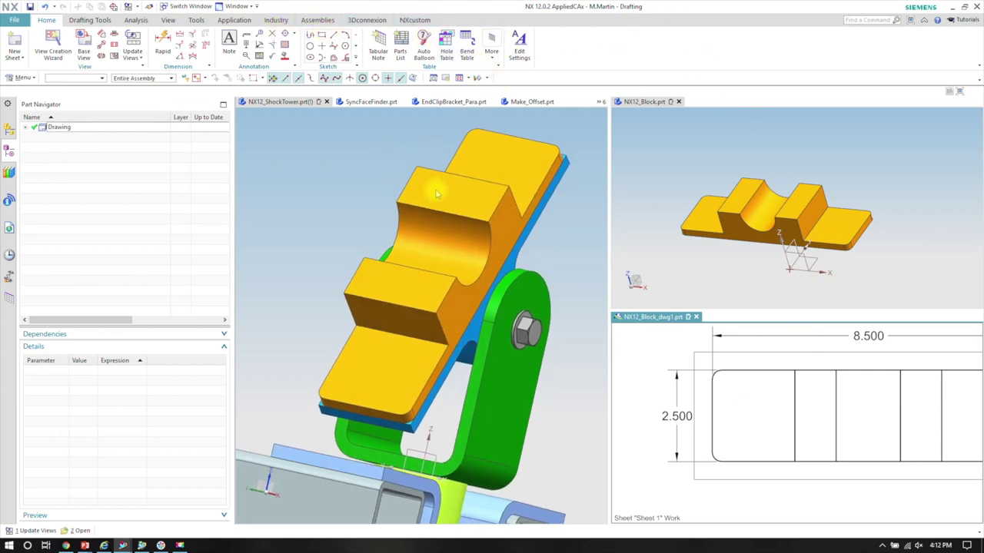
{"action": "middle_click_drag", "start_coordinate": [358, 215], "coordinate": [336, 240]}
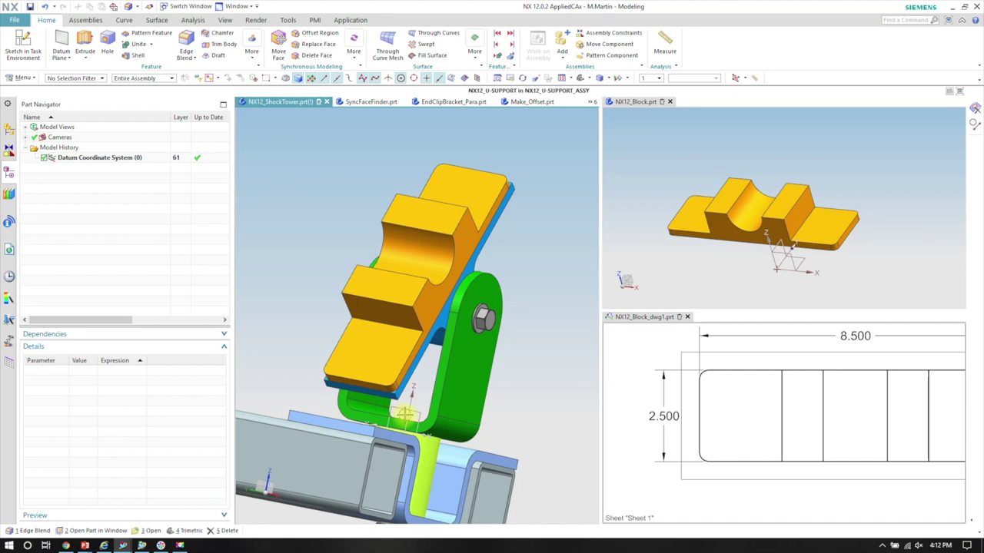
{"action": "key", "text": "ctrl+Tab"}
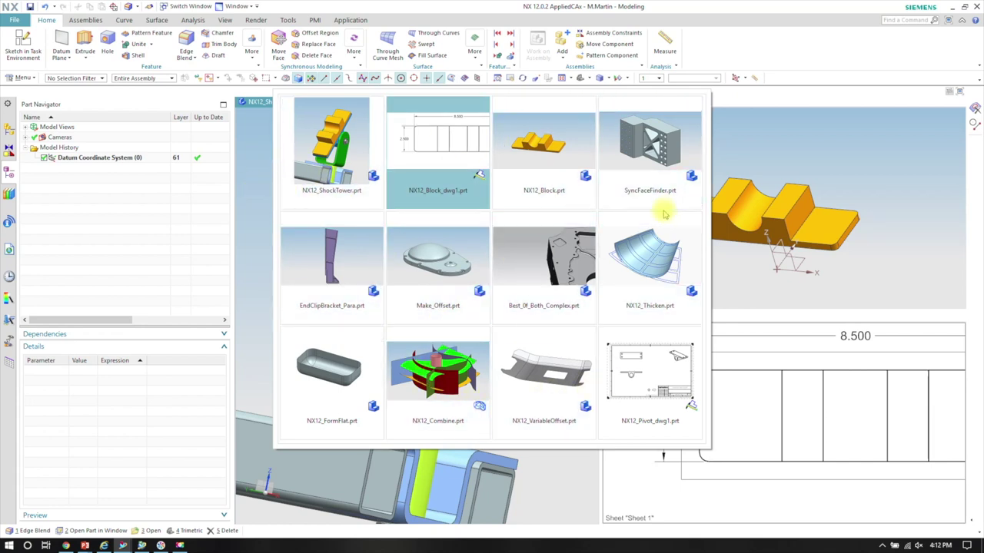
{"action": "left_click", "coordinate": [345, 240]}
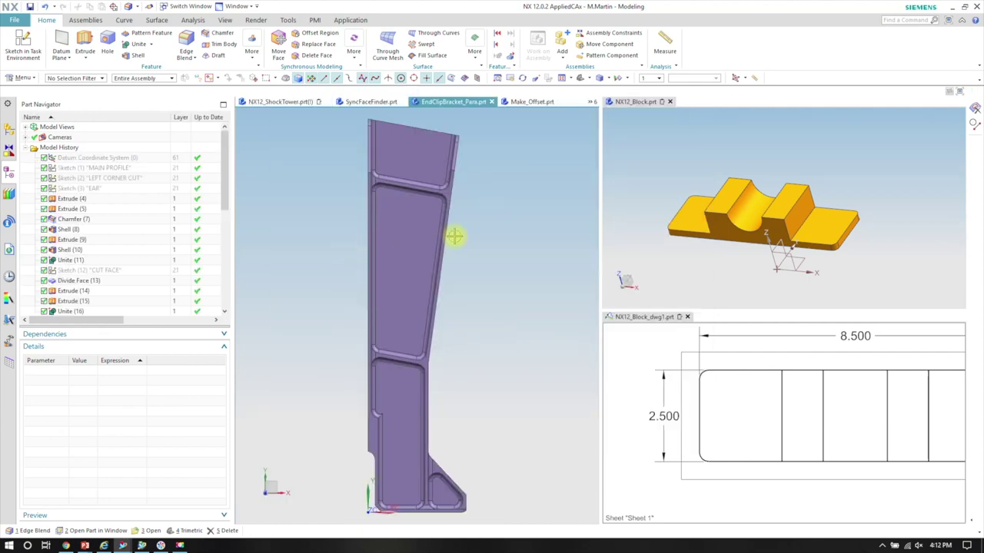
- Cycle through the open parts to NX12_Thicken.prt and return to the NX12_ShockTower.prt assembly
{"action": "key", "text": "ctrl+Tab"}
{"action": "key", "text": "ctrl+Tab"}
{"action": "key", "text": "ctrl+Tab"}
{"action": "key", "text": "ctrl+Tab"}
{"action": "key", "text": "ctrl+Tab"}
{"action": "key", "text": "ctrl+Tab"}
{"action": "key", "text": "ctrl+Tab"}
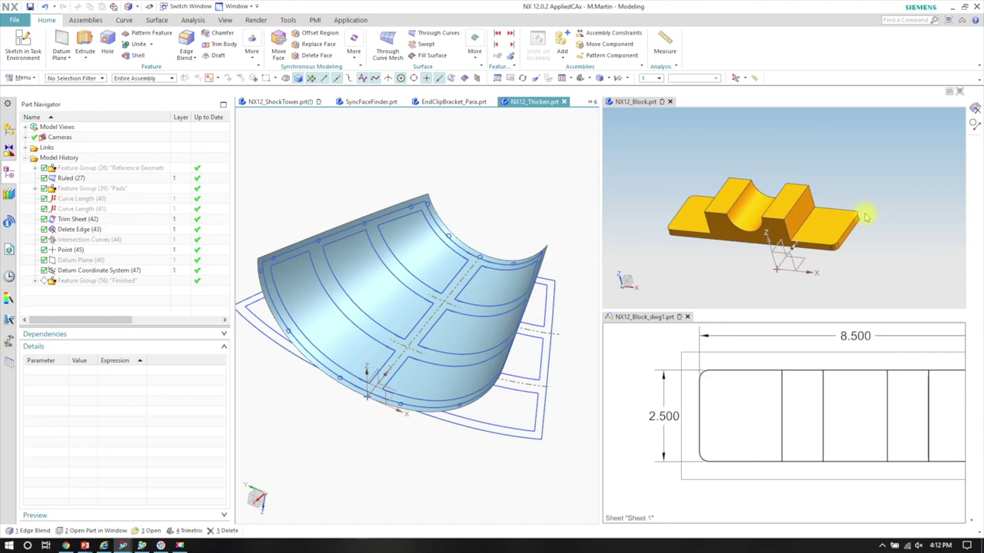
{"action": "key", "text": "ctrl+Tab"}
{"action": "key", "text": "ctrl+Tab"}
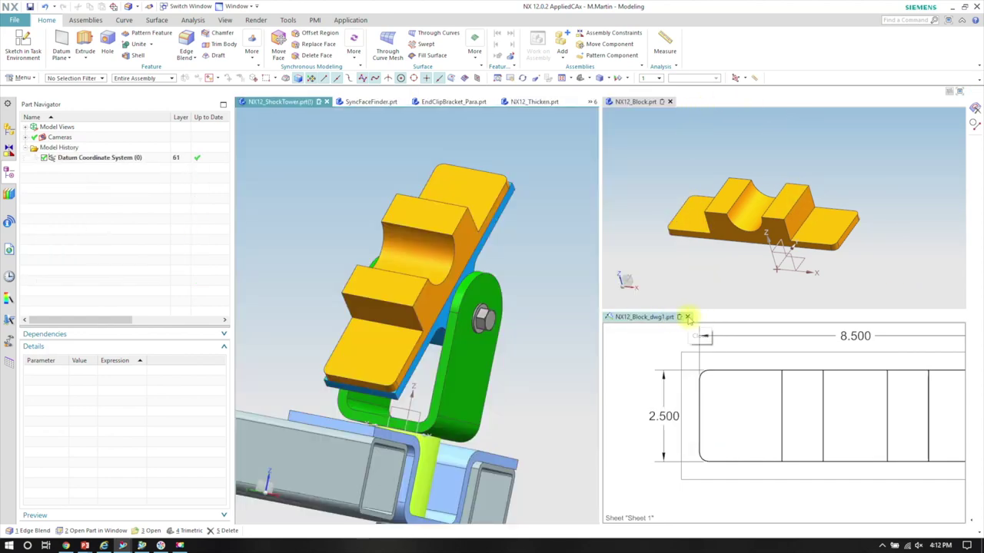
- Close the NX12_Block_dwg1 drawing together with its components
{"action": "left_click", "coordinate": [687, 317]}
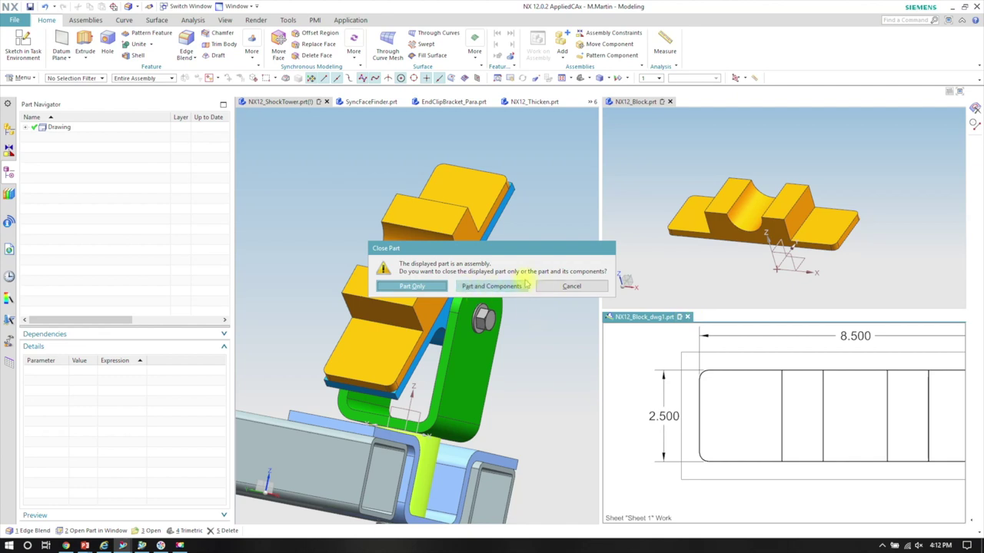
{"action": "left_click", "coordinate": [483, 287]}
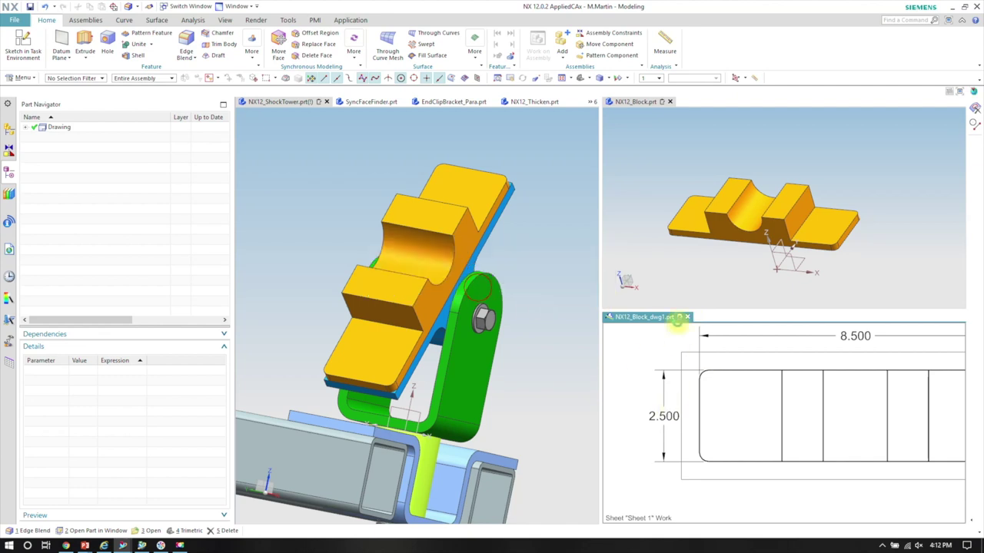
{"action": "left_click", "coordinate": [505, 292]}
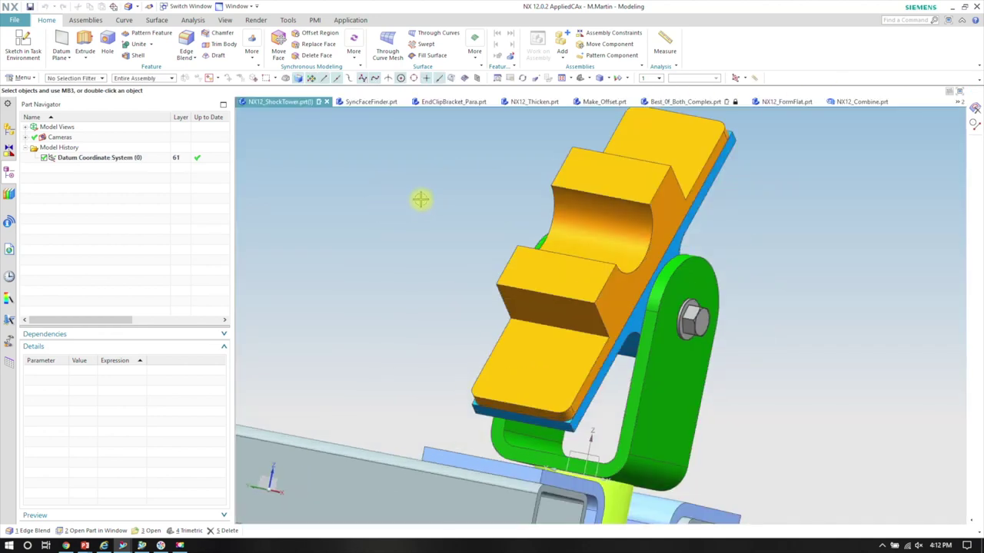
- View the whole shock tower assembly from another side and switch to NX12_Combine.prt
{"action": "middle_click_drag", "start_coordinate": [573, 219], "coordinate": [584, 194]}
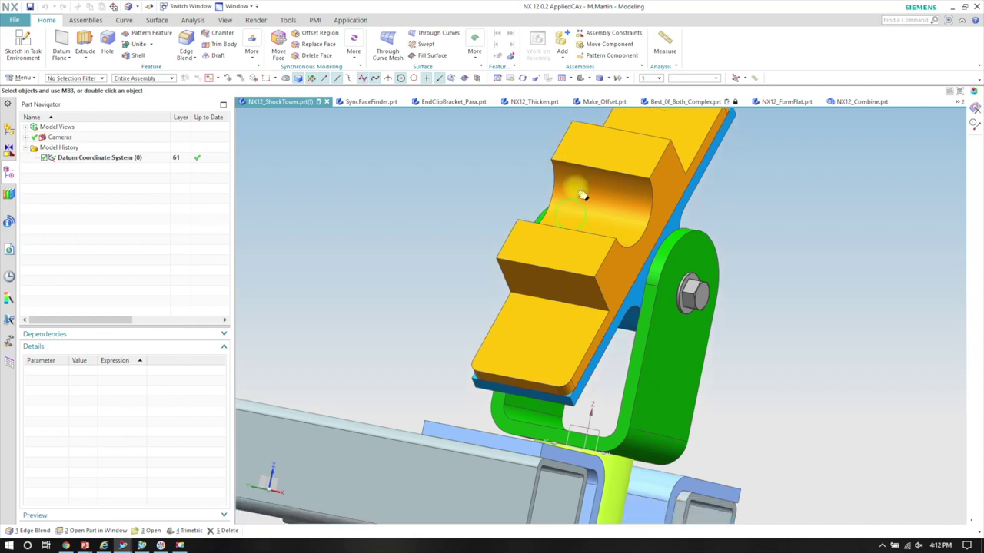
{"action": "middle_click_drag", "start_coordinate": [447, 194], "coordinate": [765, 122]}
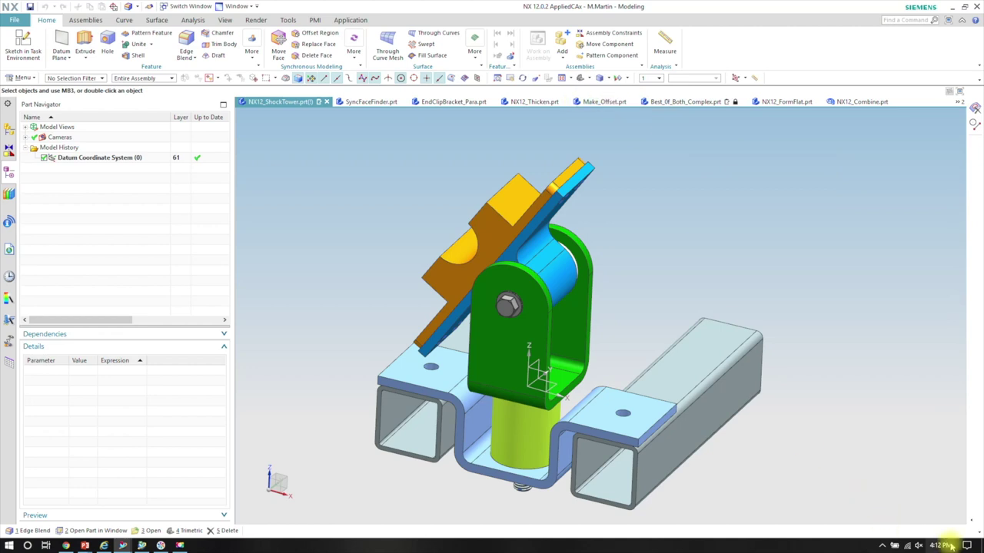
{"action": "left_click", "coordinate": [853, 103]}
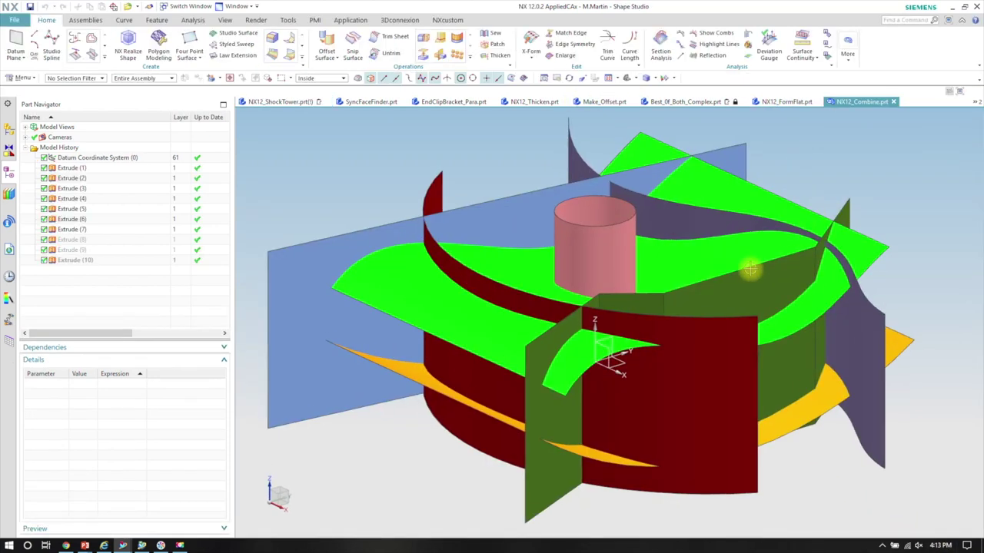
{"action": "left_click", "coordinate": [13, 20]}
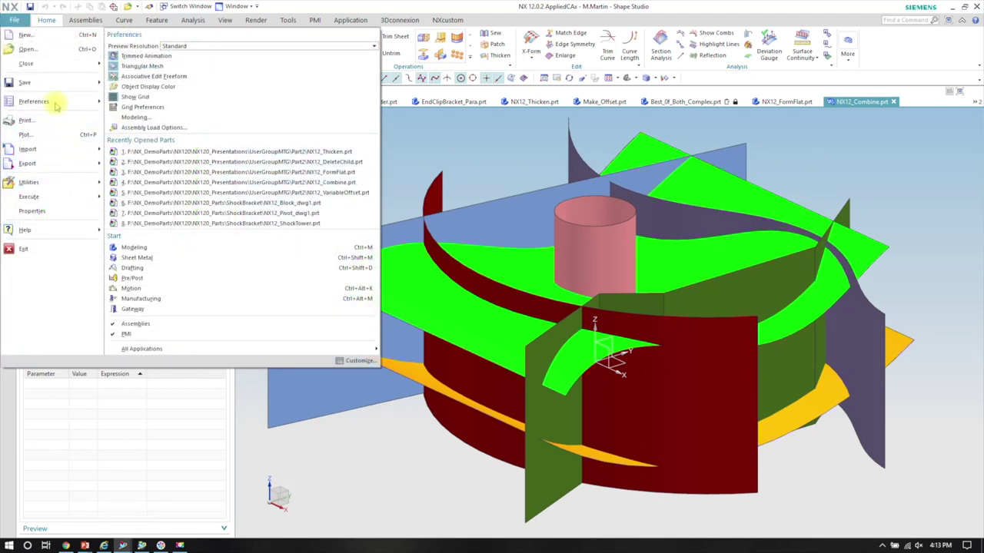
{"action": "left_click", "coordinate": [202, 191]}
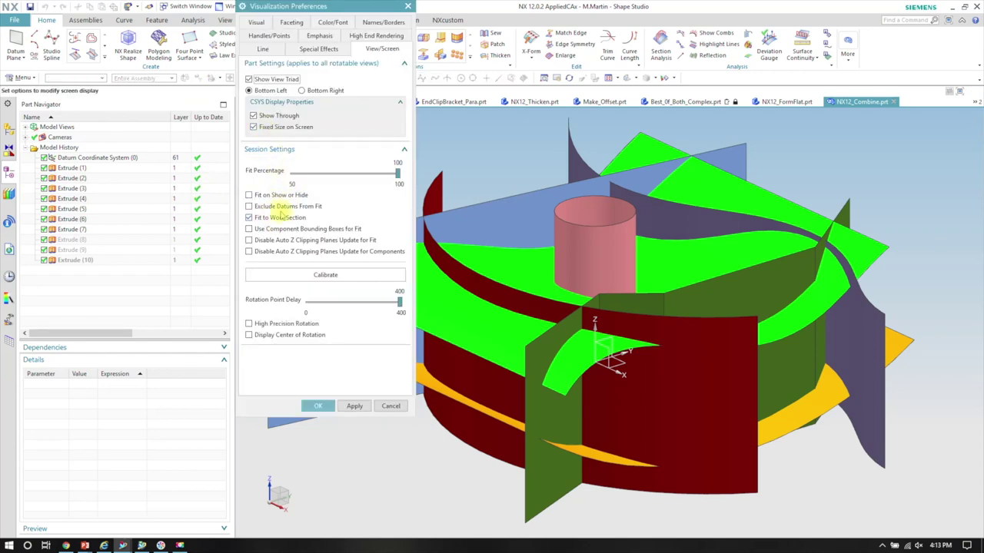
{"action": "left_click", "coordinate": [390, 405]}
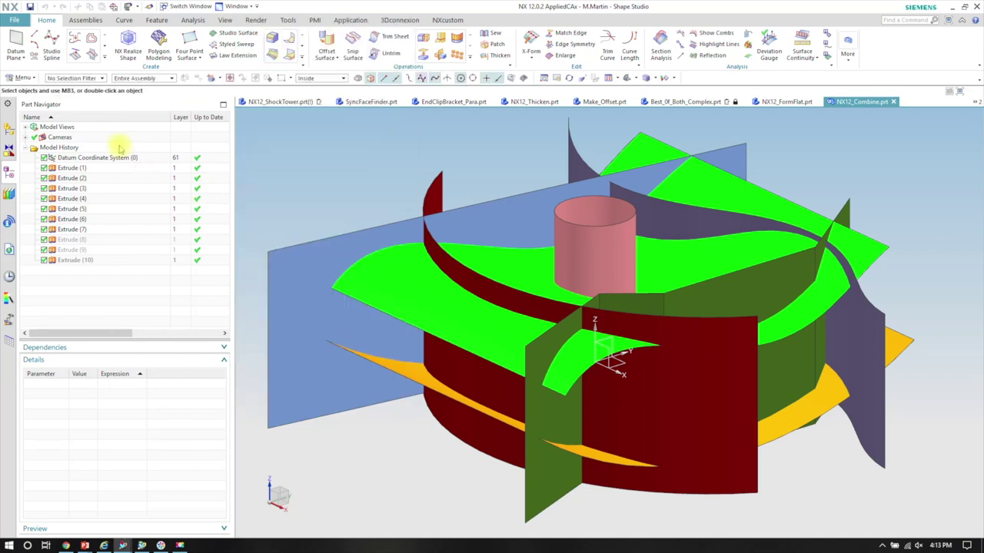
- Turn off Disable Translucency in the general graphics performance preferences and view the sheet bodies from several sides
{"action": "left_click", "coordinate": [17, 20]}
{"action": "mouse_move", "coordinate": [33, 100]}
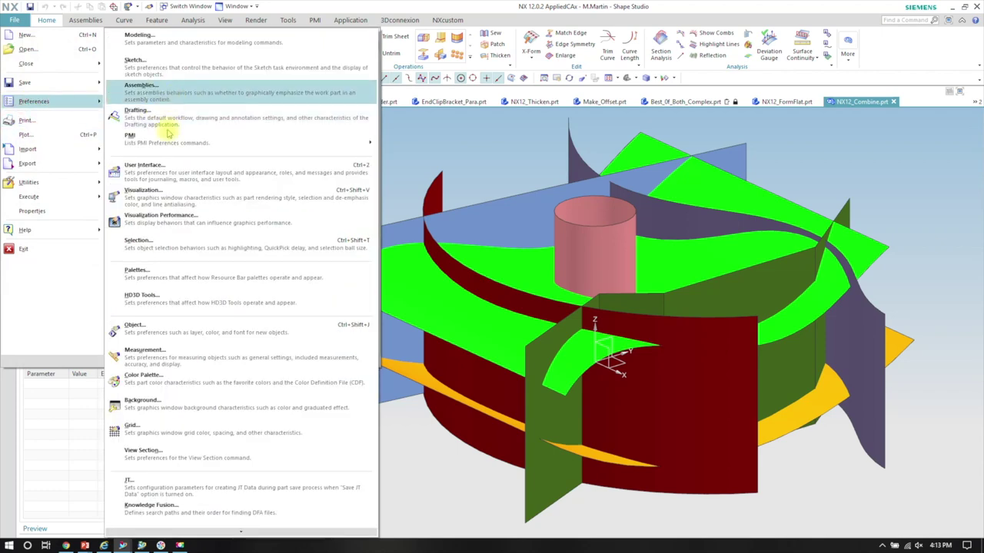
{"action": "left_click", "coordinate": [182, 216]}
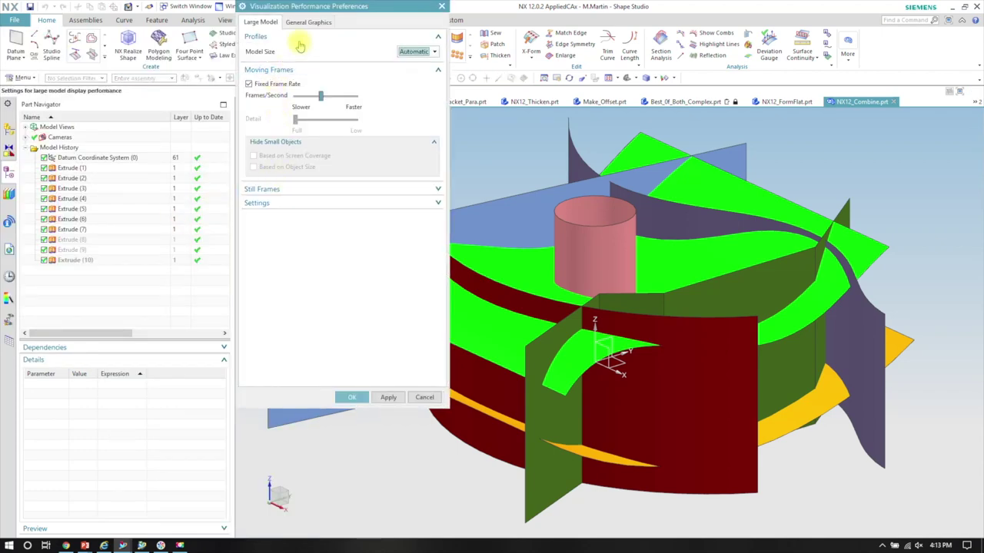
{"action": "left_click", "coordinate": [311, 22]}
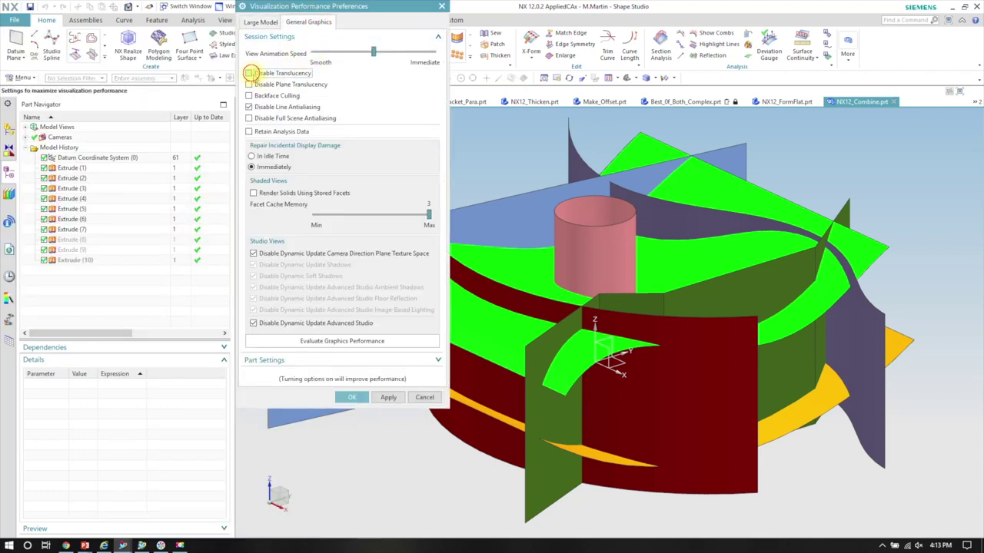
{"action": "left_click", "coordinate": [352, 397]}
{"action": "middle_click_drag", "start_coordinate": [454, 256], "coordinate": [627, 236]}
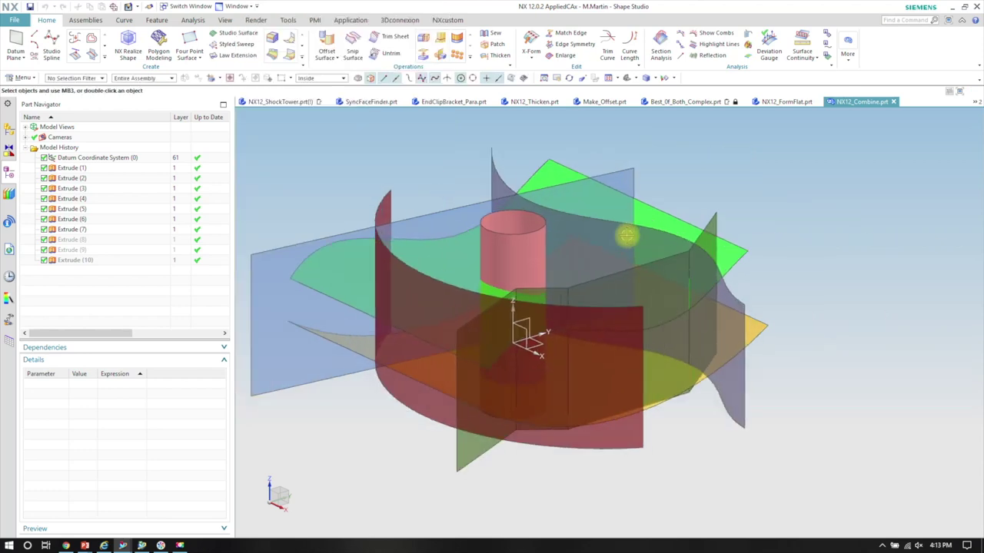
{"action": "middle_click_drag", "start_coordinate": [921, 244], "coordinate": [479, 372]}
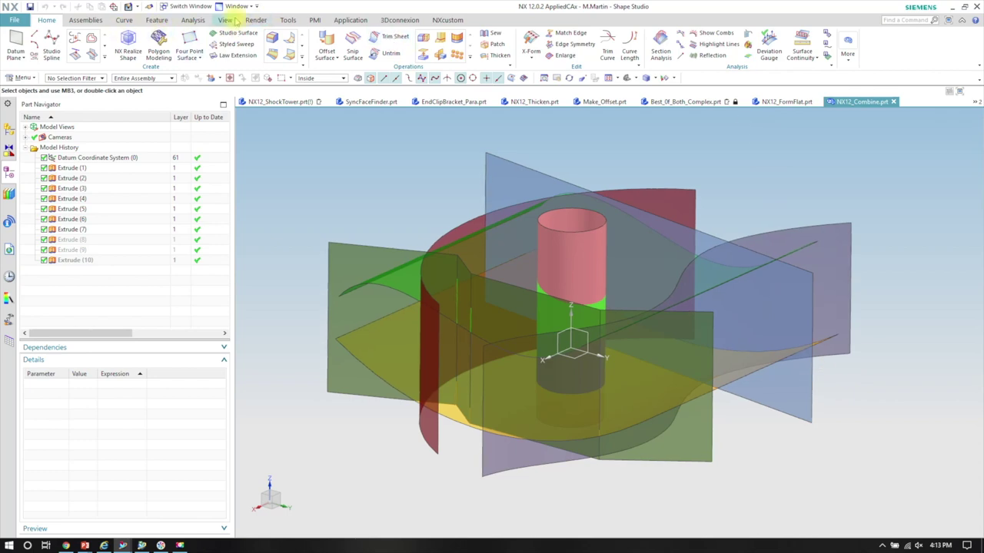
- Switch to the Modeling application, search the commands for "combine" and start the Combine command
{"action": "key", "text": "ctrl+m"}
{"action": "middle_click_drag", "start_coordinate": [518, 180], "coordinate": [584, 254]}
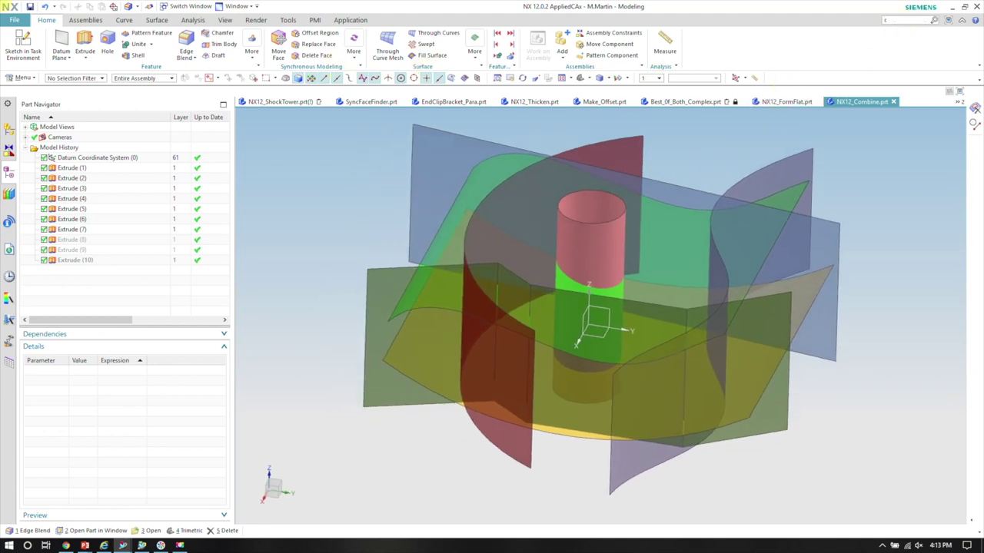
{"action": "key", "text": "Return"}
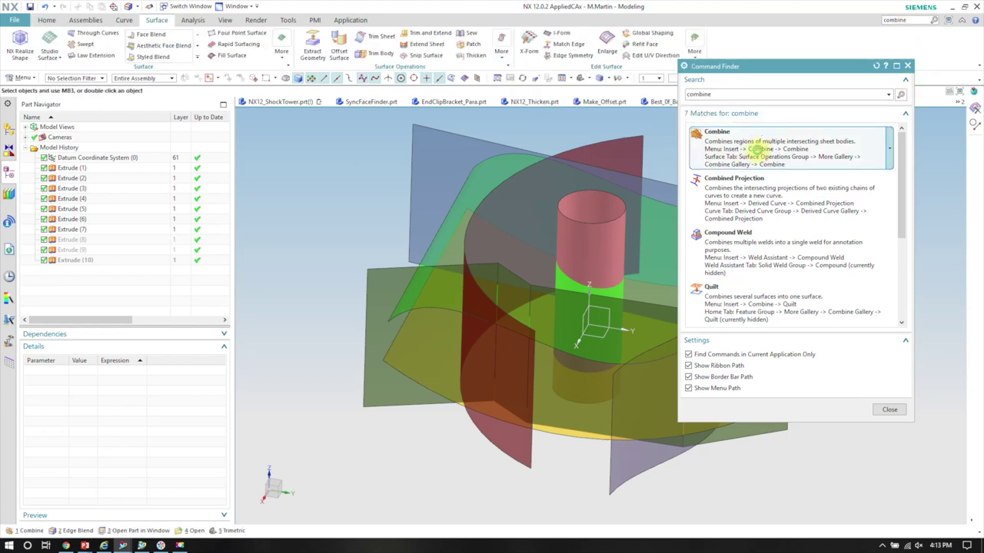
{"action": "left_click", "coordinate": [755, 152]}
{"action": "left_click", "coordinate": [906, 66]}
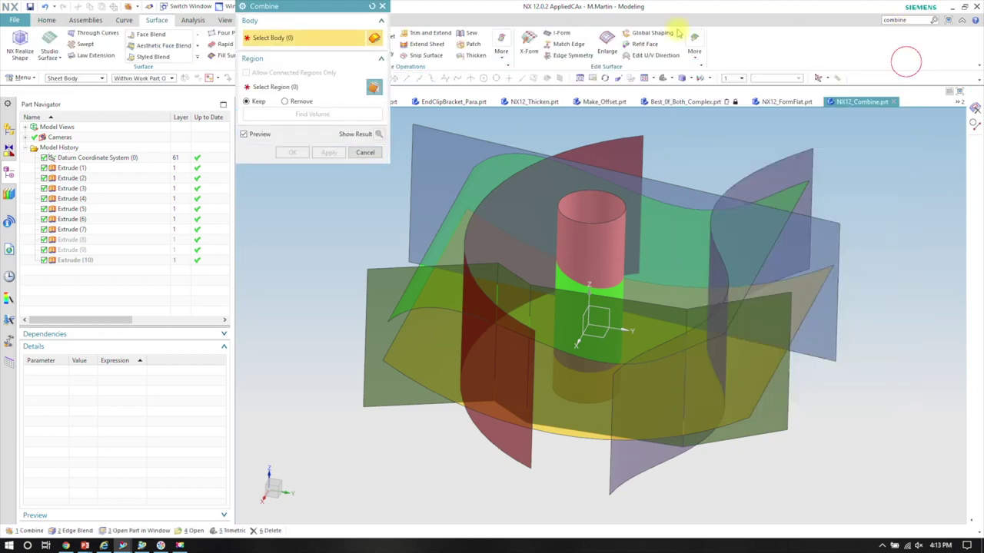
- Select the wavy green upper sheet and the curved dark red sheet as the bodies to combine
{"action": "left_click_drag", "start_coordinate": [347, 23], "coordinate": [340, 157]}
{"action": "mouse_move", "coordinate": [502, 236]}
{"action": "middle_mouse_down"}
{"action": "mouse_move", "coordinate": [502, 371]}
{"action": "mouse_move", "coordinate": [504, 253]}
{"action": "middle_mouse_up"}
{"action": "left_click", "coordinate": [531, 201]}
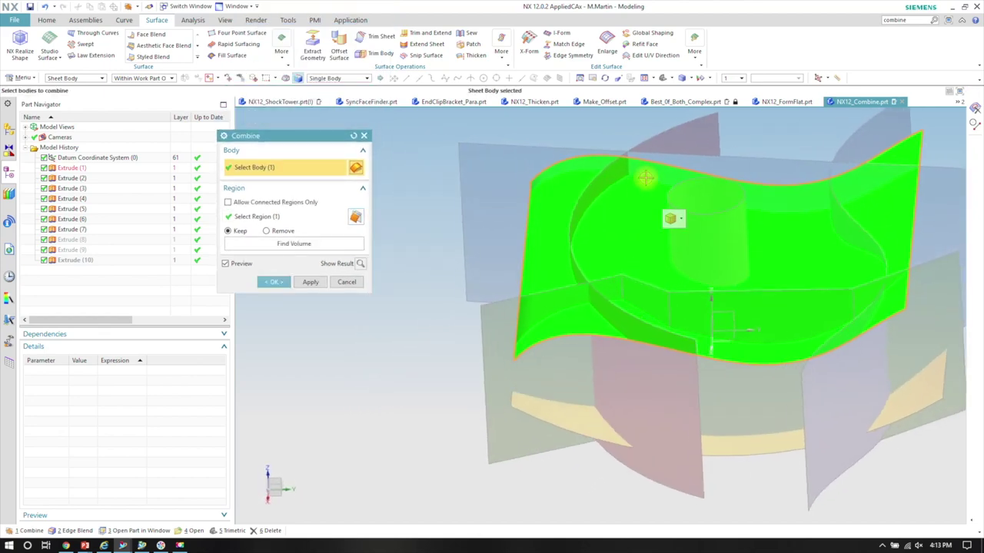
{"action": "left_click", "coordinate": [676, 171]}
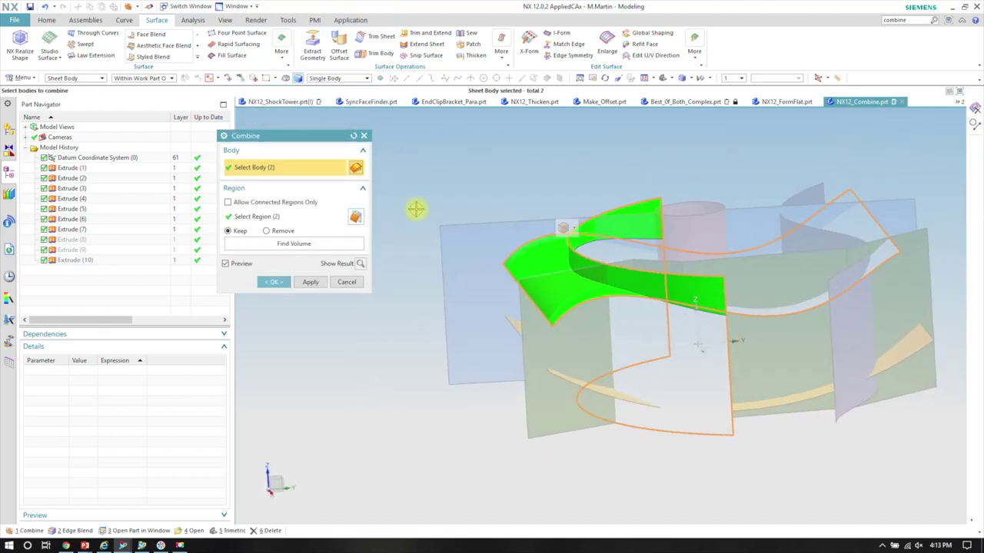
- Compare the Keep and Remove region options for the two sheets and leave the regions set to Remove
{"action": "left_click", "coordinate": [265, 231]}
{"action": "left_click", "coordinate": [229, 231]}
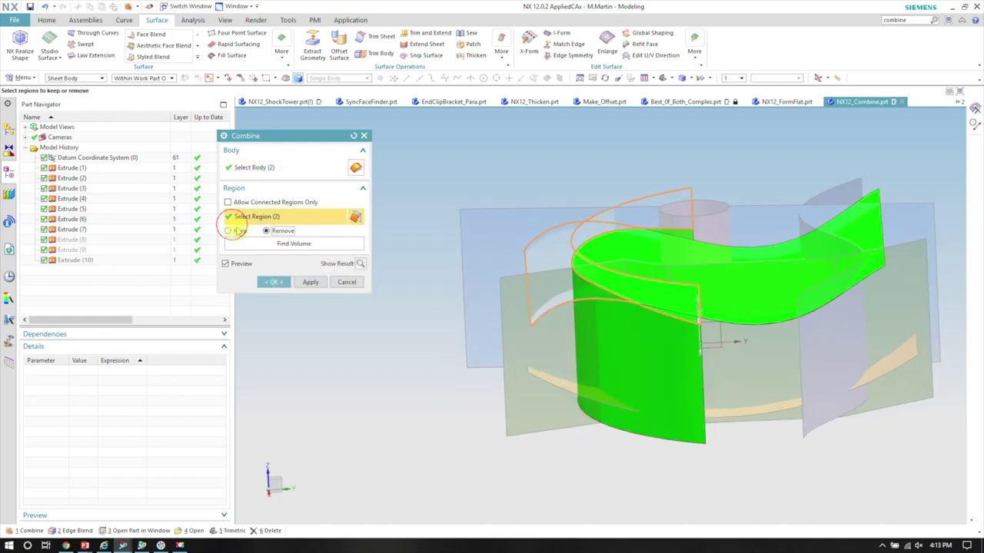
{"action": "left_click", "coordinate": [282, 231]}
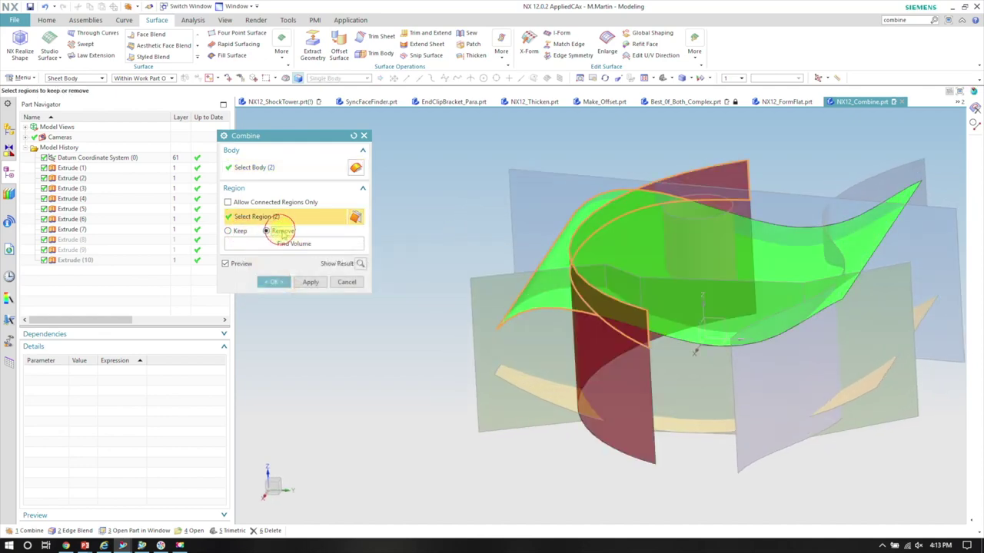
{"action": "middle_click_drag", "start_coordinate": [600, 272], "coordinate": [706, 379]}
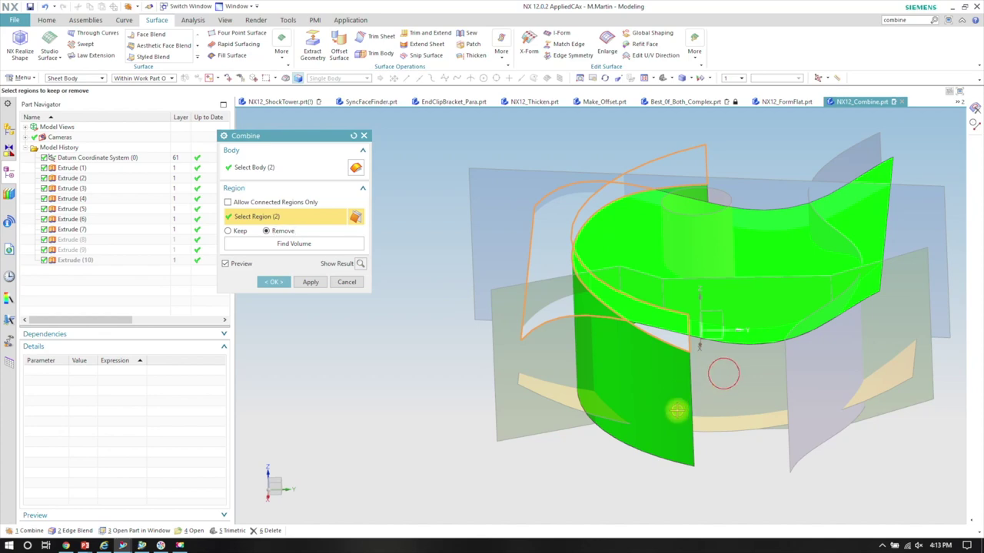
- Try adding the bent olive green vertical sheet as a third body with regions set to Keep, then cancel the Combine
{"action": "middle_click_drag", "start_coordinate": [562, 377], "coordinate": [461, 323]}
{"action": "left_click", "coordinate": [272, 168]}
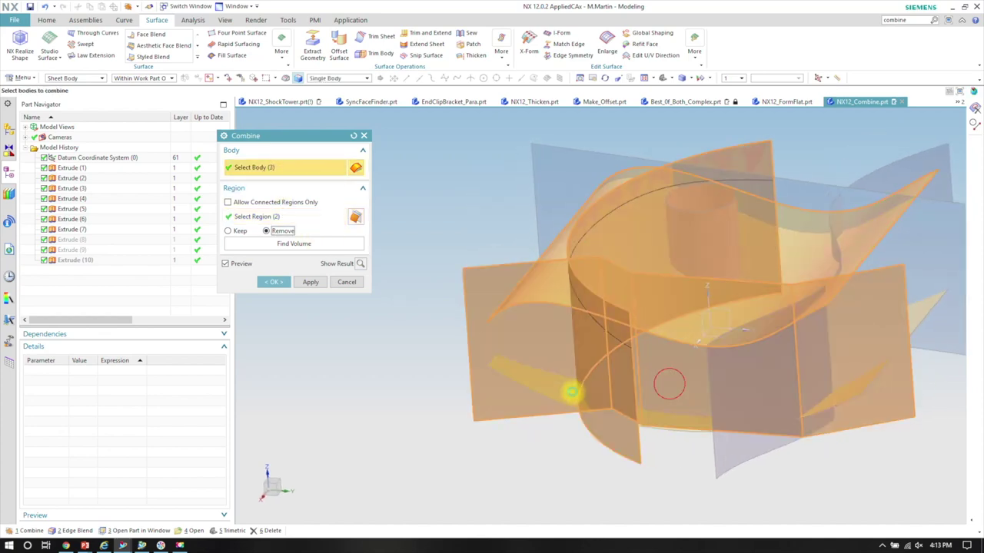
{"action": "left_click", "coordinate": [583, 413]}
{"action": "middle_click_drag", "start_coordinate": [711, 355], "coordinate": [512, 283]}
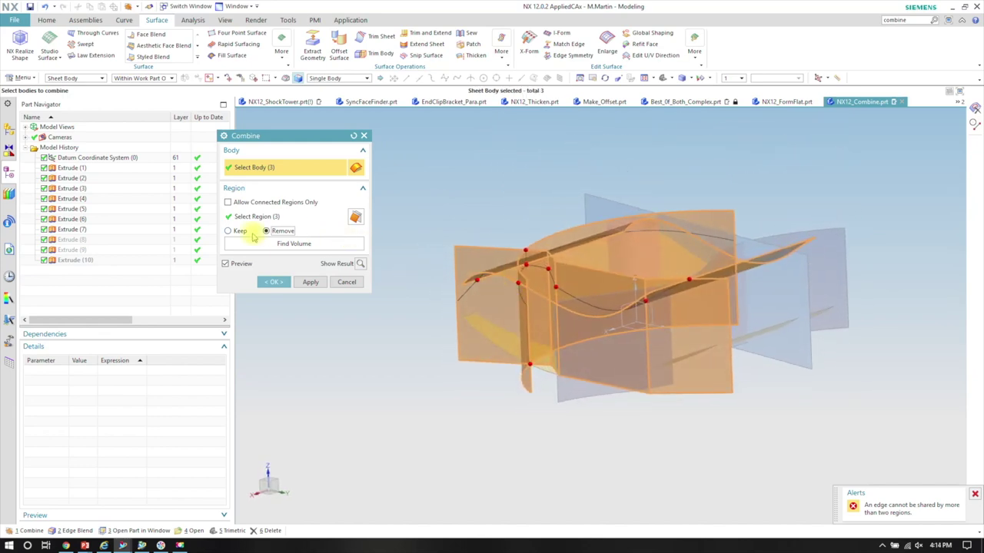
{"action": "left_click", "coordinate": [240, 232]}
{"action": "middle_click_drag", "start_coordinate": [538, 292], "coordinate": [528, 253]}
{"action": "middle_click_drag", "start_coordinate": [465, 241], "coordinate": [457, 244]}
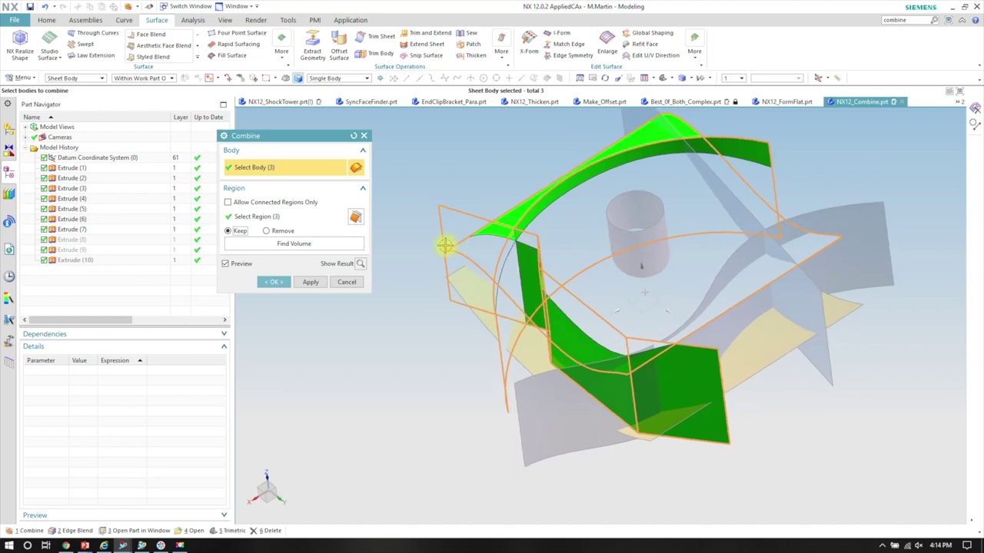
{"action": "left_click", "coordinate": [351, 284]}
- Combine all seven visible sheet bodies with the regions set to Keep, using Find Volume to retain the enclosed volume
{"action": "key", "text": "Home"}
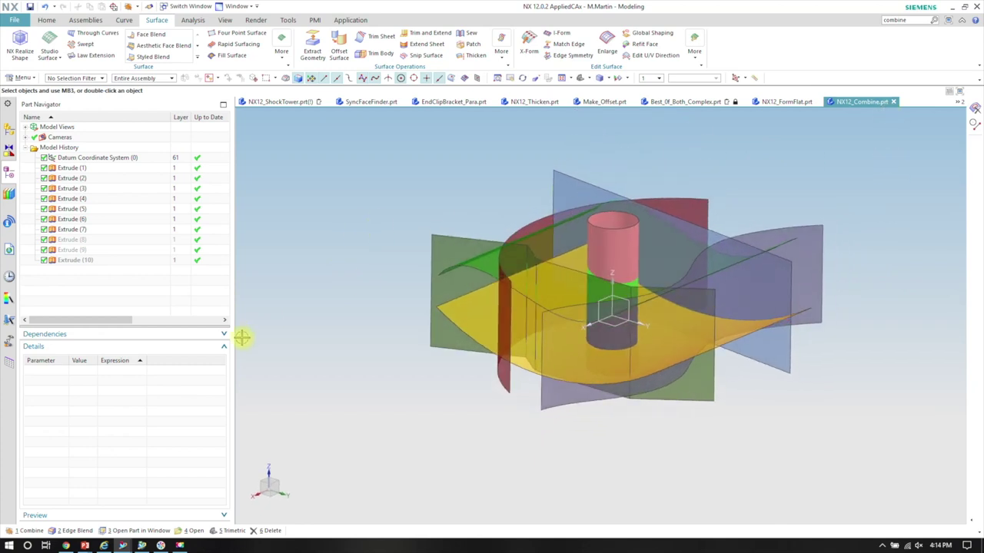
{"action": "left_click", "coordinate": [29, 530]}
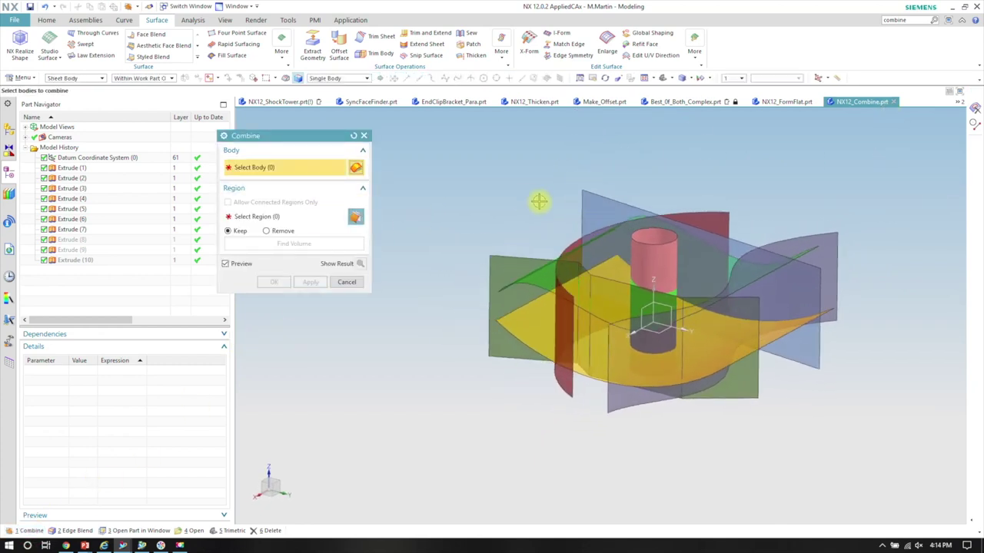
{"action": "left_click_drag", "start_coordinate": [468, 154], "coordinate": [646, 468]}
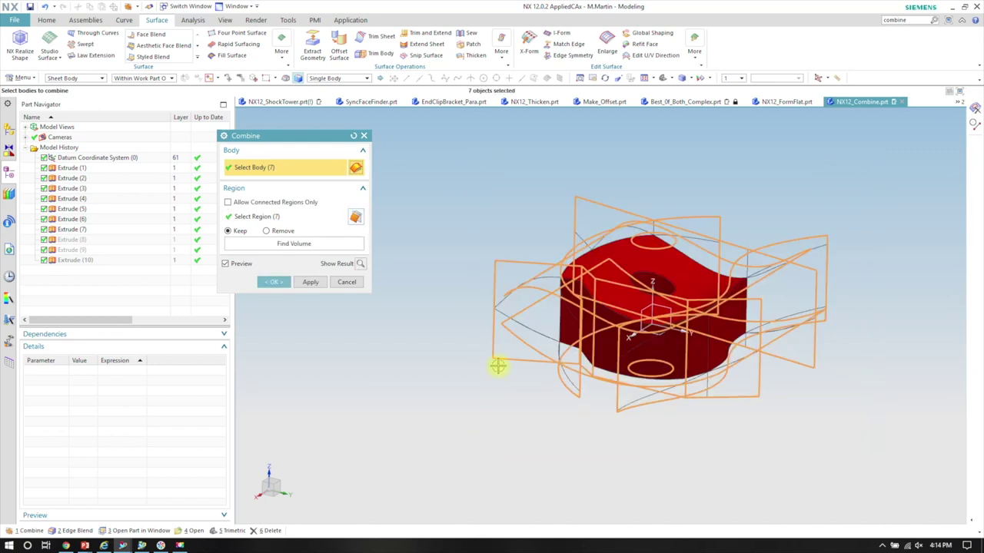
{"action": "left_click", "coordinate": [293, 245]}
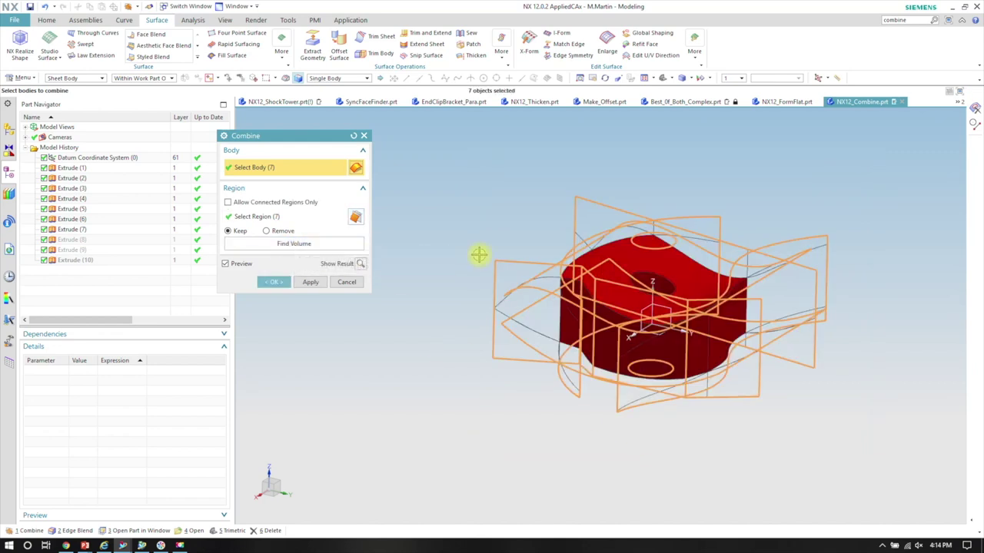
{"action": "left_click", "coordinate": [284, 282]}
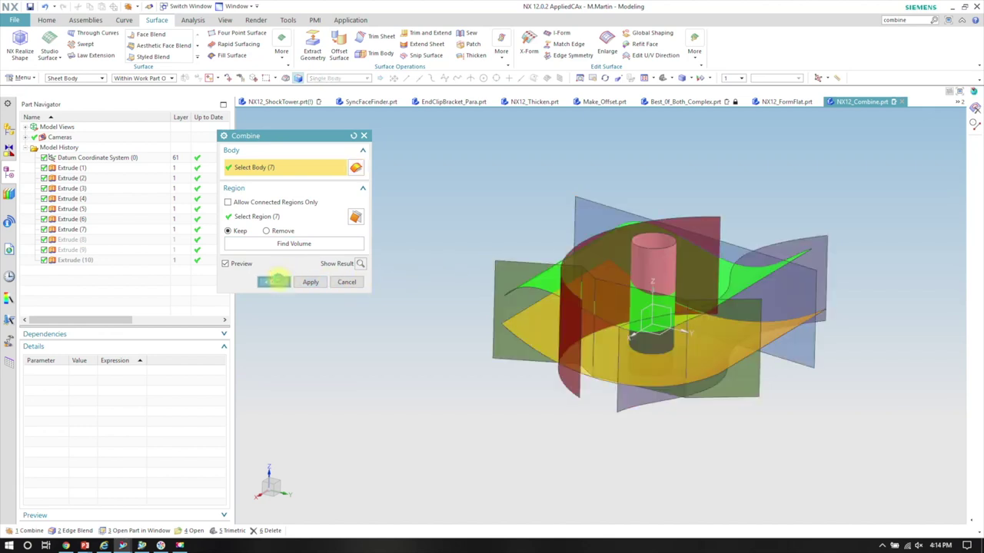
{"action": "key", "text": "Home"}
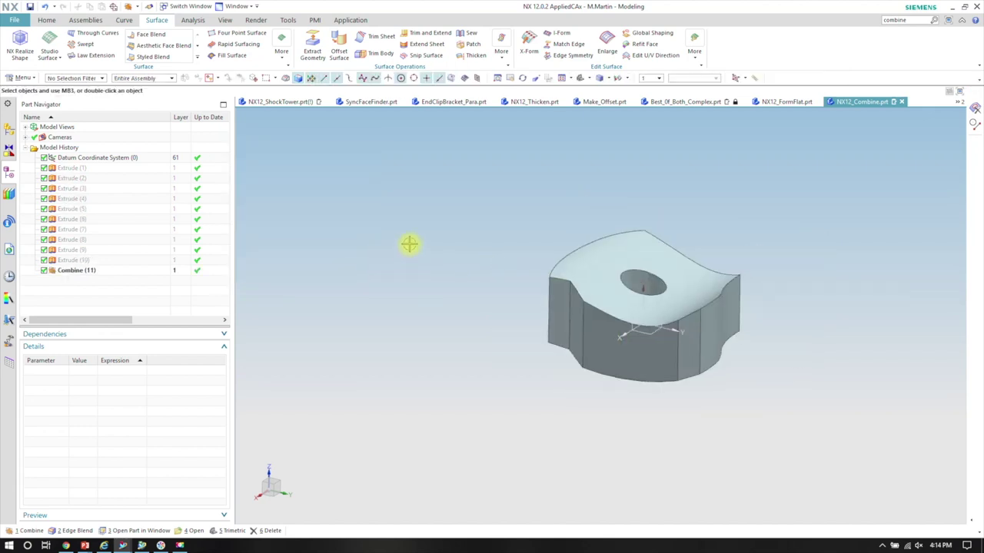
{"action": "middle_click_drag", "start_coordinate": [465, 201], "coordinate": [782, 158]}
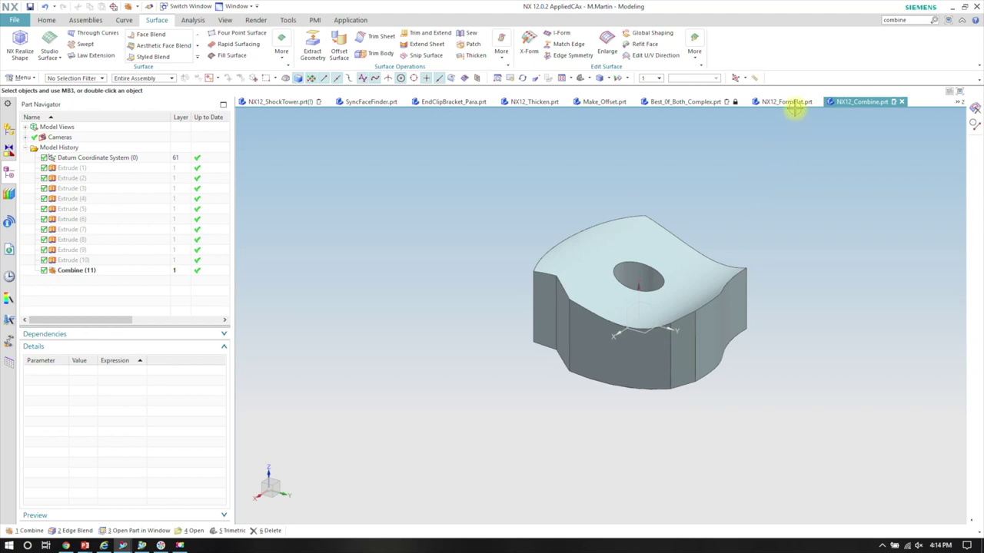
- Glance at NX12_FormFlat.prt, then switch to NX12_VariableOffset.prt and display its panel as Shaded with Edges
{"action": "mouse_move", "coordinate": [593, 109]}
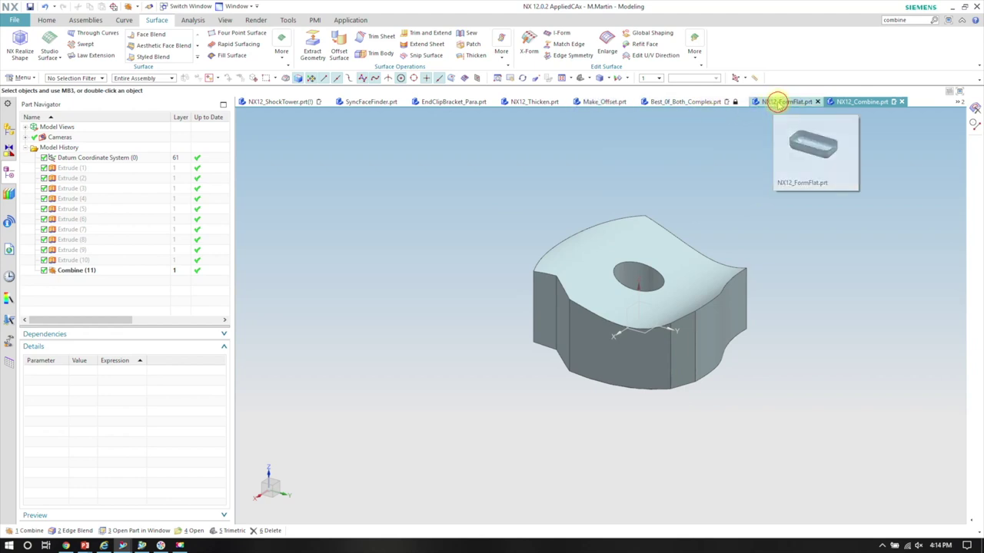
{"action": "left_click", "coordinate": [776, 102]}
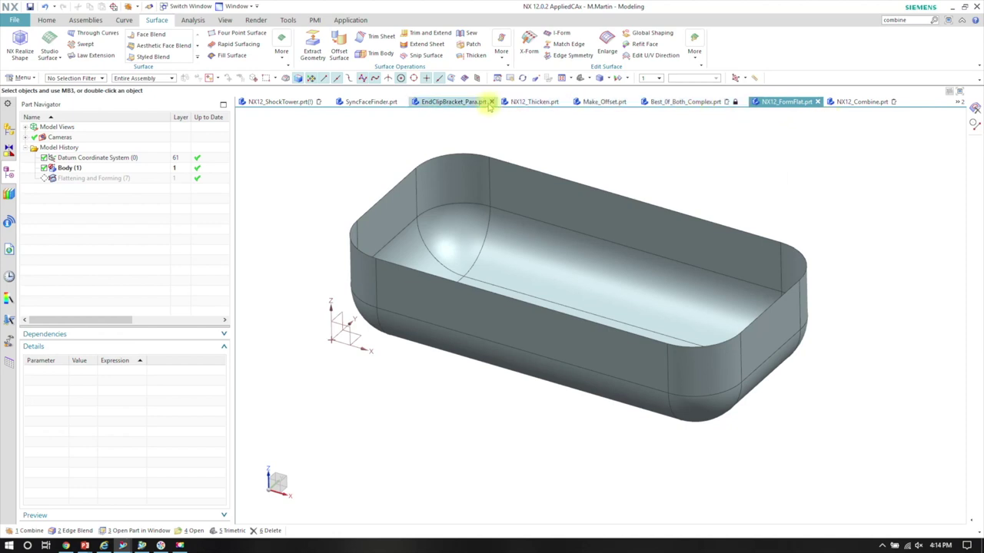
{"action": "middle_click_drag", "start_coordinate": [600, 139], "coordinate": [776, 167]}
{"action": "key", "text": "ctrl+Tab"}
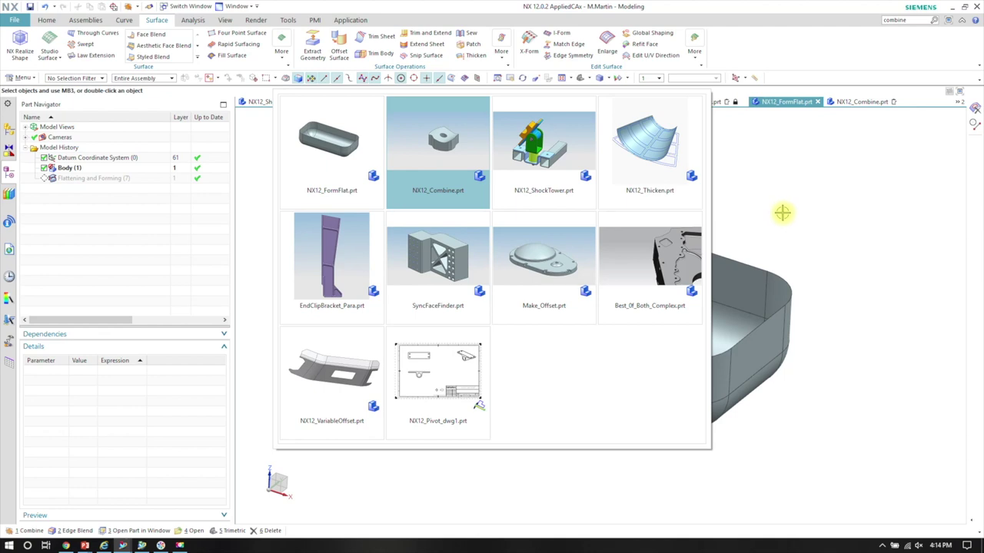
{"action": "left_click", "coordinate": [371, 396]}
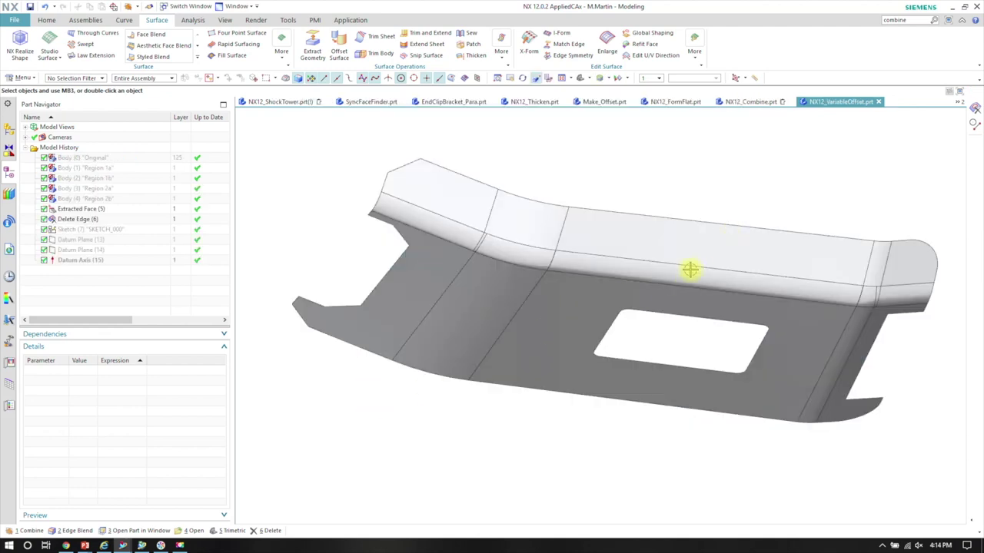
{"action": "mouse_move", "coordinate": [688, 262]}
{"action": "middle_mouse_down"}
{"action": "mouse_move", "coordinate": [652, 247]}
{"action": "mouse_move", "coordinate": [662, 233]}
{"action": "middle_mouse_up"}
{"action": "right_click_drag", "start_coordinate": [743, 193], "coordinate": [747, 159]}
{"action": "mouse_move", "coordinate": [748, 160]}
{"action": "middle_mouse_down"}
{"action": "mouse_move", "coordinate": [686, 178]}
{"action": "mouse_move", "coordinate": [760, 222]}
{"action": "mouse_move", "coordinate": [881, 185]}
{"action": "mouse_move", "coordinate": [622, 298]}
{"action": "mouse_move", "coordinate": [591, 358]}
{"action": "mouse_move", "coordinate": [548, 267]}
{"action": "middle_mouse_up"}
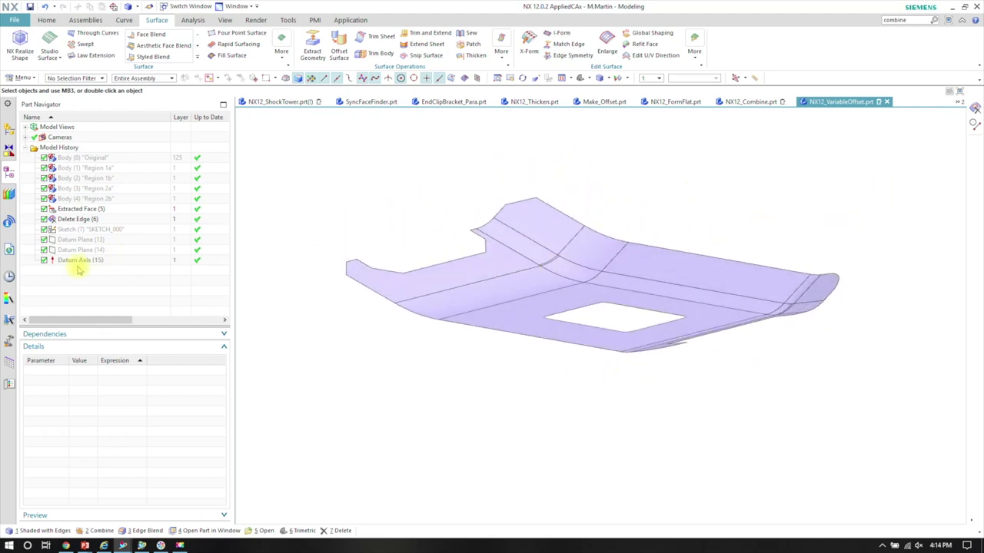
- Show the sheet bodies Region 1a, Region 1b, Region 2a and Region 2b together with the extracted face
{"action": "left_click", "coordinate": [83, 168]}
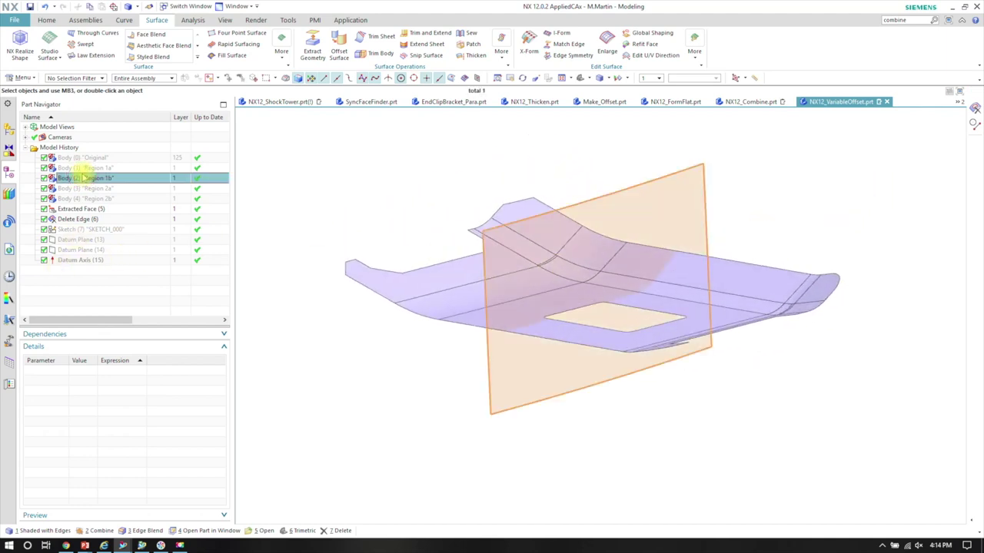
{"action": "left_click", "coordinate": [80, 208], "text": "shift"}
{"action": "right_click", "coordinate": [80, 204]}
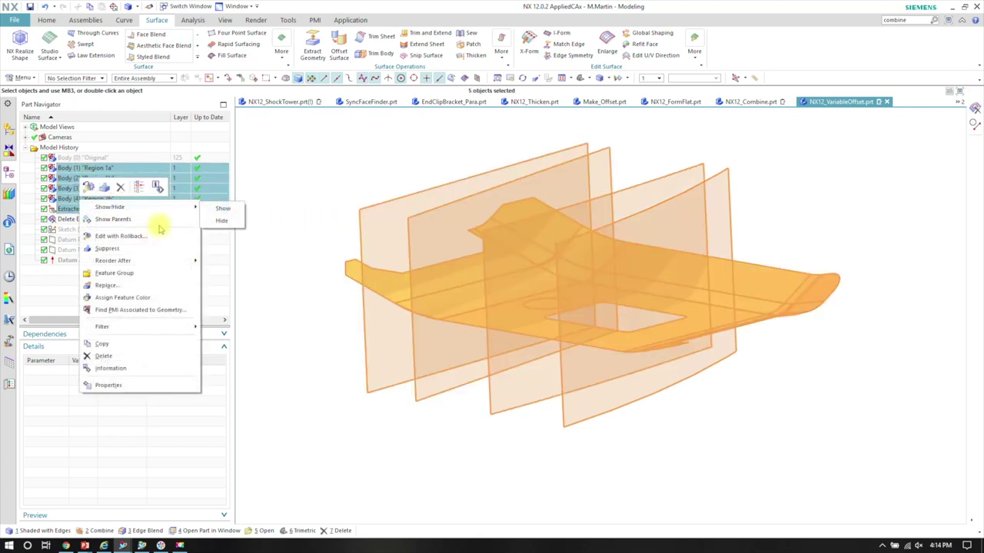
{"action": "left_click", "coordinate": [222, 208]}
{"action": "middle_click_drag", "start_coordinate": [356, 299], "coordinate": [516, 332]}
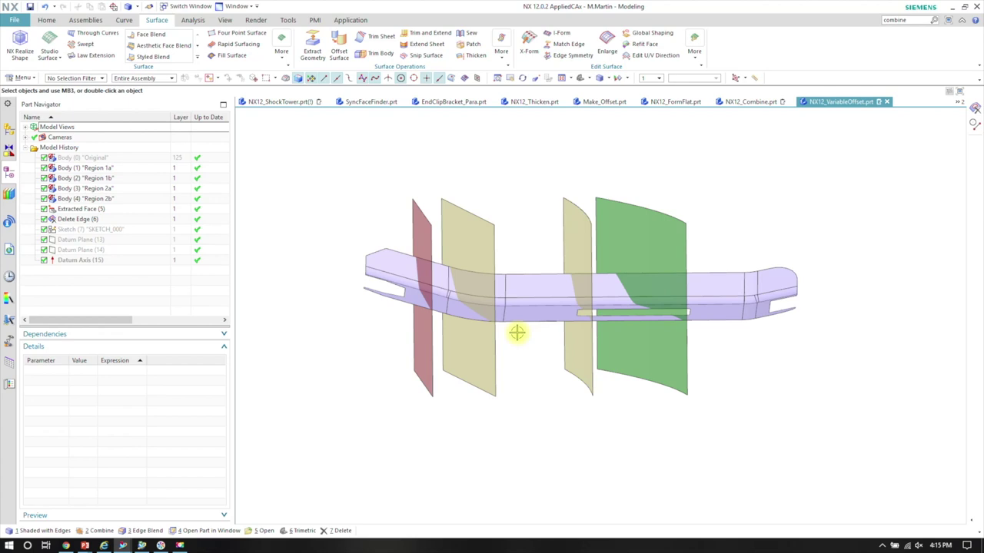
{"action": "middle_click_drag", "start_coordinate": [540, 322], "coordinate": [774, 96]}
{"action": "mouse_move", "coordinate": [698, 117]}
{"action": "middle_mouse_down"}
{"action": "mouse_move", "coordinate": [628, 139]}
{"action": "mouse_move", "coordinate": [714, 108]}
{"action": "middle_mouse_up"}
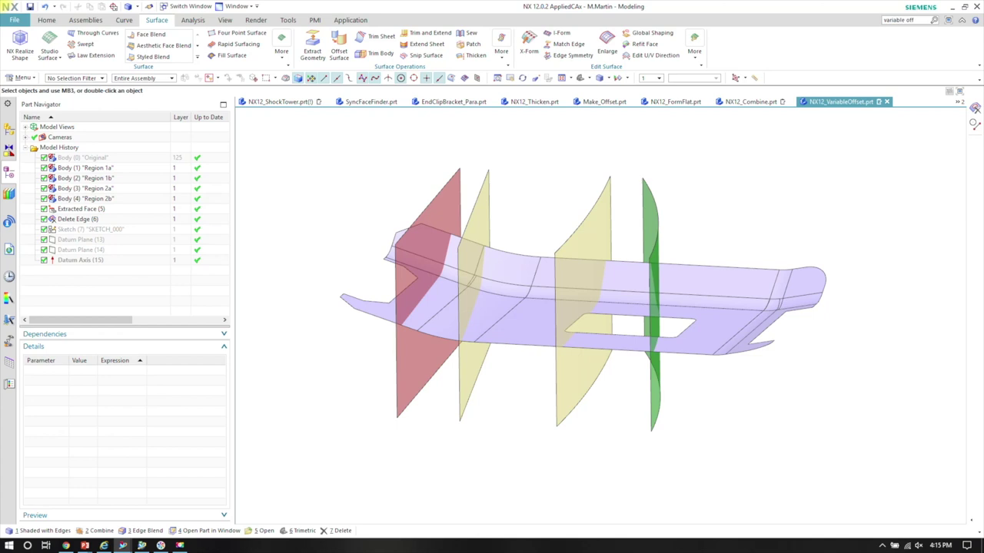
- Search the commands for "variable offset", start the Variable Offset Face command and close the Command Finder
{"action": "type", "text": "et"}
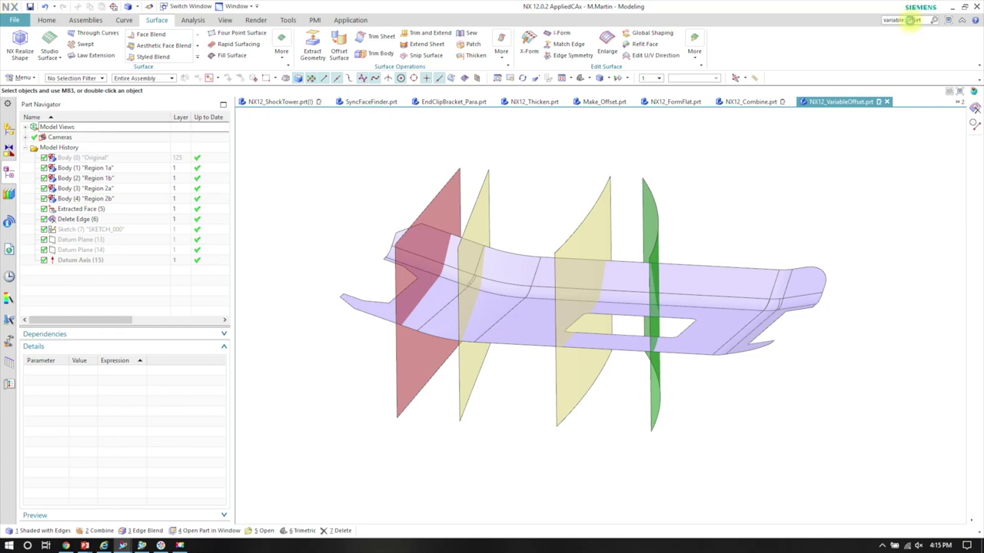
{"action": "key", "text": "Return"}
{"action": "mouse_move", "coordinate": [749, 198]}
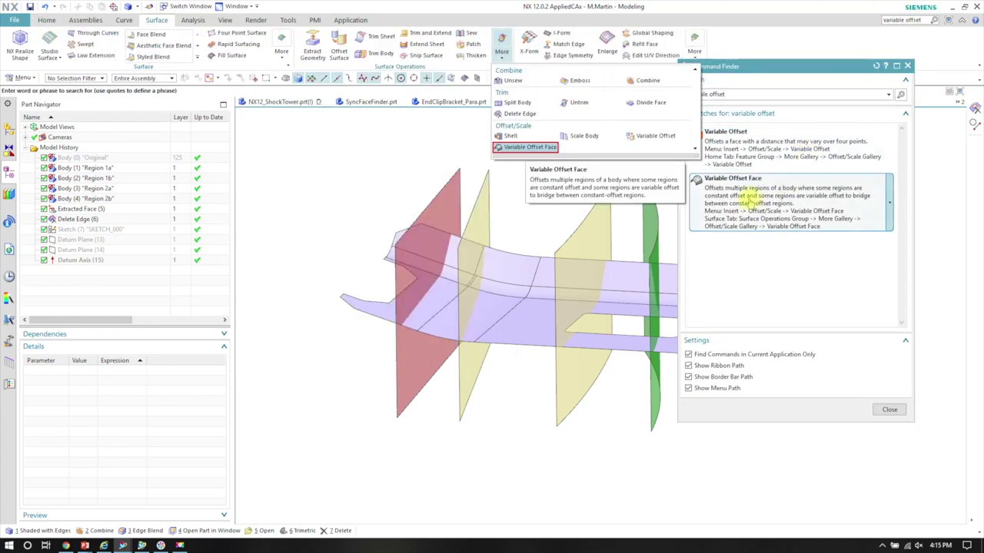
{"action": "left_click", "coordinate": [749, 198]}
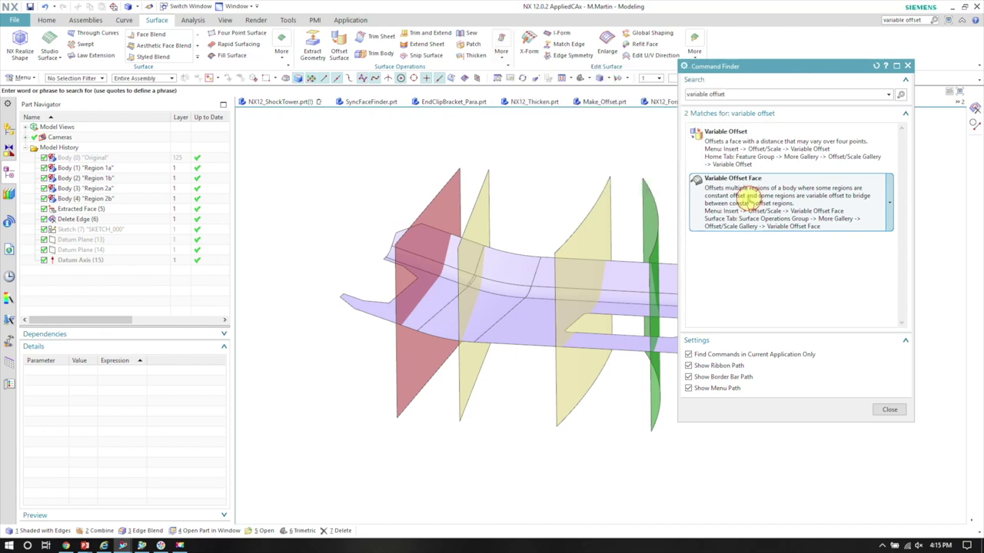
{"action": "left_click", "coordinate": [907, 66]}
- Select all panel faces with the green curved sheet as region boundary, and offset the panel's end region beyond it by -19 mm
{"action": "middle_click_drag", "start_coordinate": [769, 185], "coordinate": [661, 199]}
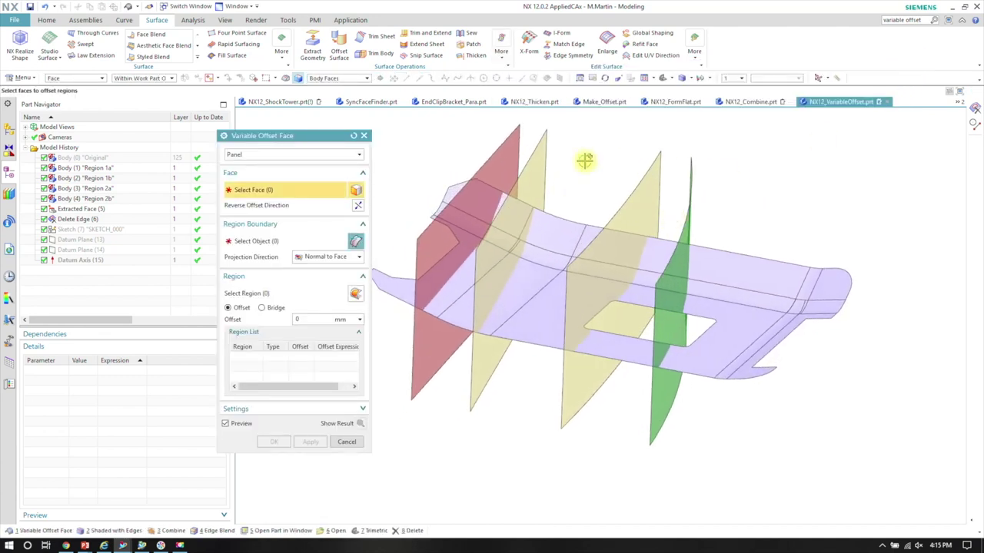
{"action": "left_click_drag", "start_coordinate": [290, 136], "coordinate": [271, 127]}
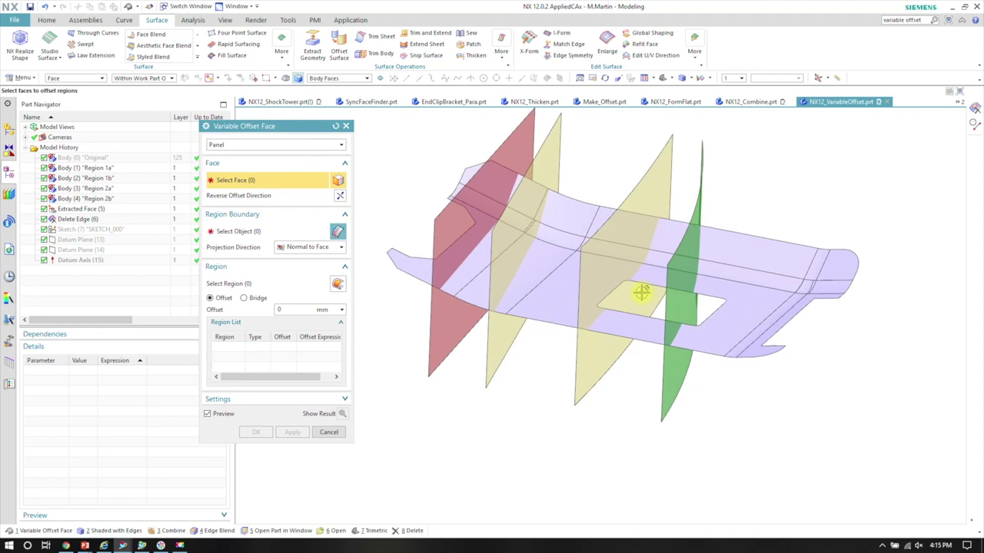
{"action": "left_click", "coordinate": [731, 283]}
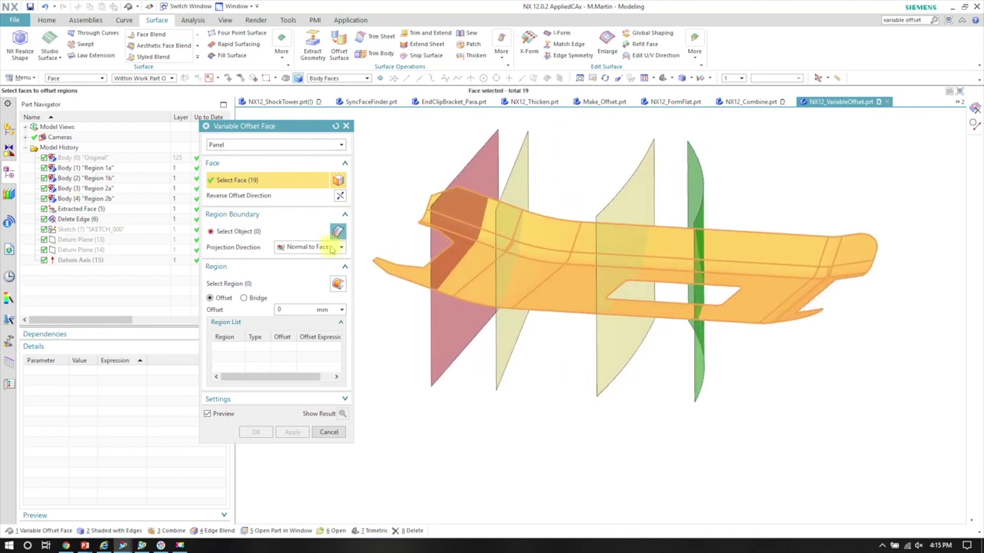
{"action": "left_click", "coordinate": [254, 231]}
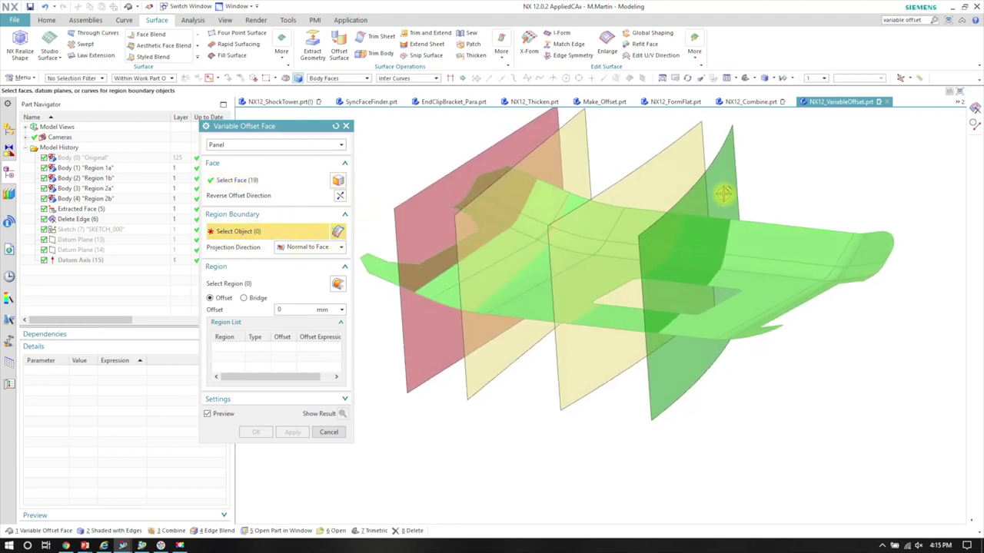
{"action": "left_click", "coordinate": [715, 196]}
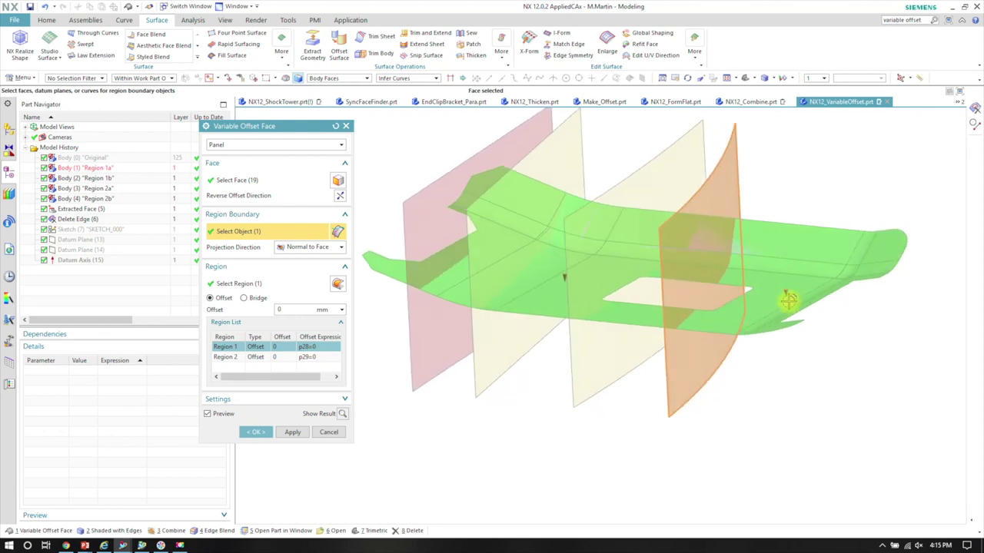
{"action": "left_click_drag", "start_coordinate": [785, 296], "coordinate": [779, 266]}
{"action": "middle_click_drag", "start_coordinate": [957, 334], "coordinate": [915, 395]}
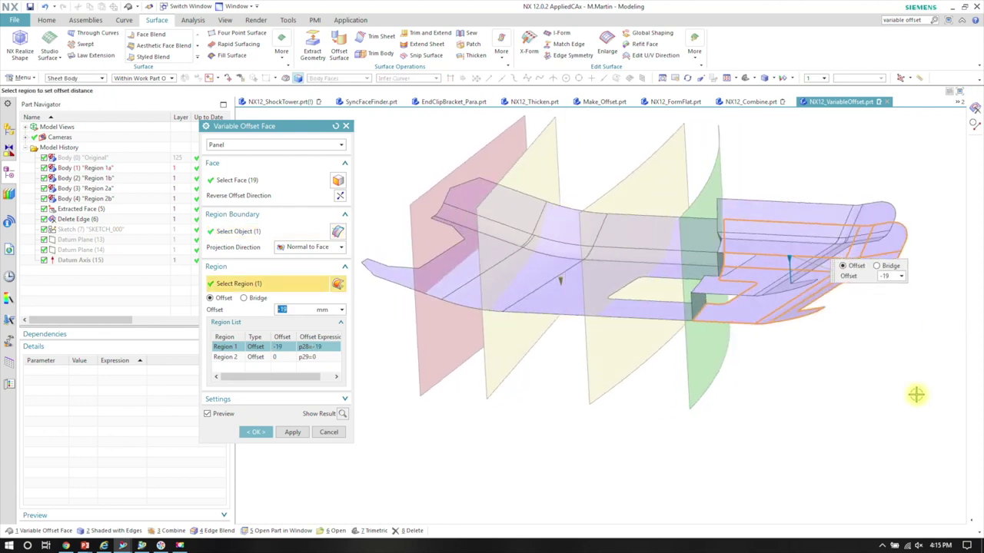
- Compare the Offset as New Body and Offset Original Body outputs, leaving Body Output set to Offset Original Body
{"action": "left_click", "coordinate": [236, 399]}
{"action": "left_click", "coordinate": [236, 400]}
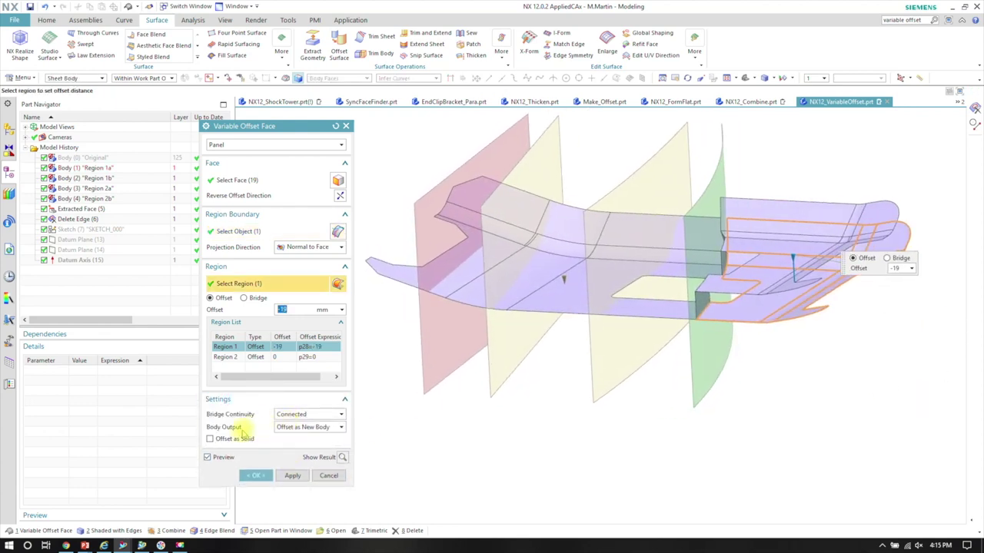
{"action": "left_click", "coordinate": [307, 427]}
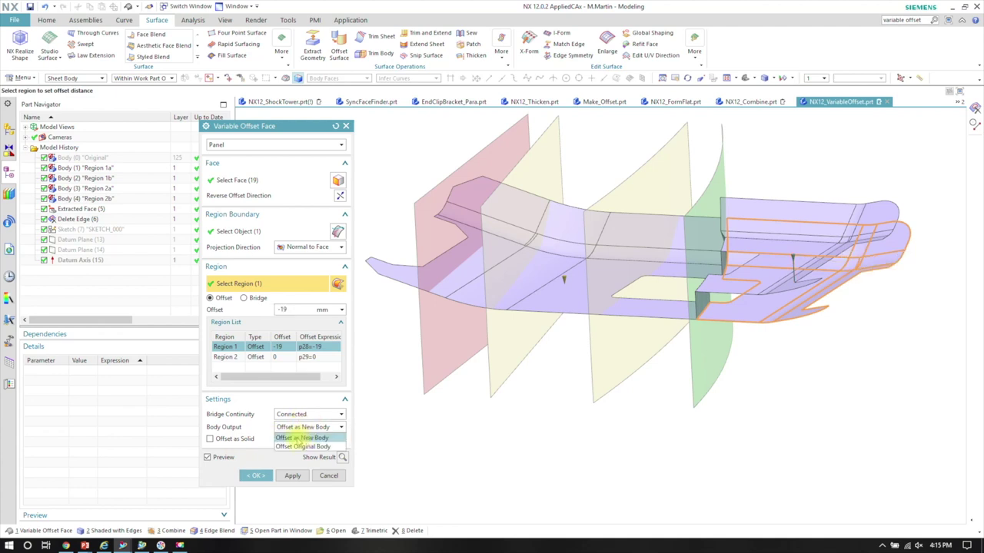
{"action": "left_click", "coordinate": [307, 447]}
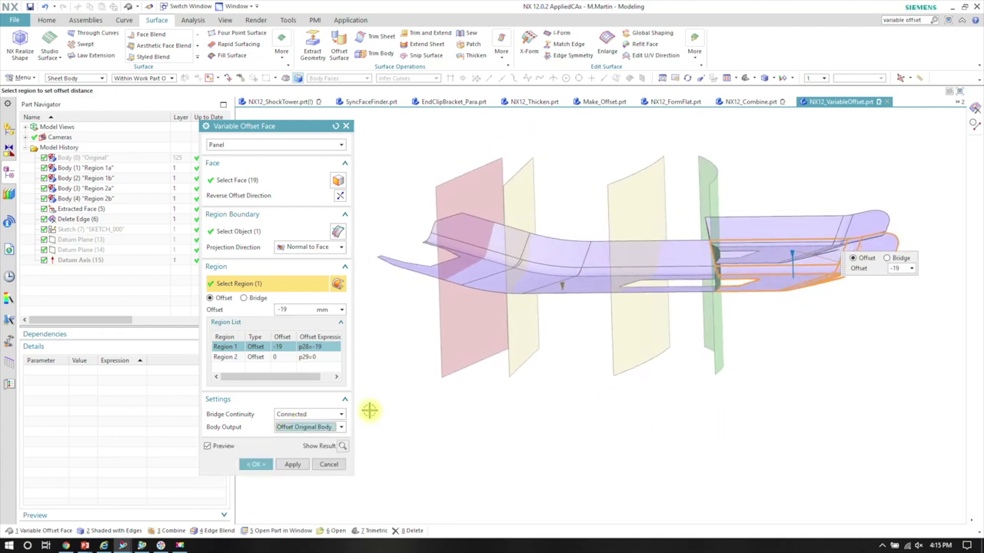
{"action": "left_click", "coordinate": [306, 428]}
{"action": "left_click", "coordinate": [304, 437]}
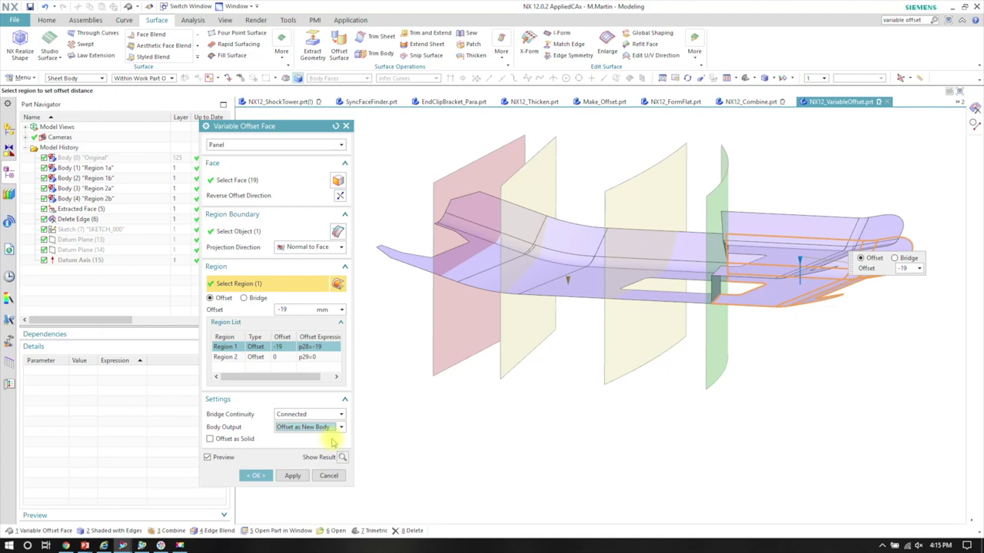
{"action": "left_click", "coordinate": [341, 428]}
{"action": "left_click", "coordinate": [327, 447]}
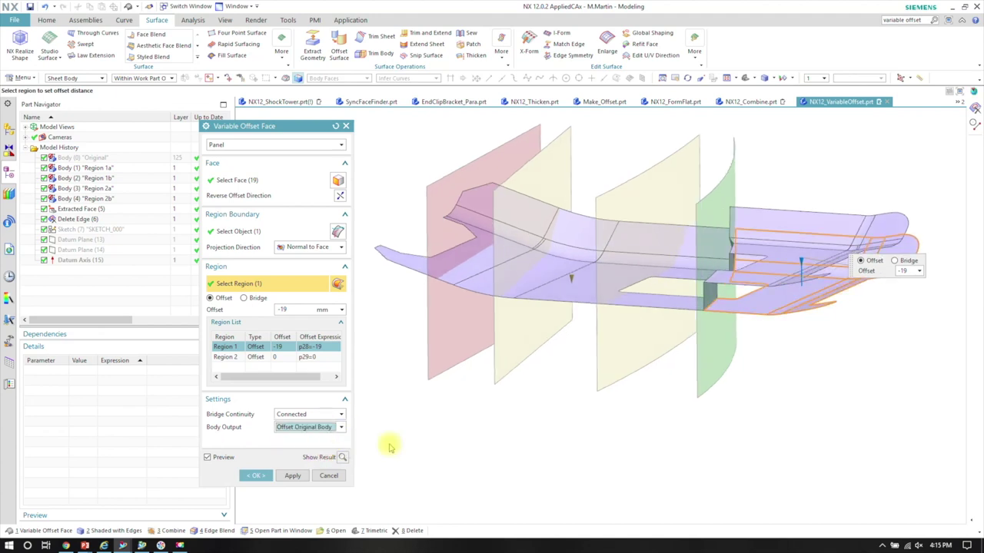
- Add the yellow curved sheet next to the green one as a second region boundary
{"action": "middle_click_drag", "start_coordinate": [806, 362], "coordinate": [635, 271]}
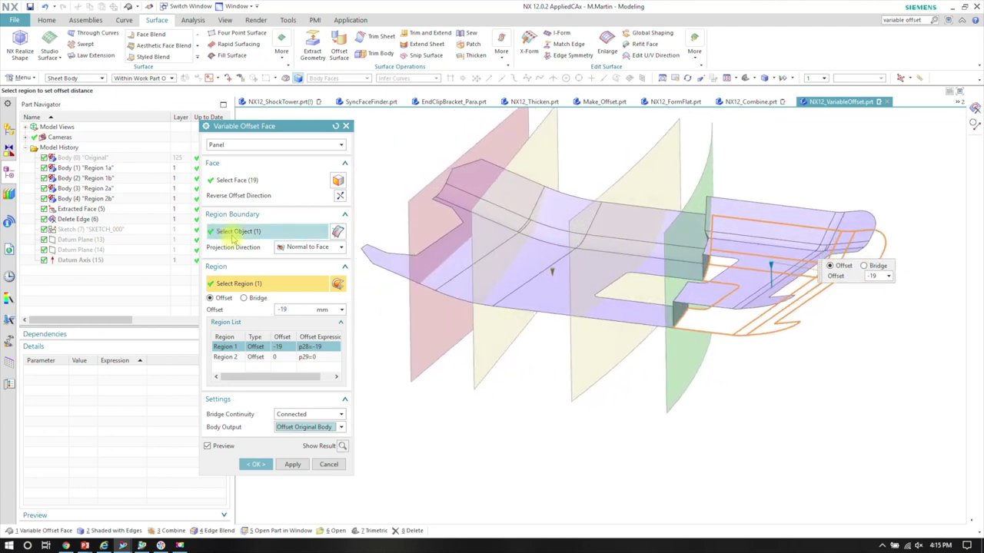
{"action": "left_click", "coordinate": [233, 234]}
{"action": "left_click", "coordinate": [596, 342]}
{"action": "middle_click_drag", "start_coordinate": [595, 342], "coordinate": [665, 326]}
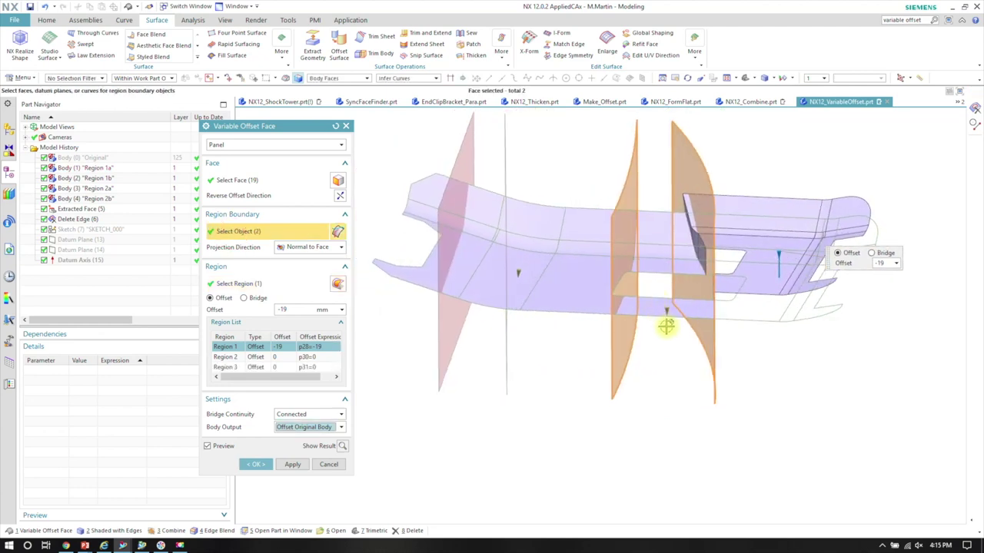
- Offset the region between the green and yellow sheets by 24 mm and the region beyond the yellow sheet by -24 mm
{"action": "left_click_drag", "start_coordinate": [666, 316], "coordinate": [665, 347]}
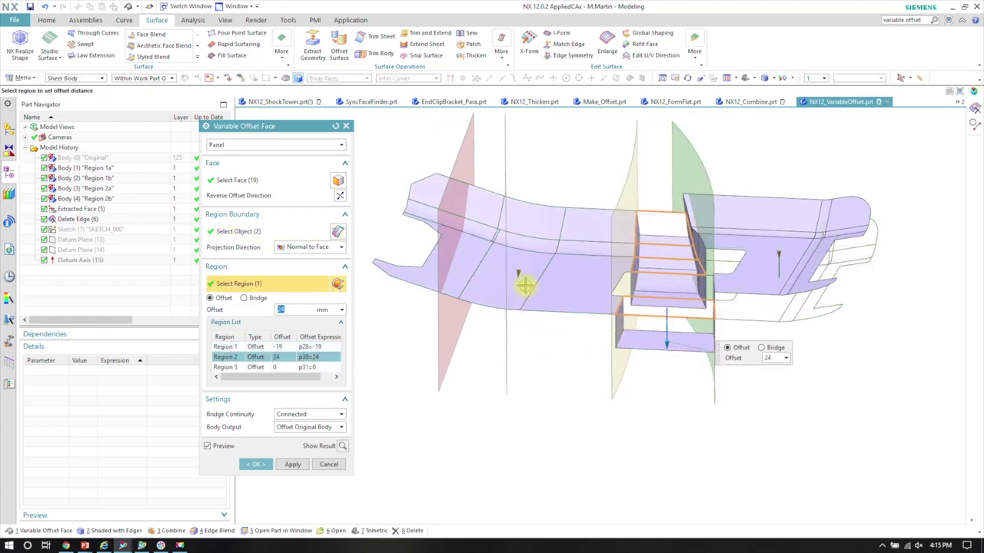
{"action": "left_click_drag", "start_coordinate": [520, 269], "coordinate": [525, 240]}
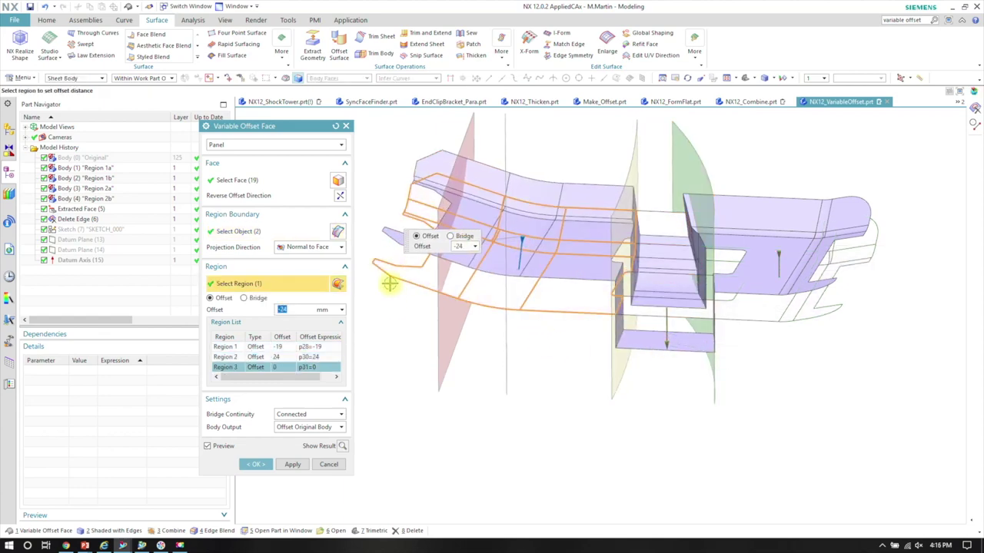
- Add the curved sheet before the red one as third region boundary, offset the end region beyond it by 37 mm, and complete the feature
{"action": "middle_click_drag", "start_coordinate": [386, 303], "coordinate": [281, 249]}
{"action": "left_click", "coordinate": [253, 231]}
{"action": "middle_click_drag", "start_coordinate": [430, 227], "coordinate": [466, 261]}
{"action": "middle_click", "coordinate": [451, 292]}
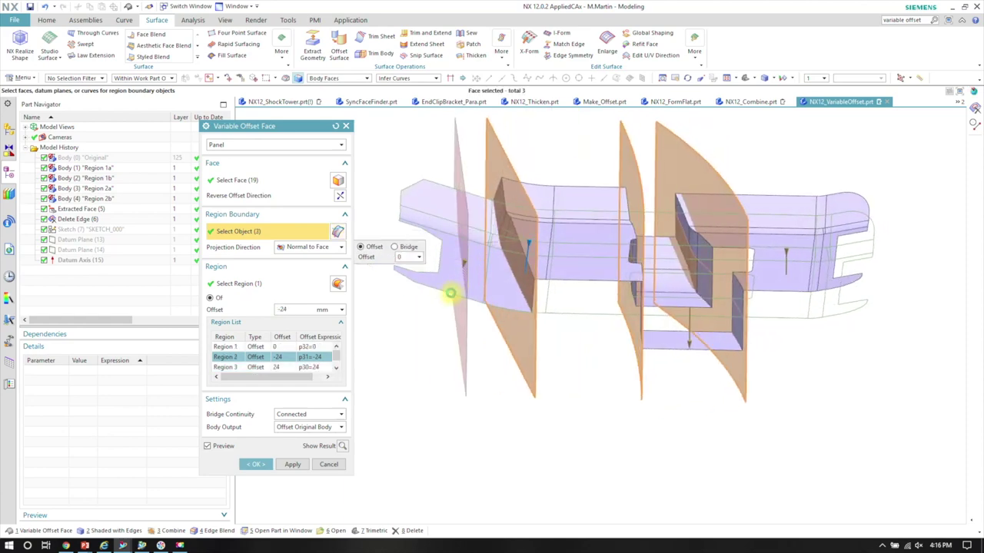
{"action": "left_click_drag", "start_coordinate": [446, 302], "coordinate": [395, 330]}
{"action": "left_click", "coordinate": [257, 465]}
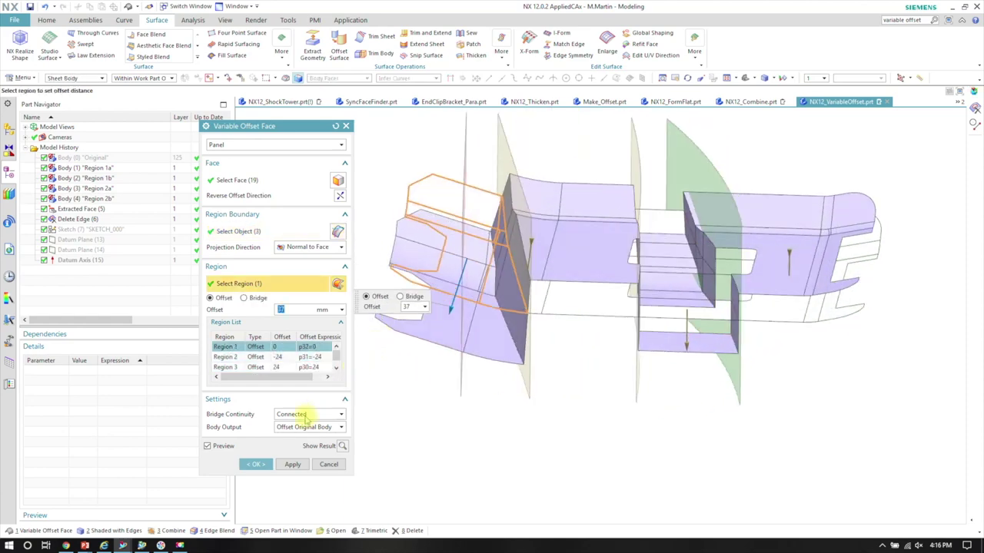
- Hide the curved boundary sheets around the offset panel
{"action": "middle_click_drag", "start_coordinate": [407, 369], "coordinate": [466, 176]}
{"action": "mouse_move", "coordinate": [477, 217]}
{"action": "right_mouse_down"}
{"action": "mouse_move", "coordinate": [658, 281]}
{"action": "mouse_move", "coordinate": [680, 321]}
{"action": "right_mouse_up"}
{"action": "key", "text": "ctrl+b"}
{"action": "middle_click_drag", "start_coordinate": [680, 321], "coordinate": [553, 305]}
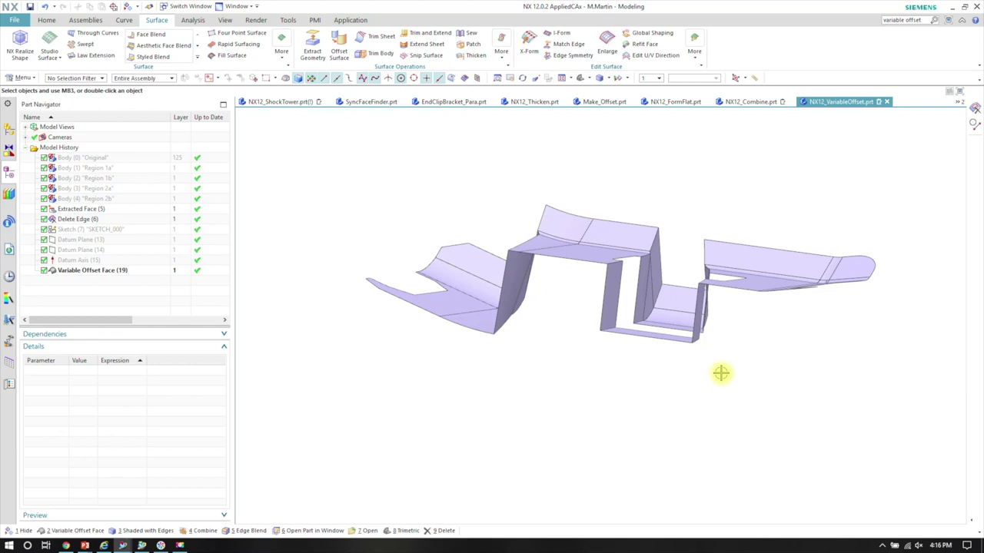
- Examine the offset regions and the step walls connecting them on the panel from several angles
{"action": "middle_click_drag", "start_coordinate": [666, 375], "coordinate": [638, 263]}
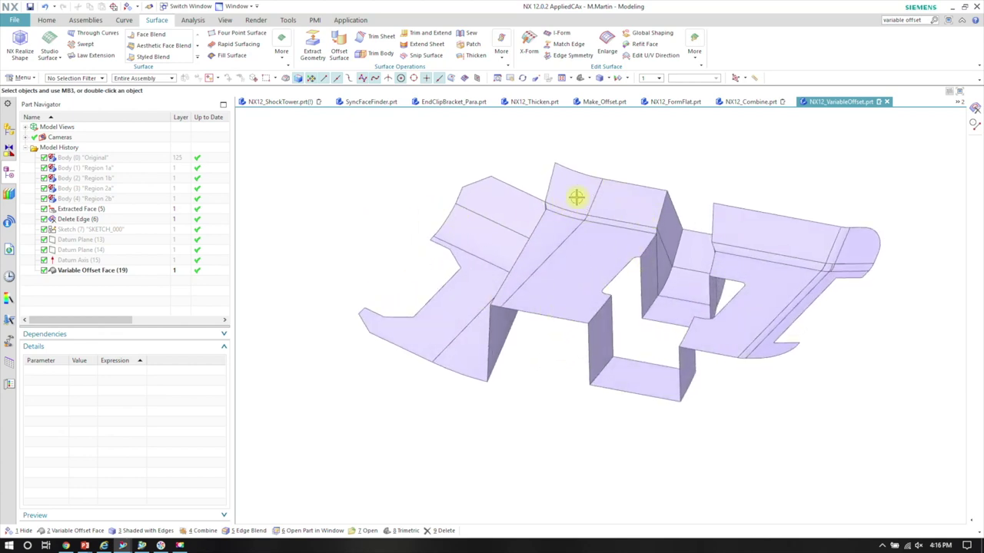
{"action": "middle_click_drag", "start_coordinate": [588, 220], "coordinate": [564, 246]}
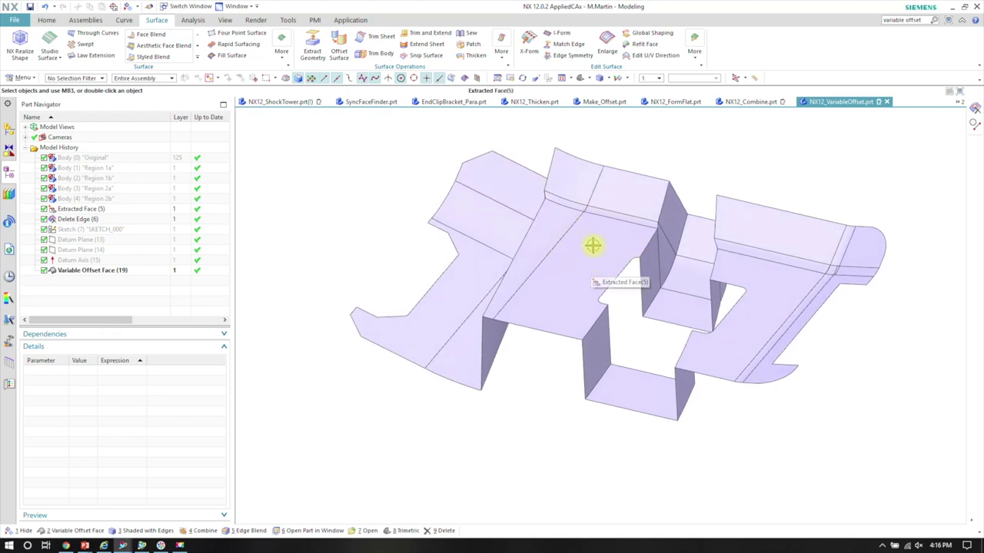
{"action": "middle_click_drag", "start_coordinate": [621, 195], "coordinate": [574, 187]}
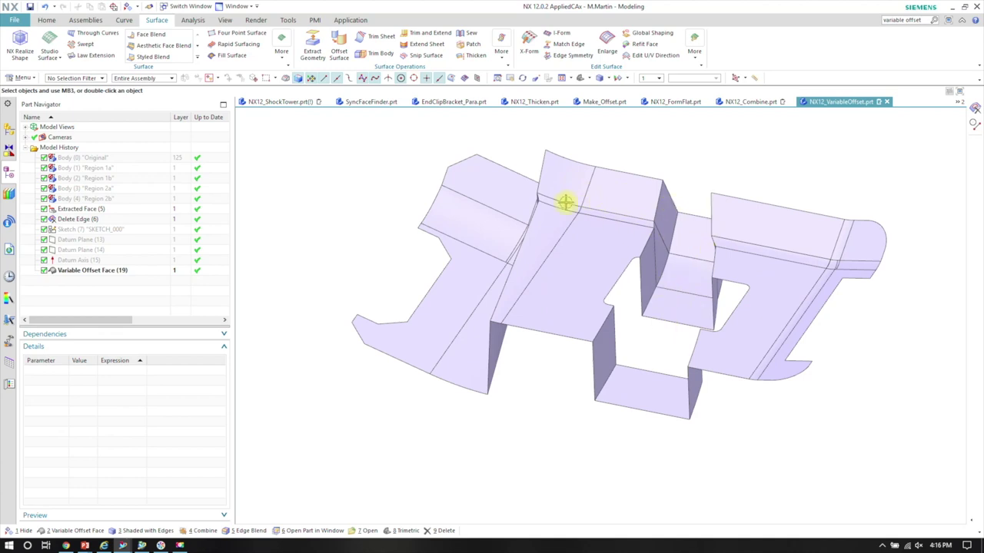
{"action": "middle_click_drag", "start_coordinate": [512, 186], "coordinate": [497, 189]}
{"action": "middle_click_drag", "start_coordinate": [512, 248], "coordinate": [669, 210]}
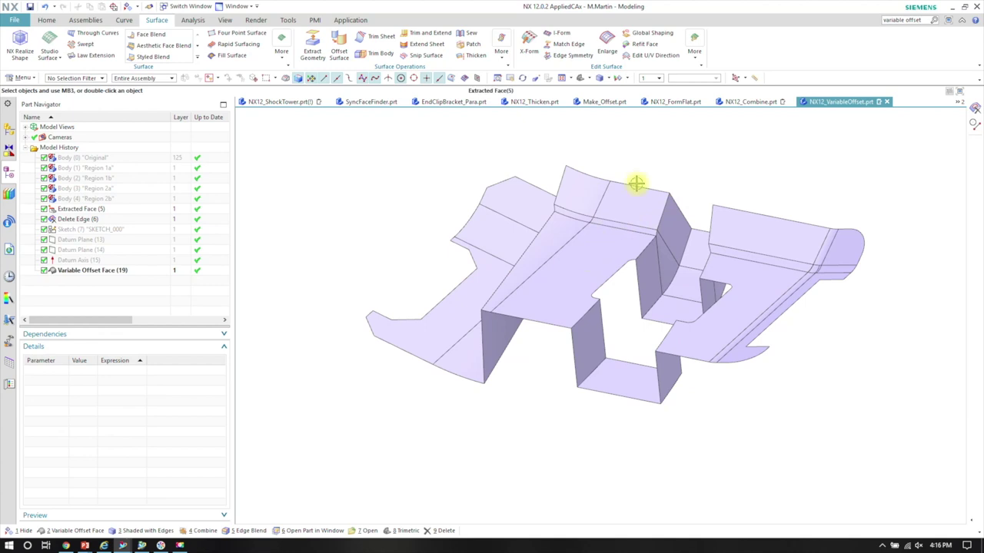
{"action": "middle_click_drag", "start_coordinate": [605, 213], "coordinate": [678, 156]}
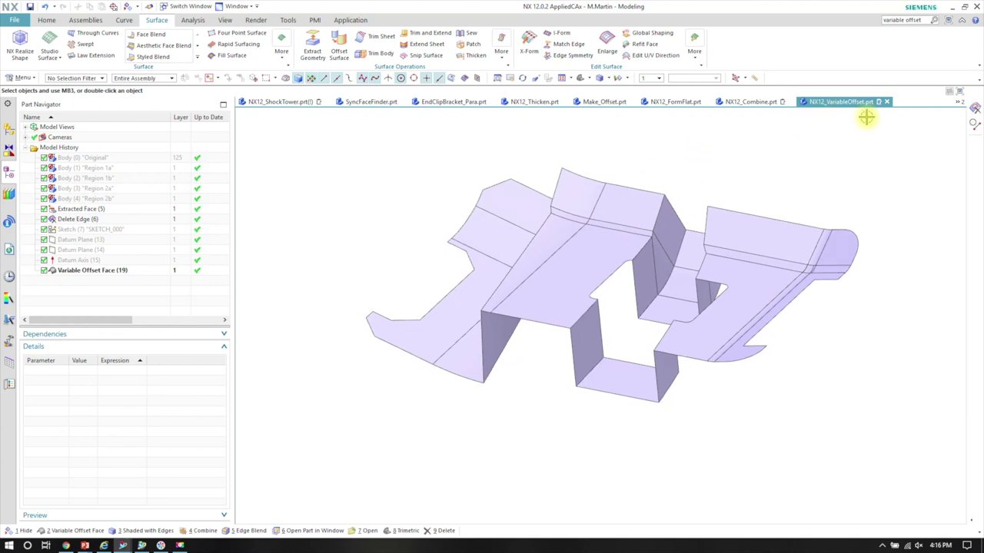
- Switch to the PowerPoint slide on Minimal Load, Lightweight Display, and from there to the second, empty NX 12 window
{"action": "key", "text": "ctrl+Tab"}
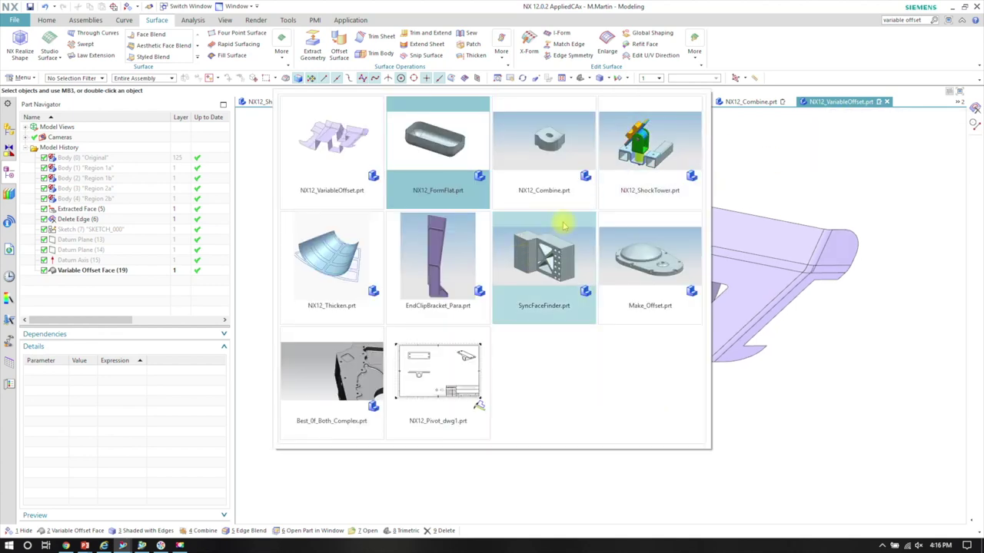
{"action": "left_click", "coordinate": [838, 175]}
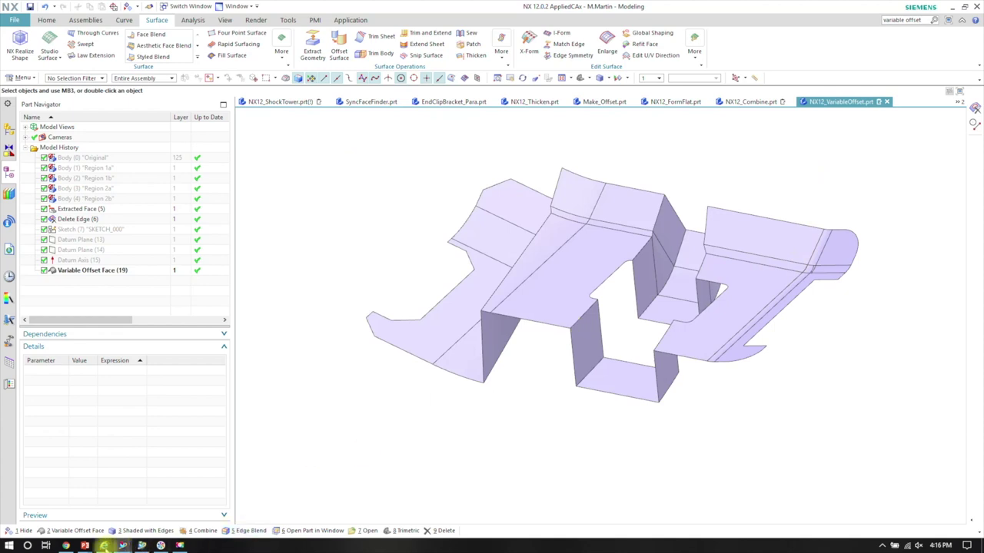
{"action": "mouse_move", "coordinate": [85, 546]}
{"action": "left_click", "coordinate": [173, 507]}
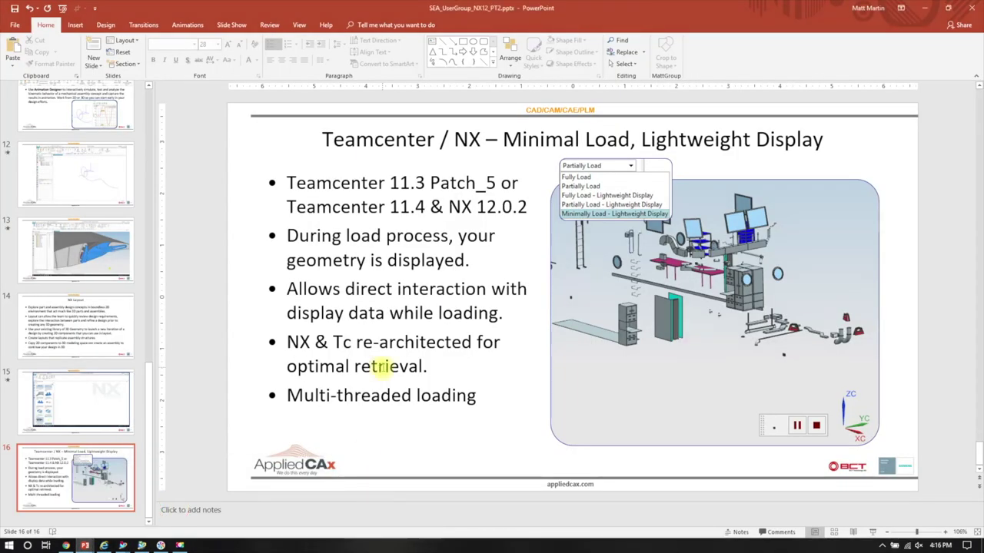
{"action": "mouse_move", "coordinate": [125, 545]}
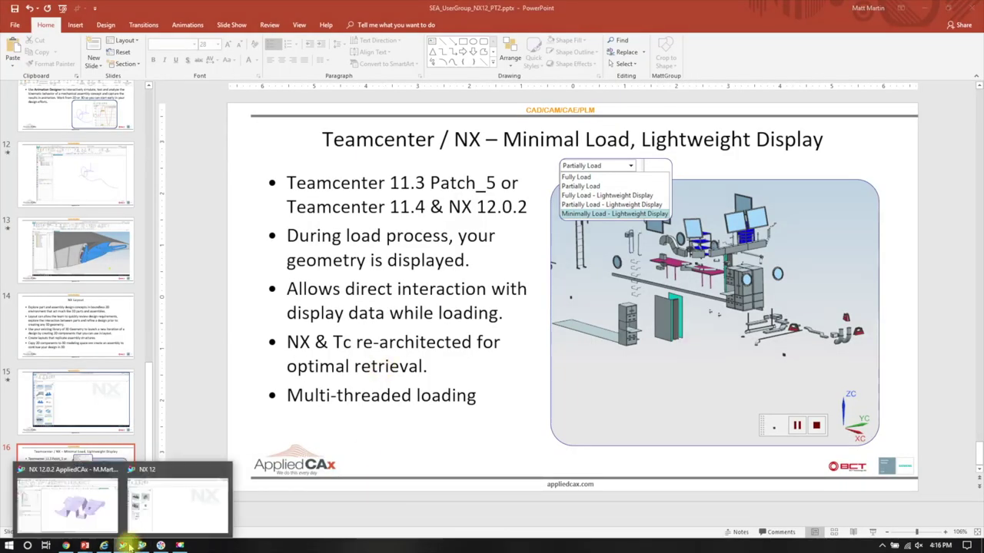
{"action": "left_click", "coordinate": [154, 511]}
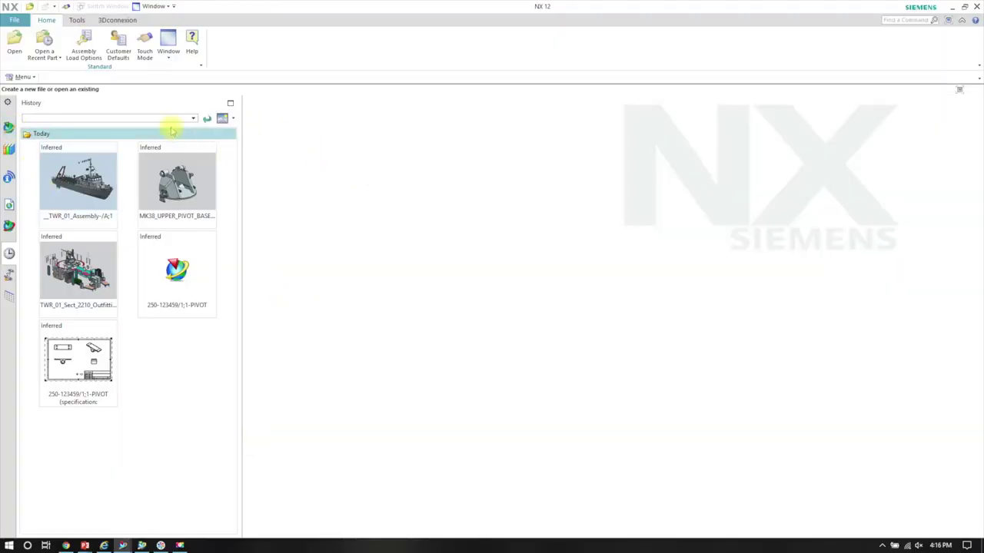
- Set the assembly load scope option to Minimally Load - Lightweight Display
{"action": "left_click", "coordinate": [84, 43]}
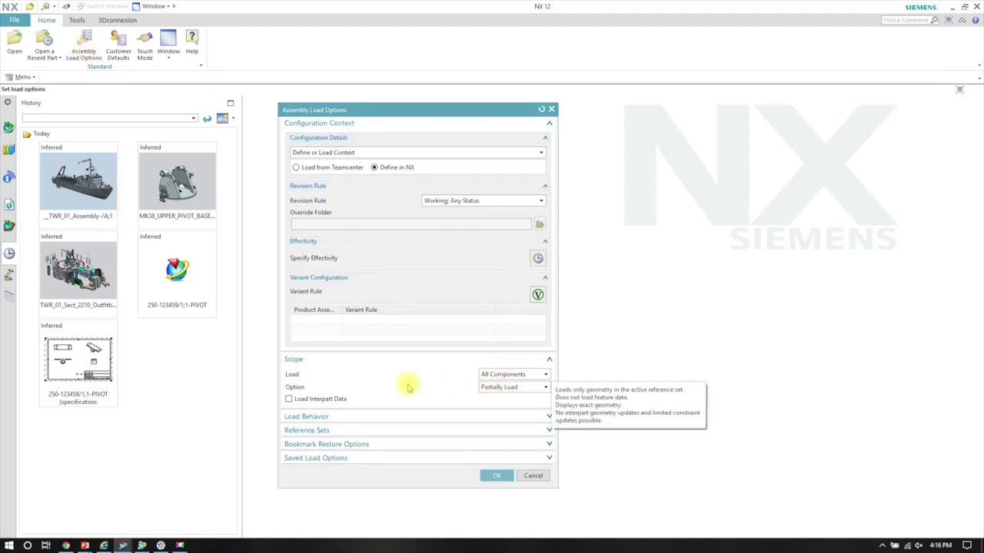
{"action": "left_click_drag", "start_coordinate": [397, 110], "coordinate": [284, 31]}
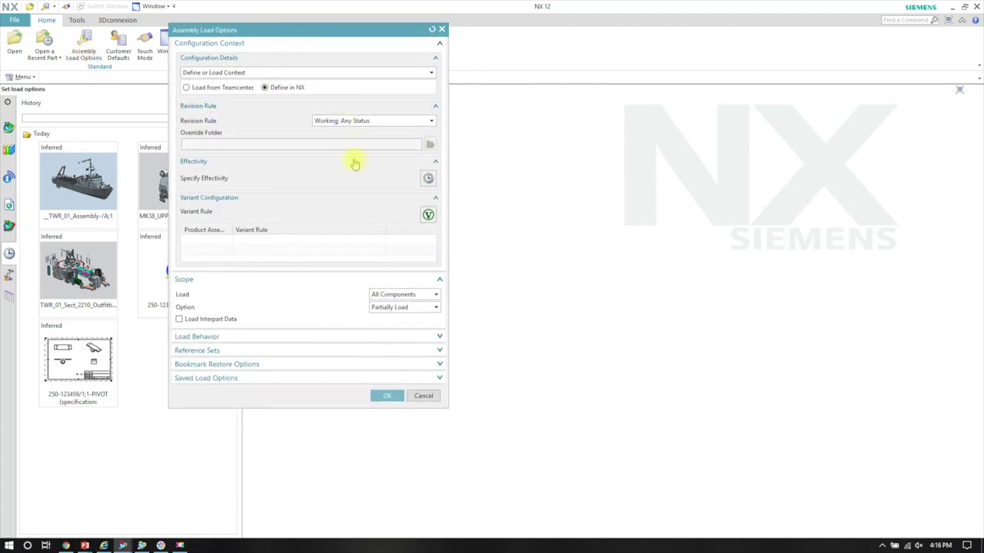
{"action": "left_click", "coordinate": [414, 309]}
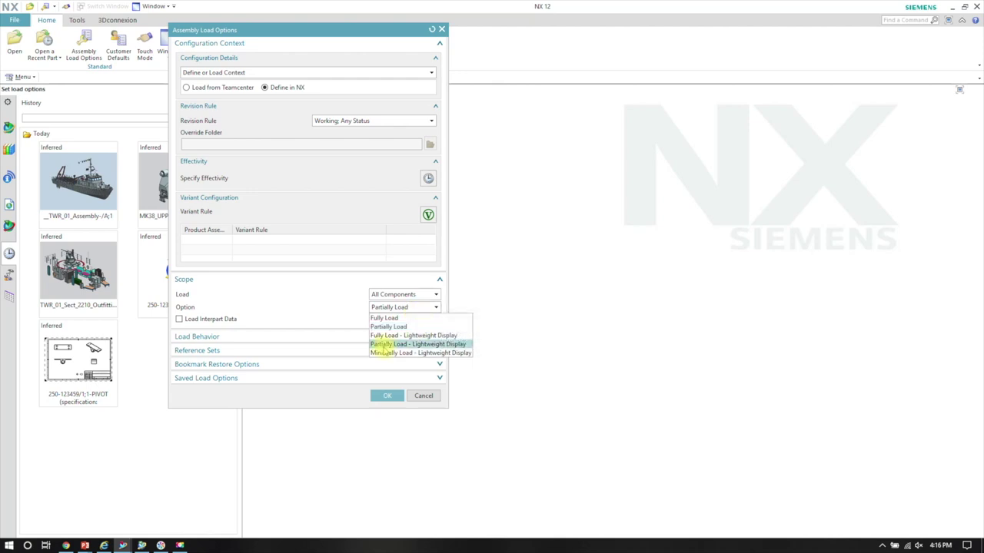
{"action": "left_click", "coordinate": [438, 353]}
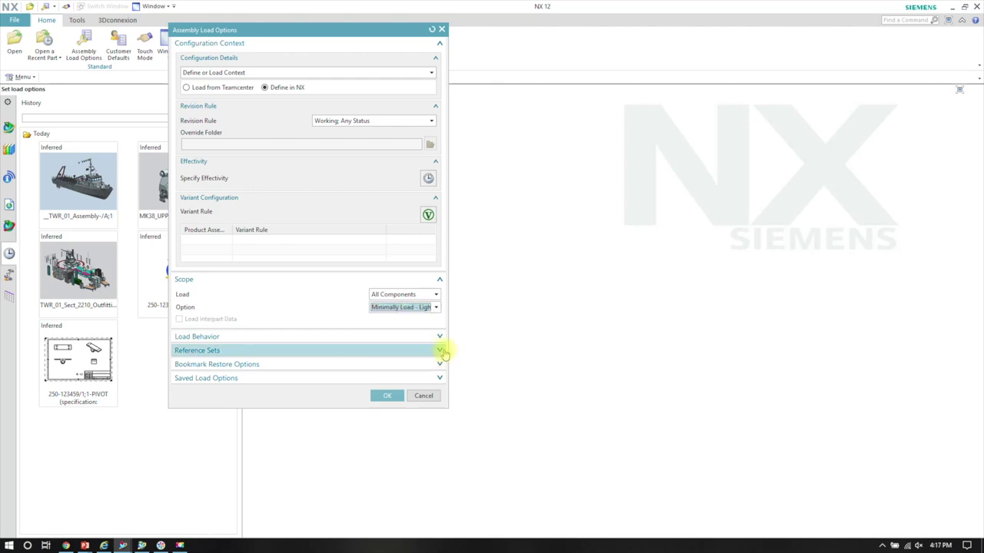
{"action": "left_click", "coordinate": [387, 396]}
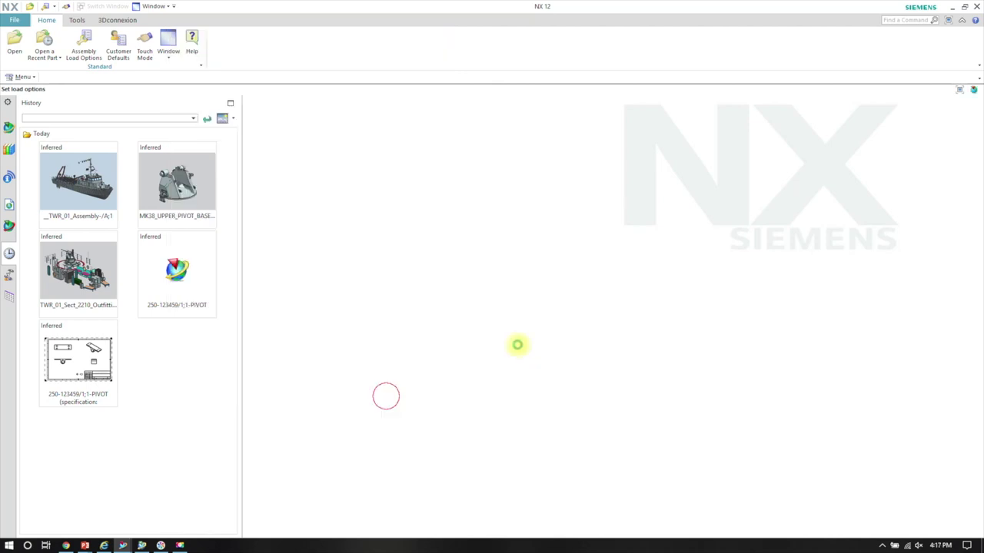
- Open the recently used ship assembly __TWR_01_Assembly-/A;1
{"action": "right_click", "coordinate": [88, 177]}
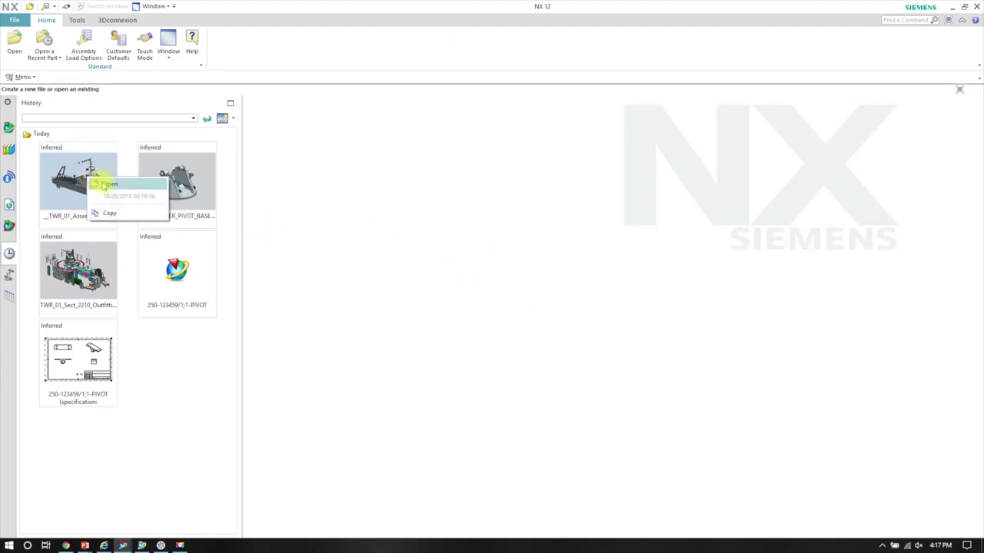
{"action": "left_click", "coordinate": [106, 184]}
{"action": "left_click", "coordinate": [40, 174]}
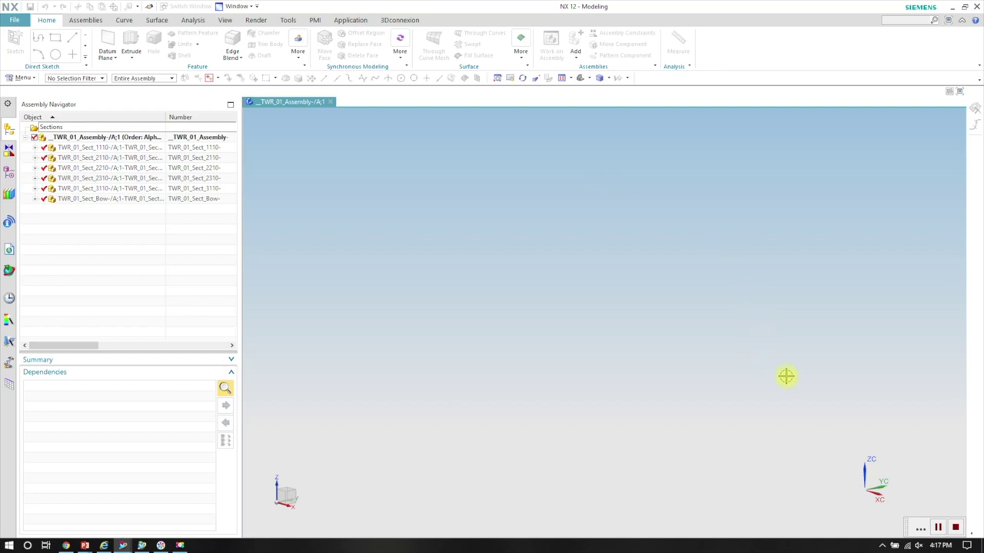
- Move the load progress controls closer to the ship model and pause the assembly loading
{"action": "left_click_drag", "start_coordinate": [772, 469], "coordinate": [477, 457]}
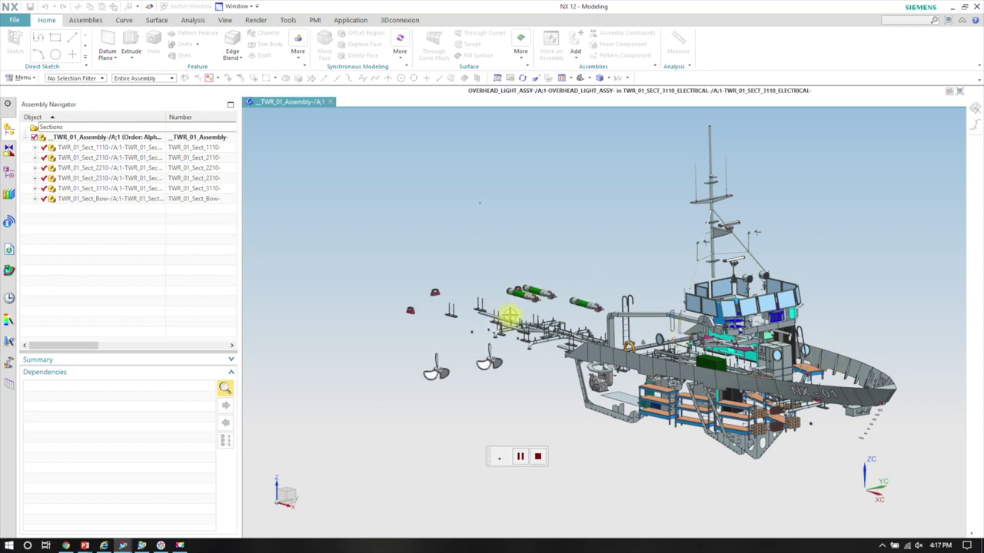
{"action": "middle_click_drag", "start_coordinate": [646, 376], "coordinate": [538, 436]}
{"action": "left_click", "coordinate": [520, 456]}
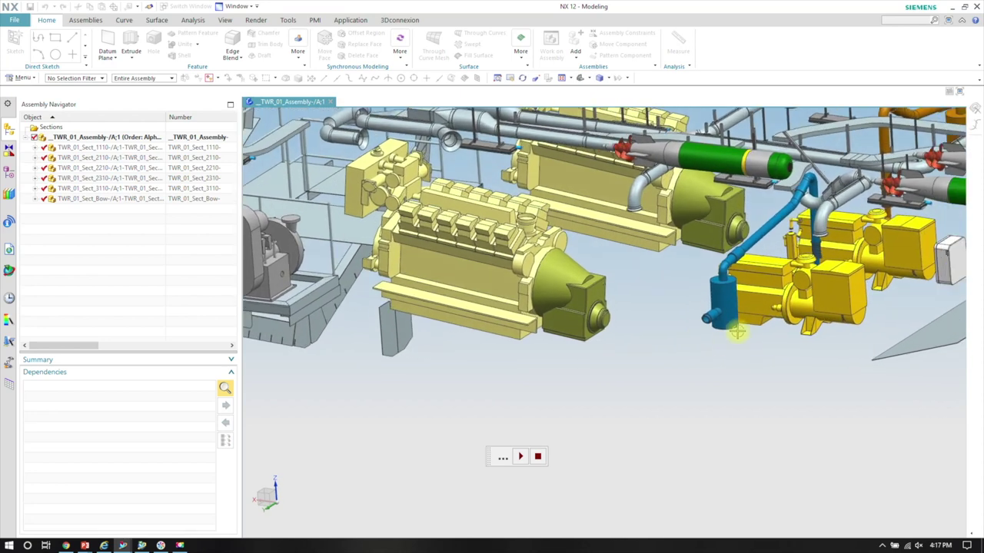
- Select the yellow CAT-340G generator beside the blue pipe and check which assembly commands are available during the paused loading
{"action": "left_click", "coordinate": [670, 290]}
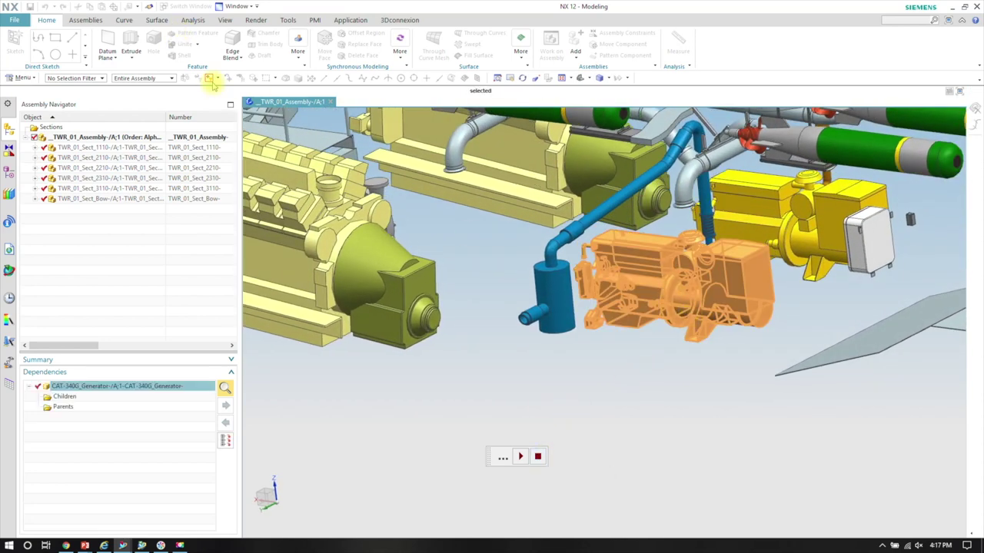
{"action": "left_click", "coordinate": [83, 20]}
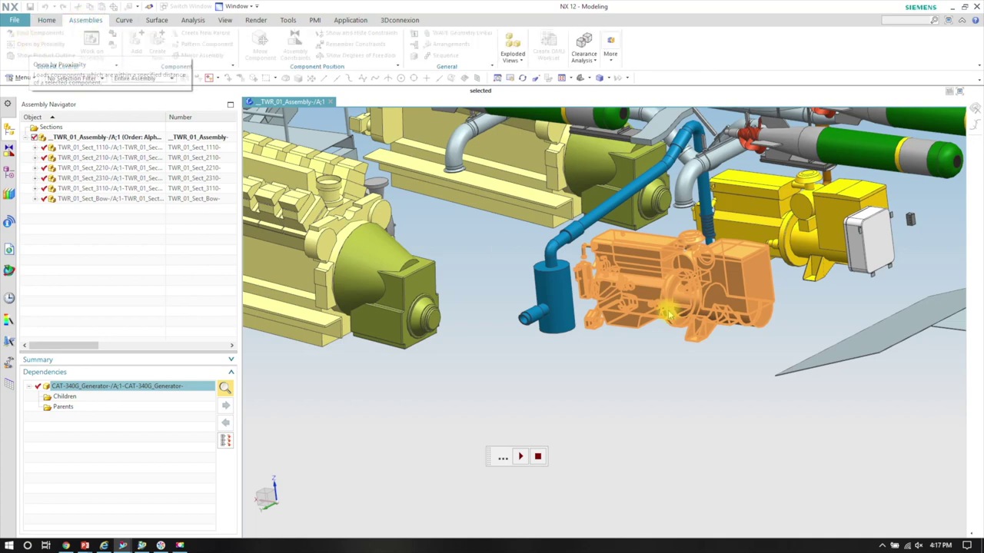
{"action": "scroll", "coordinate": [648, 311], "scroll_direction": "down", "scroll_amount": 2}
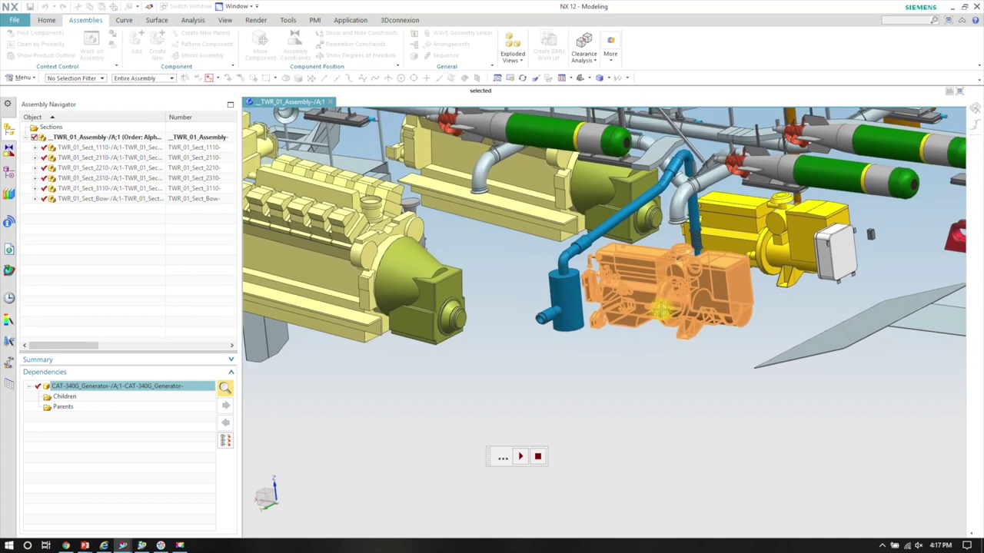
- Deselect the generator and resume loading until the whole ship assembly can be viewed
{"action": "key", "text": "Escape"}
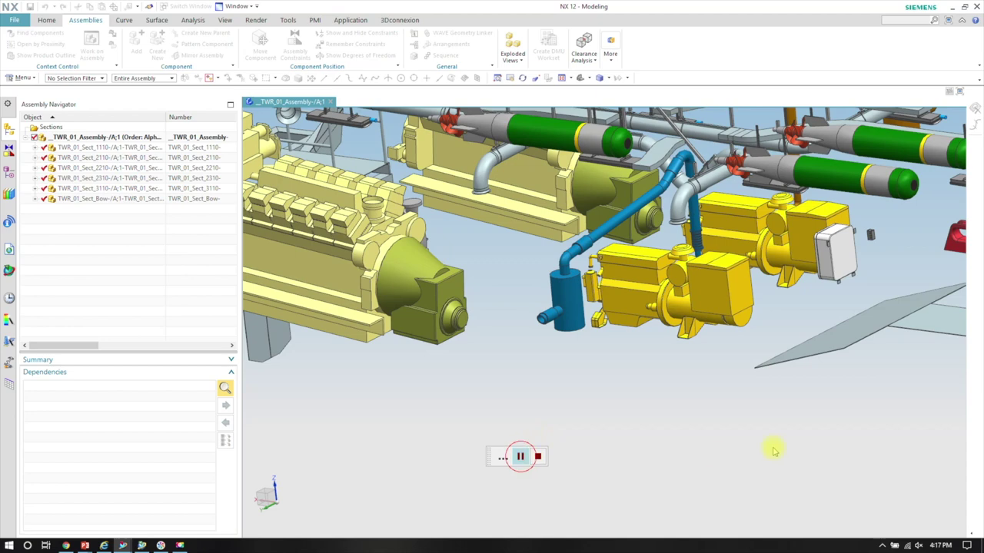
{"action": "scroll", "coordinate": [746, 439], "scroll_direction": "down", "scroll_amount": 4}
{"action": "scroll", "coordinate": [768, 215], "scroll_direction": "down", "scroll_amount": 4}
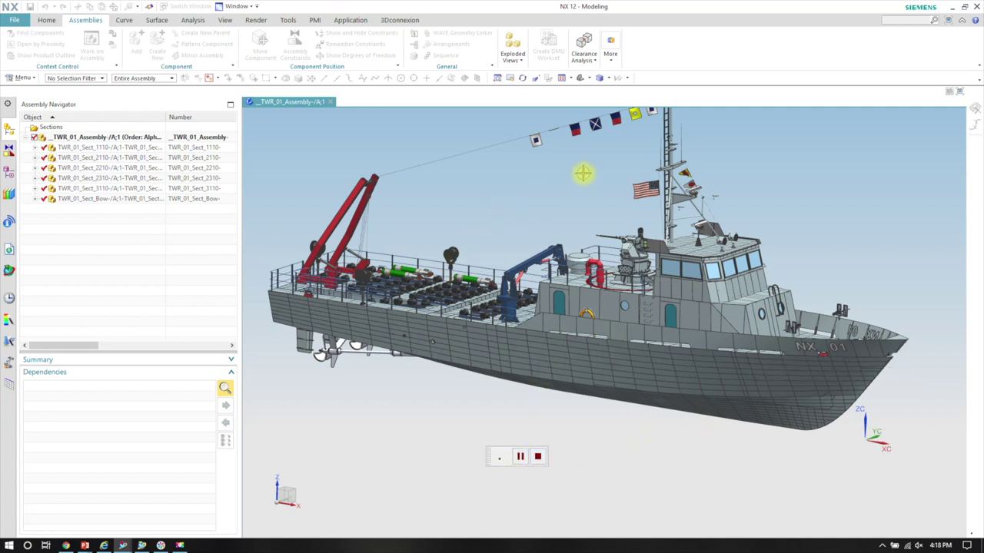
{"action": "left_click", "coordinate": [497, 166]}
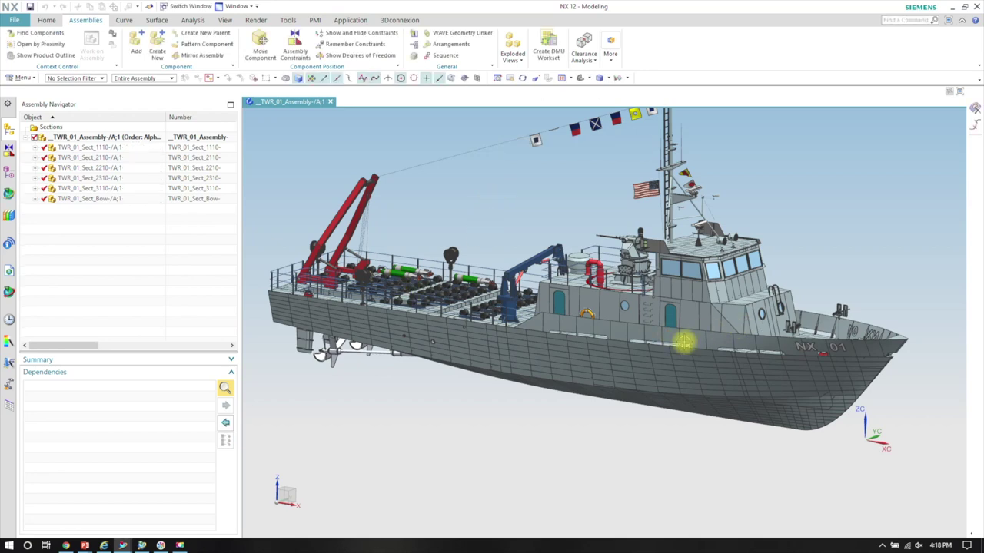
{"action": "middle_click_drag", "start_coordinate": [685, 343], "coordinate": [684, 342]}
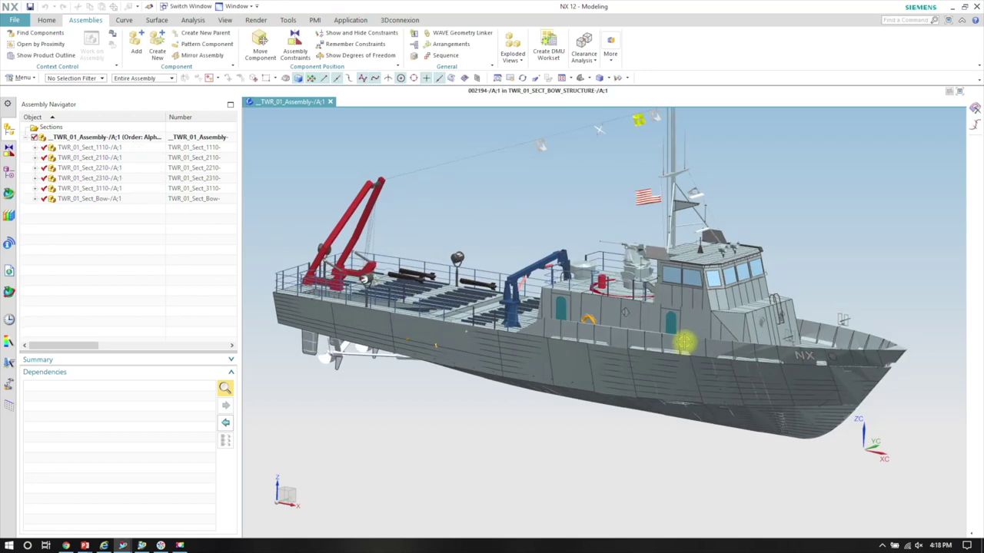
- Expand TWR_01_Sect_Bow, look through the components of its Bow_Structure subassembly, and collapse that subassembly again
{"action": "left_click", "coordinate": [34, 199]}
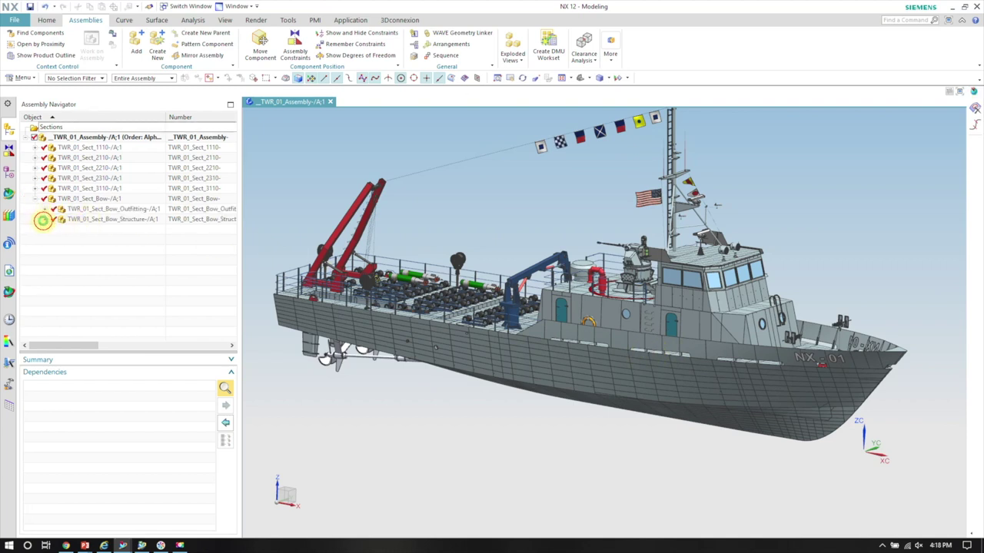
{"action": "left_click", "coordinate": [44, 220]}
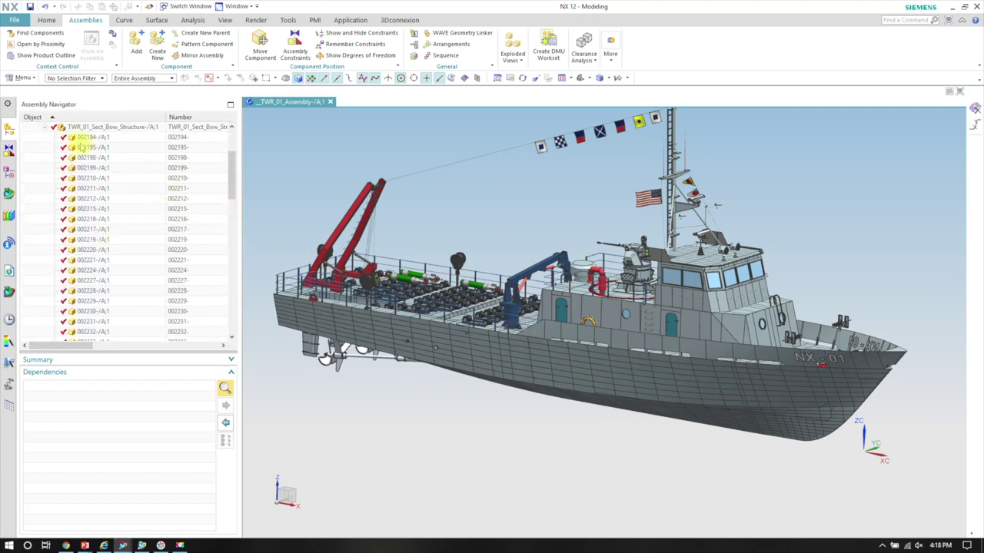
{"action": "left_click", "coordinate": [44, 128]}
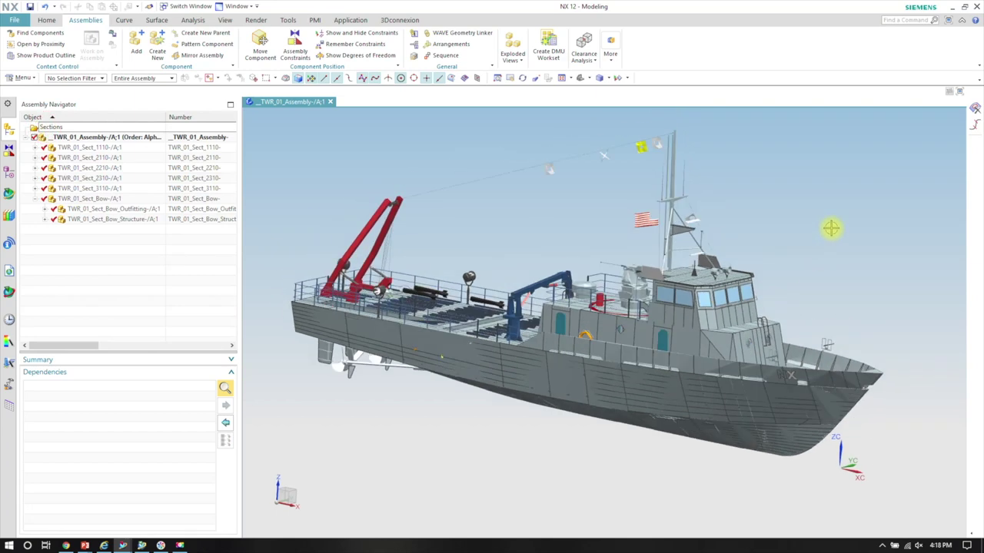
{"action": "middle_click_drag", "start_coordinate": [828, 232], "coordinate": [802, 242]}
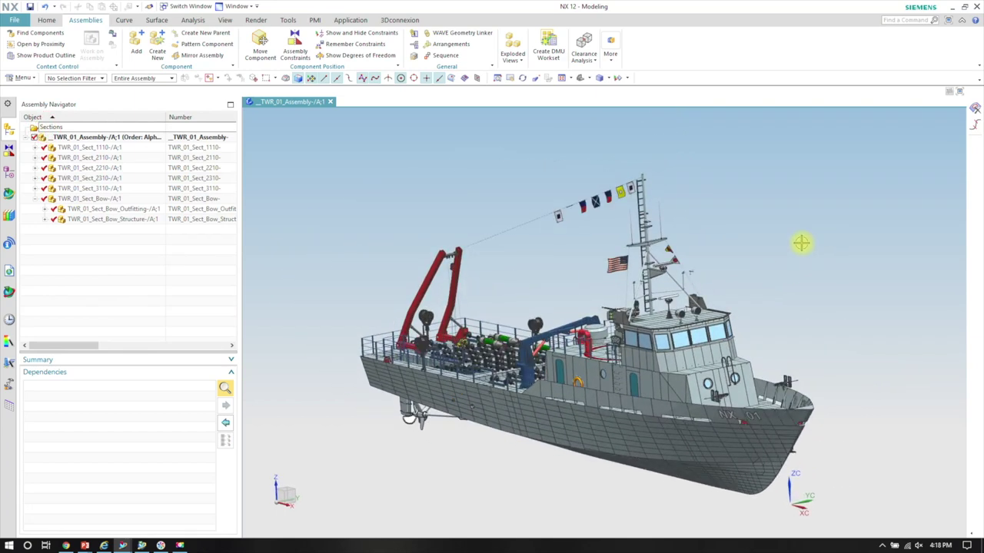
- Restrict selection to components, select all components of the ship assembly, and clear that selection
{"action": "left_click", "coordinate": [75, 78]}
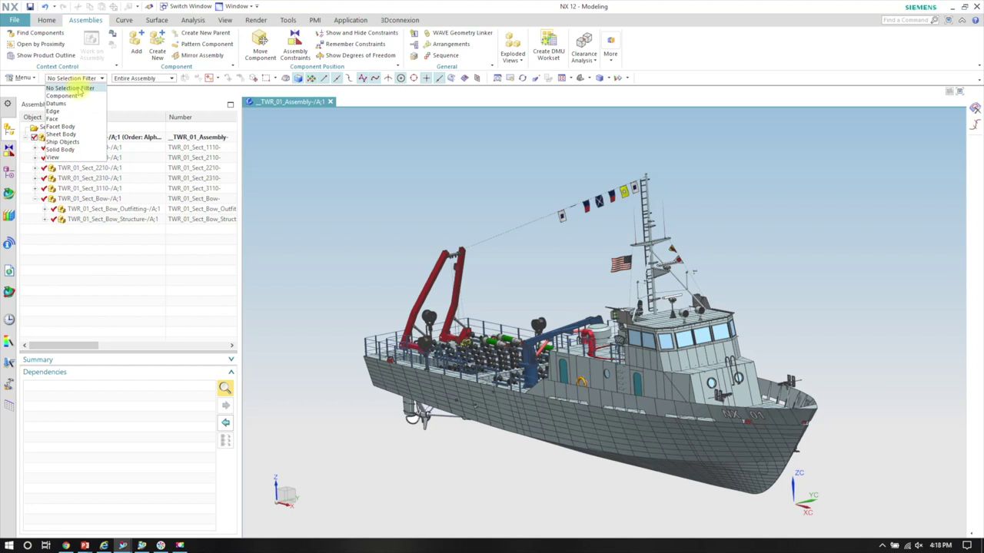
{"action": "left_click", "coordinate": [69, 95]}
{"action": "right_click", "coordinate": [394, 181]}
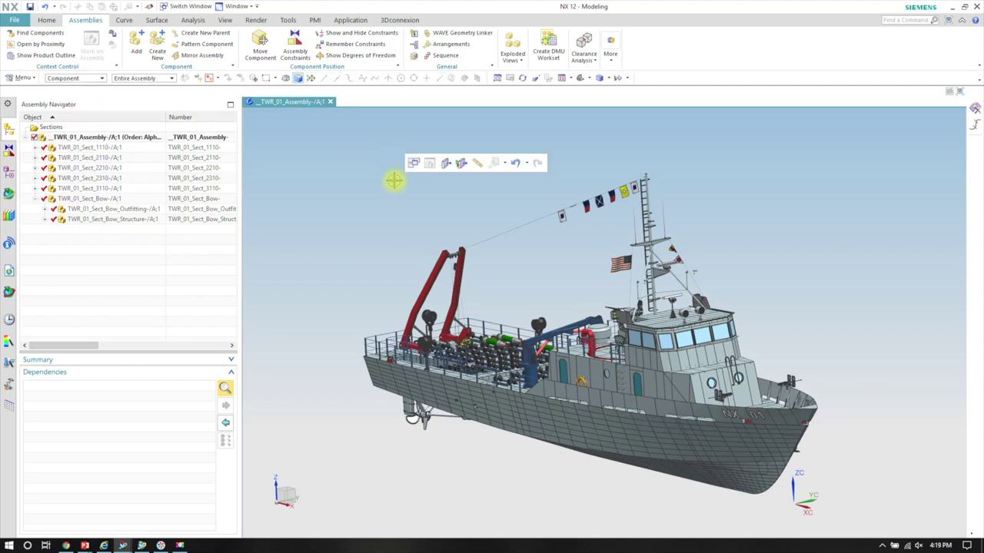
{"action": "left_click", "coordinate": [393, 181]}
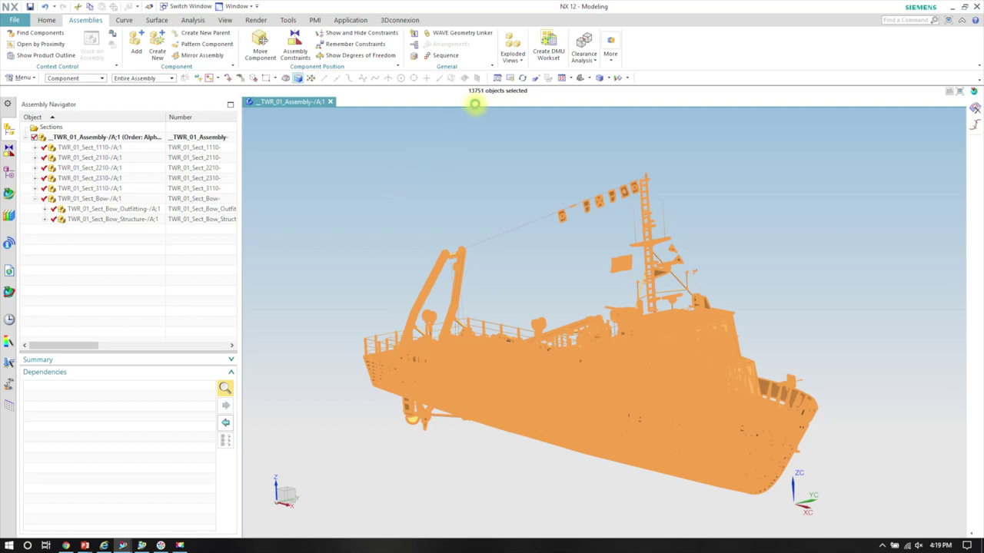
{"action": "key", "text": "Escape"}
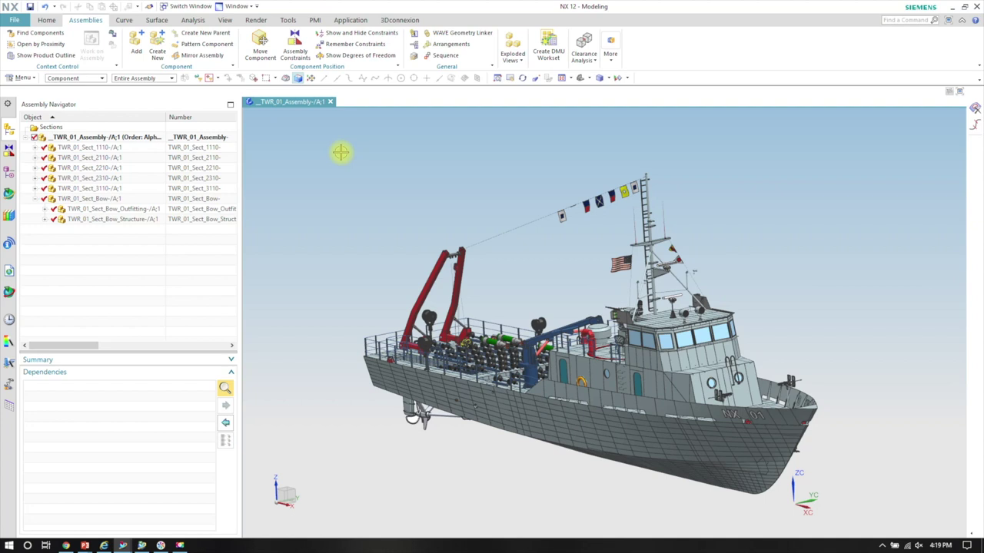
{"action": "middle_click_drag", "start_coordinate": [333, 208], "coordinate": [333, 199], "text": "shift"}
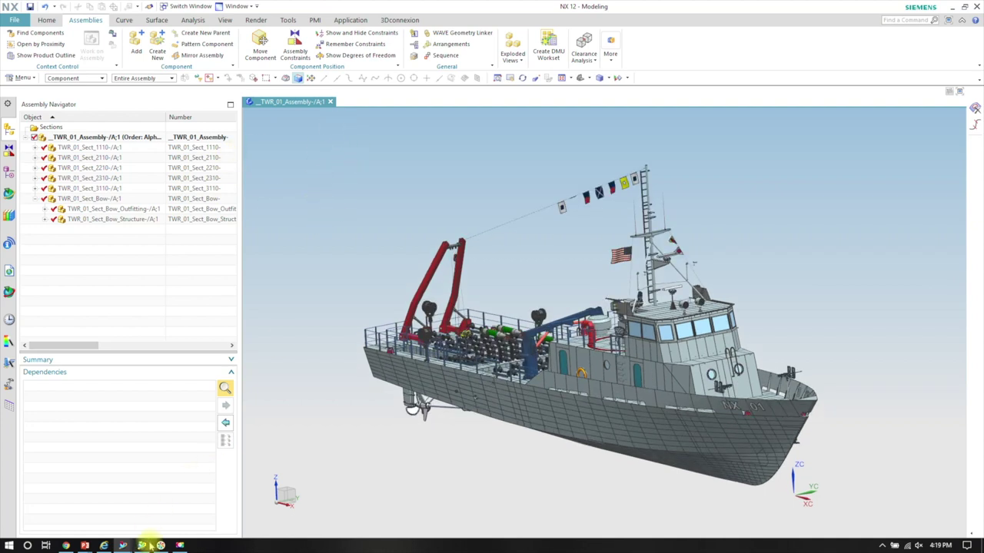
- Switch to the NX 12.0.2 session and keep NX12_VariableOffset.prt as the displayed part
{"action": "mouse_move", "coordinate": [121, 545]}
{"action": "left_click", "coordinate": [81, 513]}
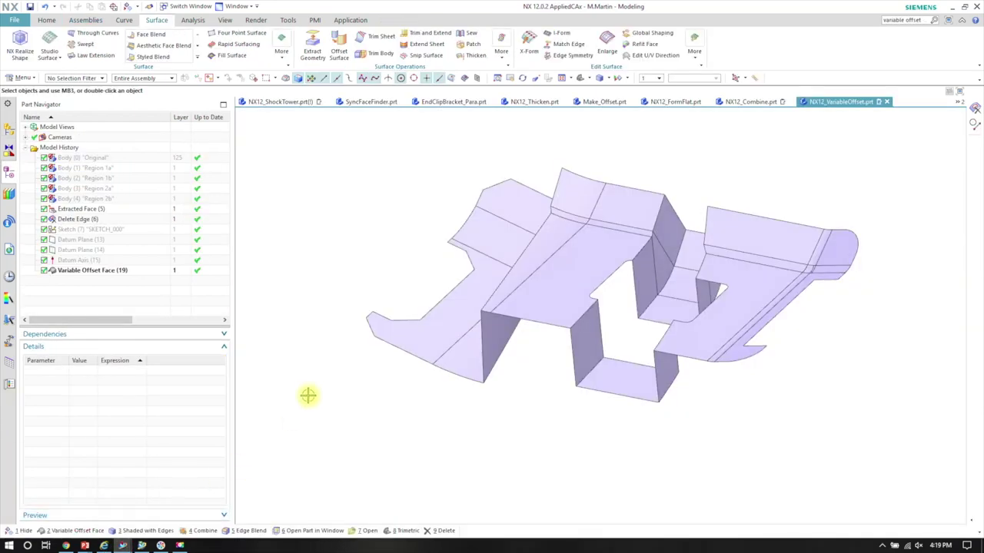
{"action": "key", "text": "ctrl+Tab"}
{"action": "left_click", "coordinate": [502, 472]}
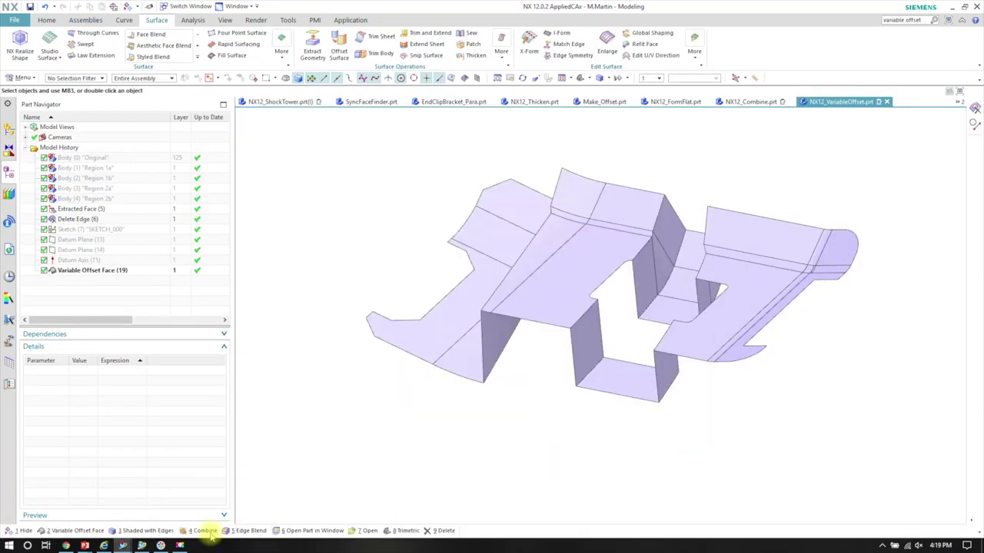
- Switch to the SEA_UserGroup_NX12_PT3 presentation in PowerPoint and review the Synchronous Modeling Examples and Measure Examples slides
{"action": "mouse_move", "coordinate": [97, 545]}
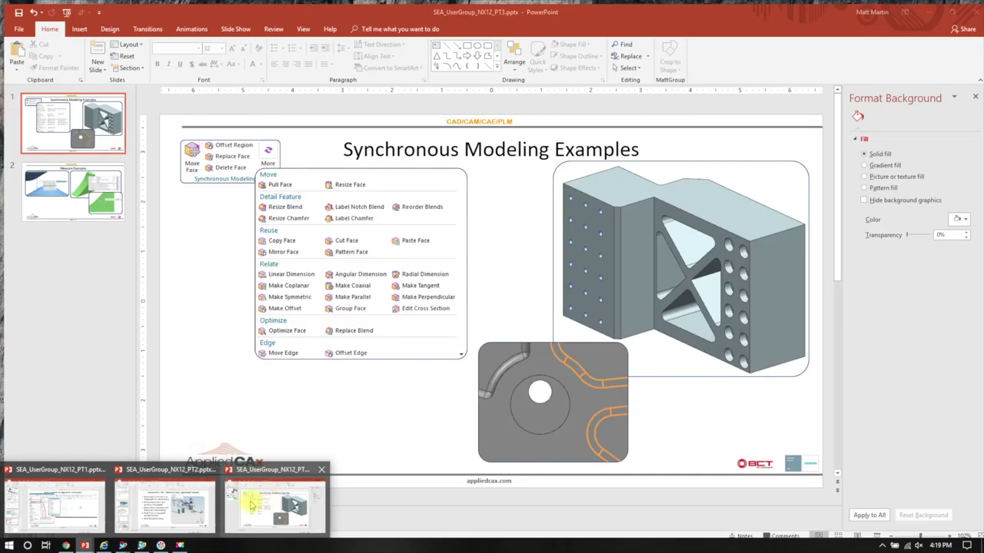
{"action": "left_click", "coordinate": [251, 503]}
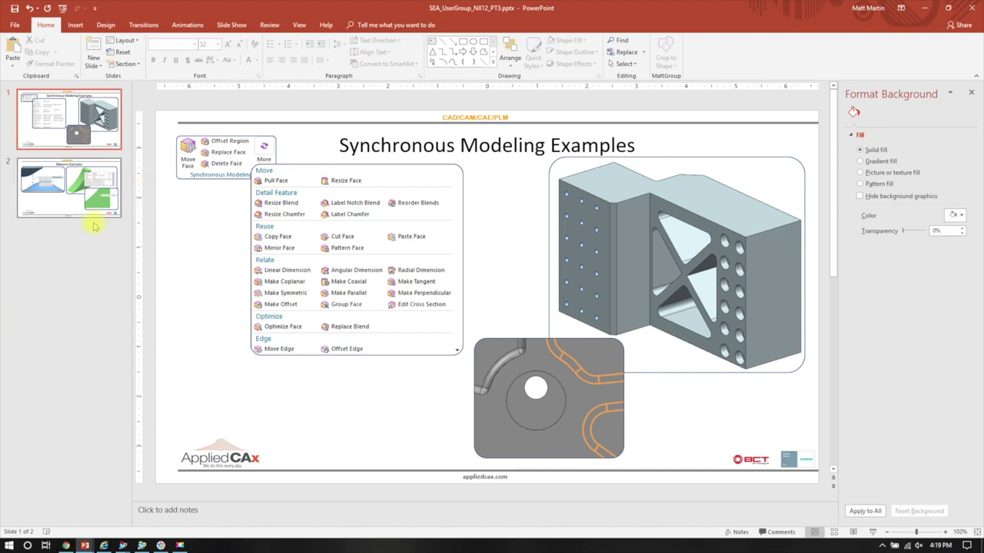
{"action": "scroll", "coordinate": [229, 258], "scroll_direction": "down", "scroll_amount": 1}
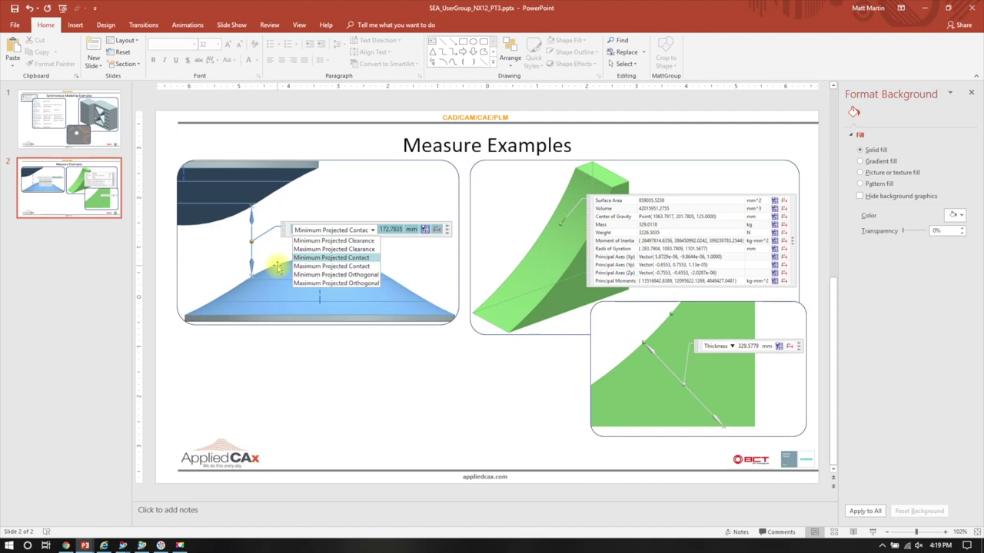
{"action": "key", "text": "Page_Up"}
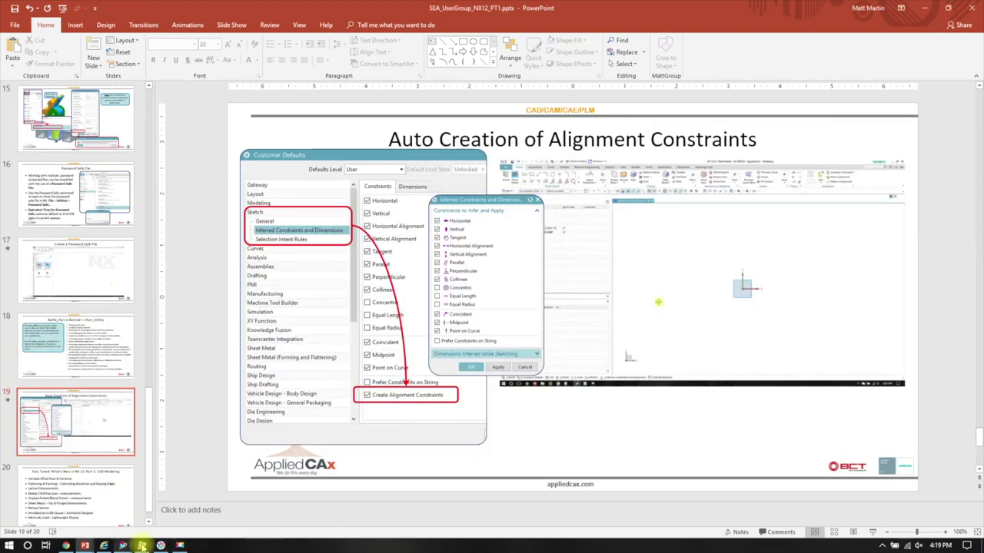
- Return to the NX 12.0.2 session and display SyncFaceFinder.prt
{"action": "mouse_move", "coordinate": [128, 547]}
{"action": "left_click", "coordinate": [100, 515]}
{"action": "key", "text": "ctrl+Tab"}
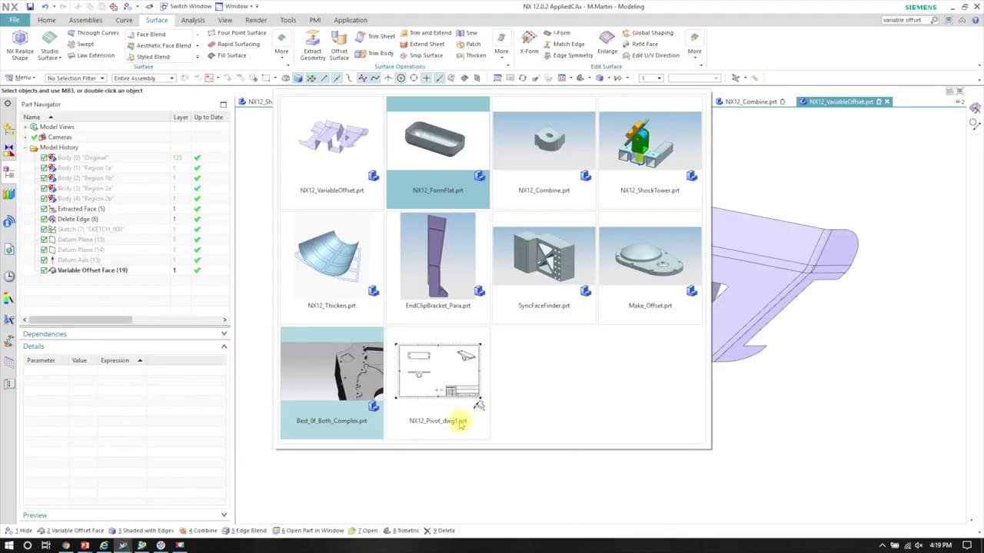
{"action": "left_click", "coordinate": [561, 266]}
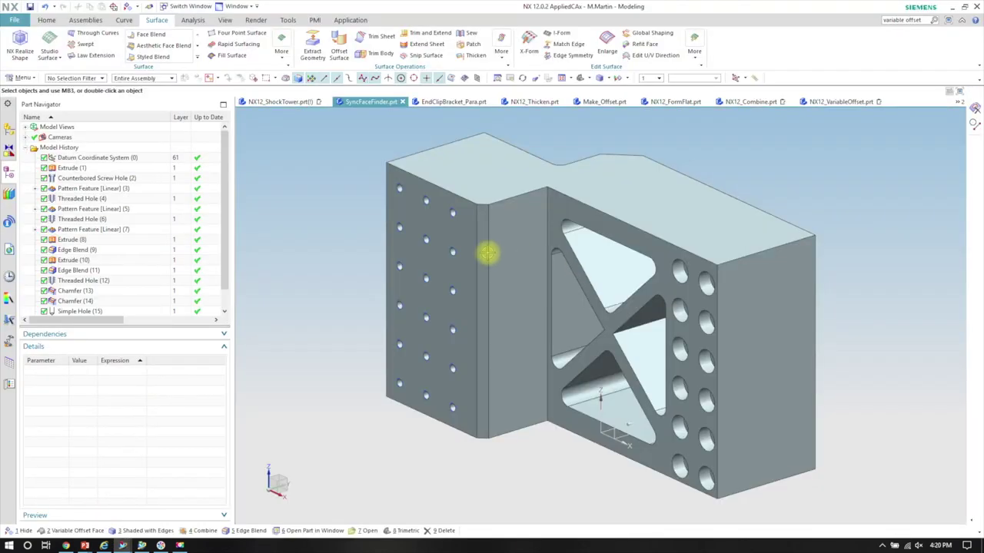
- Start Resize Face on a small threaded hole of the block and extend the selection to its Equal Radius faces
{"action": "left_click", "coordinate": [300, 180]}
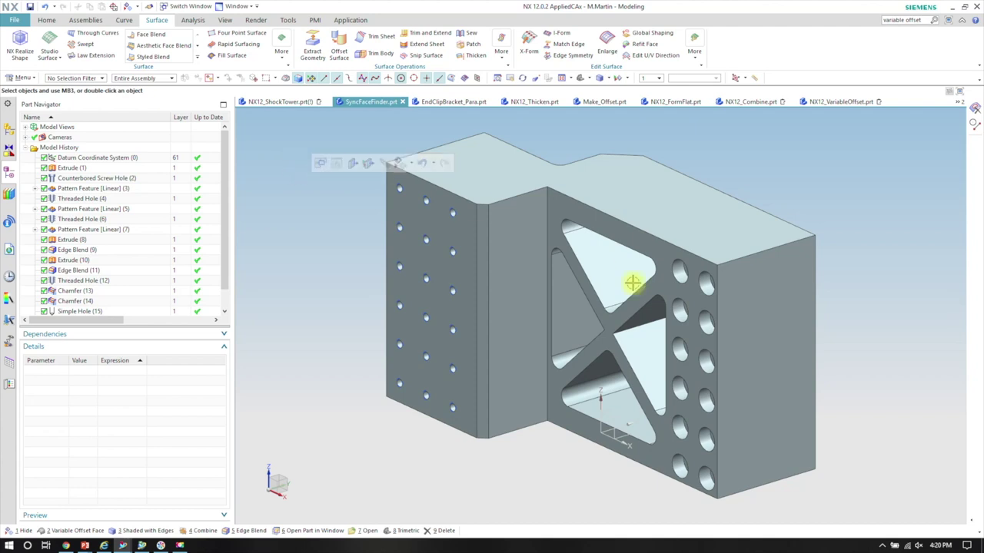
{"action": "middle_click_drag", "start_coordinate": [633, 283], "coordinate": [647, 180]}
{"action": "left_click", "coordinate": [346, 143]}
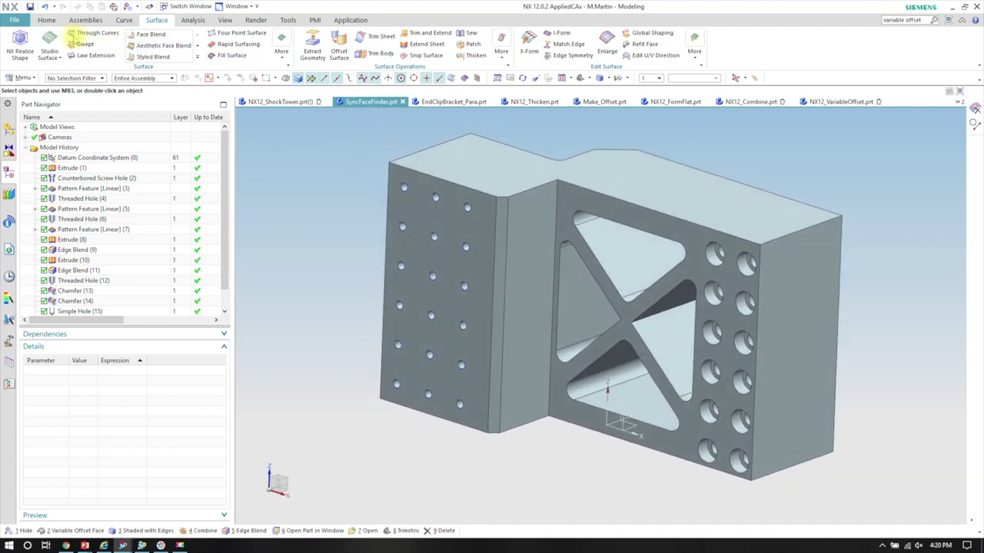
{"action": "left_click", "coordinate": [46, 20]}
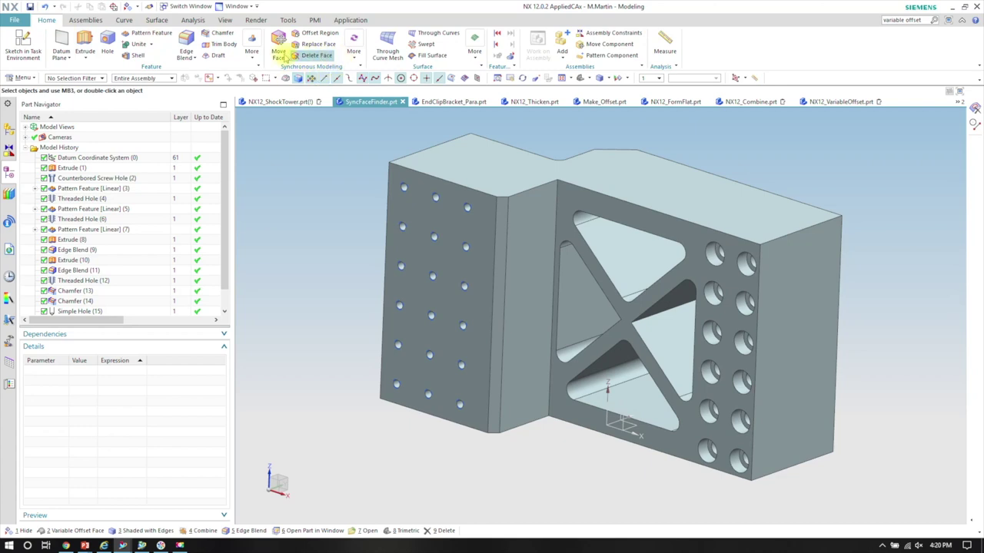
{"action": "left_click", "coordinate": [354, 47]}
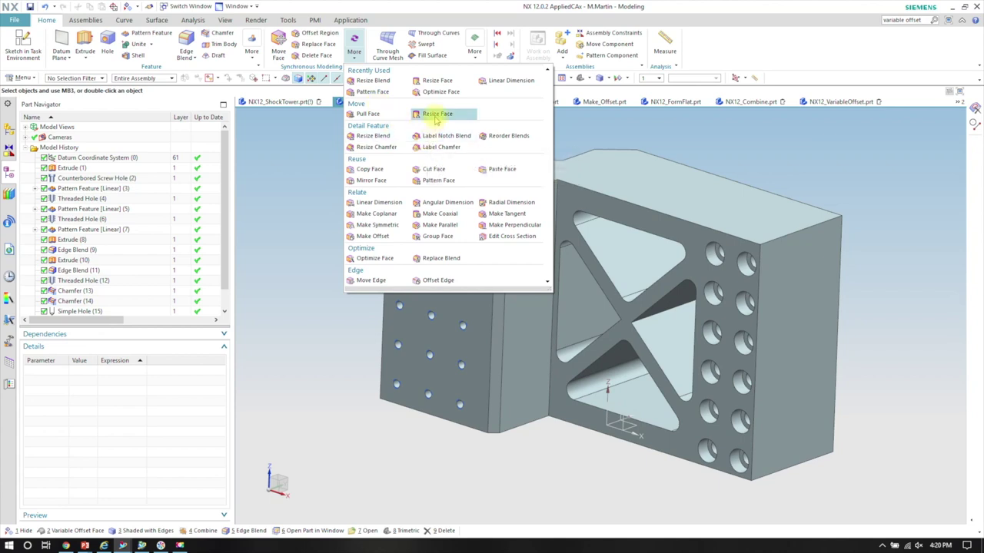
{"action": "left_click", "coordinate": [435, 114]}
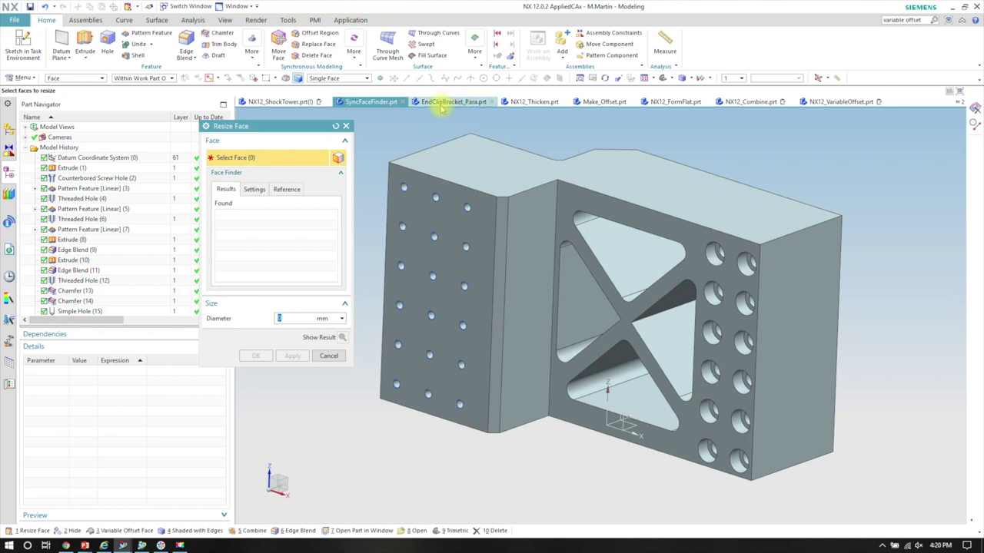
{"action": "scroll", "coordinate": [560, 160], "scroll_direction": "up", "scroll_amount": 6}
{"action": "left_click", "coordinate": [635, 216]}
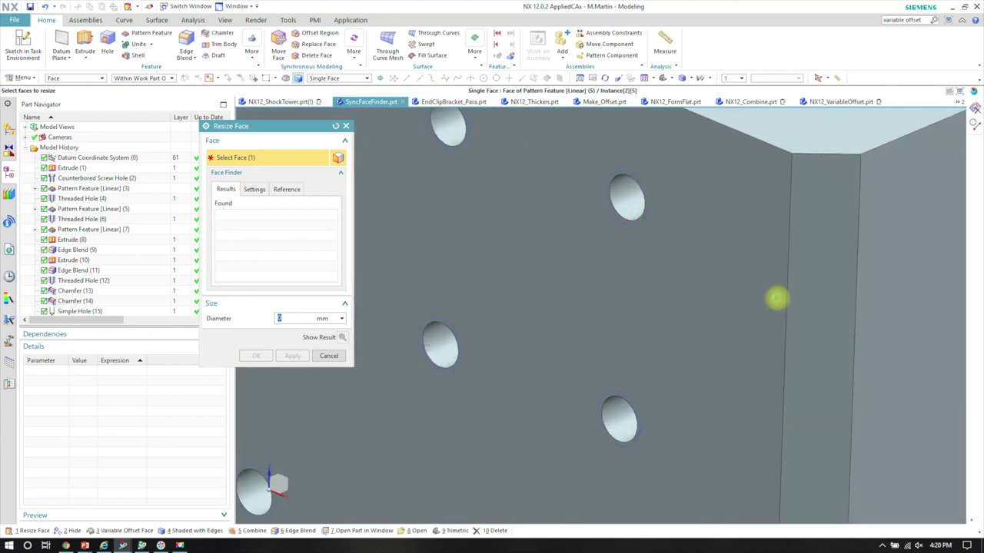
{"action": "scroll", "coordinate": [777, 297], "scroll_direction": "down", "scroll_amount": 2}
{"action": "scroll", "coordinate": [384, 273], "scroll_direction": "down", "scroll_amount": 2}
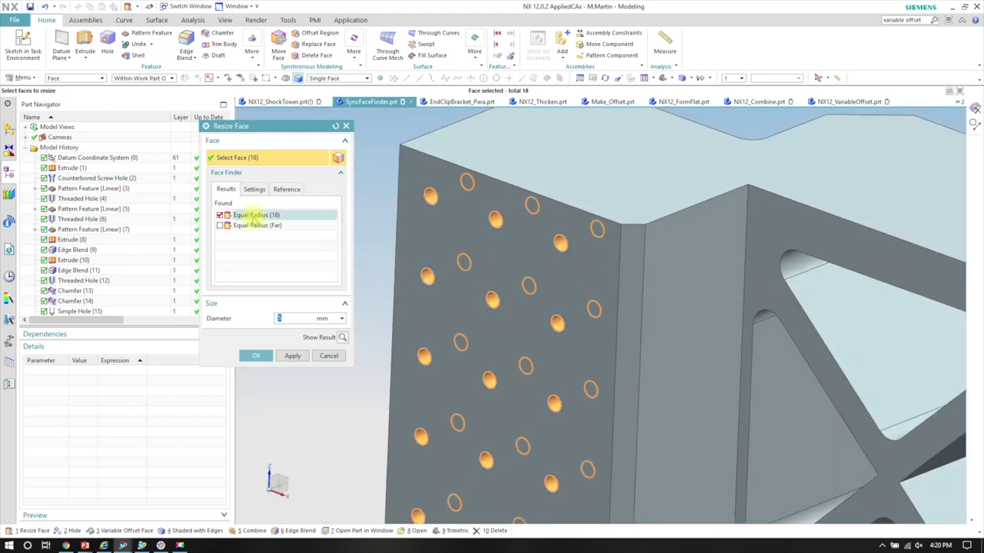
{"action": "key", "text": "Home"}
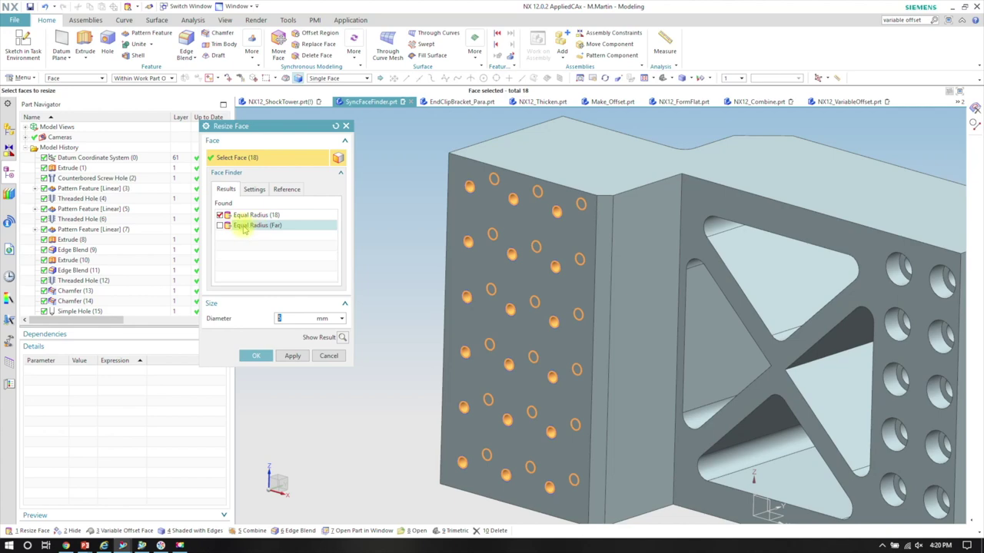
- Add the Equal Radius (Far) faces to the resize selection, inspect the highlighted holes, and cancel the Resize Face command
{"action": "left_click", "coordinate": [221, 226]}
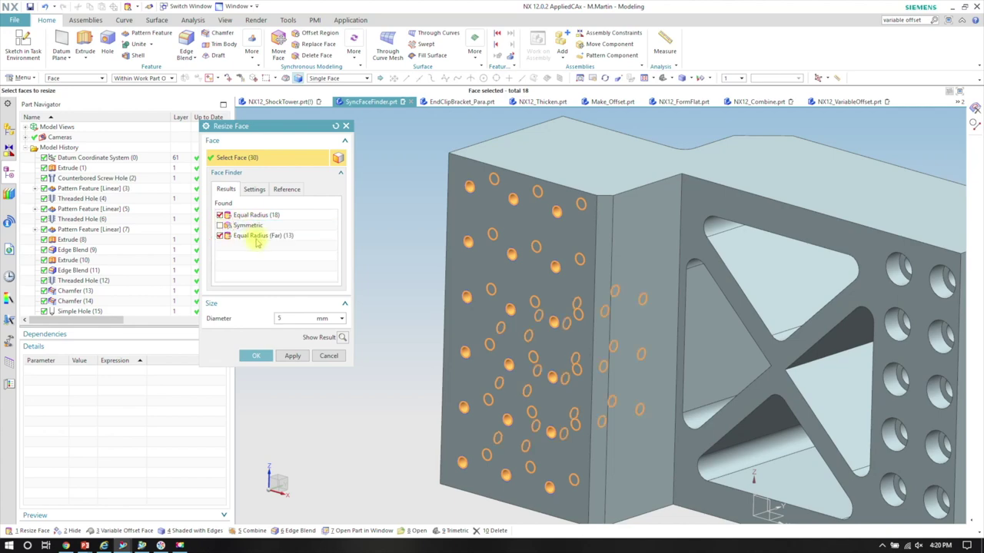
{"action": "middle_click_drag", "start_coordinate": [637, 297], "coordinate": [701, 308]}
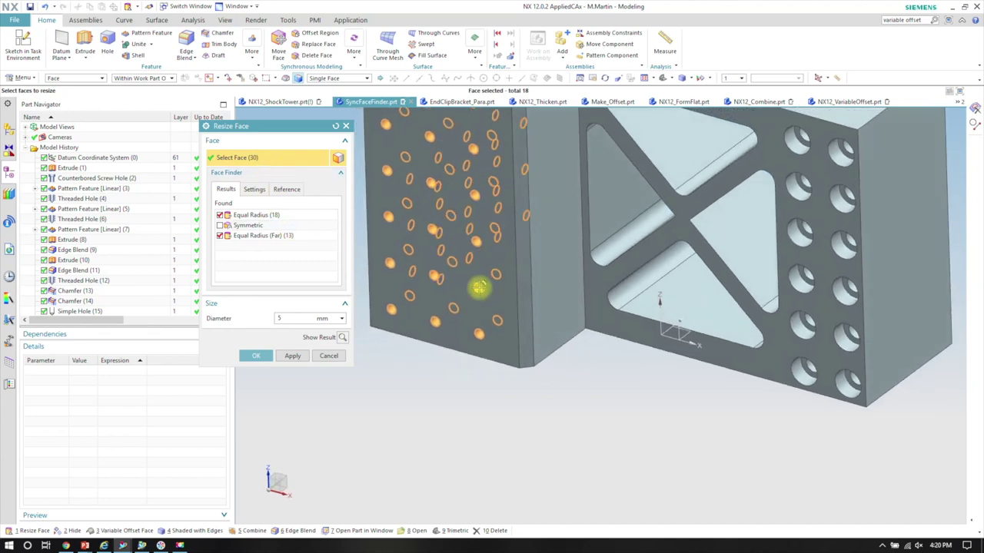
{"action": "left_click", "coordinate": [329, 355]}
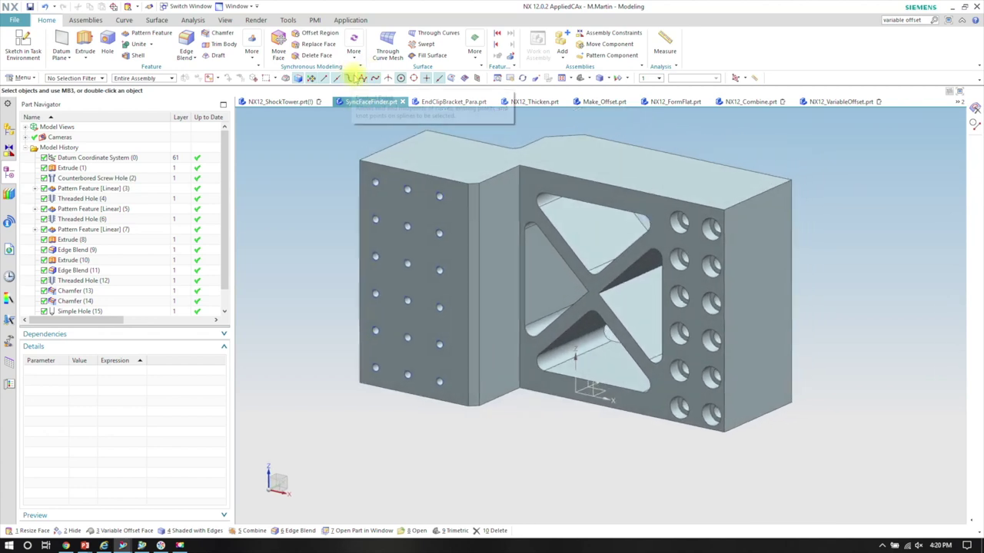
- Try Resize Face on the upper counterbored hole, inspect its matching faces across the block, and cancel the command
{"action": "left_click", "coordinate": [355, 54]}
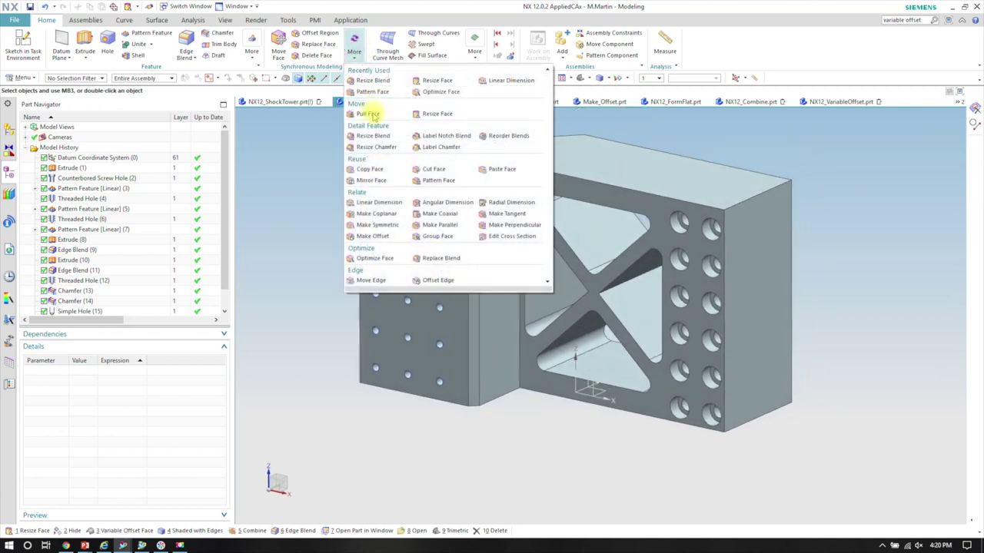
{"action": "left_click", "coordinate": [437, 115]}
{"action": "scroll", "coordinate": [746, 254], "scroll_direction": "up", "scroll_amount": 3}
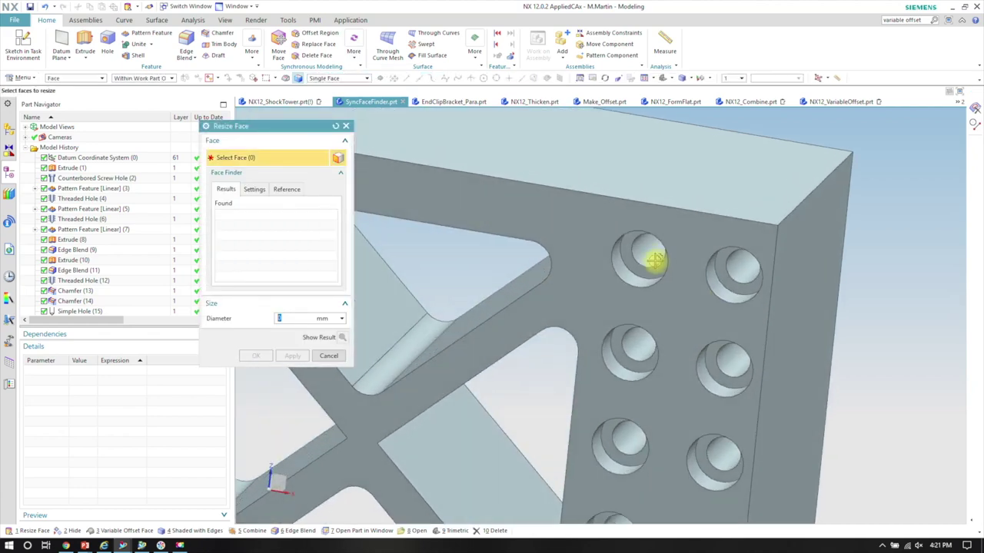
{"action": "left_click", "coordinate": [653, 256]}
{"action": "scroll", "coordinate": [757, 288], "scroll_direction": "down", "scroll_amount": 3}
{"action": "left_click", "coordinate": [283, 318]}
{"action": "middle_click_drag", "start_coordinate": [632, 310], "coordinate": [252, 203]}
{"action": "middle_click_drag", "start_coordinate": [574, 439], "coordinate": [613, 358]}
{"action": "left_click", "coordinate": [333, 359]}
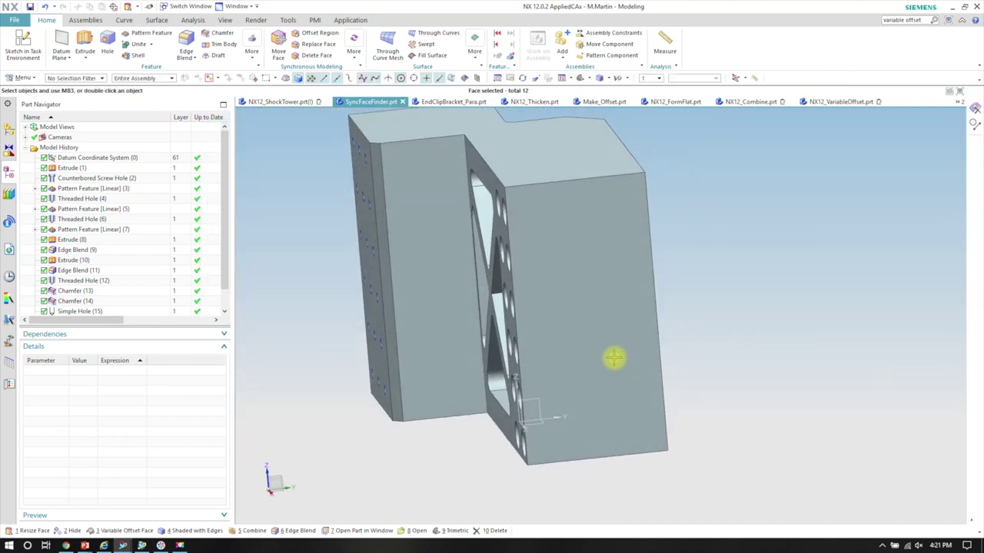
- Display Best_0f_Both_Complex.prt with the whole housing plate in view
{"action": "key", "text": "ctrl+Tab"}
{"action": "left_click", "coordinate": [346, 378]}
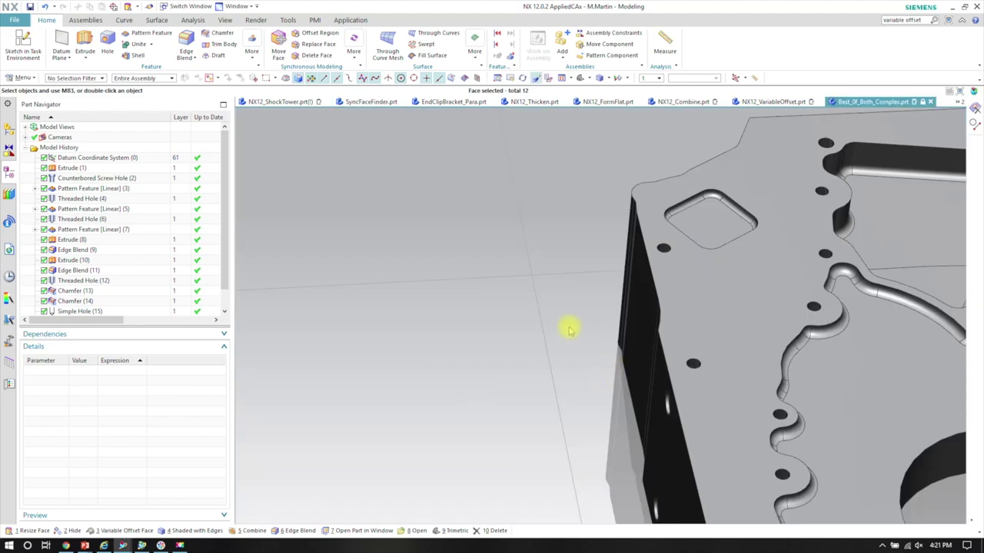
{"action": "right_click_drag", "start_coordinate": [527, 324], "coordinate": [533, 267]}
{"action": "scroll", "coordinate": [515, 272], "scroll_direction": "down", "scroll_amount": 3}
{"action": "middle_click_drag", "start_coordinate": [449, 258], "coordinate": [386, 210]}
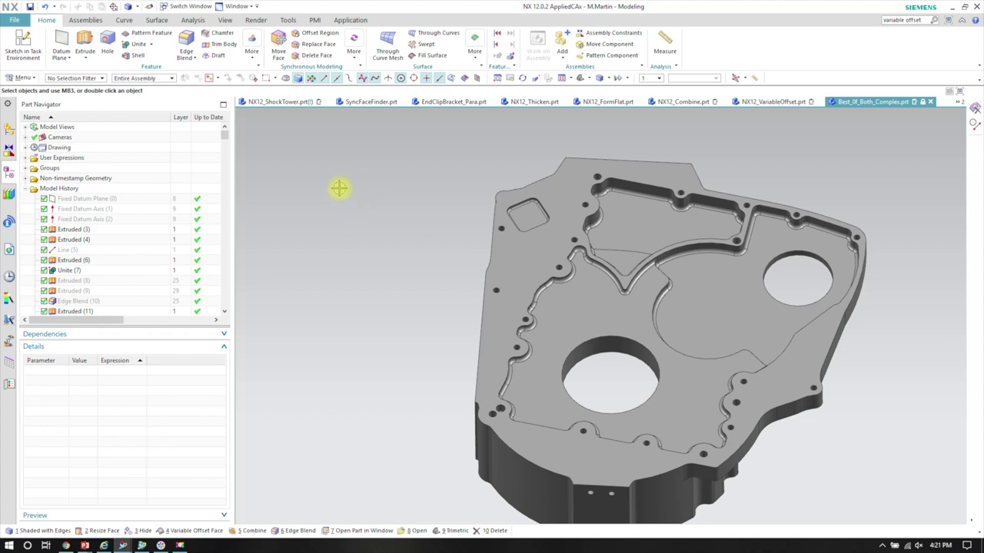
- Select the extrude that cuts the square corner pocket and locate it in the model history
{"action": "scroll", "coordinate": [316, 202], "scroll_direction": "up", "scroll_amount": 3}
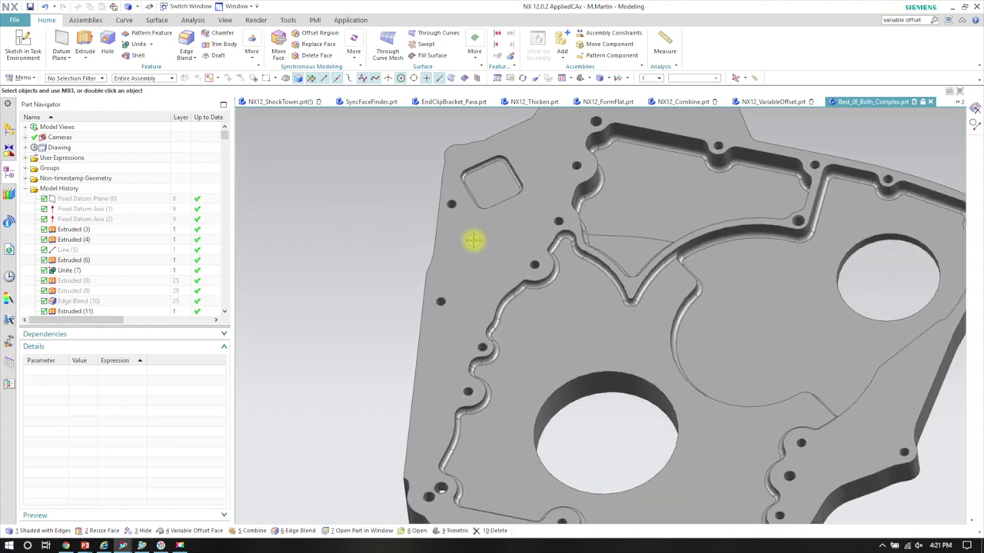
{"action": "scroll", "coordinate": [474, 240], "scroll_direction": "up", "scroll_amount": 2}
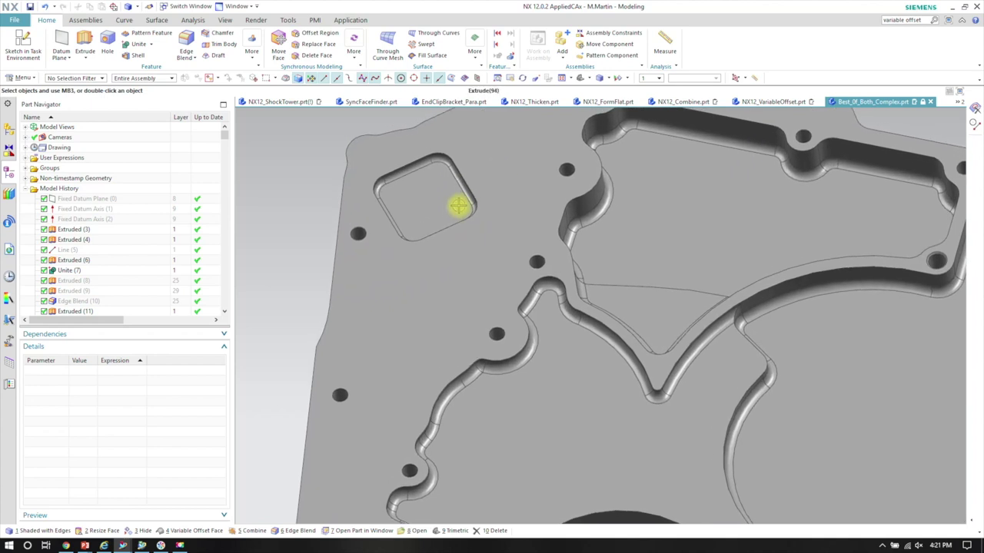
{"action": "left_click", "coordinate": [450, 203]}
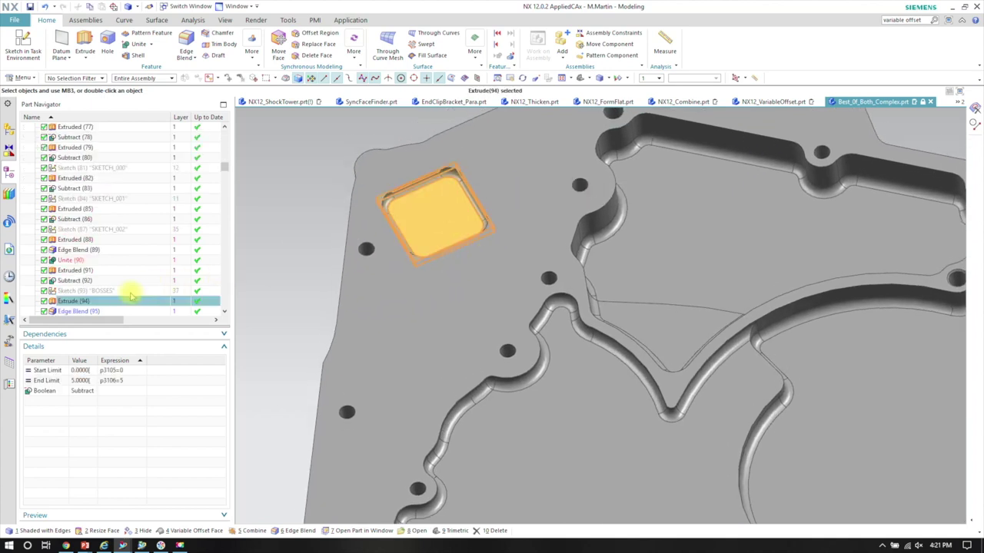
{"action": "scroll", "coordinate": [117, 301], "scroll_direction": "down", "scroll_amount": 3}
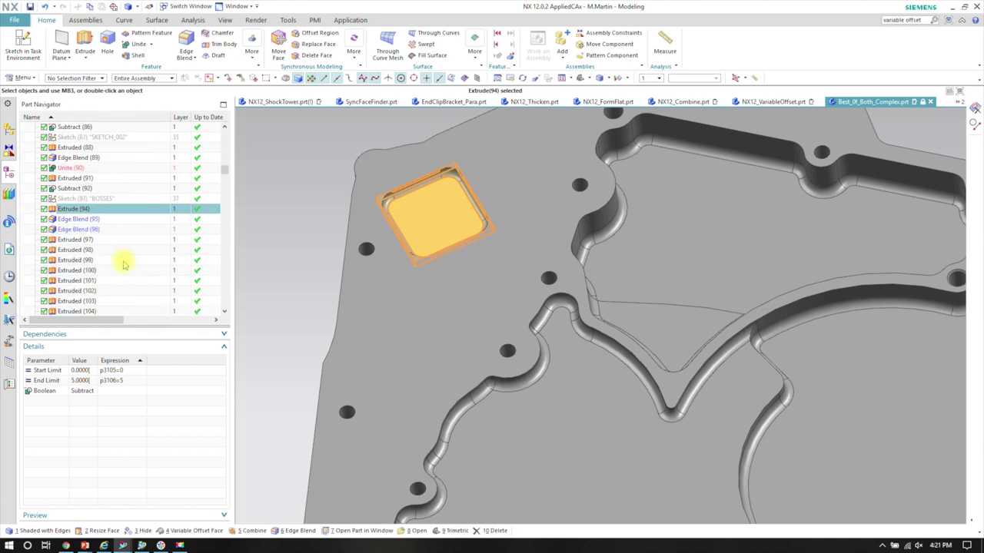
- Open the square pocket's Extrude (94) for editing and enter its section sketch
{"action": "double_click", "coordinate": [101, 209]}
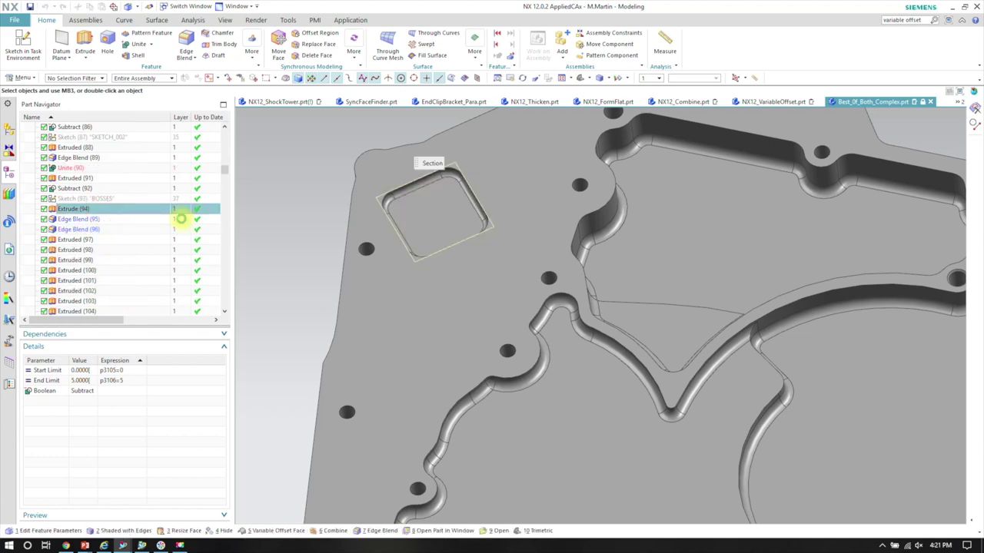
{"action": "left_click", "coordinate": [326, 158]}
{"action": "double_click", "coordinate": [400, 235]}
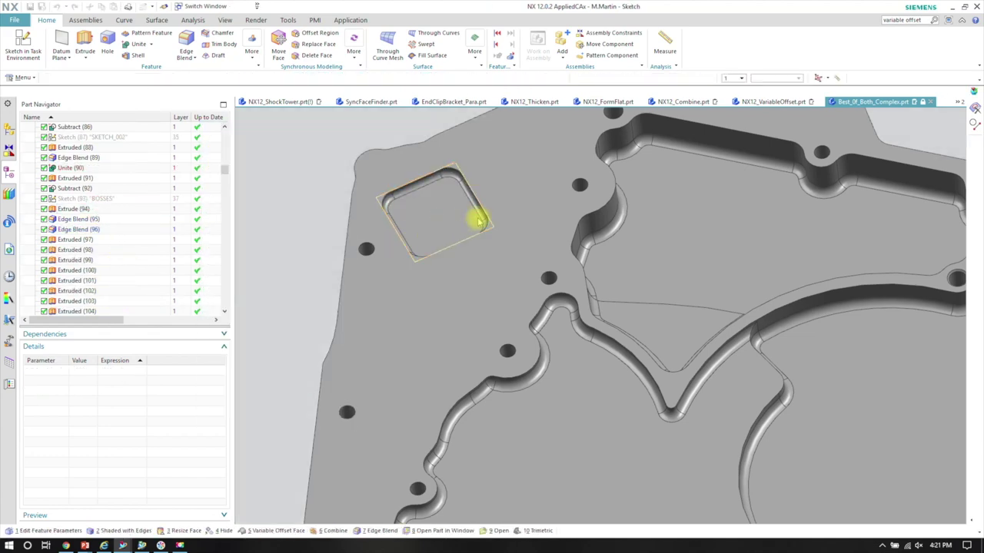
- Stretch the square pocket's section sketch lengthwise toward the adjacent mounting hole, finish the sketch, and update the extrude
{"action": "mouse_move", "coordinate": [783, 262]}
{"action": "left_mouse_down"}
{"action": "mouse_move", "coordinate": [918, 241]}
{"action": "mouse_move", "coordinate": [846, 248]}
{"action": "mouse_move", "coordinate": [863, 261]}
{"action": "left_mouse_up"}
{"action": "key", "text": "ctrl+q"}
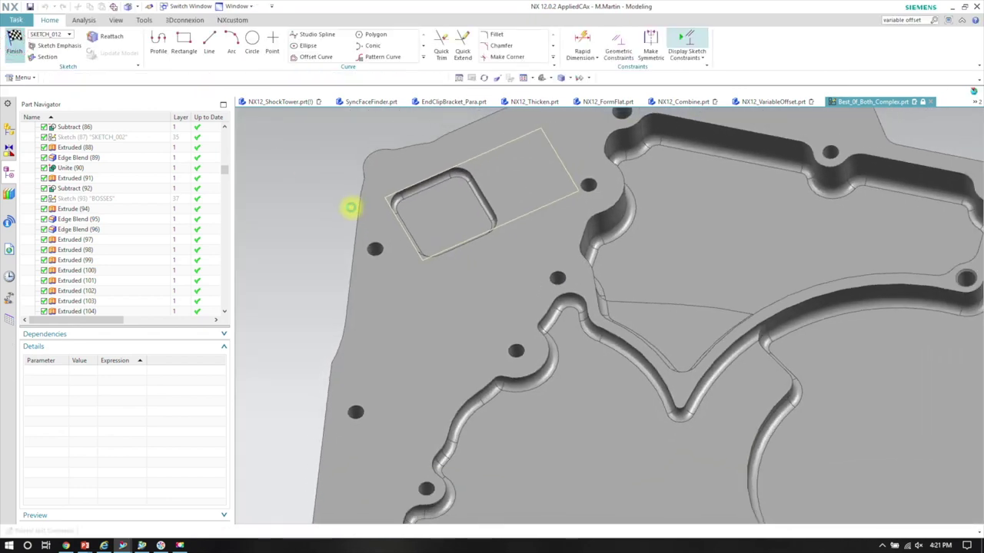
{"action": "left_click", "coordinate": [289, 412]}
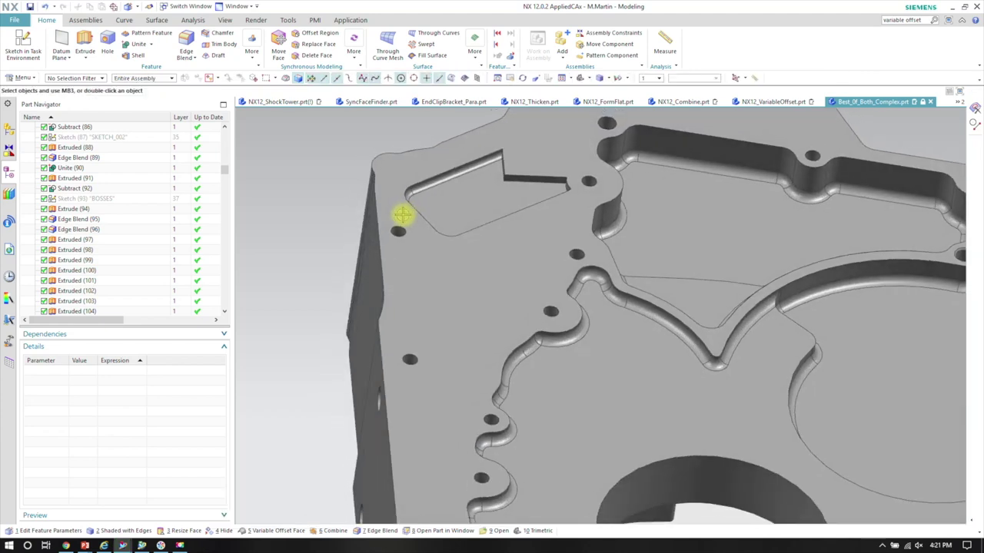
- Inspect Extrude (452) on the plate face beside the stretched pocket by opening its parameters, and cancel the edit
{"action": "scroll", "coordinate": [403, 216], "scroll_direction": "up", "scroll_amount": 2}
{"action": "left_click", "coordinate": [542, 219]}
{"action": "scroll", "coordinate": [541, 219], "scroll_direction": "up", "scroll_amount": 1}
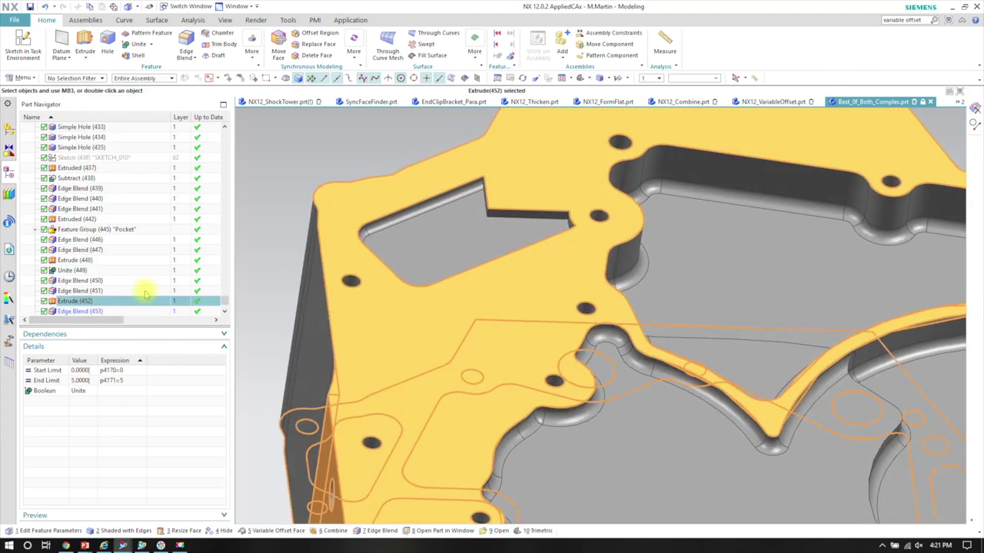
{"action": "scroll", "coordinate": [89, 271], "scroll_direction": "down", "scroll_amount": 2}
{"action": "double_click", "coordinate": [81, 250]}
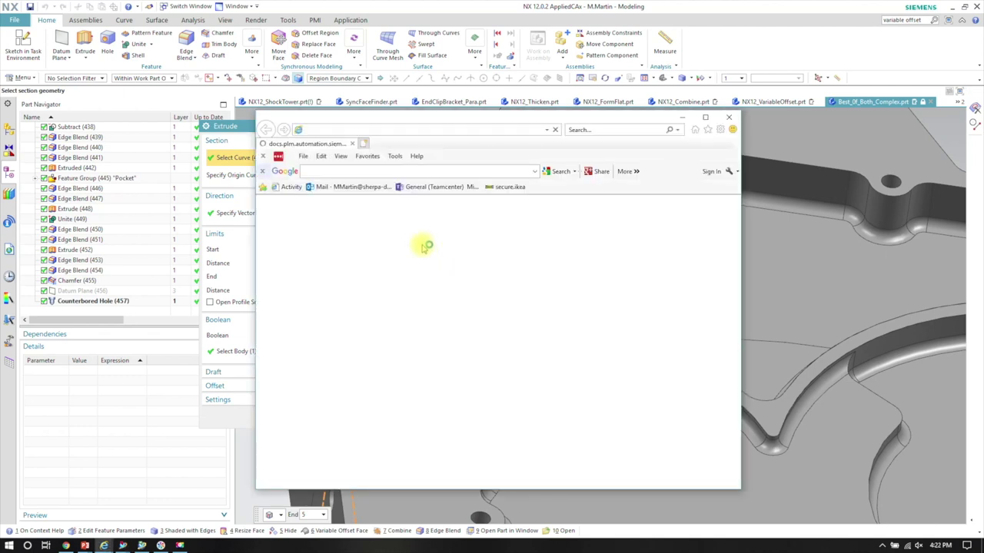
{"action": "left_click", "coordinate": [730, 119]}
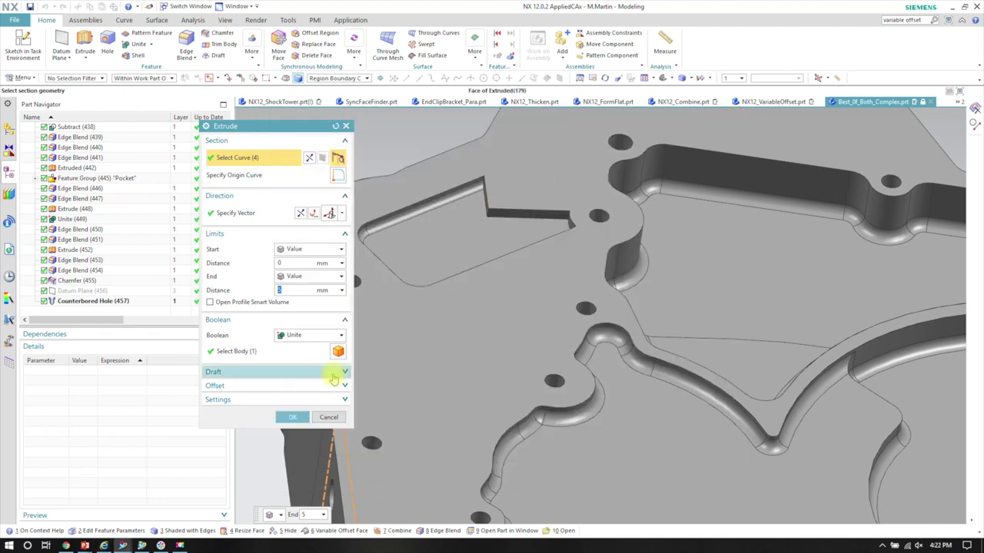
{"action": "left_click", "coordinate": [329, 416]}
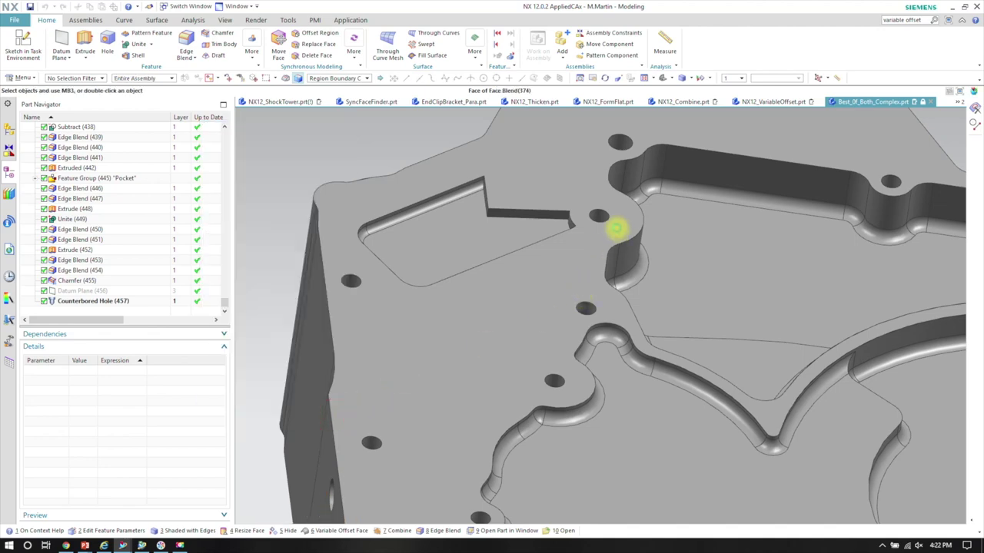
- Identify the Extruded (198) feature that cuts across the stretched pocket, review its edit options, and cancel
{"action": "left_click", "coordinate": [493, 210]}
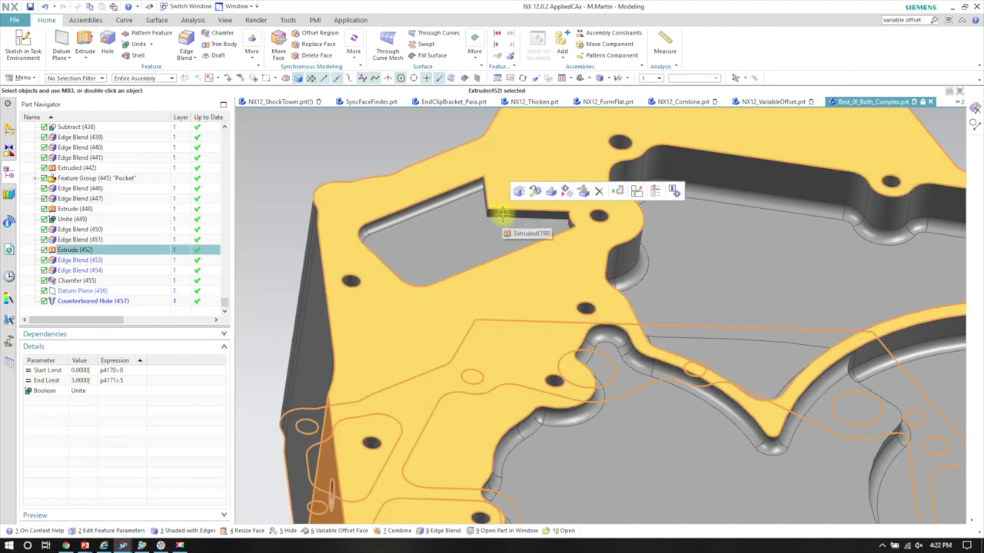
{"action": "left_click", "coordinate": [500, 215]}
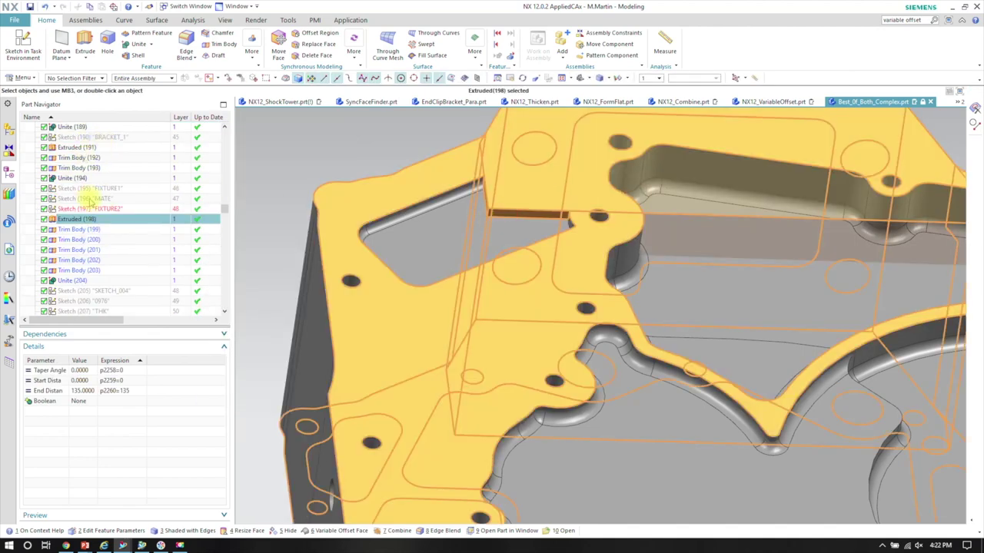
{"action": "double_click", "coordinate": [88, 219]}
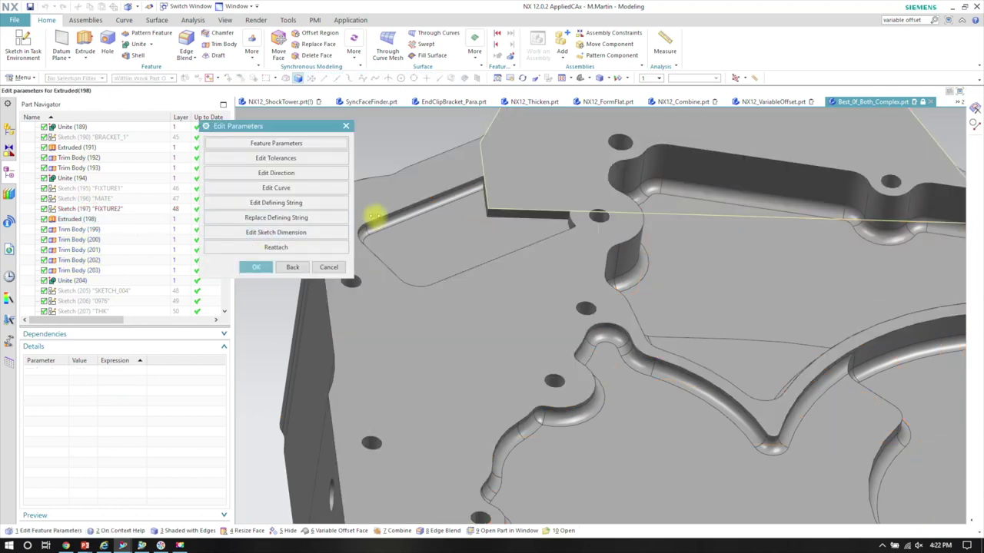
{"action": "mouse_move", "coordinate": [288, 132]}
{"action": "left_mouse_down"}
{"action": "mouse_move", "coordinate": [277, 120]}
{"action": "mouse_move", "coordinate": [280, 139]}
{"action": "left_mouse_up"}
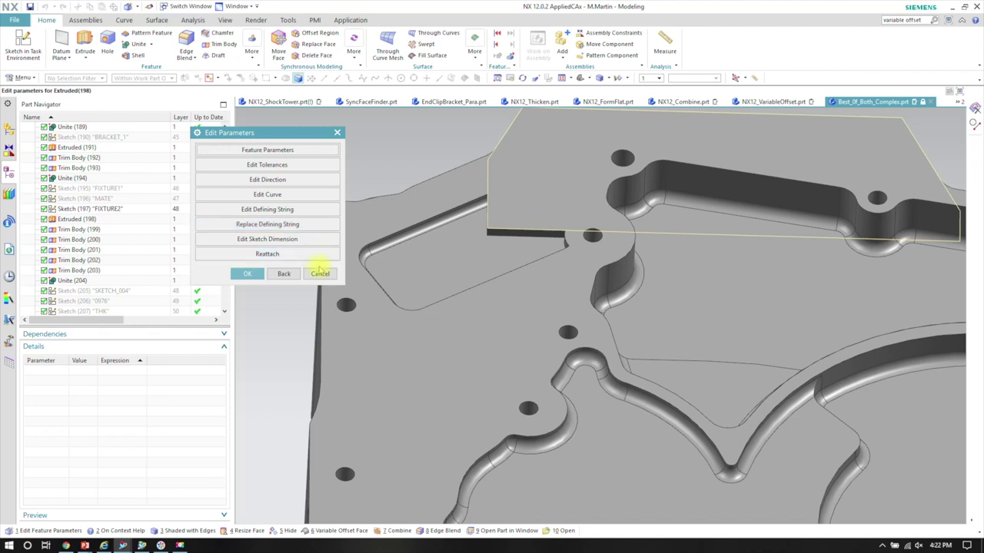
{"action": "left_click", "coordinate": [319, 272]}
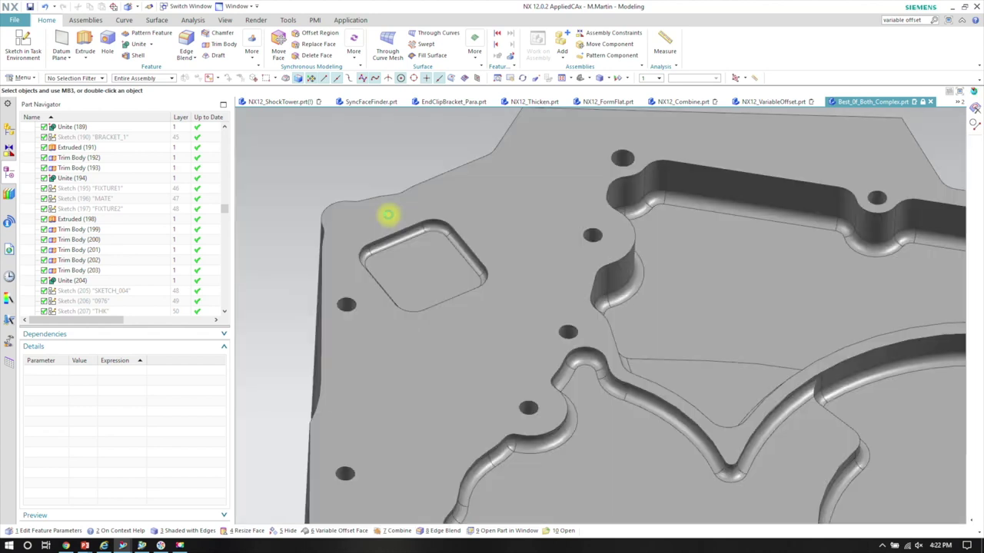
- Compare the original square pocket with its stretched version and bring the stretched version back
{"action": "left_click", "coordinate": [387, 216]}
{"action": "key", "text": "Escape"}
{"action": "scroll", "coordinate": [592, 235], "scroll_direction": "down", "scroll_amount": 1}
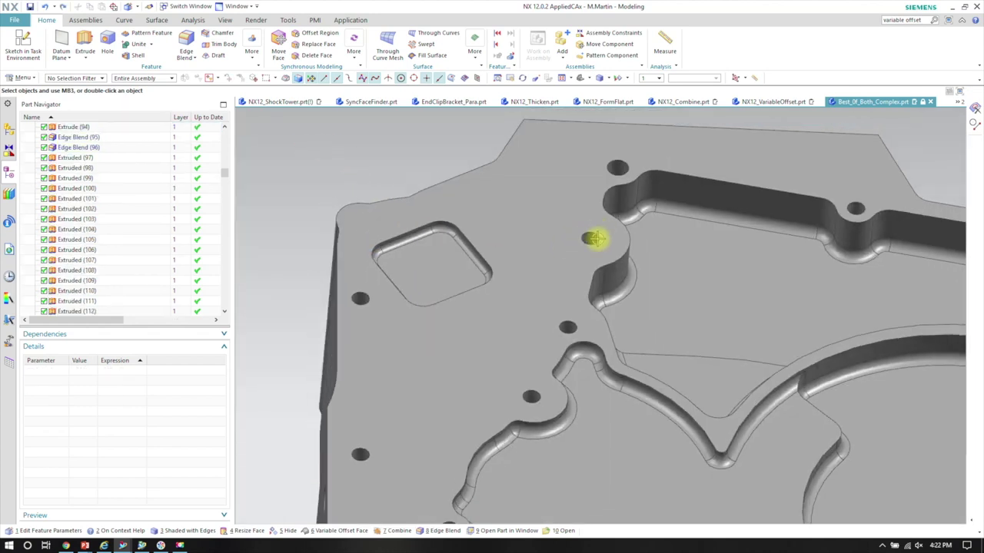
{"action": "middle_click_drag", "start_coordinate": [600, 233], "coordinate": [661, 200]}
{"action": "middle_click_drag", "start_coordinate": [398, 163], "coordinate": [355, 183]}
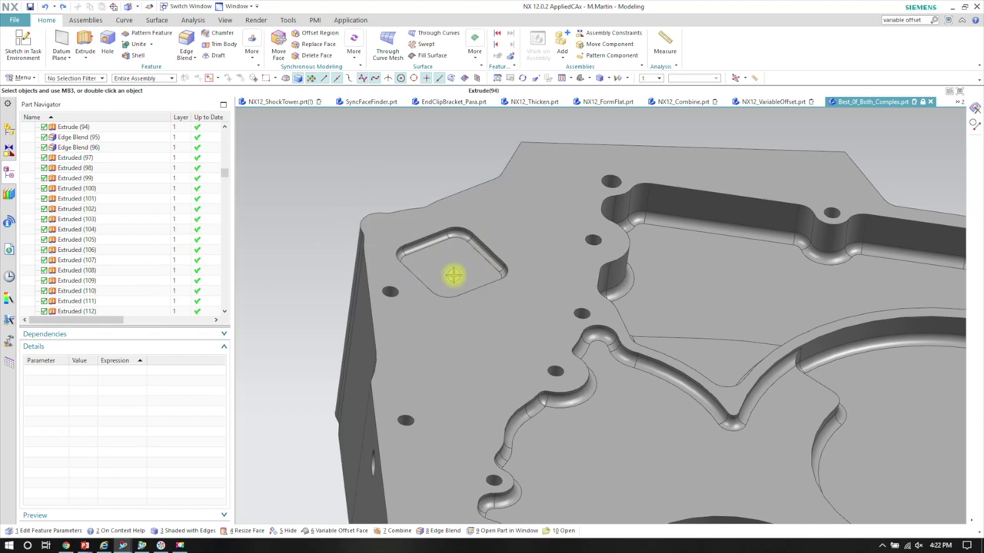
{"action": "key", "text": "ctrl+z"}
{"action": "key", "text": "ctrl+z"}
{"action": "key", "text": "ctrl+z"}
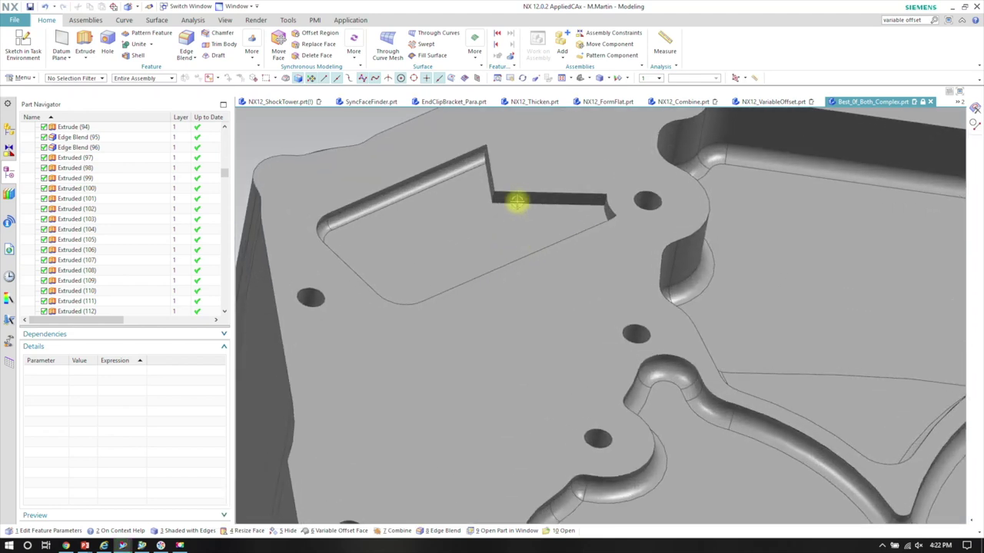
- Examine the sketch dimensions that define Extruded (198) over the pocket's end, and cancel the edit
{"action": "left_click", "coordinate": [517, 201]}
{"action": "double_click", "coordinate": [100, 301]}
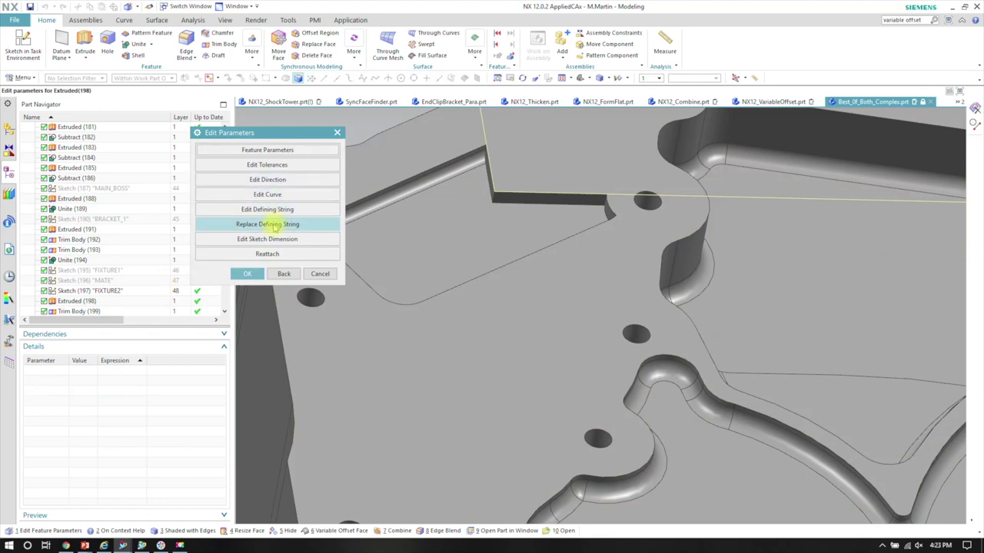
{"action": "left_click", "coordinate": [280, 239]}
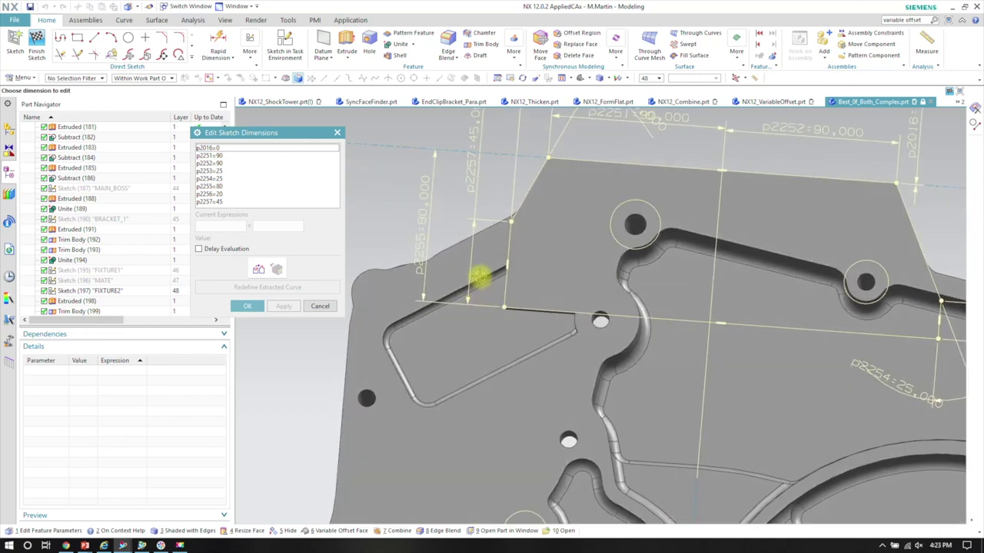
{"action": "left_click", "coordinate": [323, 305]}
{"action": "left_click", "coordinate": [319, 279]}
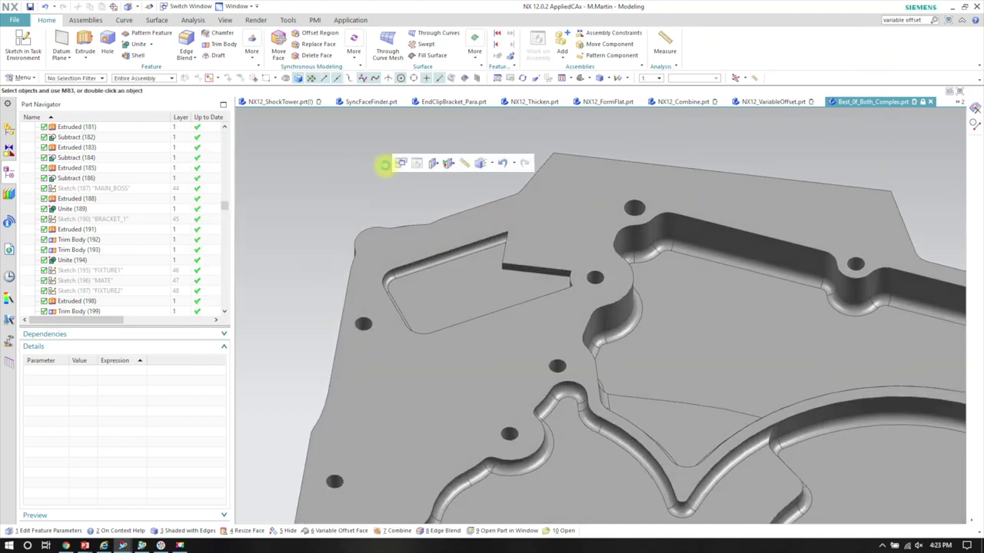
- Undo the pocket's sketch stretch and lengthen the pocket by moving its end wall 46 mm outward with Move Face
{"action": "key", "text": "ctrl+z"}
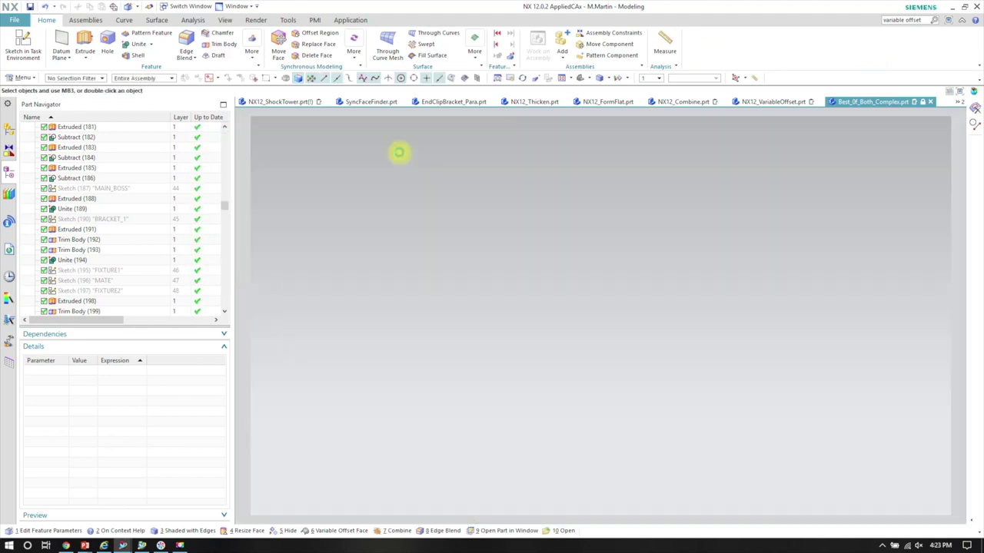
{"action": "left_click", "coordinate": [353, 51]}
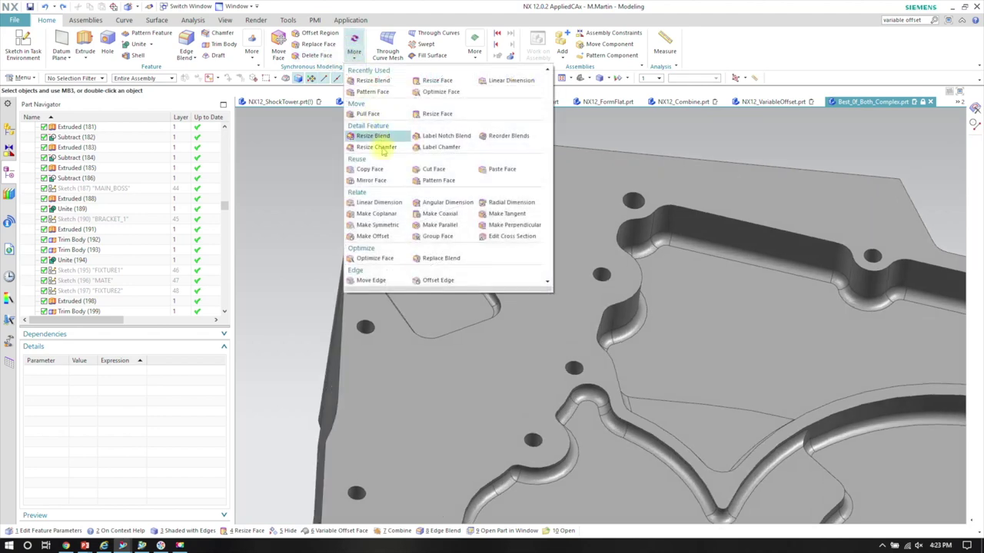
{"action": "left_click", "coordinate": [278, 47]}
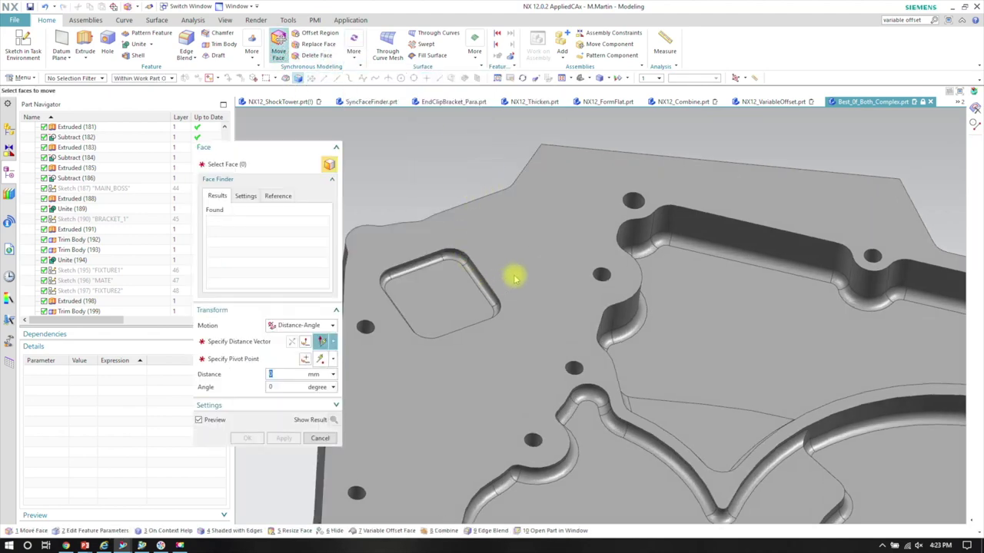
{"action": "scroll", "coordinate": [530, 265], "scroll_direction": "down", "scroll_amount": 5}
{"action": "middle_click_drag", "start_coordinate": [545, 259], "coordinate": [622, 206]}
{"action": "left_click", "coordinate": [649, 186]}
{"action": "middle_click_drag", "start_coordinate": [684, 209], "coordinate": [573, 223]}
{"action": "middle_click_drag", "start_coordinate": [685, 219], "coordinate": [500, 332]}
{"action": "left_click_drag", "start_coordinate": [501, 332], "coordinate": [601, 284]}
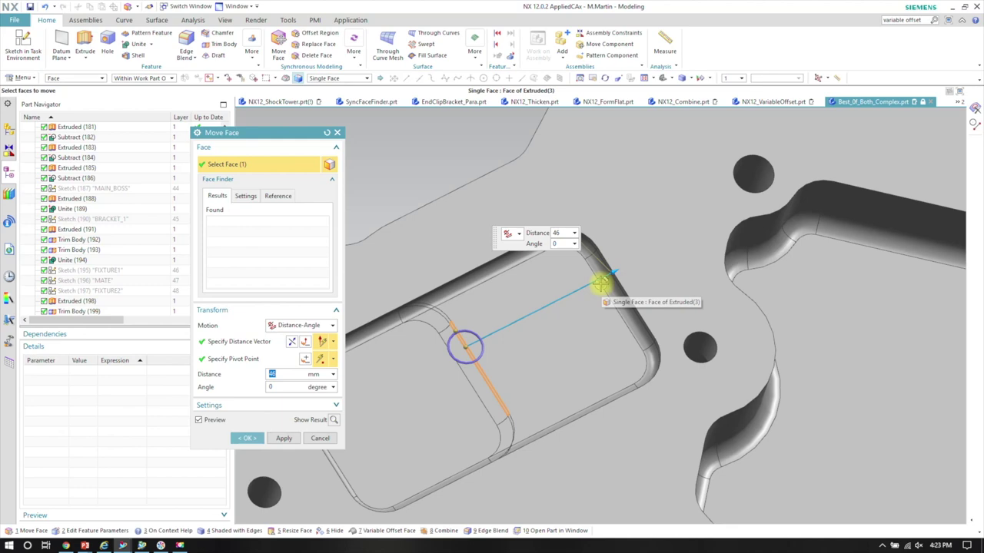
{"action": "middle_click_drag", "start_coordinate": [598, 286], "coordinate": [538, 307]}
{"action": "left_click", "coordinate": [248, 438]}
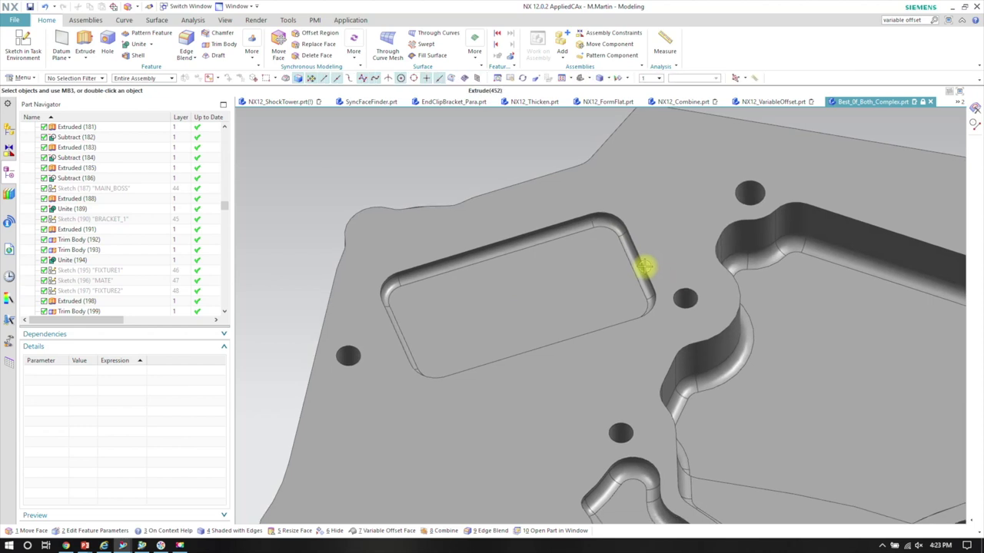
- Locate the new Move Face feature at the end of the model history and examine its displacement expression
{"action": "middle_click_drag", "start_coordinate": [664, 256], "coordinate": [648, 234]}
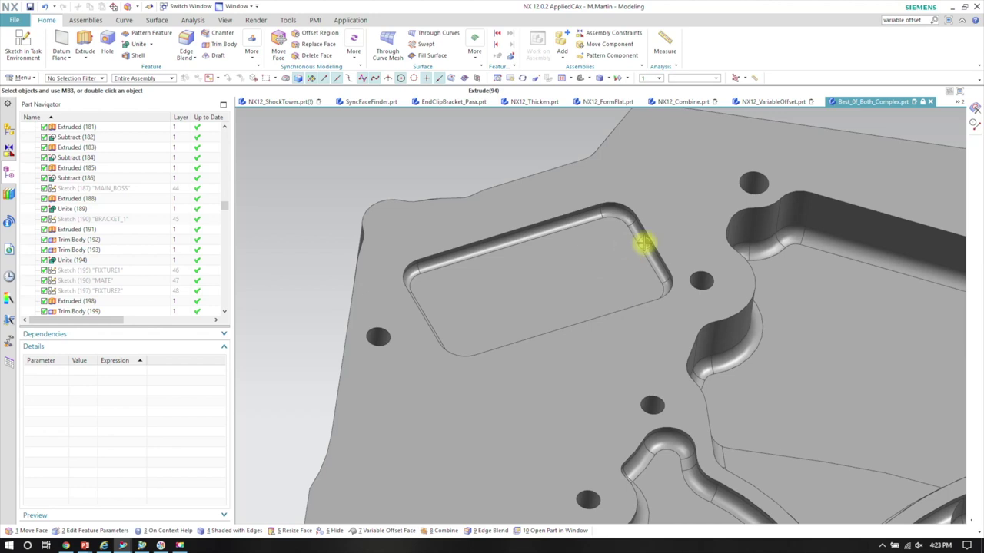
{"action": "scroll", "coordinate": [226, 209], "scroll_direction": "down", "scroll_amount": 10}
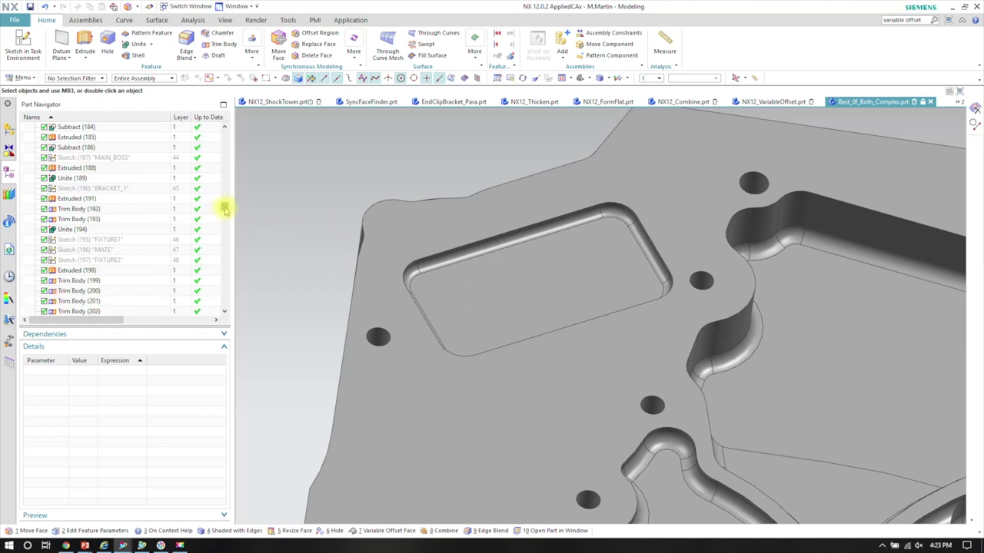
{"action": "left_click_drag", "start_coordinate": [224, 221], "coordinate": [224, 304]}
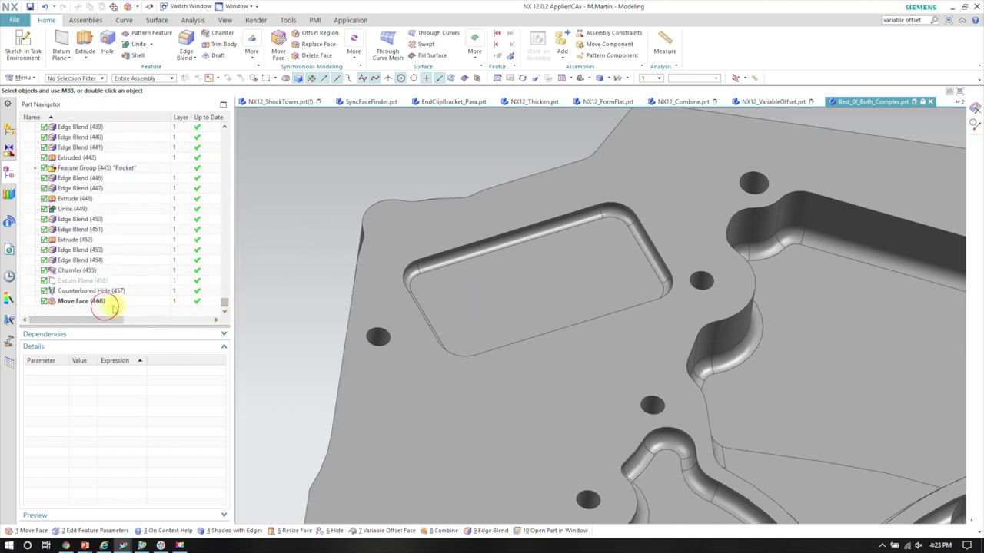
{"action": "left_click", "coordinate": [115, 301]}
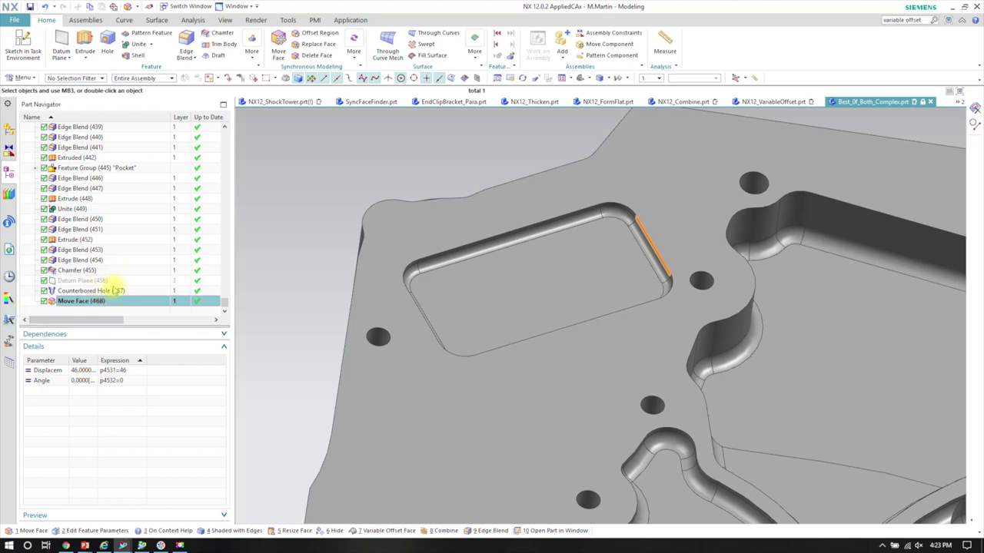
{"action": "left_click", "coordinate": [112, 372]}
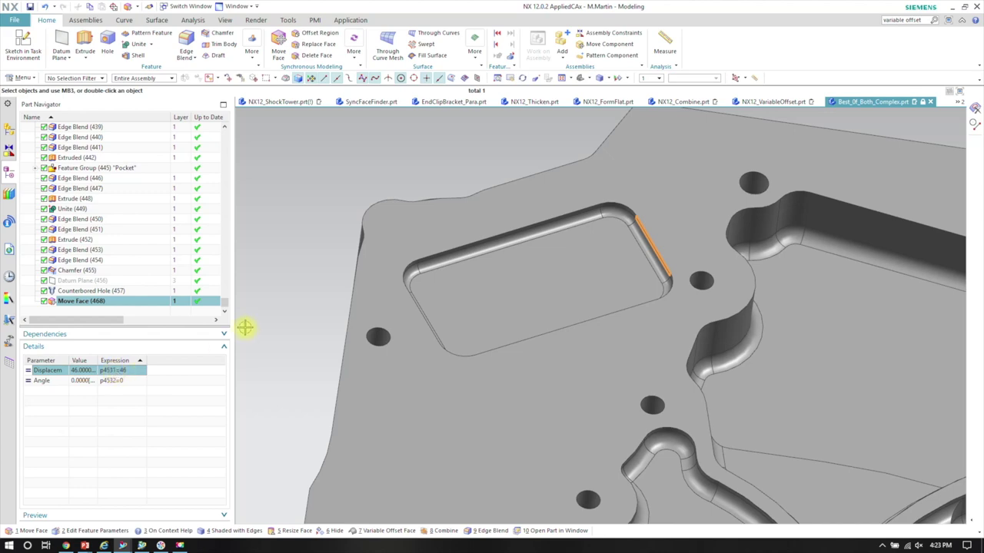
{"action": "key", "text": "Escape"}
- Browse the 07_Synchronous class parts for another part to open, and close the file selection without opening any
{"action": "scroll", "coordinate": [543, 368], "scroll_direction": "down", "scroll_amount": 4}
{"action": "key", "text": "F8"}
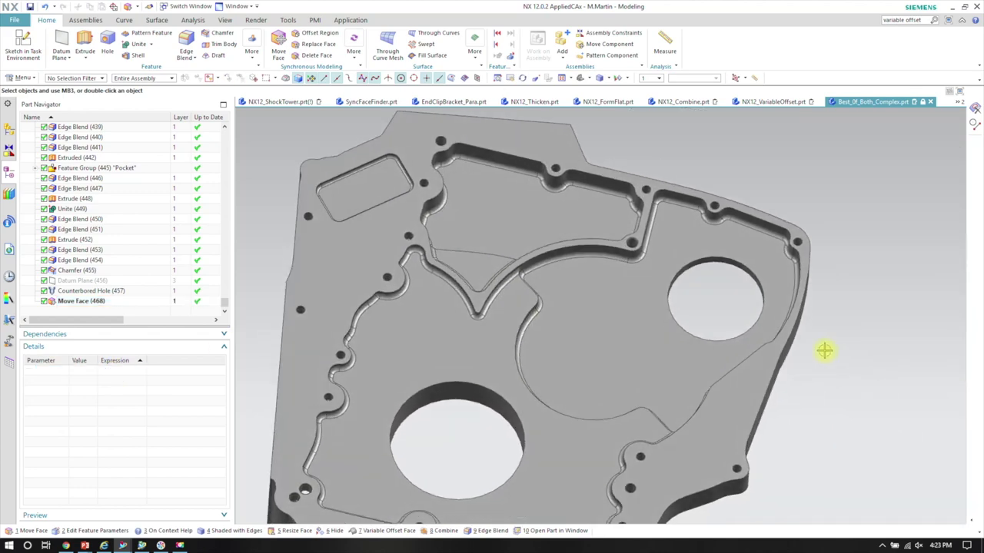
{"action": "middle_click_drag", "start_coordinate": [810, 351], "coordinate": [878, 343]}
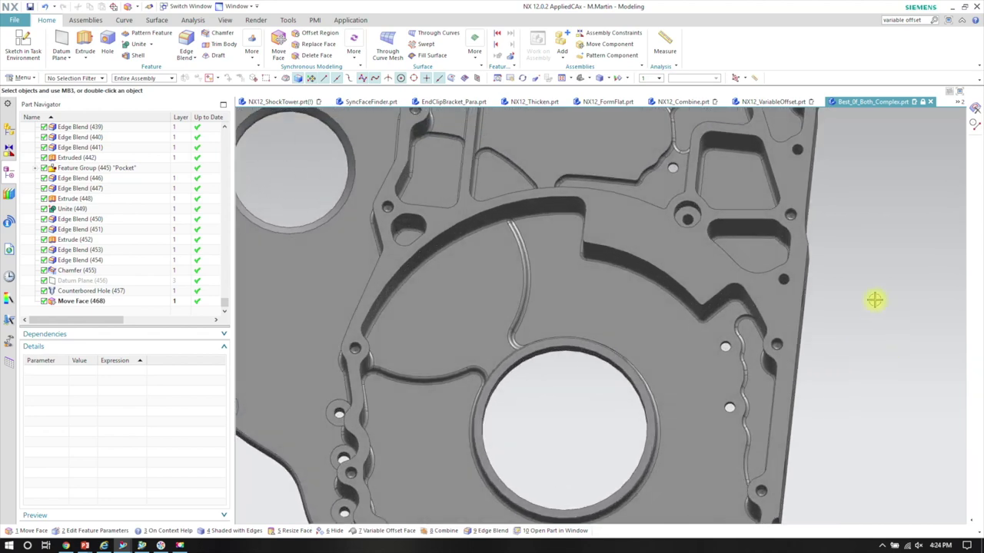
{"action": "key", "text": "ctrl+o"}
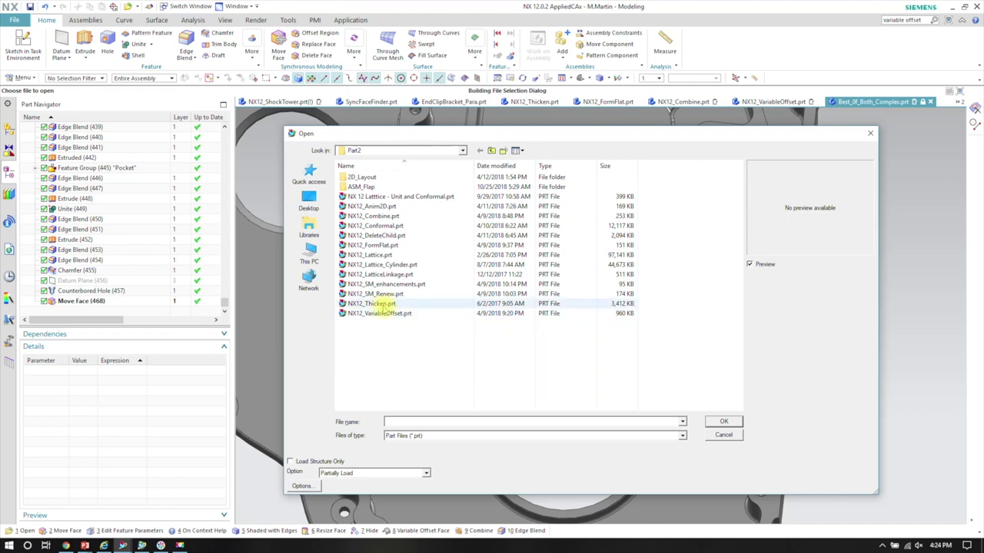
{"action": "left_click", "coordinate": [309, 250]}
{"action": "double_click", "coordinate": [354, 277]}
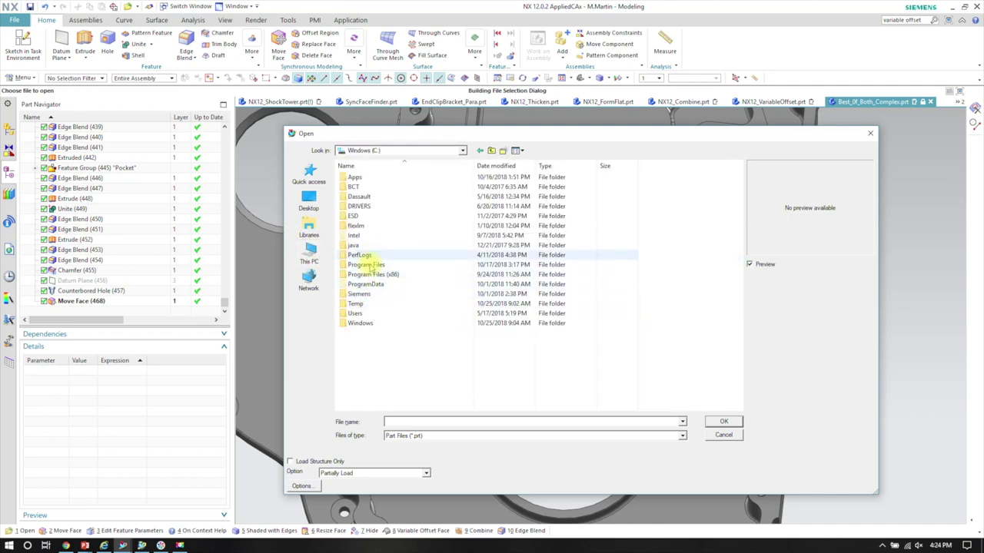
{"action": "double_click", "coordinate": [356, 304]}
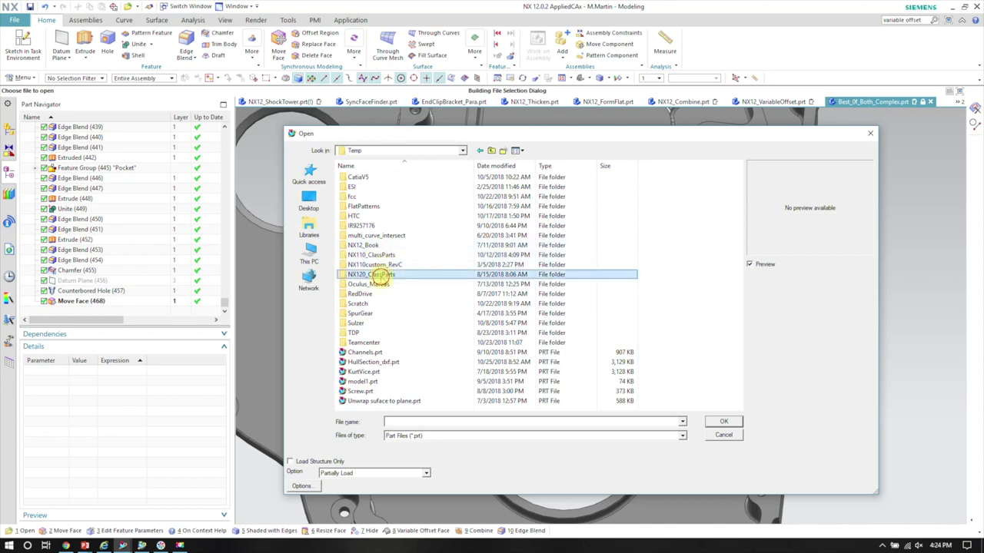
{"action": "double_click", "coordinate": [373, 278]}
{"action": "left_click", "coordinate": [372, 236]}
{"action": "double_click", "coordinate": [372, 236]}
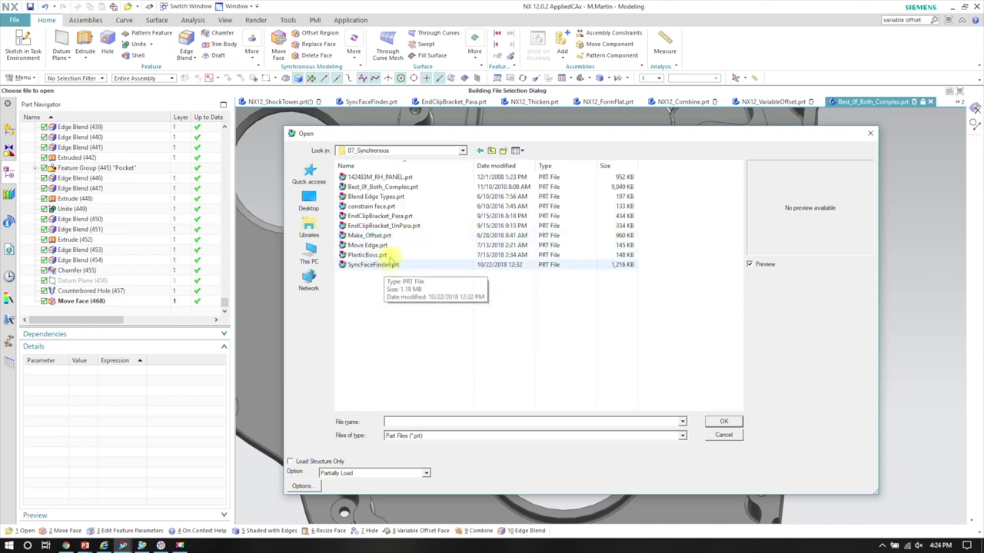
{"action": "left_click", "coordinate": [867, 136]}
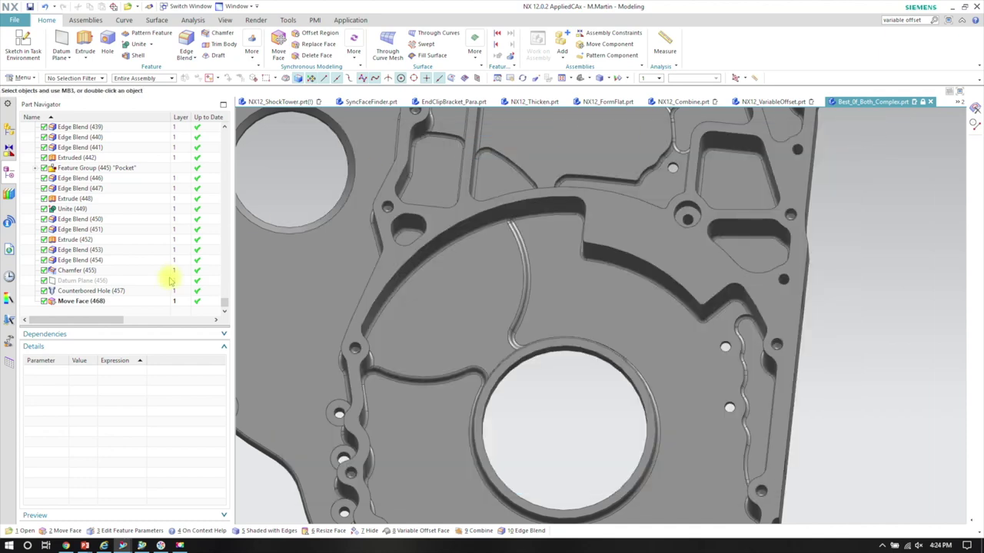
- Look through the history of recently opened parts for the next demonstration model
{"action": "left_click", "coordinate": [10, 277]}
{"action": "scroll", "coordinate": [119, 289], "scroll_direction": "down", "scroll_amount": 10}
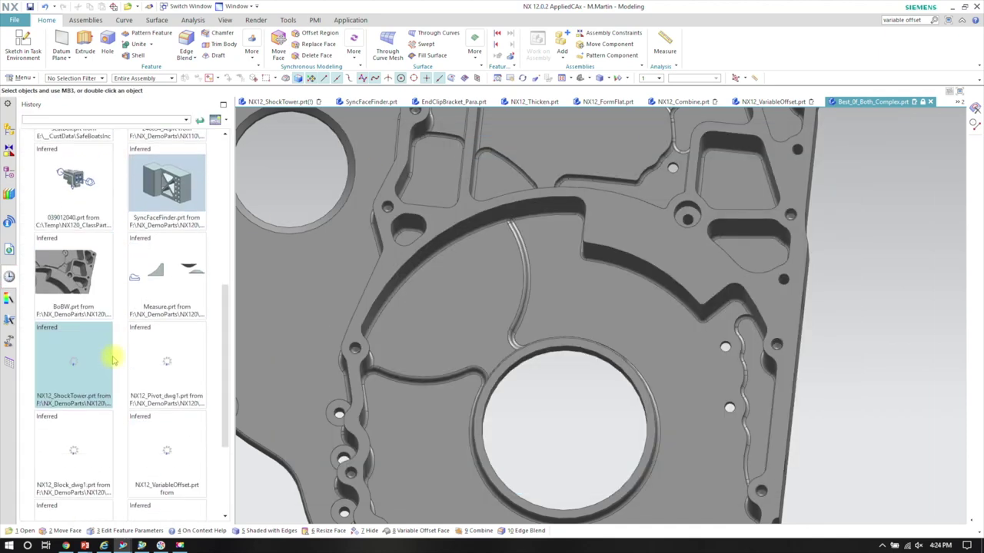
- Open the part BoBW.prt from the history of recent files and orient it towards the round counterbored pocket
{"action": "left_click", "coordinate": [70, 186]}
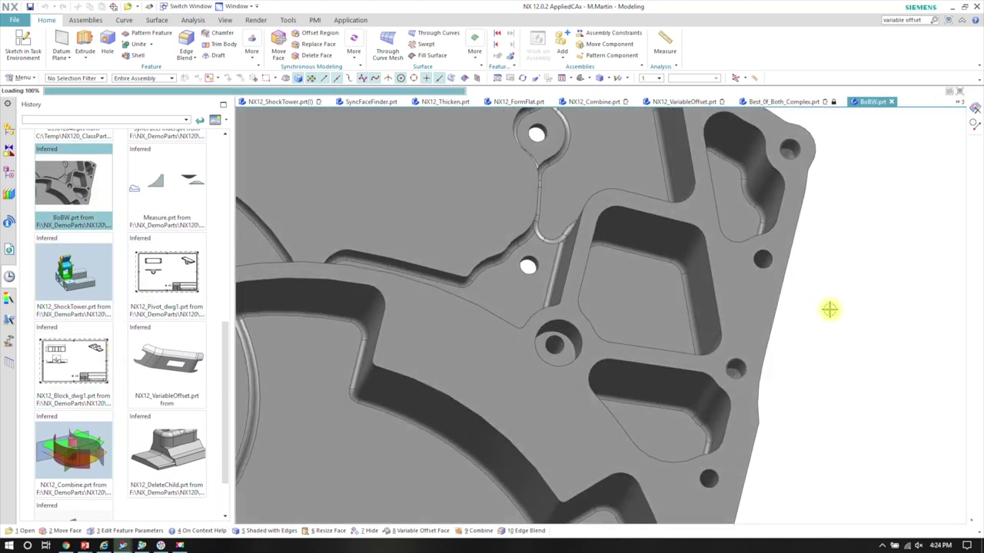
{"action": "middle_click_drag", "start_coordinate": [830, 310], "coordinate": [602, 263]}
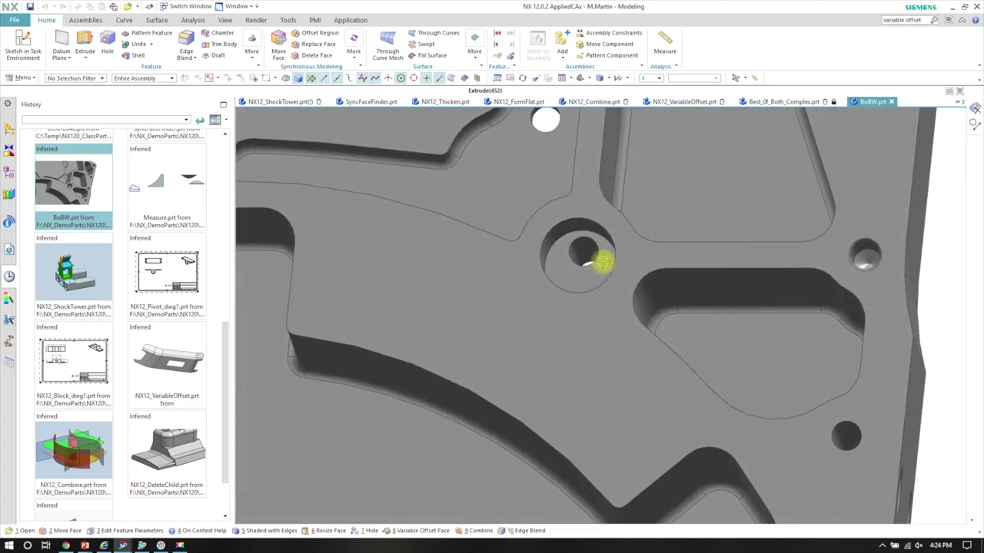
{"action": "middle_click_drag", "start_coordinate": [604, 262], "coordinate": [518, 121]}
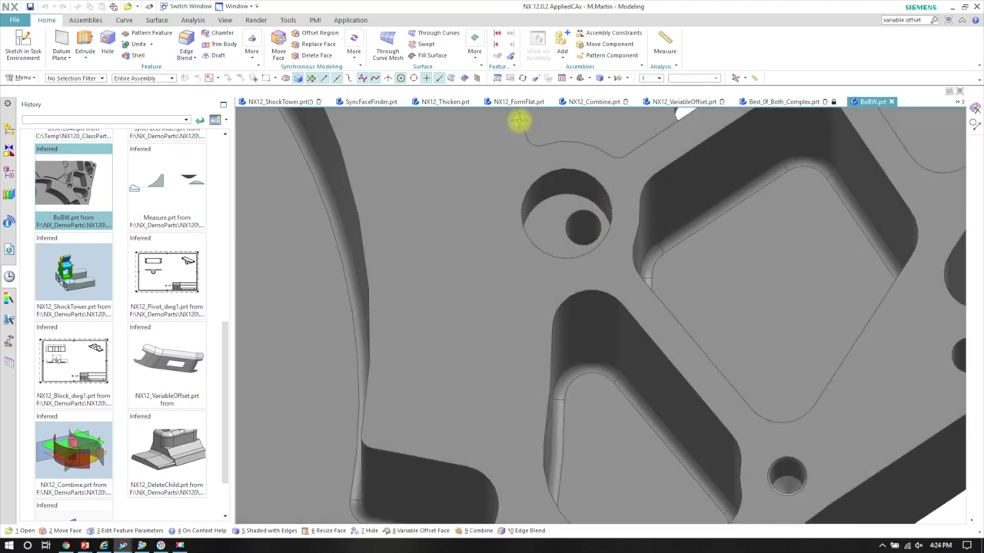
- Make the small offset hole coaxial with the larger round pocket around it, keeping only the hole's face in the motion group
{"action": "left_click", "coordinate": [354, 51]}
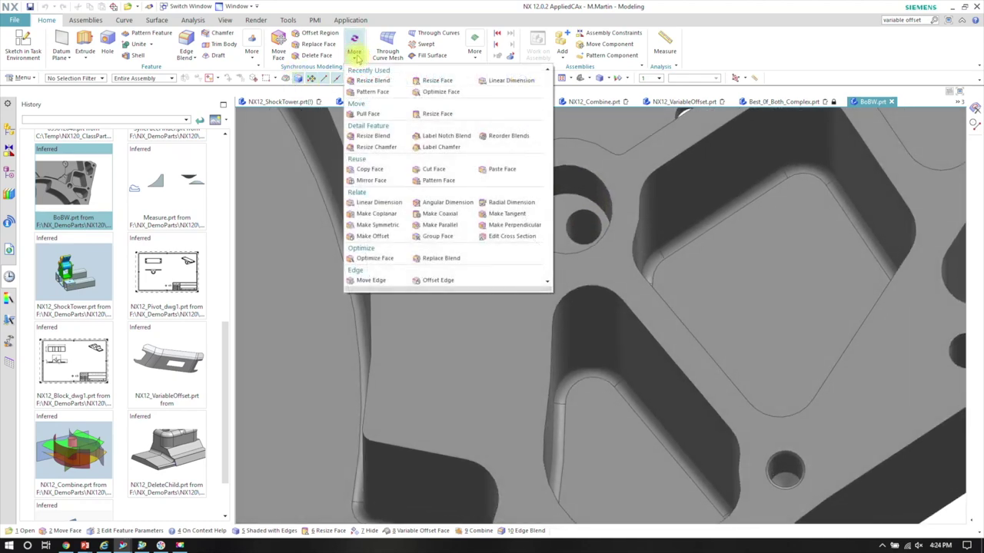
{"action": "left_click", "coordinate": [416, 217]}
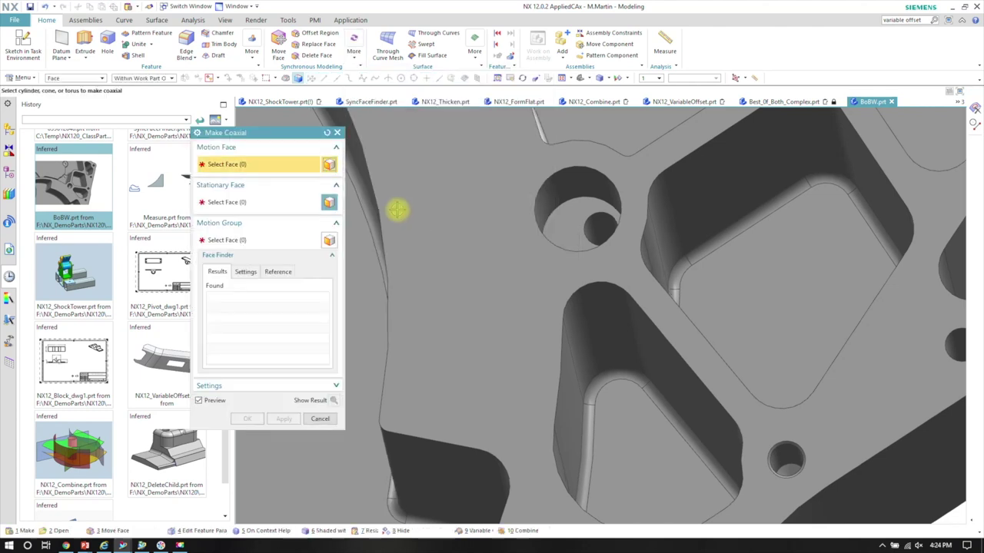
{"action": "scroll", "coordinate": [566, 219], "scroll_direction": "down", "scroll_amount": 1}
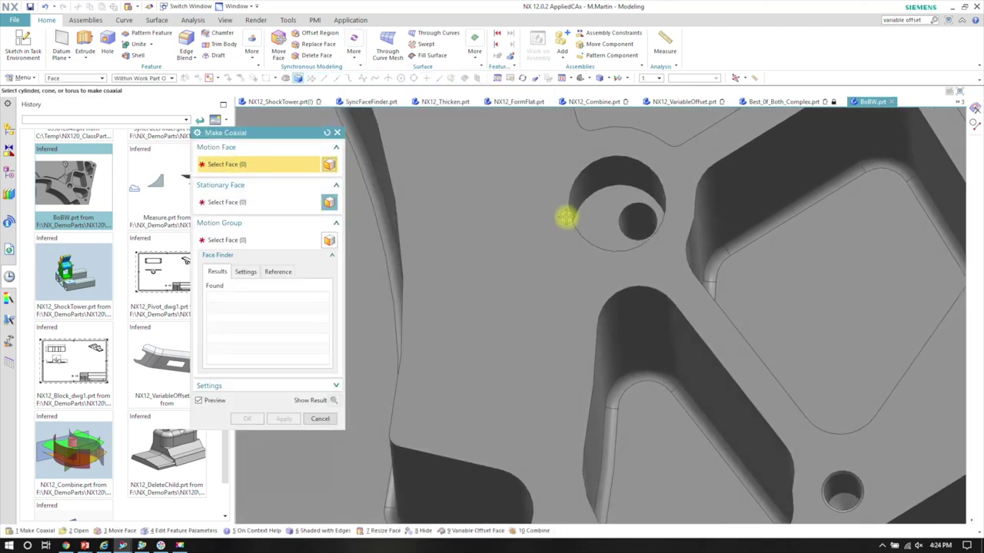
{"action": "left_click", "coordinate": [644, 223]}
{"action": "middle_click_drag", "start_coordinate": [597, 226], "coordinate": [646, 206]}
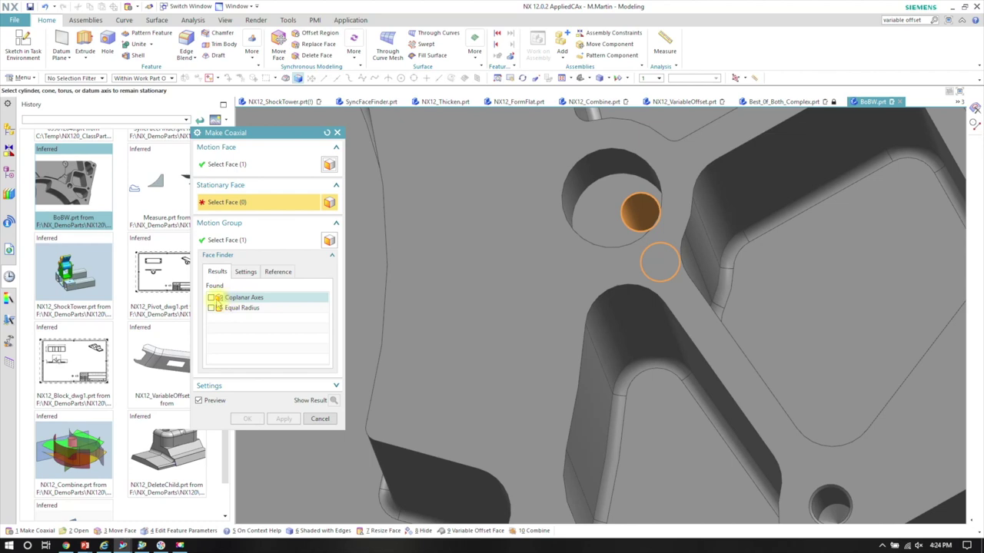
{"action": "left_click", "coordinate": [211, 298]}
{"action": "middle_click_drag", "start_coordinate": [253, 290], "coordinate": [617, 207]}
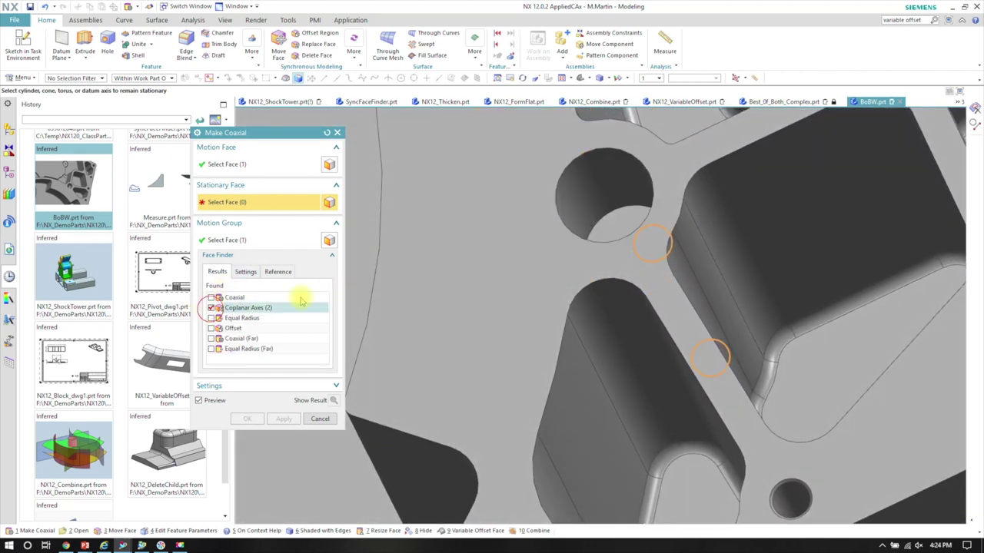
{"action": "left_click", "coordinate": [211, 307]}
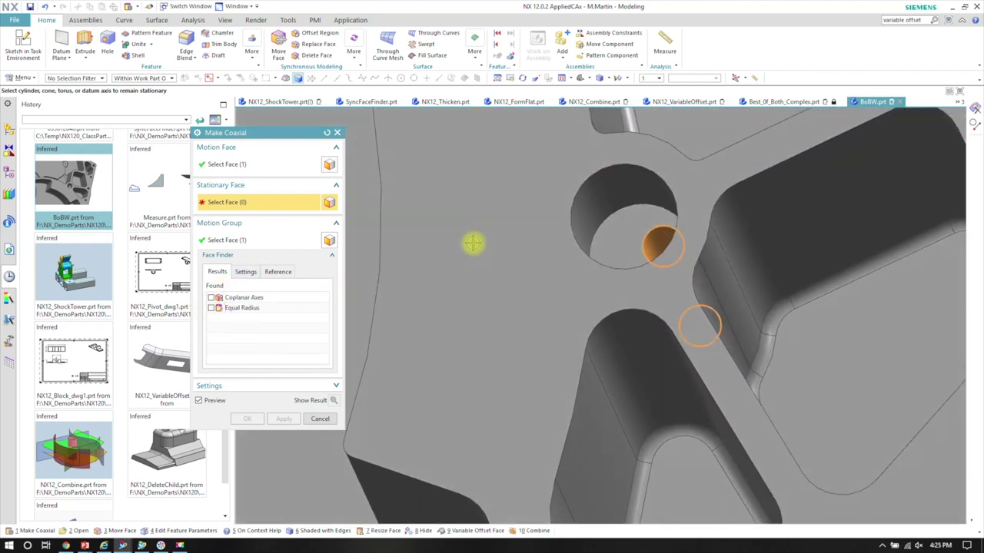
{"action": "left_click", "coordinate": [616, 182]}
{"action": "middle_click_drag", "start_coordinate": [556, 268], "coordinate": [592, 279]}
{"action": "middle_click_drag", "start_coordinate": [638, 242], "coordinate": [680, 265]}
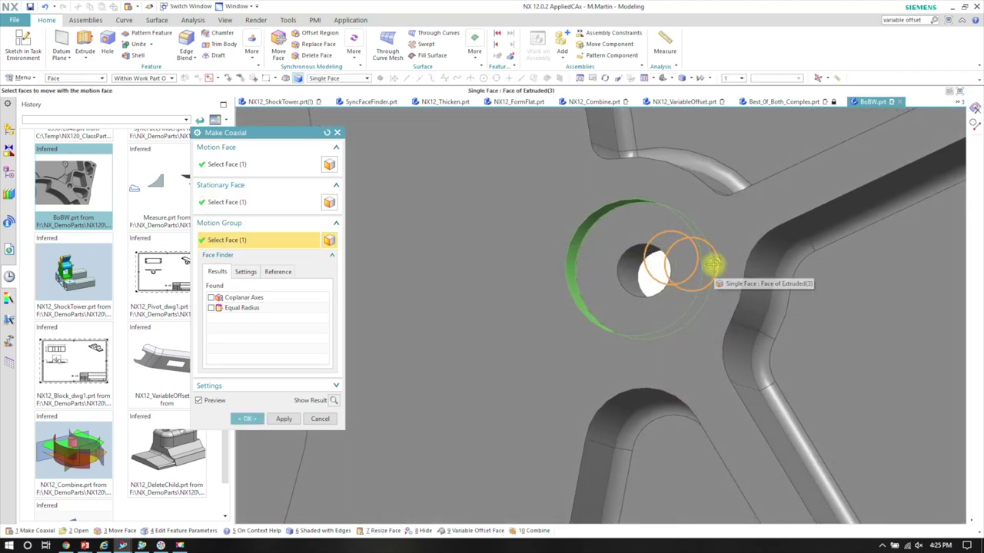
{"action": "left_click", "coordinate": [247, 418]}
{"action": "middle_click_drag", "start_coordinate": [580, 307], "coordinate": [619, 258]}
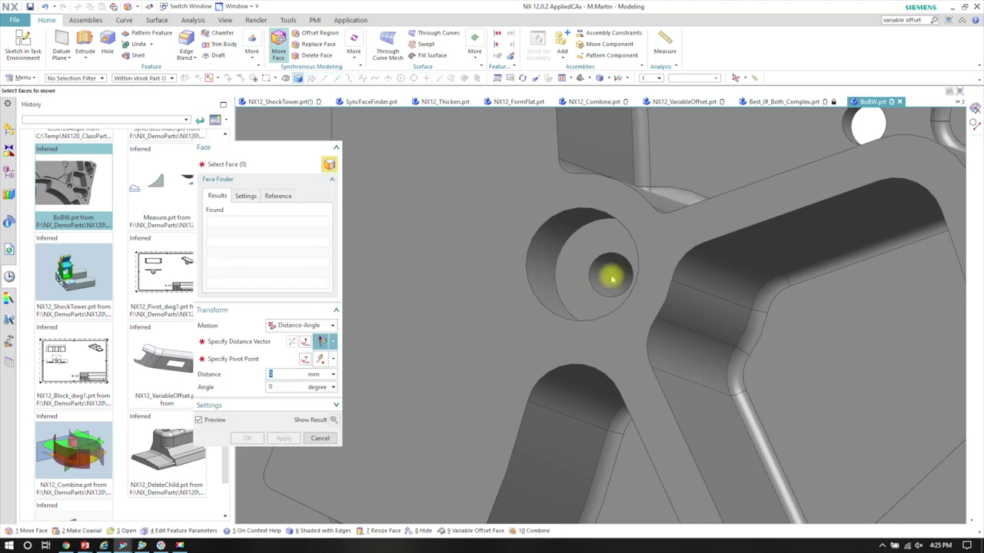
{"action": "left_click", "coordinate": [538, 286]}
{"action": "middle_click_drag", "start_coordinate": [535, 287], "coordinate": [527, 286]}
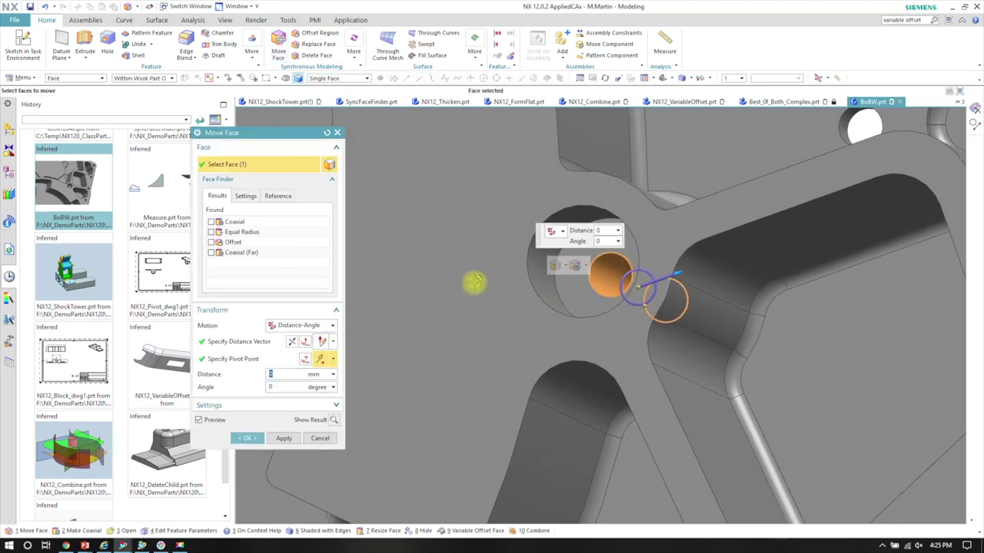
{"action": "key", "text": "Escape"}
- Use Make Coaxial to center the small hole on the larger round pocket, with the pocket wall as stationary face
{"action": "middle_click_drag", "start_coordinate": [589, 303], "coordinate": [426, 113]}
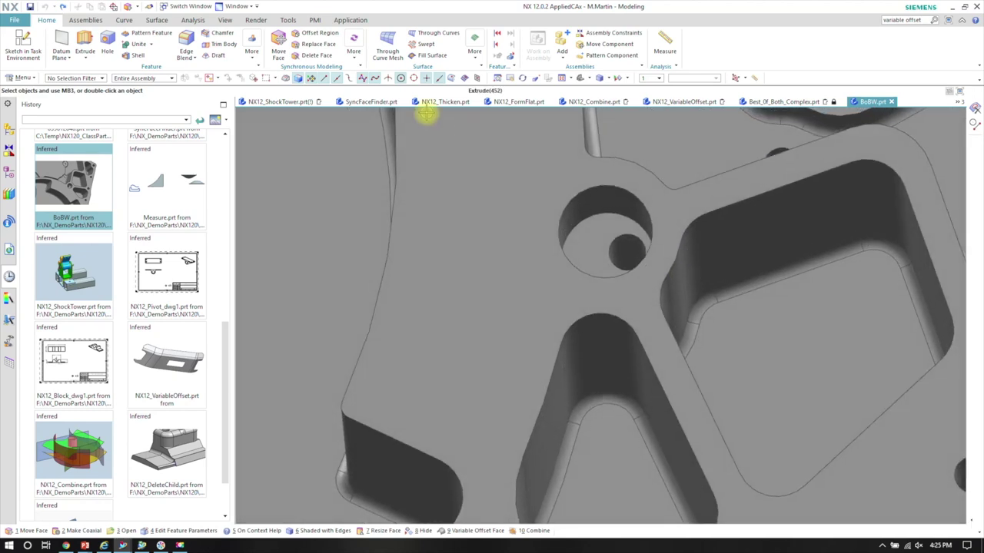
{"action": "left_click", "coordinate": [351, 54]}
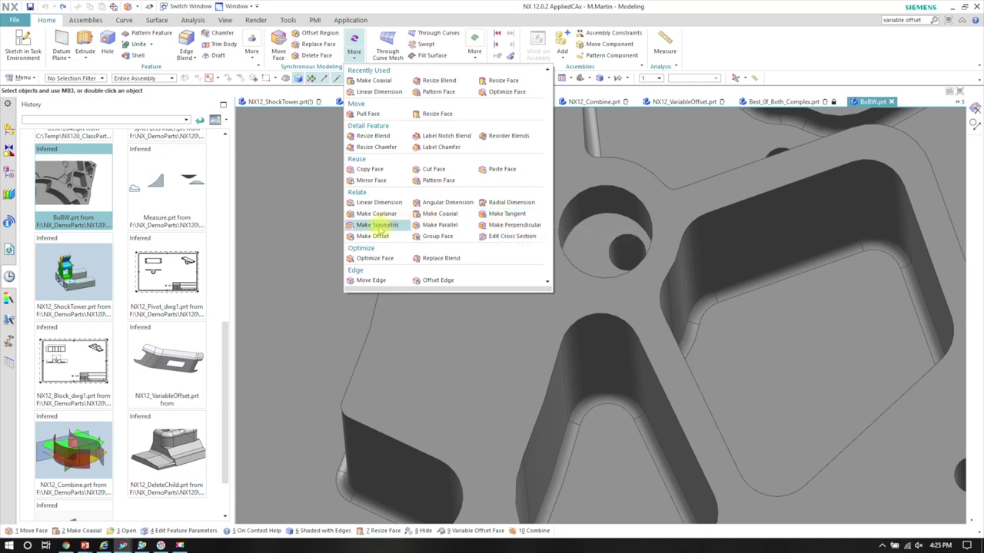
{"action": "left_click", "coordinate": [440, 214]}
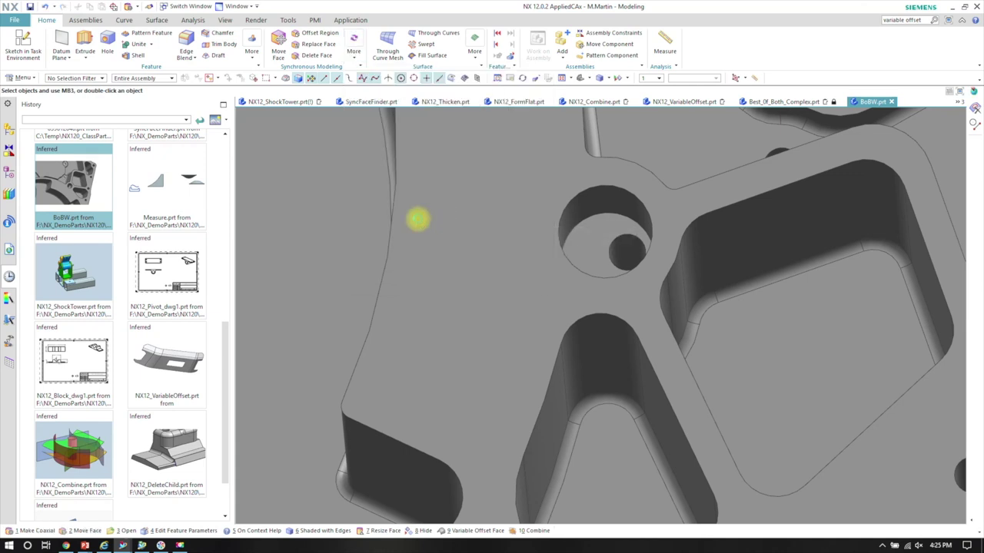
{"action": "left_click", "coordinate": [623, 249]}
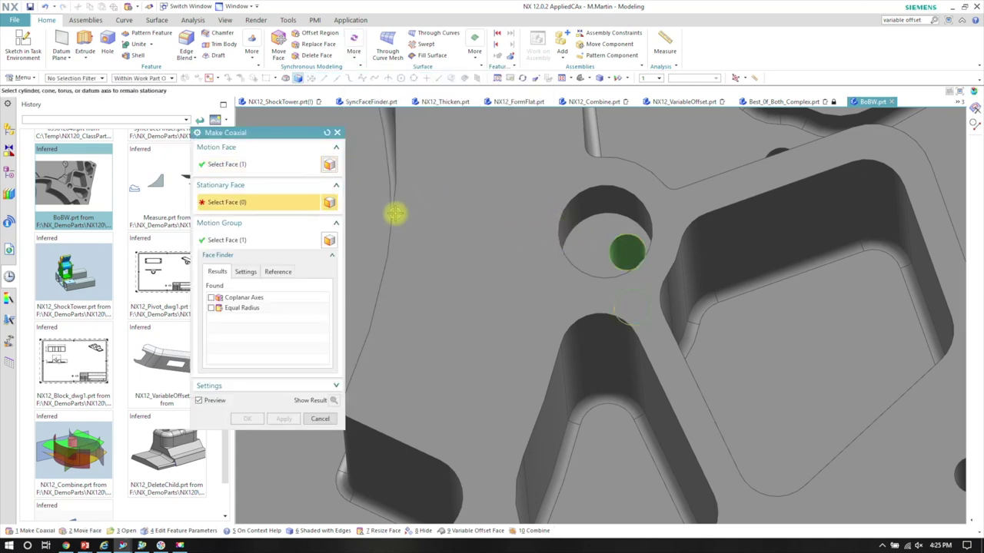
{"action": "left_click", "coordinate": [592, 217]}
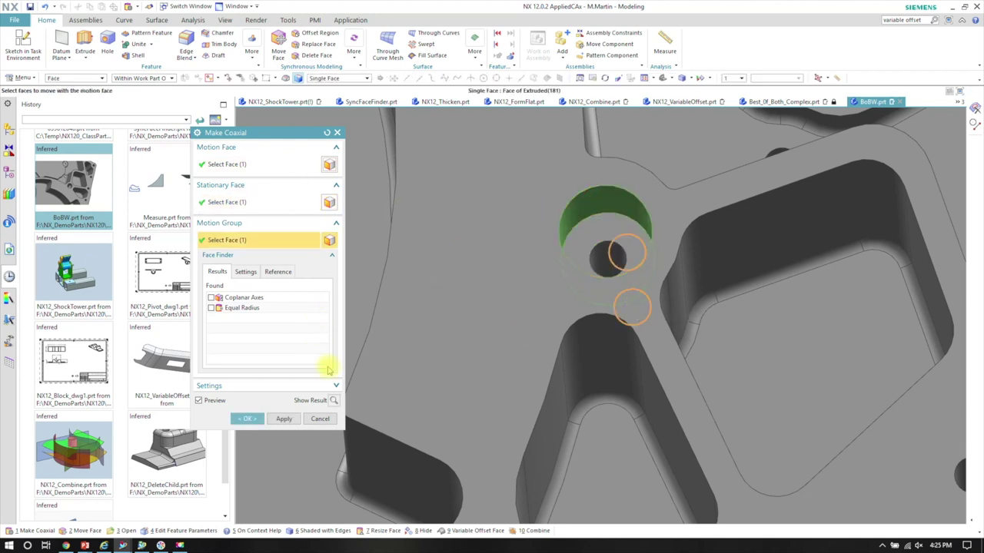
{"action": "left_click", "coordinate": [248, 419]}
{"action": "scroll", "coordinate": [595, 246], "scroll_direction": "down", "scroll_amount": 4}
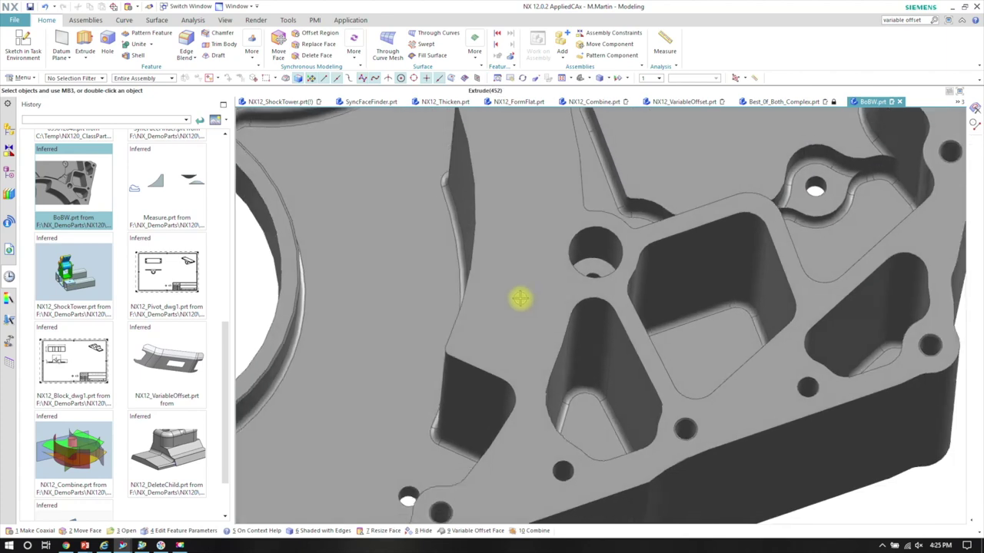
{"action": "middle_click_drag", "start_coordinate": [422, 253], "coordinate": [440, 85]}
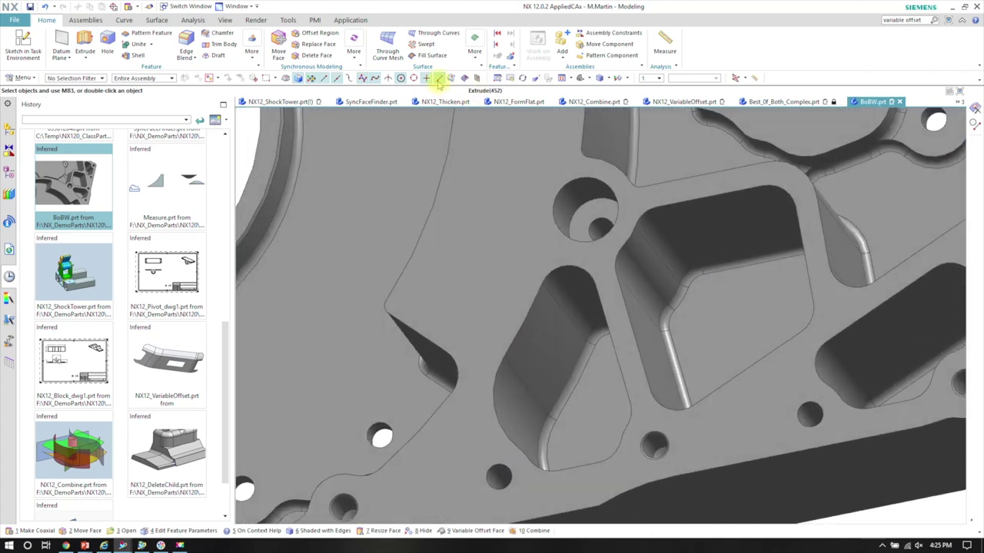
{"action": "left_click", "coordinate": [318, 56]}
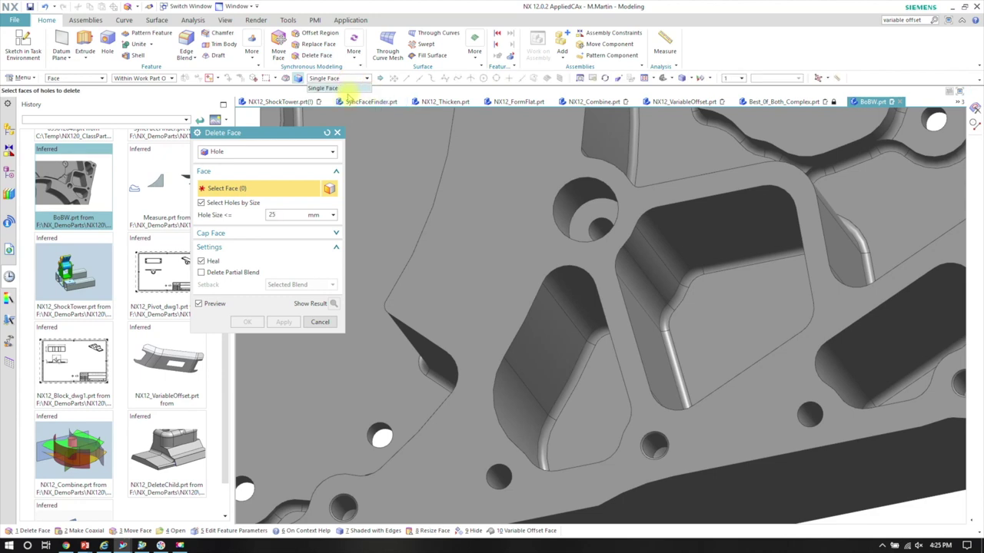
{"action": "left_click", "coordinate": [261, 154]}
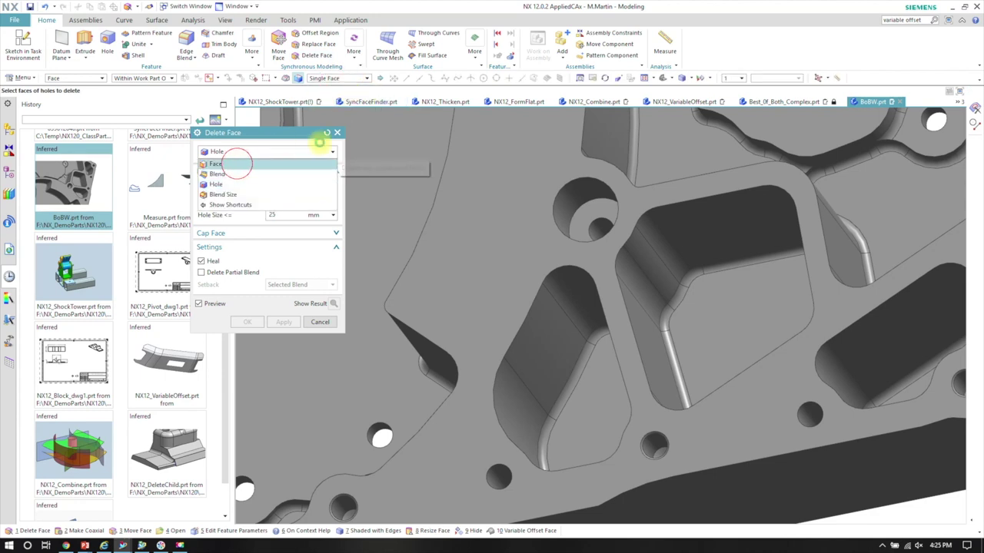
{"action": "left_click", "coordinate": [231, 164]}
{"action": "left_click", "coordinate": [341, 78]}
{"action": "left_click", "coordinate": [329, 105]}
{"action": "left_click", "coordinate": [527, 374]}
{"action": "middle_click_drag", "start_coordinate": [527, 374], "coordinate": [555, 285]}
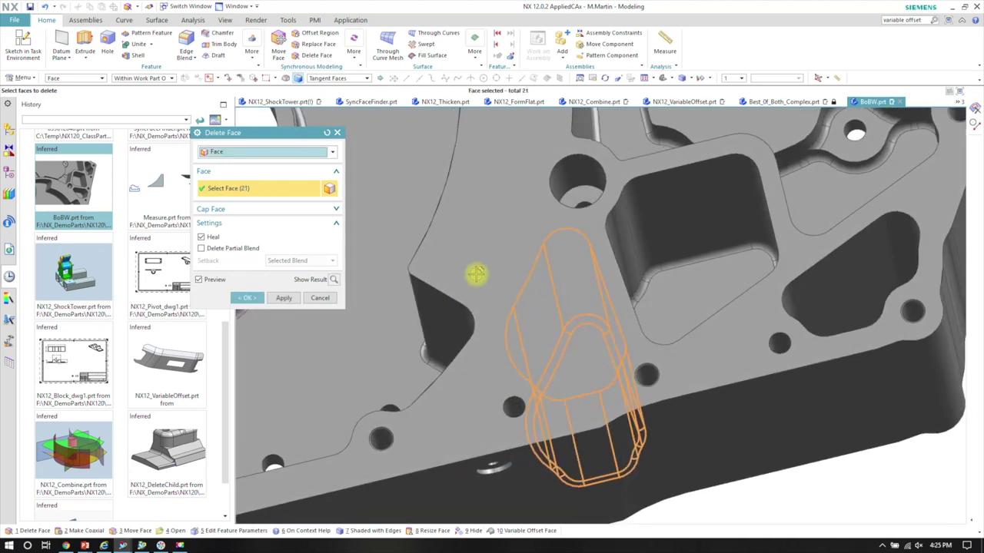
{"action": "left_click", "coordinate": [320, 298]}
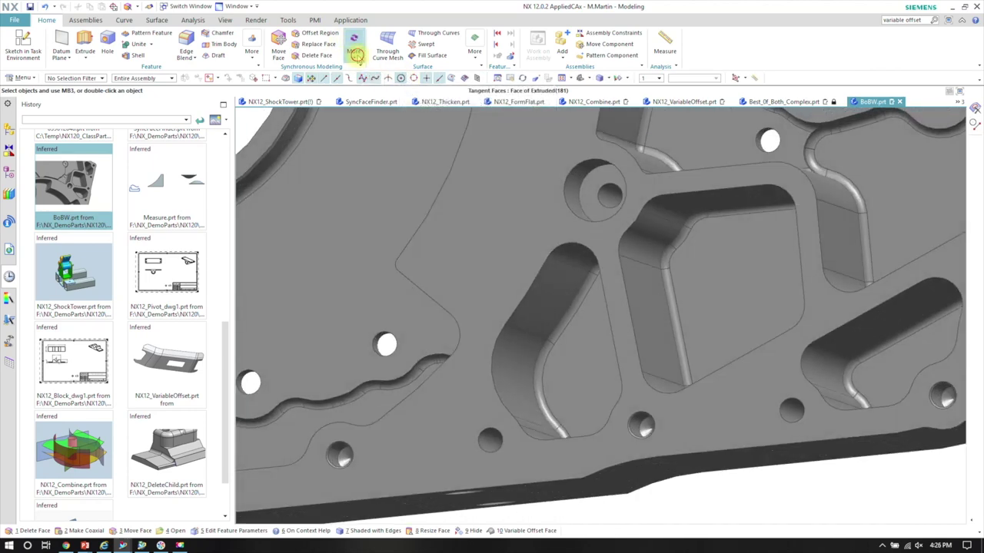
- Try Make Coplanar with the teardrop-shaped pocket's floor as motion face and the surrounding plate face as stationary face
{"action": "left_click", "coordinate": [354, 52]}
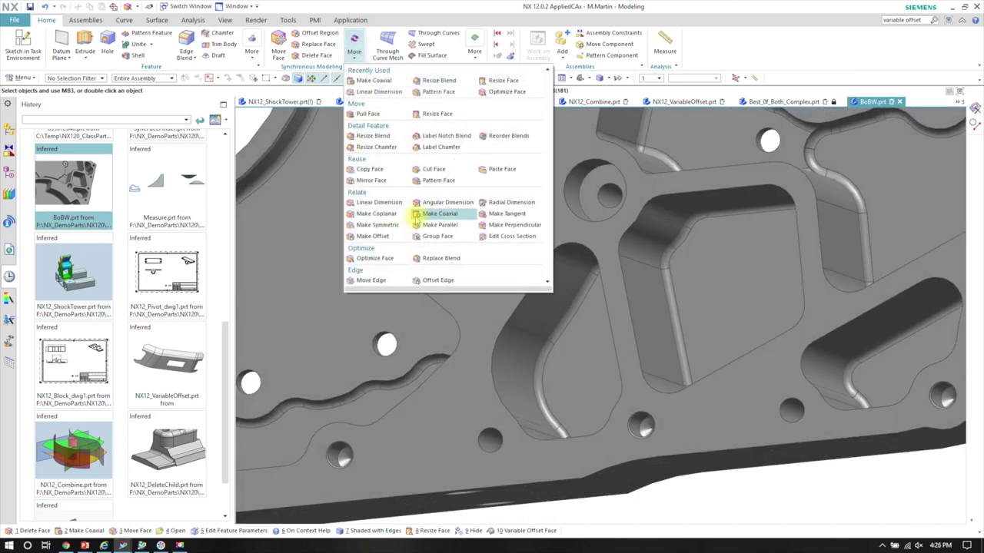
{"action": "left_click", "coordinate": [385, 213]}
{"action": "middle_click_drag", "start_coordinate": [446, 204], "coordinate": [385, 177]}
{"action": "middle_click_drag", "start_coordinate": [325, 108], "coordinate": [615, 377]}
{"action": "left_click", "coordinate": [604, 354]}
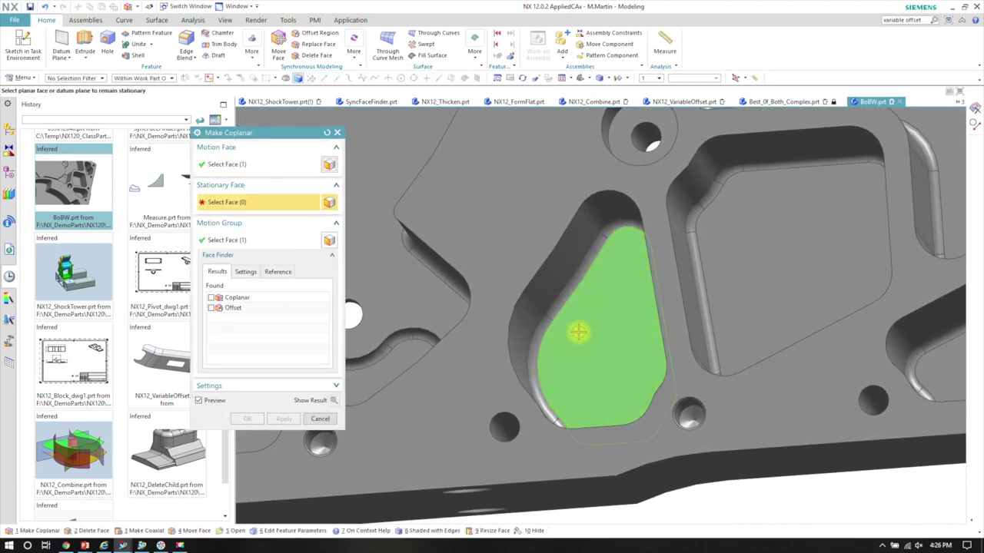
{"action": "left_click", "coordinate": [223, 203]}
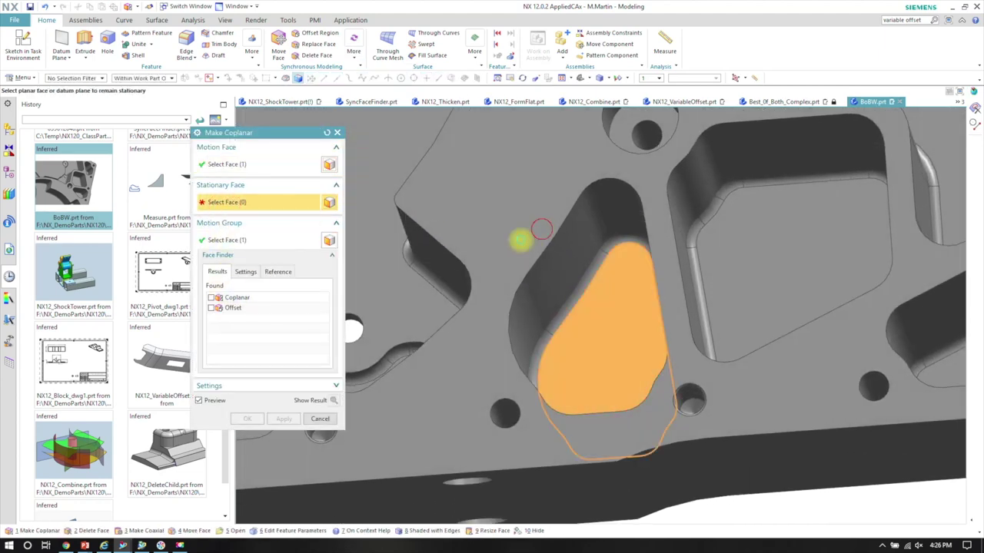
{"action": "left_click", "coordinate": [541, 229]}
{"action": "middle_click_drag", "start_coordinate": [510, 353], "coordinate": [543, 255]}
{"action": "middle_click_drag", "start_coordinate": [605, 249], "coordinate": [538, 246]}
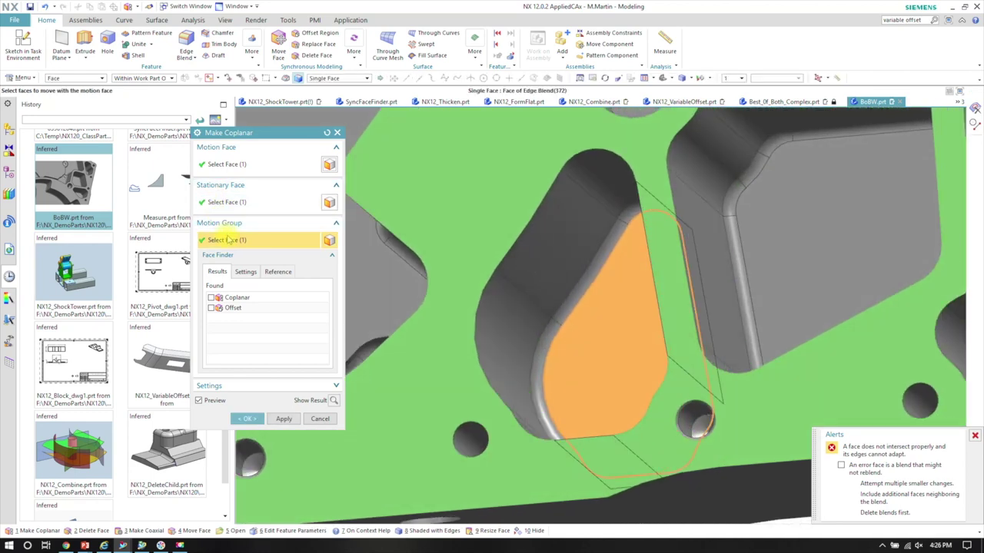
- Try adding the blend faces around the teardrop pocket's floor to the coplanar motion group, then close the command
{"action": "scroll", "coordinate": [589, 222], "scroll_direction": "down", "scroll_amount": 3}
{"action": "left_click", "coordinate": [615, 165]}
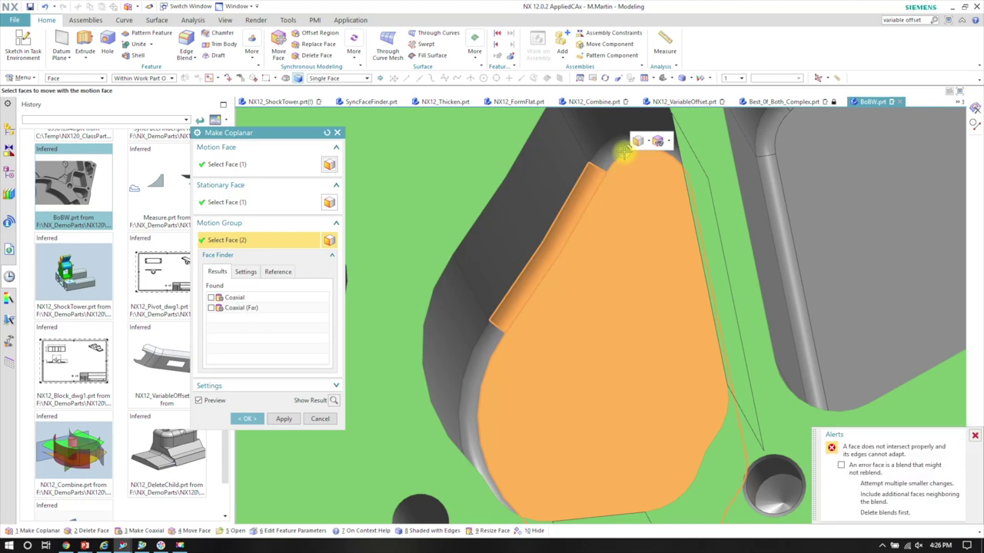
{"action": "left_click", "coordinate": [626, 169]}
{"action": "left_click", "coordinate": [487, 345]}
{"action": "middle_click_drag", "start_coordinate": [521, 405], "coordinate": [565, 501]}
{"action": "left_click", "coordinate": [539, 338]}
{"action": "left_click", "coordinate": [602, 369]}
{"action": "left_click", "coordinate": [693, 374]}
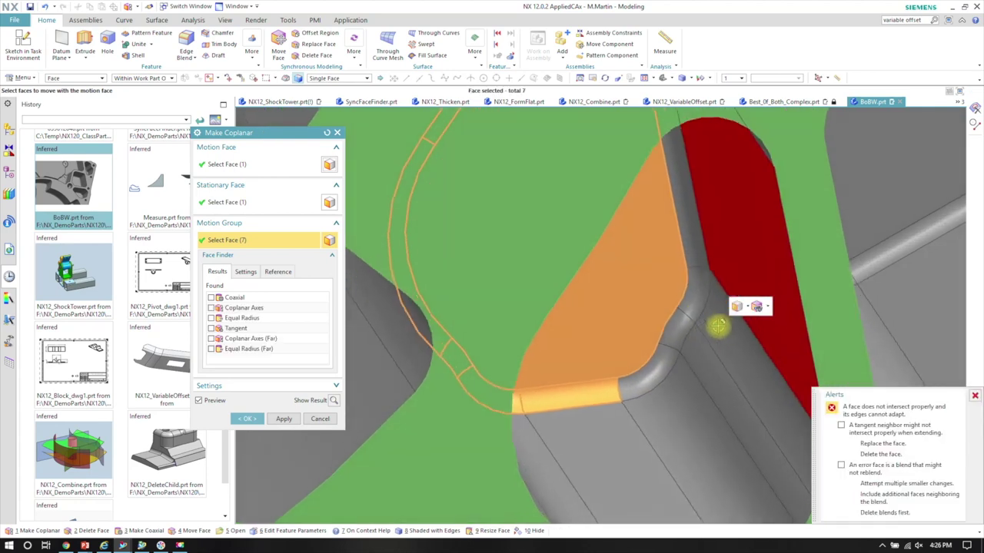
{"action": "left_click", "coordinate": [672, 361]}
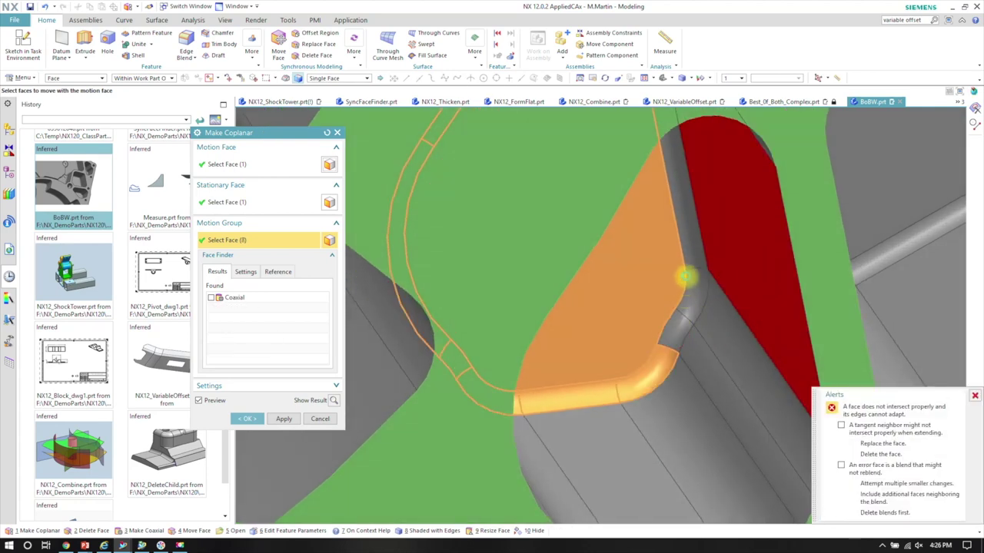
{"action": "left_click", "coordinate": [687, 290]}
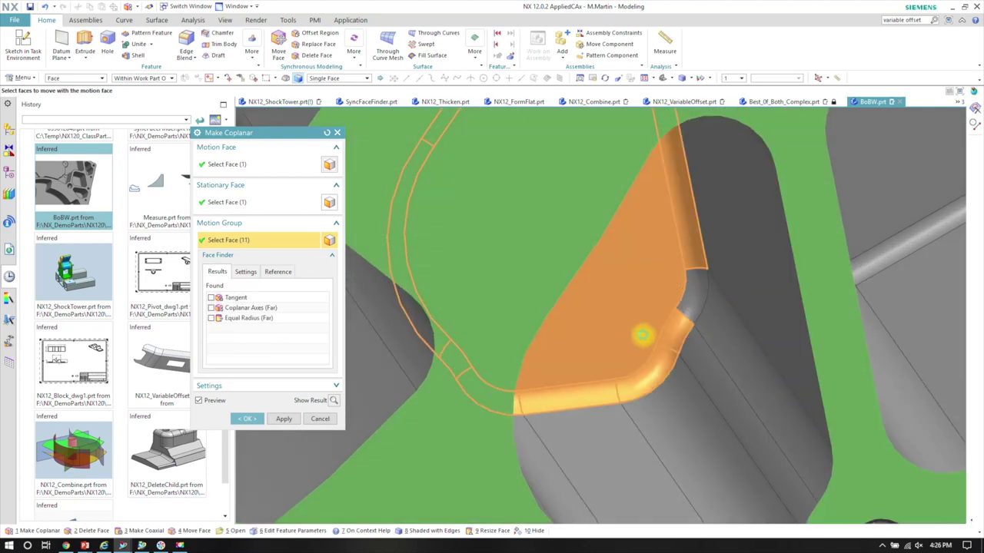
{"action": "middle_click_drag", "start_coordinate": [643, 343], "coordinate": [576, 307]}
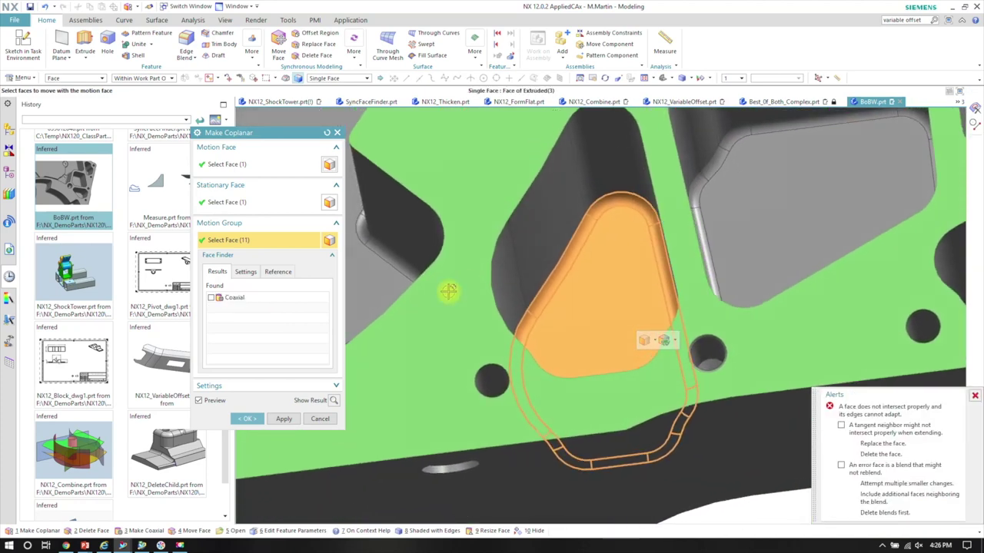
{"action": "left_click", "coordinate": [247, 418]}
- Delete the connected blend faces around the teardrop-shaped pocket's floor, using Delete Face with the Blend type
{"action": "left_click", "coordinate": [354, 48]}
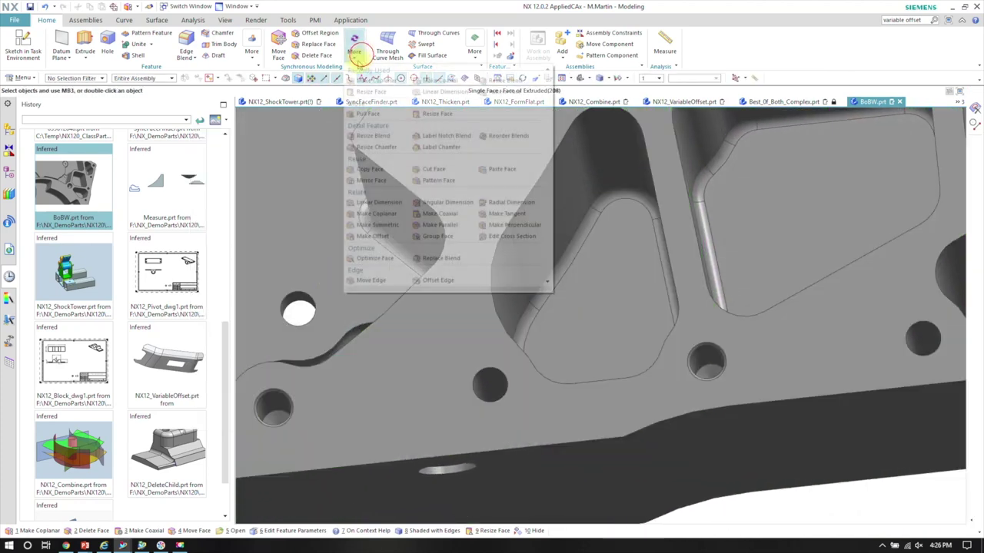
{"action": "left_click", "coordinate": [317, 56]}
{"action": "left_click", "coordinate": [262, 152]}
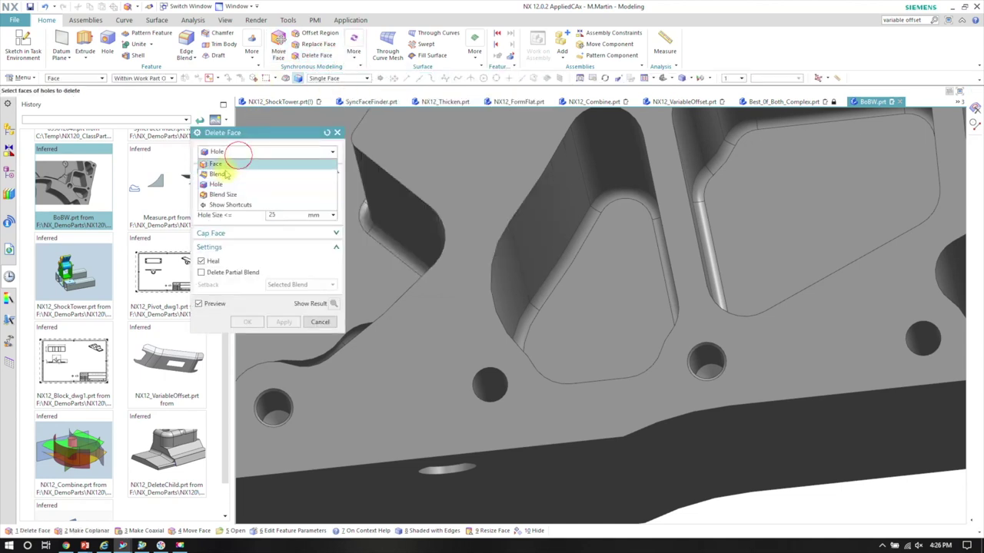
{"action": "left_click", "coordinate": [313, 176]}
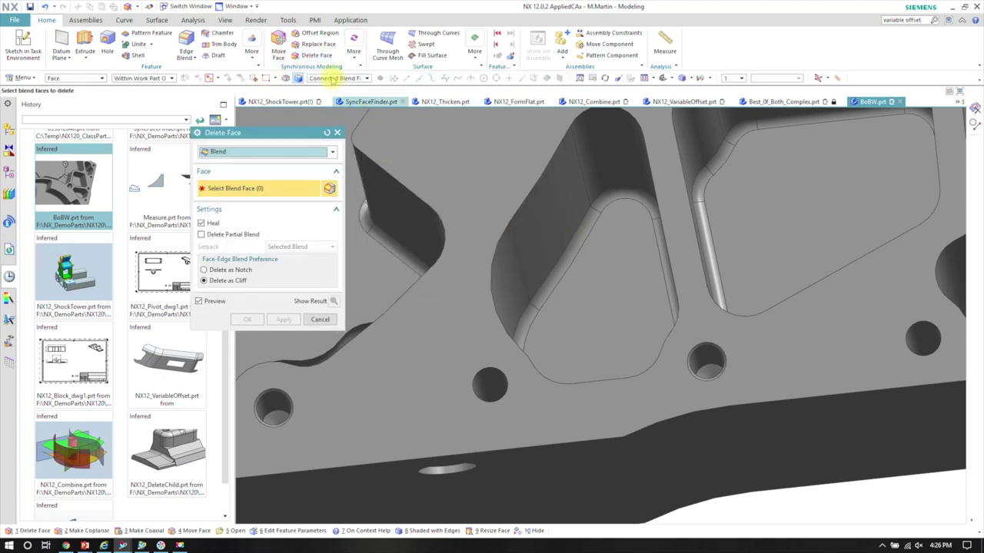
{"action": "left_click", "coordinate": [577, 245]}
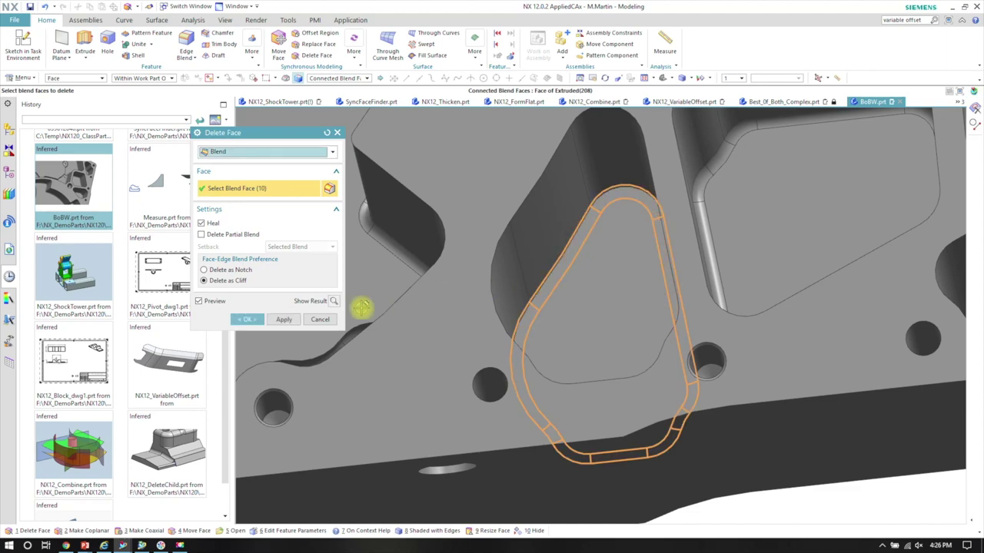
{"action": "left_click", "coordinate": [249, 319]}
- Make the teardrop pocket's floor coplanar with the surrounding plate face, using the plate face as stationary face
{"action": "left_click", "coordinate": [353, 52]}
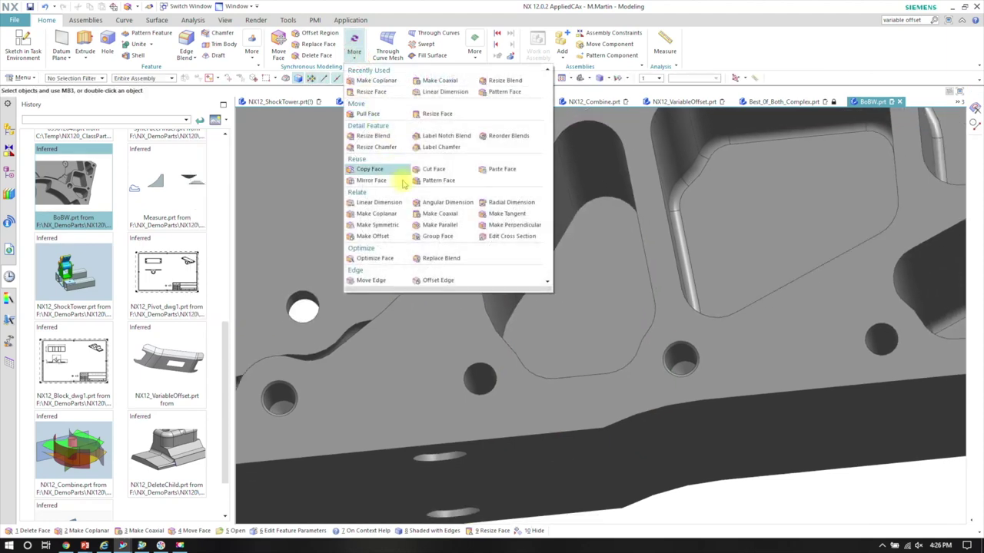
{"action": "left_click", "coordinate": [377, 213]}
{"action": "left_click", "coordinate": [560, 266]}
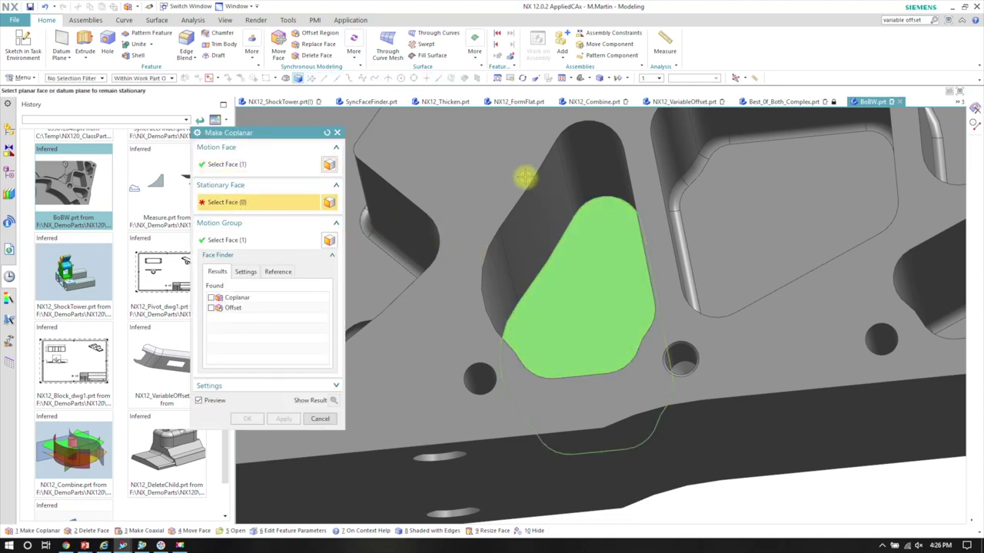
{"action": "left_click", "coordinate": [450, 231]}
{"action": "left_click", "coordinate": [246, 418]}
{"action": "middle_click_drag", "start_coordinate": [553, 316], "coordinate": [576, 275]}
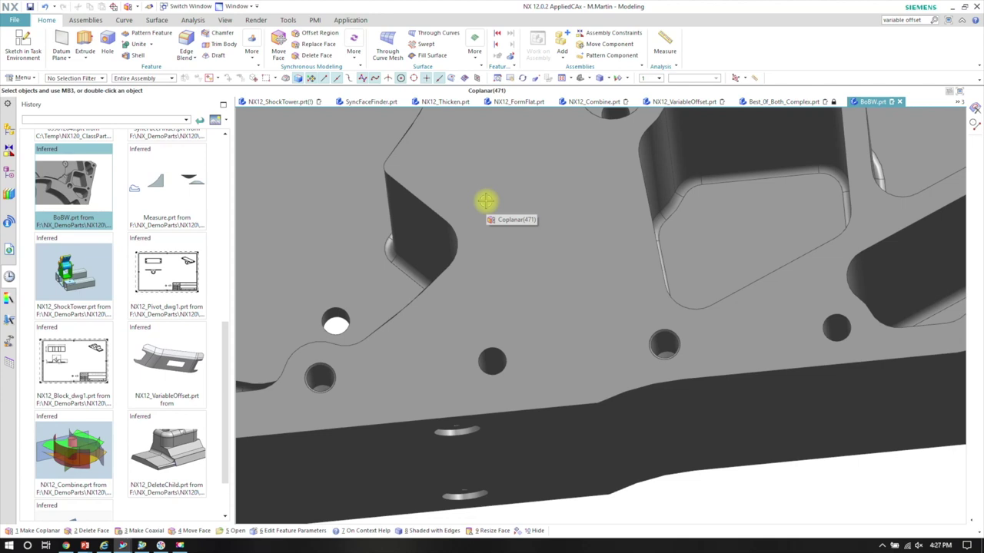
- Try moving the round pocket and hole 17 mm with Move Face, including coaxial and offset faces, then cancel
{"action": "middle_click_drag", "start_coordinate": [520, 240], "coordinate": [584, 246]}
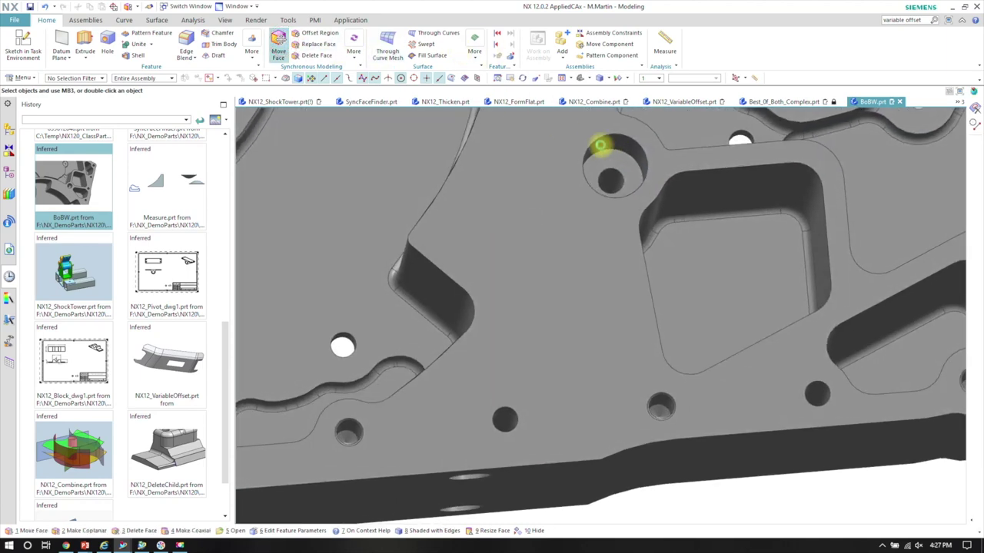
{"action": "left_click", "coordinate": [613, 173]}
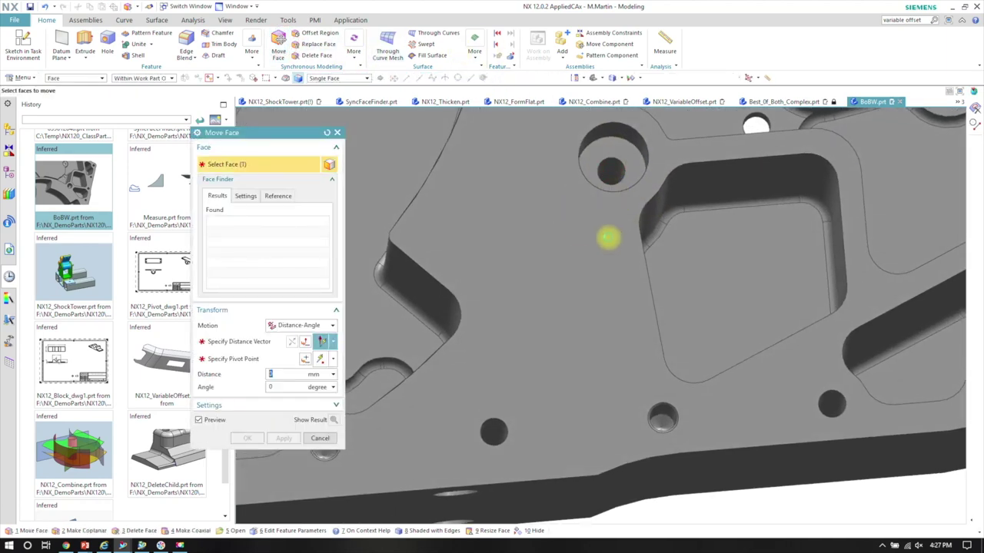
{"action": "middle_click_drag", "start_coordinate": [506, 206], "coordinate": [627, 296]}
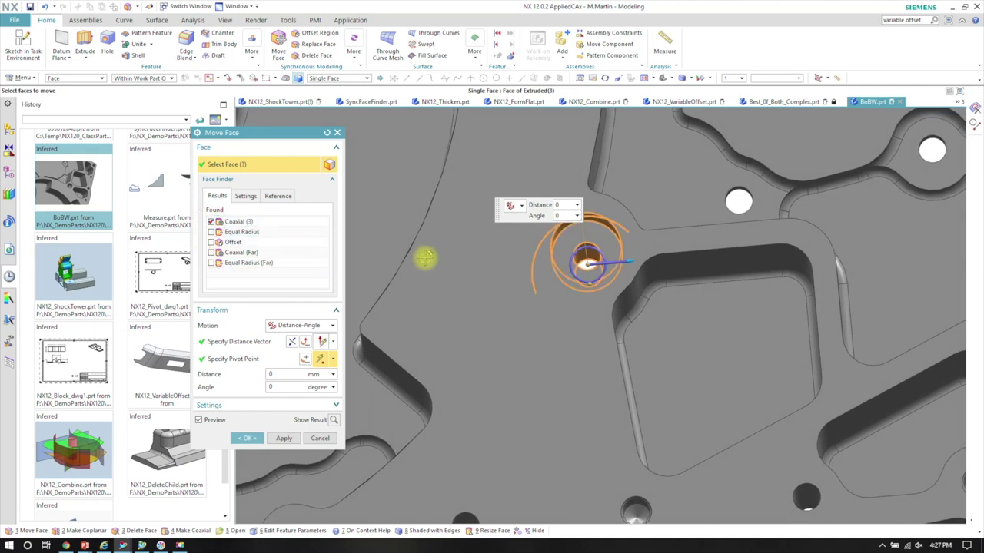
{"action": "middle_click_drag", "start_coordinate": [228, 253], "coordinate": [318, 259]}
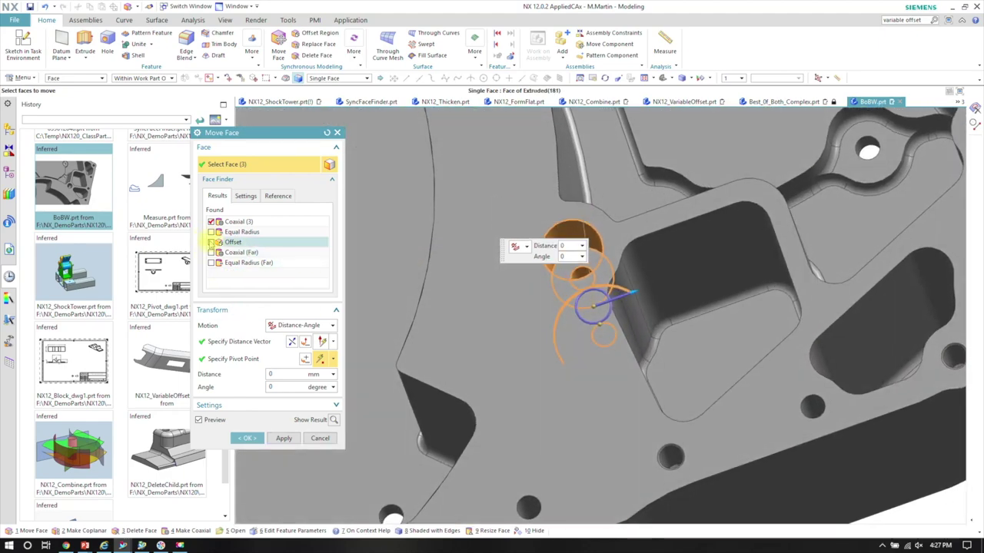
{"action": "middle_click_drag", "start_coordinate": [487, 268], "coordinate": [638, 276]}
{"action": "left_click_drag", "start_coordinate": [639, 277], "coordinate": [687, 275]}
{"action": "middle_click_drag", "start_coordinate": [668, 305], "coordinate": [530, 271]}
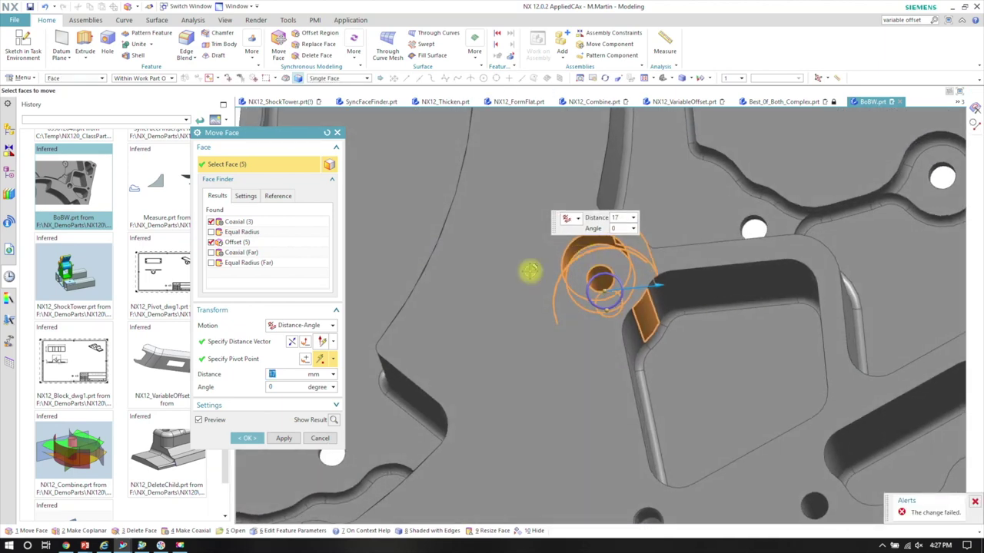
{"action": "left_click", "coordinate": [542, 320]}
{"action": "middle_click_drag", "start_coordinate": [543, 321], "coordinate": [592, 281]}
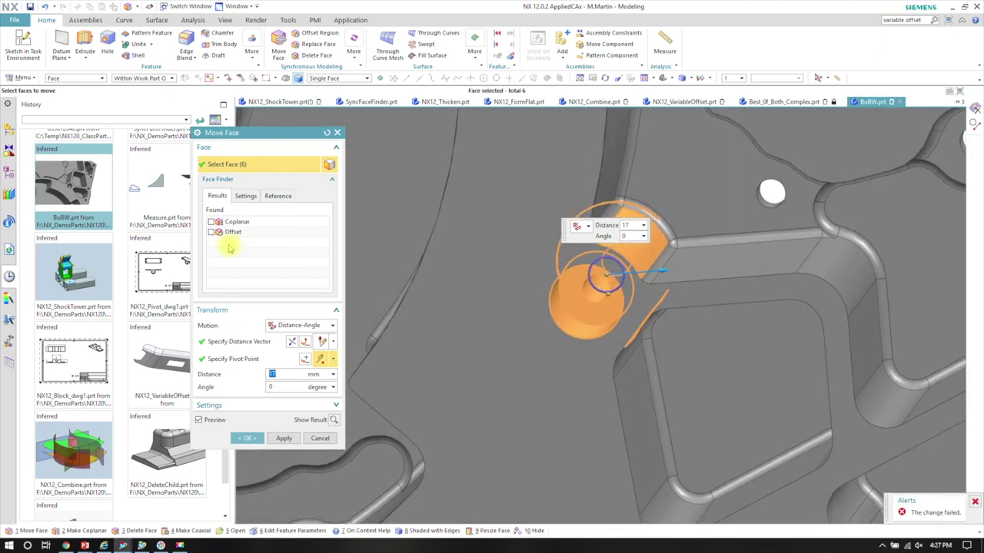
{"action": "left_click", "coordinate": [320, 438]}
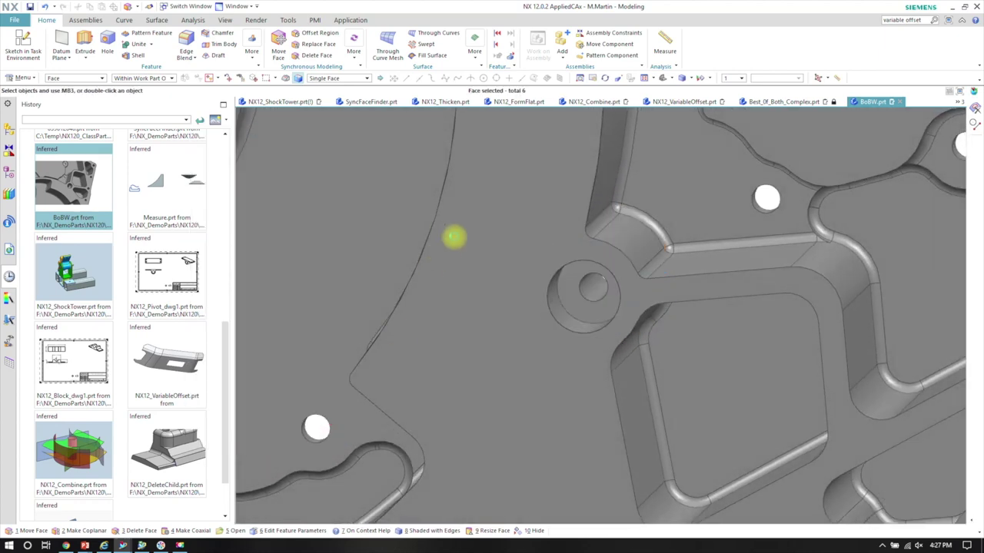
- Try moving the round pocket with its coaxial faces 14 mm, add the offset faces, then cancel the move
{"action": "left_click", "coordinate": [278, 40]}
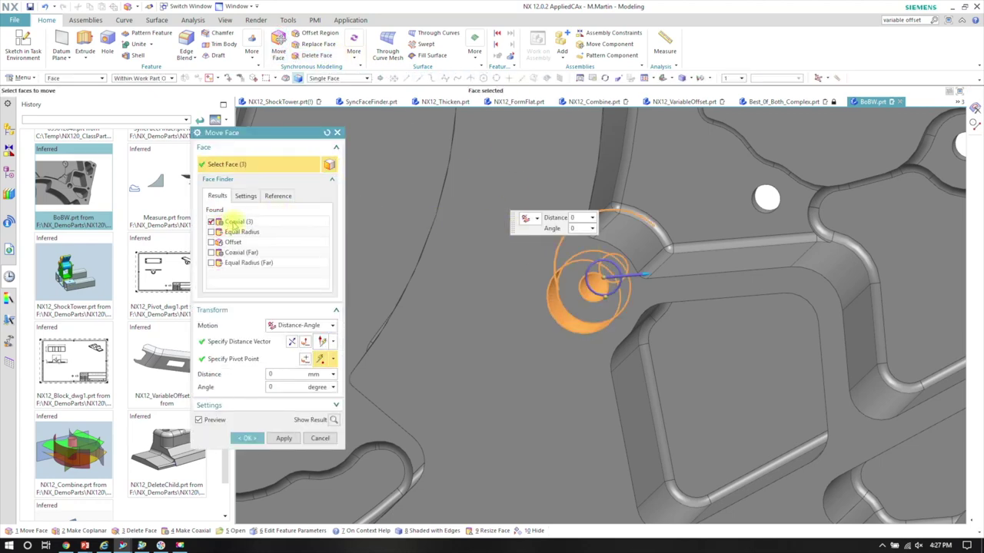
{"action": "middle_click_drag", "start_coordinate": [406, 268], "coordinate": [548, 335]}
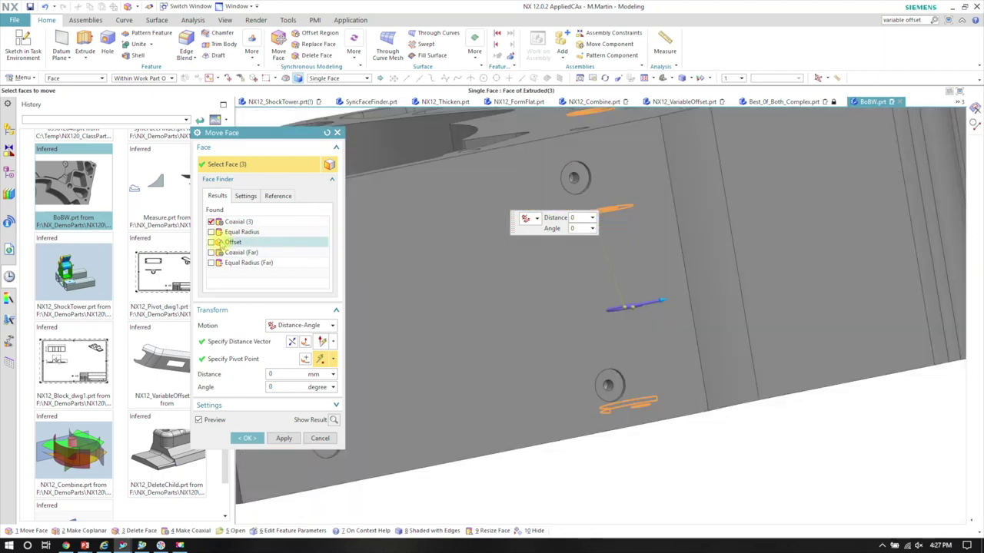
{"action": "middle_click_drag", "start_coordinate": [219, 243], "coordinate": [640, 256]}
{"action": "left_click_drag", "start_coordinate": [658, 256], "coordinate": [688, 247]}
{"action": "middle_click_drag", "start_coordinate": [588, 253], "coordinate": [295, 273]}
{"action": "key", "text": "F8"}
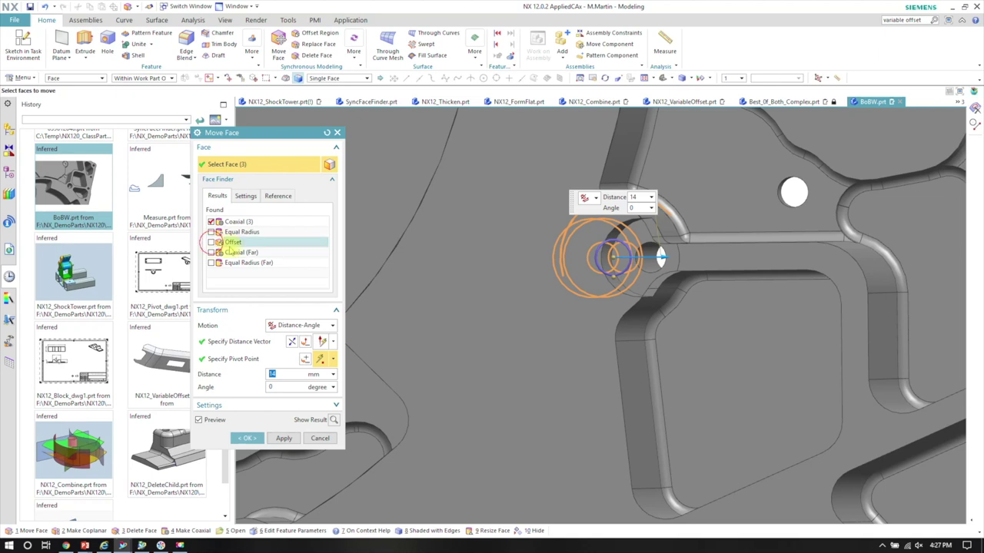
{"action": "left_click", "coordinate": [212, 242]}
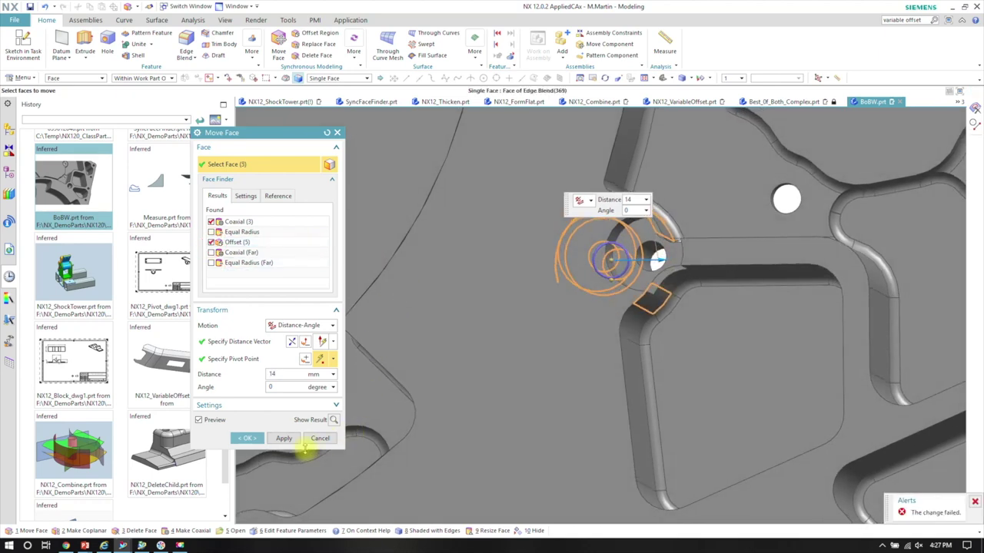
{"action": "left_click", "coordinate": [319, 438]}
- Move the round pocket, its center hole and the coaxial boss walls 34 mm along the rib with Move Face
{"action": "left_click", "coordinate": [353, 53]}
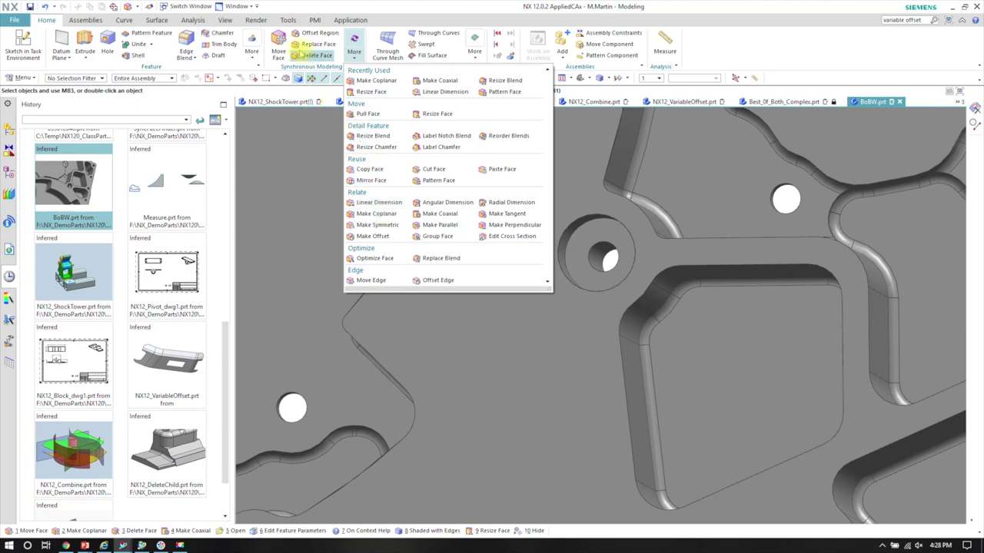
{"action": "left_click", "coordinate": [279, 42]}
{"action": "middle_click_drag", "start_coordinate": [594, 228], "coordinate": [594, 183]}
{"action": "left_click", "coordinate": [569, 212]}
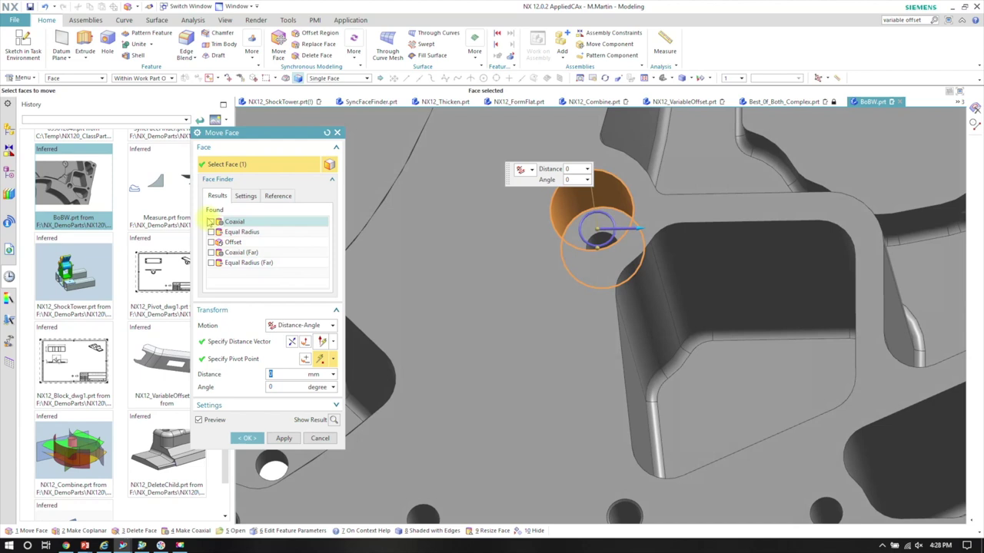
{"action": "middle_click_drag", "start_coordinate": [556, 291], "coordinate": [505, 275]}
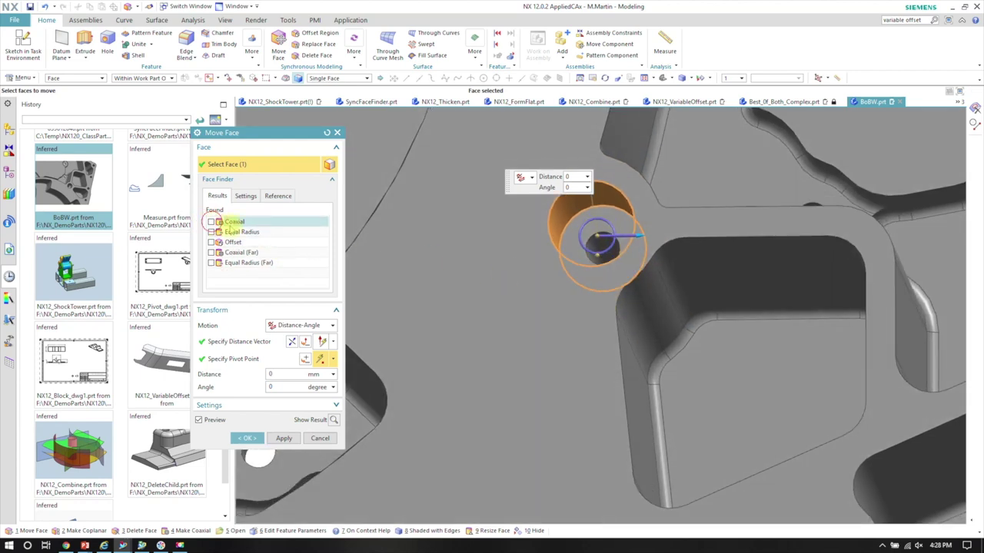
{"action": "left_click", "coordinate": [211, 221]}
{"action": "left_click_drag", "start_coordinate": [661, 240], "coordinate": [744, 241]}
{"action": "middle_click_drag", "start_coordinate": [744, 241], "coordinate": [742, 277]}
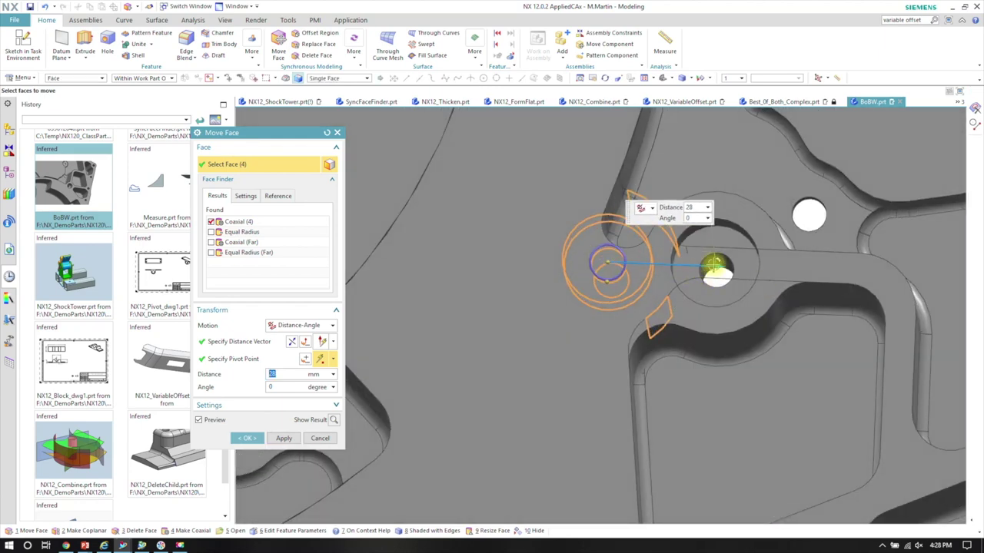
{"action": "left_click_drag", "start_coordinate": [726, 267], "coordinate": [745, 267]}
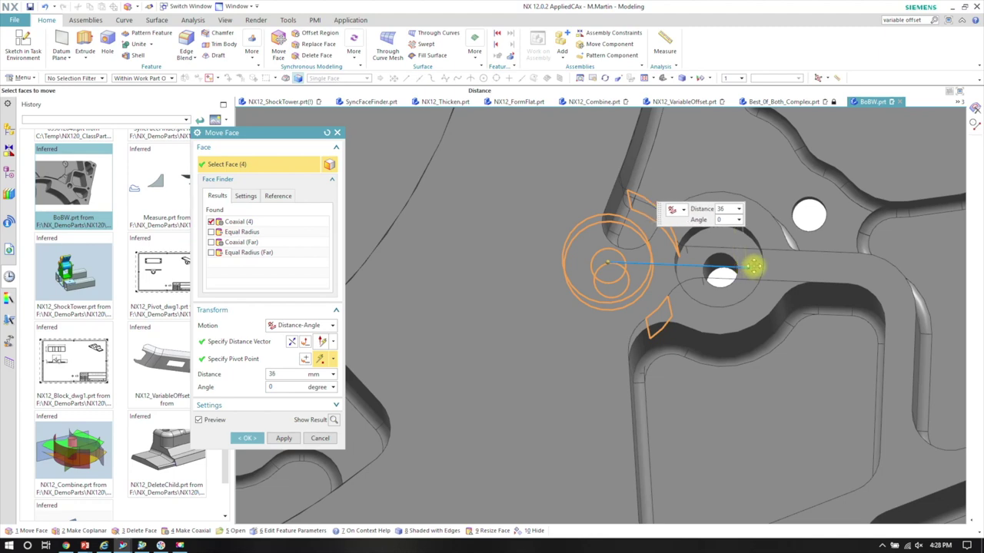
{"action": "middle_click_drag", "start_coordinate": [672, 271], "coordinate": [435, 301]}
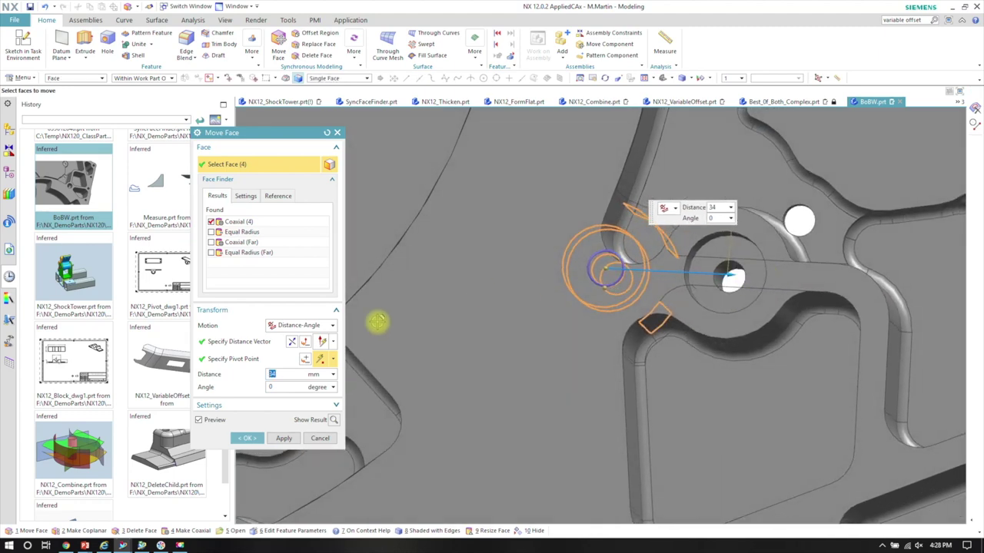
{"action": "middle_click", "coordinate": [514, 353]}
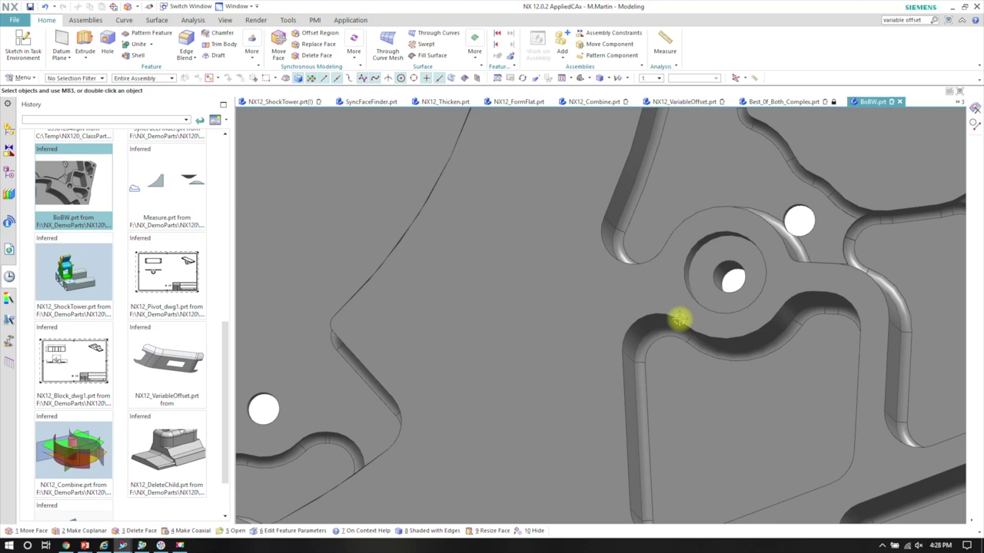
- Try deleting all blends up to 5 mm across the part, using Delete Face with the Blend Size type
{"action": "scroll", "coordinate": [679, 318], "scroll_direction": "down", "scroll_amount": 6}
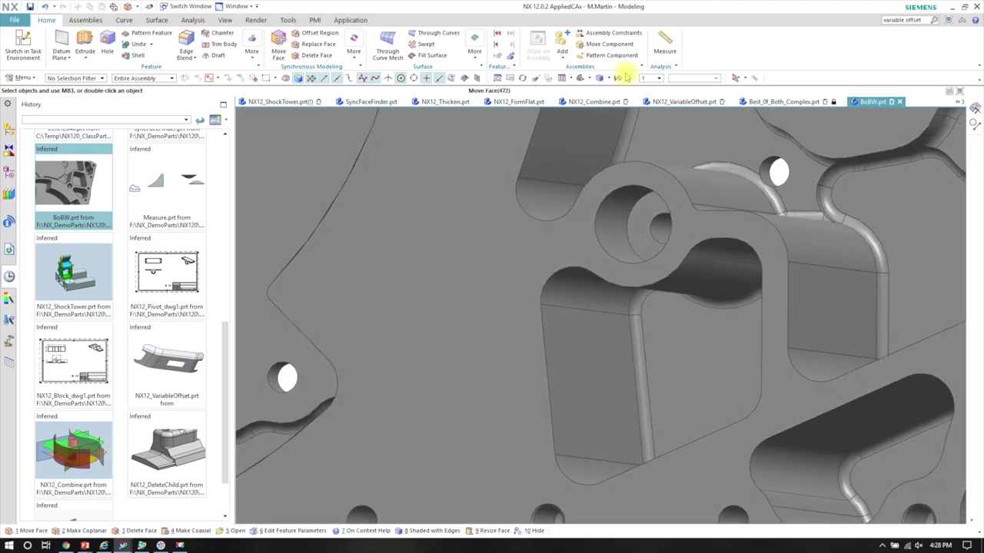
{"action": "scroll", "coordinate": [714, 286], "scroll_direction": "down", "scroll_amount": 4}
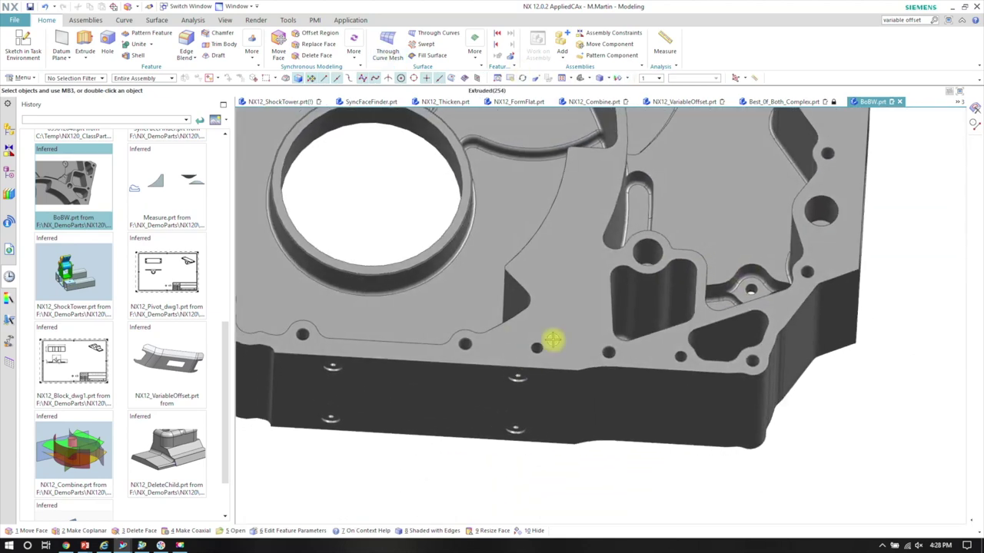
{"action": "middle_click_drag", "start_coordinate": [597, 298], "coordinate": [892, 532]}
{"action": "middle_click_drag", "start_coordinate": [820, 470], "coordinate": [323, 293]}
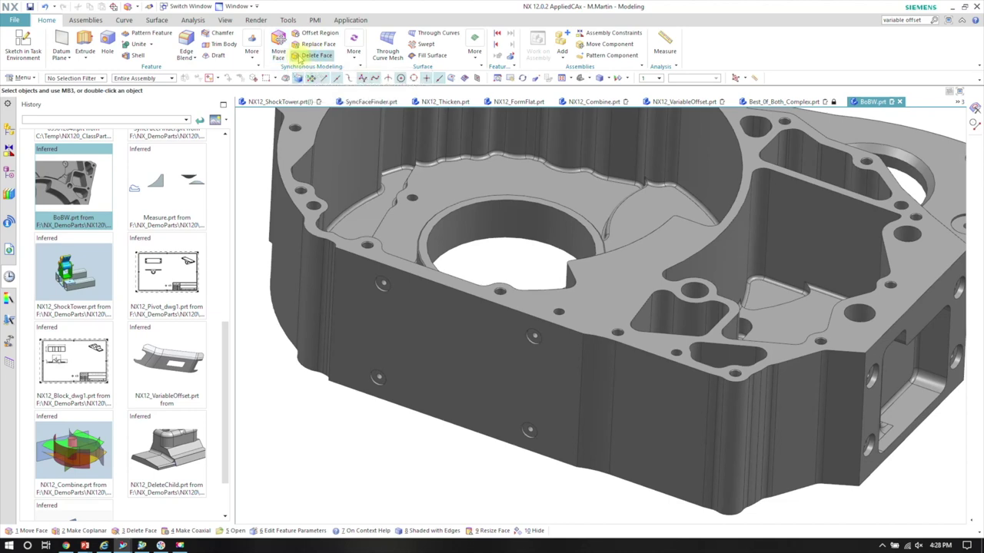
{"action": "left_click", "coordinate": [253, 151]}
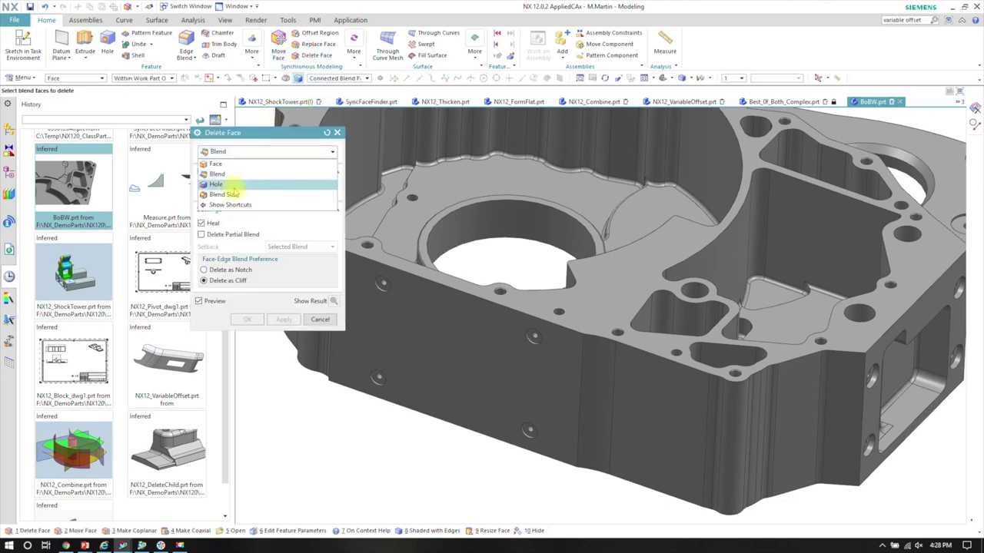
{"action": "left_click", "coordinate": [241, 193]}
{"action": "scroll", "coordinate": [769, 315], "scroll_direction": "up", "scroll_amount": 5}
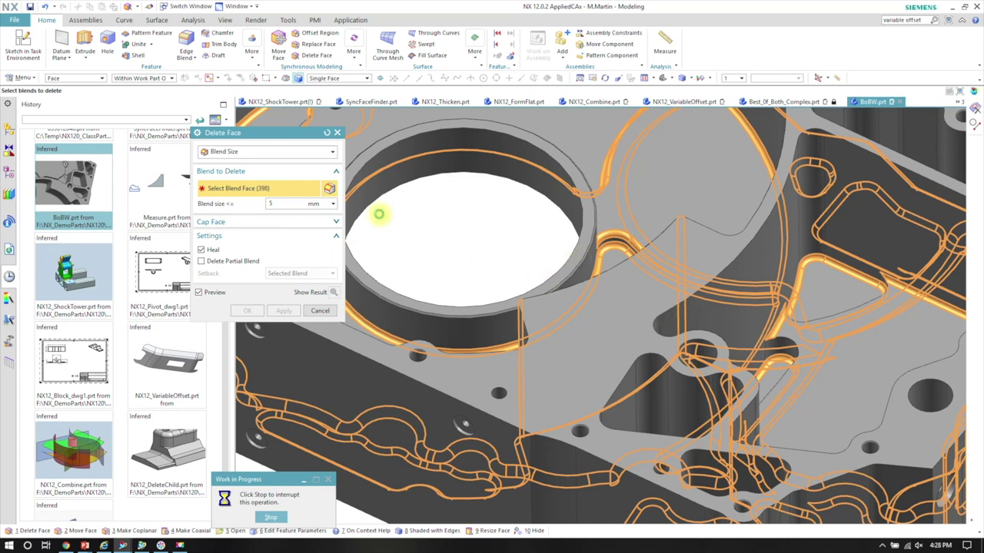
{"action": "scroll", "coordinate": [531, 244], "scroll_direction": "down", "scroll_amount": 4}
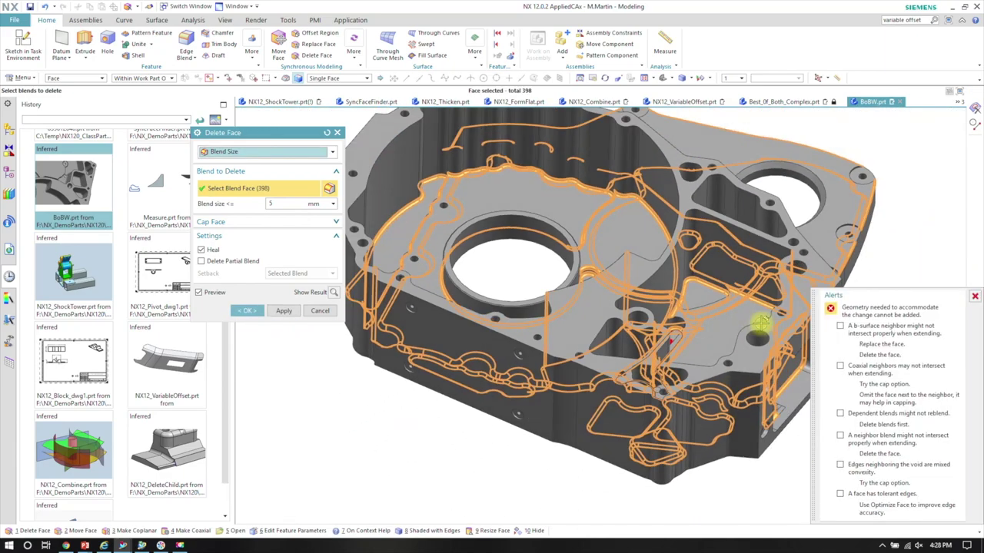
- Highlight the faces behind the b-surface neighbor and coaxial neighbor alerts, then cancel the blend deletion
{"action": "left_click", "coordinate": [840, 326]}
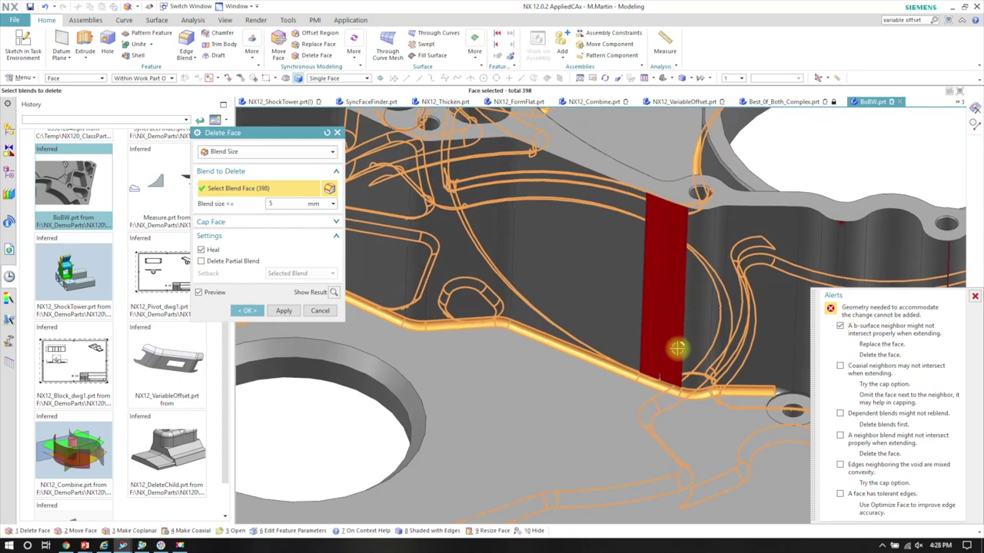
{"action": "left_click", "coordinate": [840, 366]}
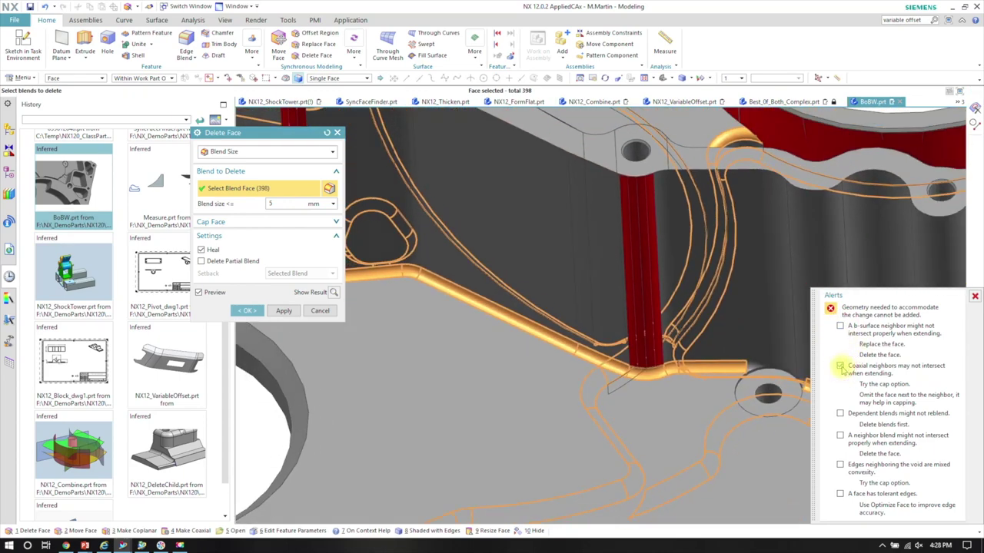
{"action": "left_click", "coordinate": [319, 310]}
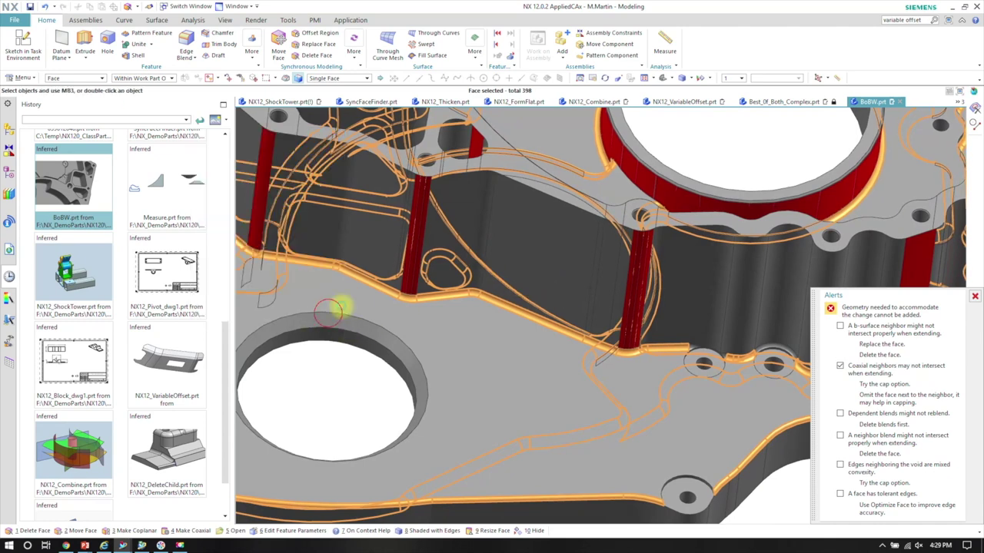
- Delete the connected blend chain where the outer wall meets the lower flange, using Delete Face with the Blend type
{"action": "left_click", "coordinate": [317, 44]}
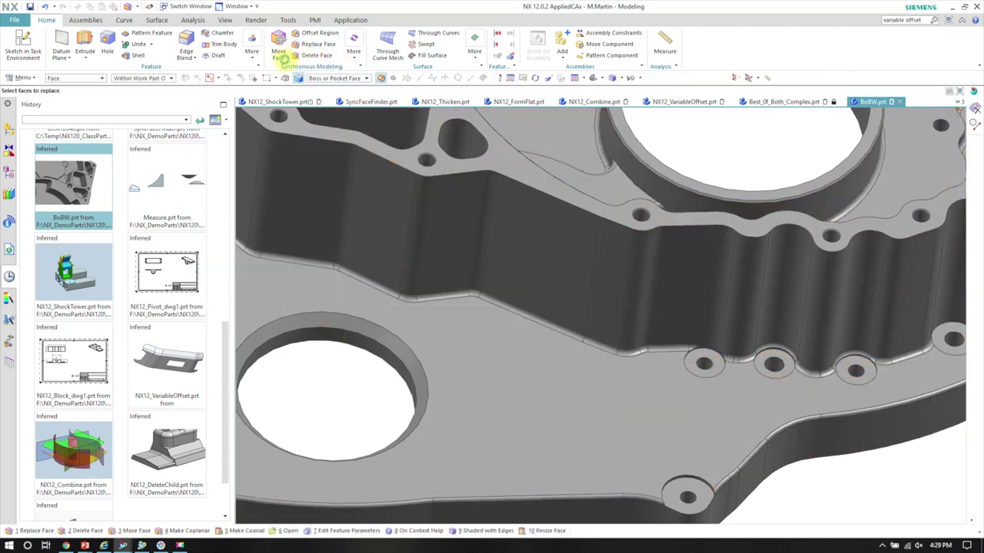
{"action": "left_click", "coordinate": [312, 55]}
{"action": "left_click", "coordinate": [259, 152]}
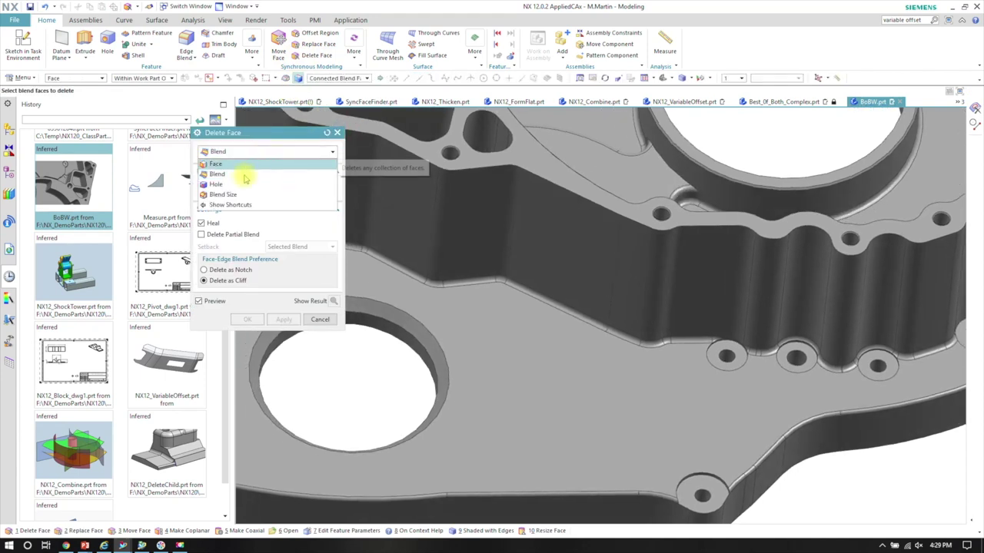
{"action": "left_click", "coordinate": [240, 175]}
{"action": "left_click", "coordinate": [571, 309]}
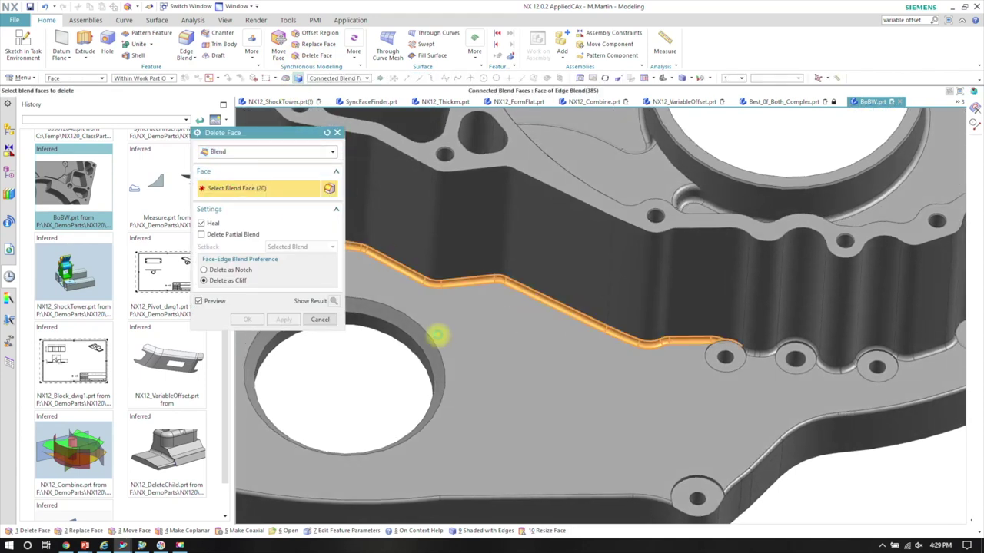
{"action": "middle_click_drag", "start_coordinate": [534, 365], "coordinate": [513, 359]}
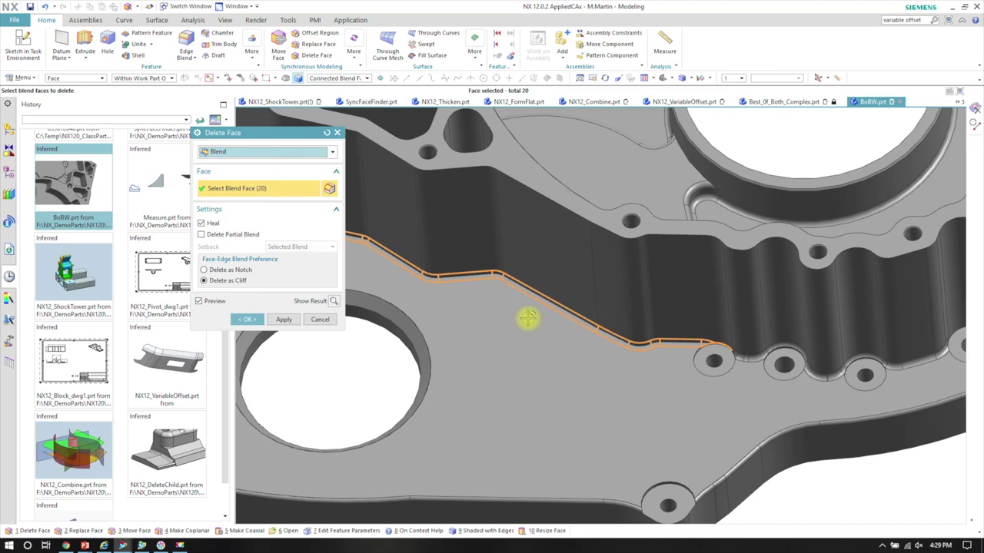
{"action": "left_click", "coordinate": [284, 320]}
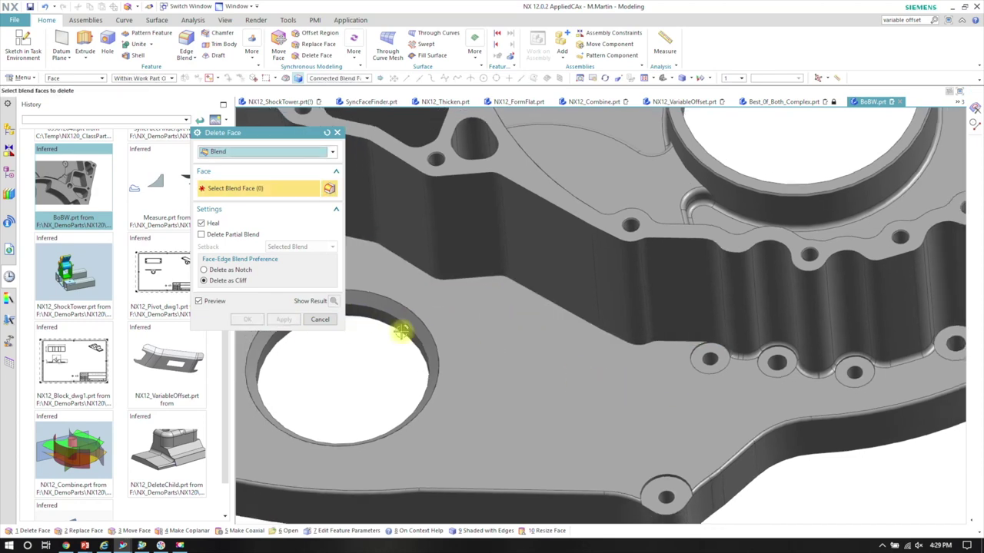
{"action": "left_click", "coordinate": [329, 321]}
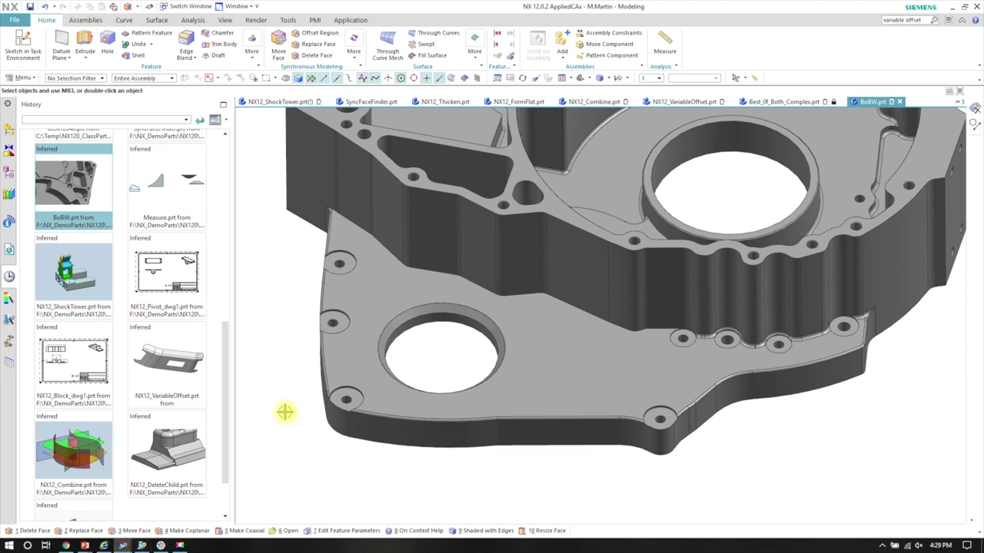
- Switch to Make_Offset.prt and cut the cover with a section view through the dome
{"action": "key", "text": "ctrl+Tab"}
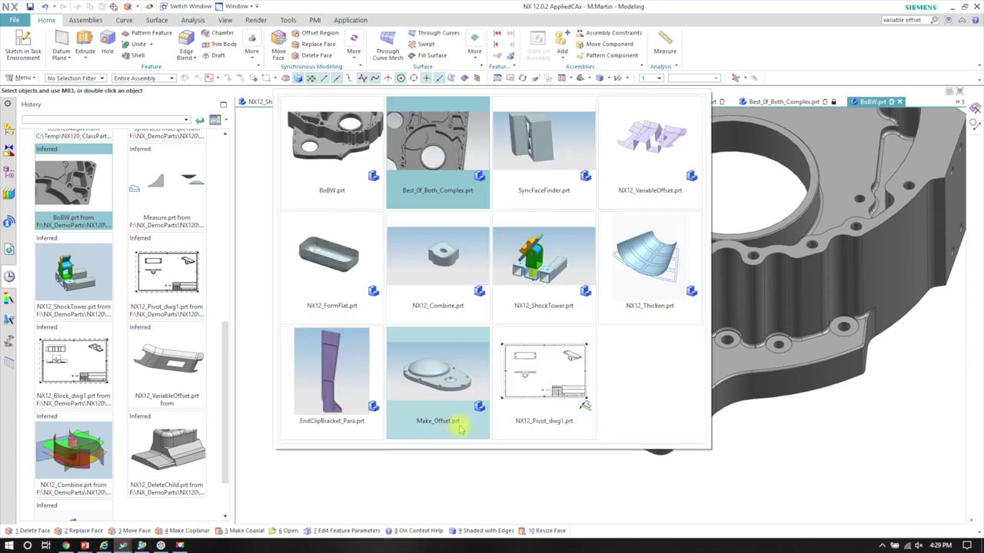
{"action": "left_click", "coordinate": [457, 363]}
{"action": "middle_click_drag", "start_coordinate": [454, 336], "coordinate": [478, 232]}
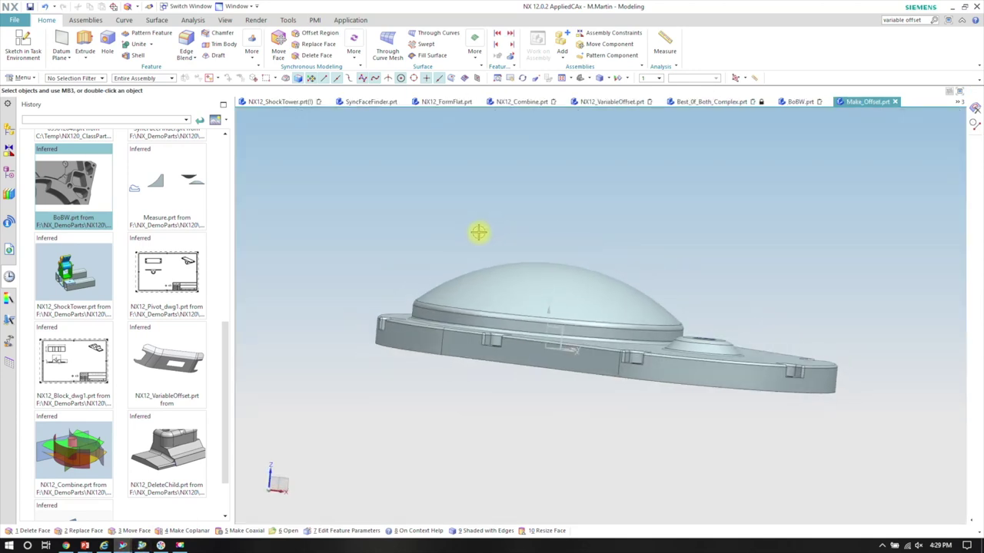
{"action": "key", "text": "ctrl+h"}
{"action": "middle_click", "coordinate": [541, 259]}
{"action": "middle_click_drag", "start_coordinate": [540, 259], "coordinate": [538, 131]}
- Use Make Offset to move the dome cavity's flat inner face to 6 mm from the stationary outer dome face
{"action": "left_click", "coordinate": [354, 46]}
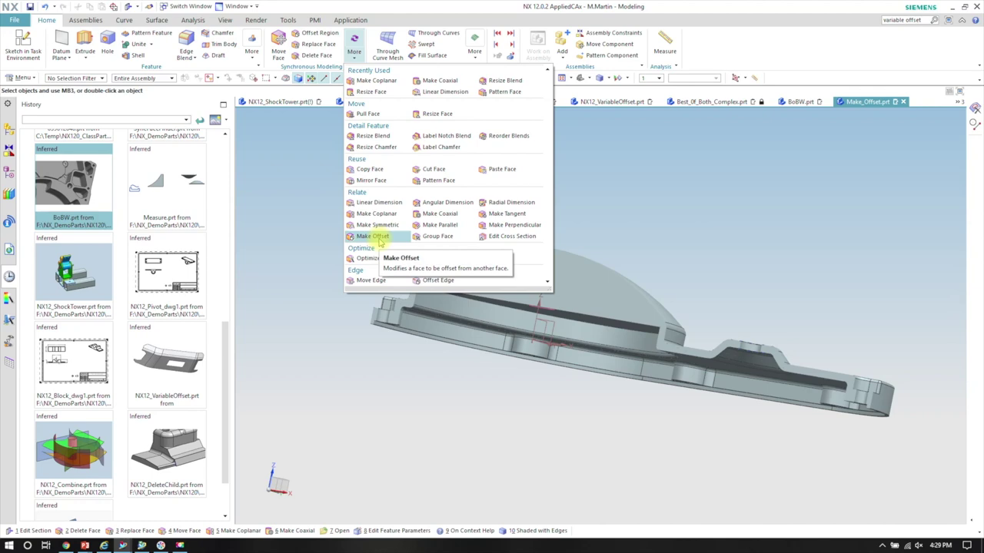
{"action": "left_click", "coordinate": [378, 239]}
{"action": "middle_click_drag", "start_coordinate": [733, 272], "coordinate": [748, 367]}
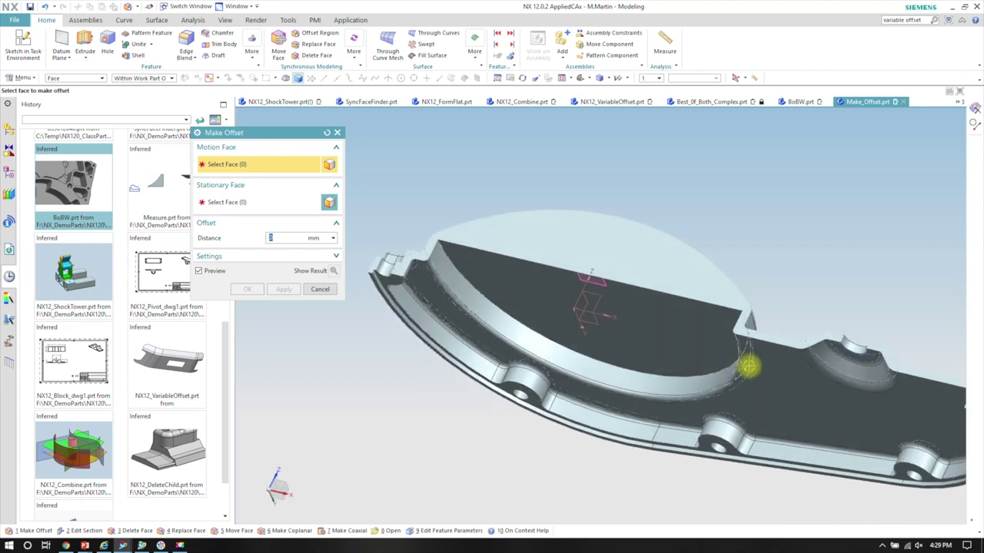
{"action": "scroll", "coordinate": [494, 290], "scroll_direction": "up", "scroll_amount": 5}
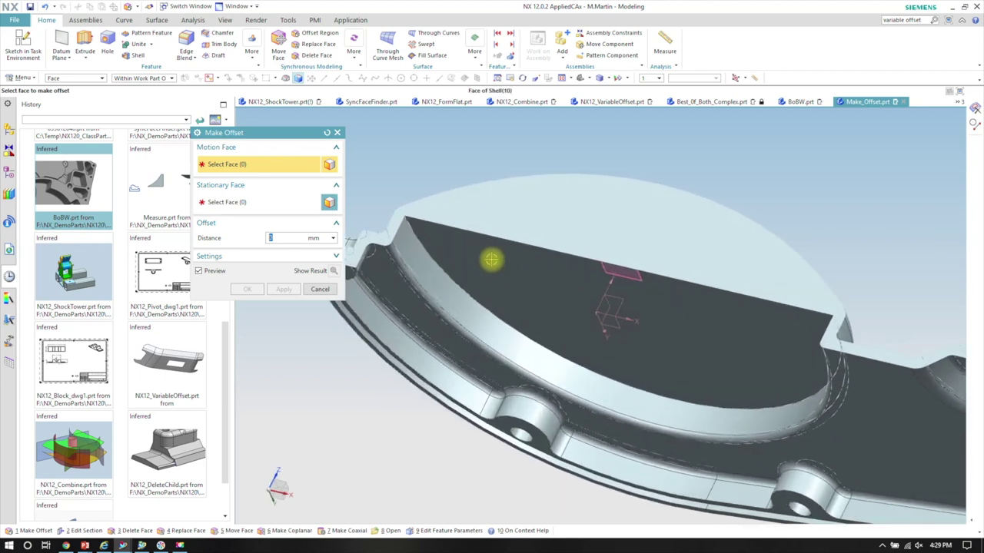
{"action": "middle_click_drag", "start_coordinate": [452, 249], "coordinate": [461, 249], "text": "shift"}
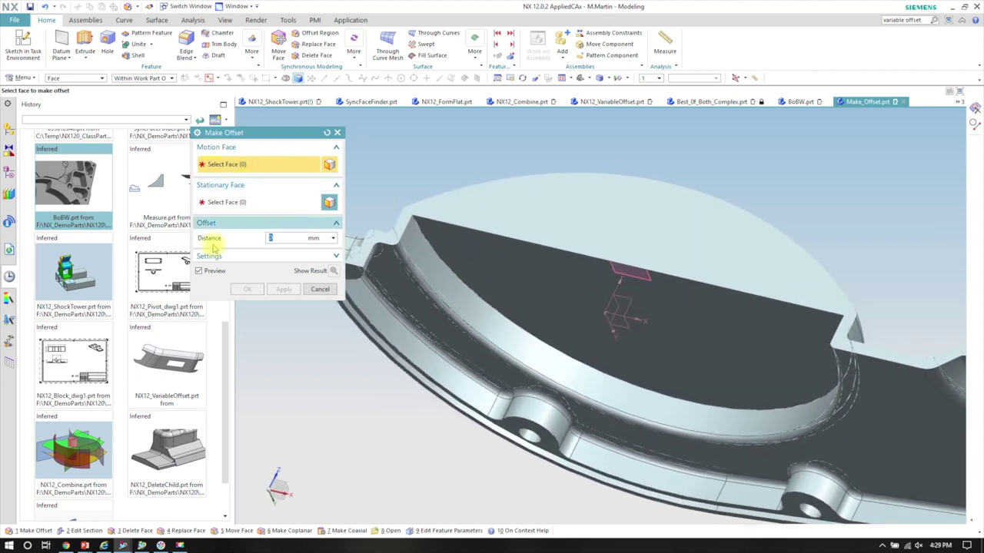
{"action": "middle_click", "coordinate": [423, 266]}
{"action": "middle_click_drag", "start_coordinate": [396, 256], "coordinate": [686, 191]}
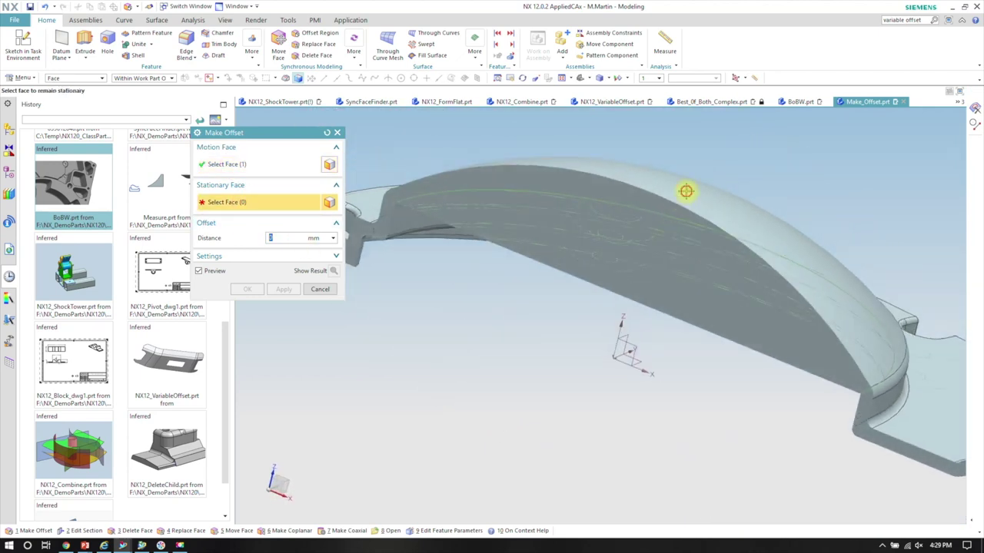
{"action": "left_click", "coordinate": [685, 191]}
{"action": "type", "text": "6"}
{"action": "key", "text": "Return"}
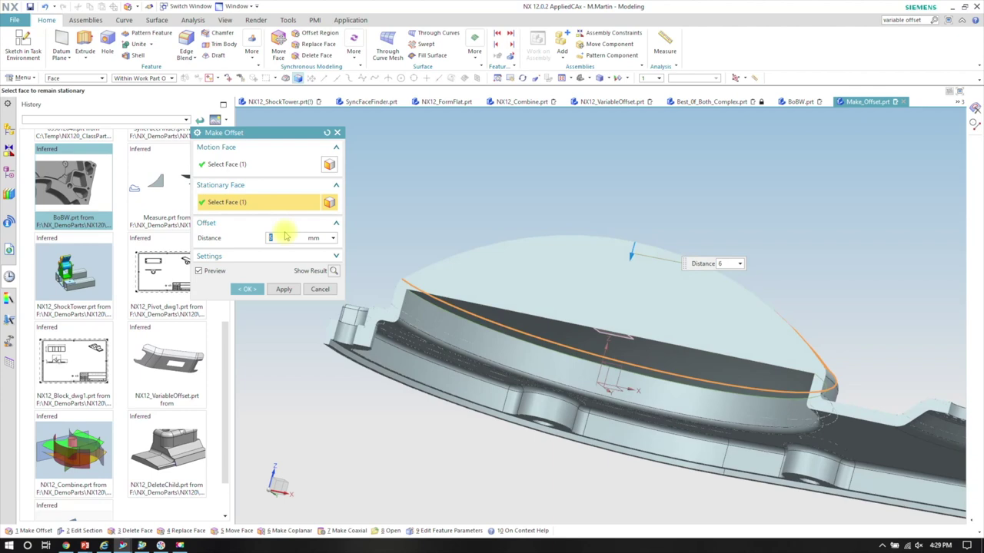
{"action": "left_click", "coordinate": [251, 289]}
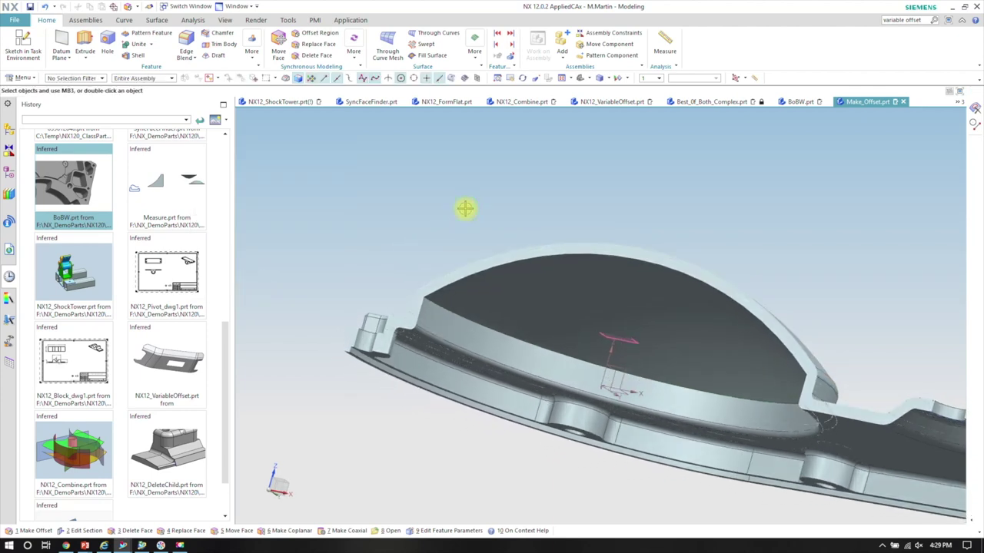
- Turn off the section clipping and examine the cover's inner and outer shape and the end of its model history
{"action": "mouse_move", "coordinate": [556, 176]}
{"action": "middle_mouse_down"}
{"action": "mouse_move", "coordinate": [564, 261]}
{"action": "mouse_move", "coordinate": [481, 341]}
{"action": "mouse_move", "coordinate": [644, 250]}
{"action": "mouse_move", "coordinate": [720, 446]}
{"action": "mouse_move", "coordinate": [505, 220]}
{"action": "mouse_move", "coordinate": [492, 230]}
{"action": "middle_mouse_up"}
{"action": "left_click", "coordinate": [9, 168]}
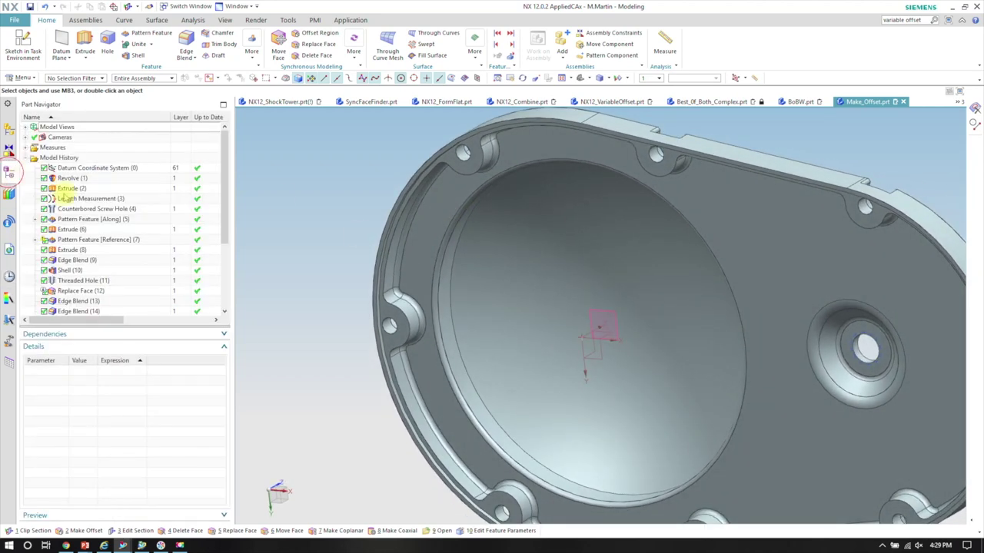
{"action": "scroll", "coordinate": [120, 292], "scroll_direction": "down", "scroll_amount": 5}
{"action": "middle_click_drag", "start_coordinate": [600, 323], "coordinate": [453, 413]}
{"action": "middle_click_drag", "start_coordinate": [468, 498], "coordinate": [469, 262]}
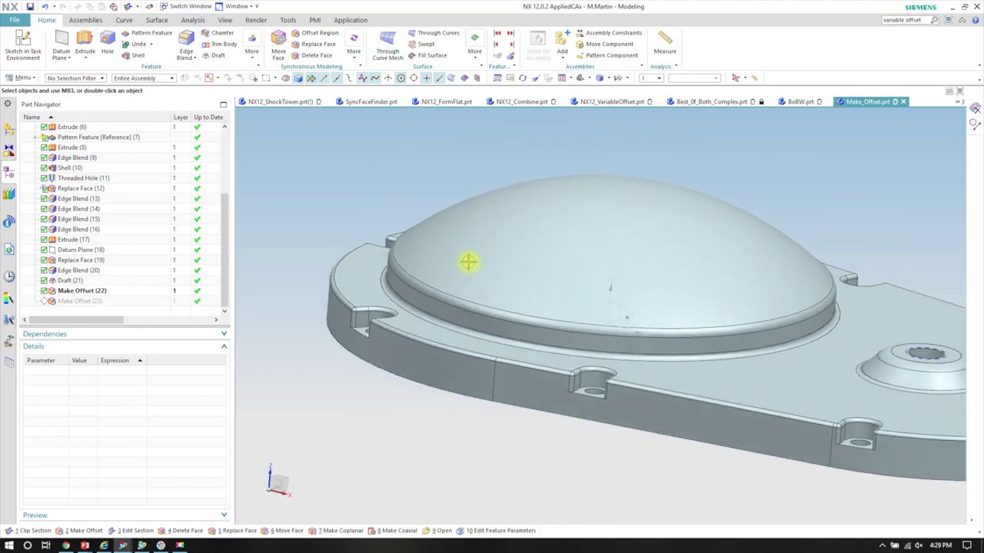
{"action": "mouse_move", "coordinate": [555, 247]}
{"action": "middle_mouse_down"}
{"action": "mouse_move", "coordinate": [551, 282]}
{"action": "mouse_move", "coordinate": [576, 252]}
{"action": "mouse_move", "coordinate": [521, 286]}
{"action": "mouse_move", "coordinate": [658, 257]}
{"action": "mouse_move", "coordinate": [678, 262]}
{"action": "middle_mouse_up"}
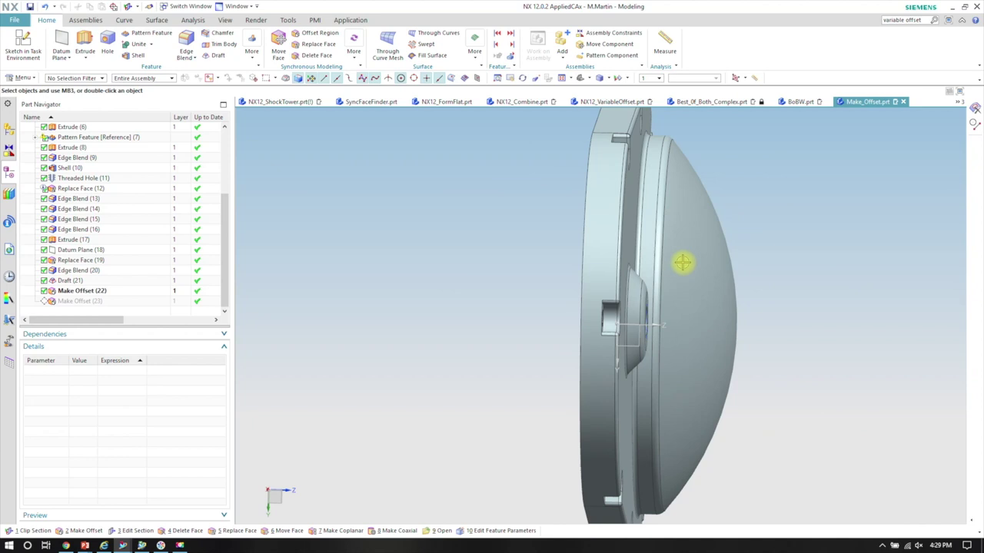
{"action": "key", "text": "super"}
{"action": "left_click", "coordinate": [538, 178]}
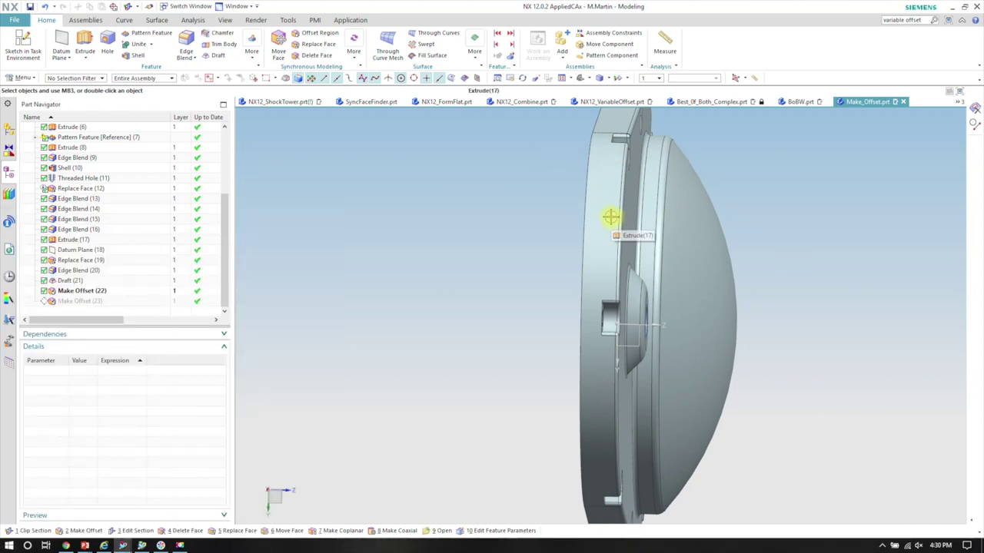
- Section the cover through the dome again with the One Plane type to expose its wall
{"action": "key", "text": "ctrl+h"}
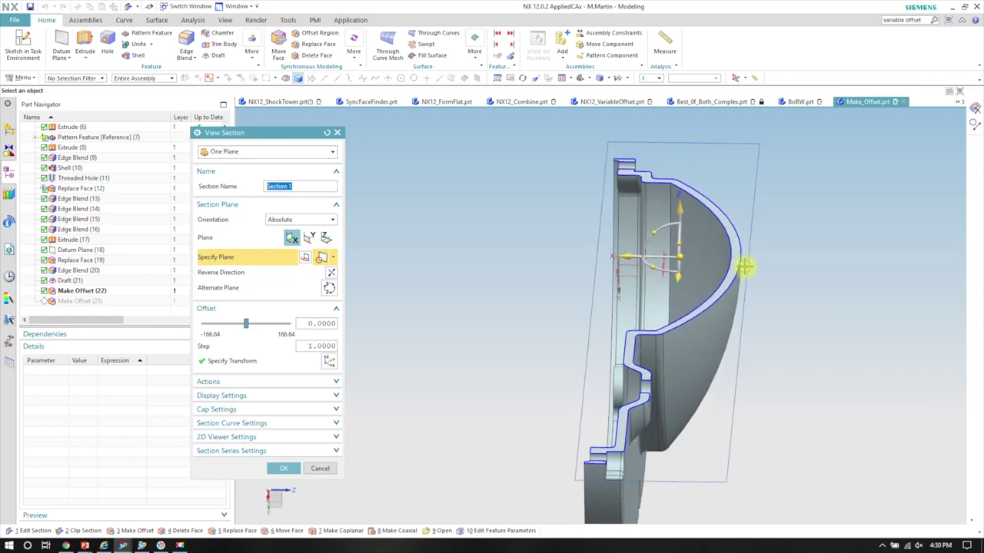
{"action": "middle_click_drag", "start_coordinate": [746, 264], "coordinate": [495, 280]}
{"action": "left_click", "coordinate": [283, 468]}
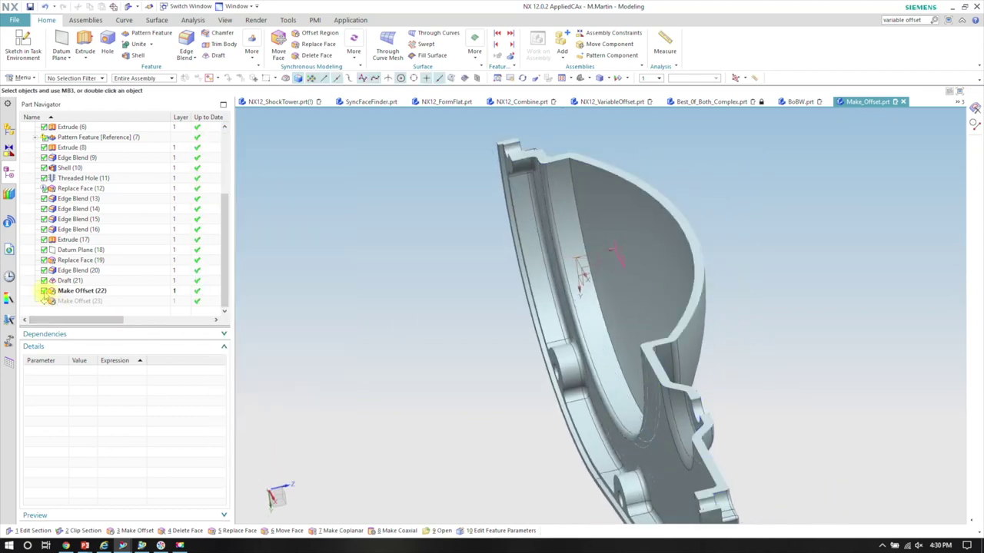
- Suppress the Make Offset feature to compare the dome's inner wall, and unsuppress it
{"action": "left_click", "coordinate": [44, 291]}
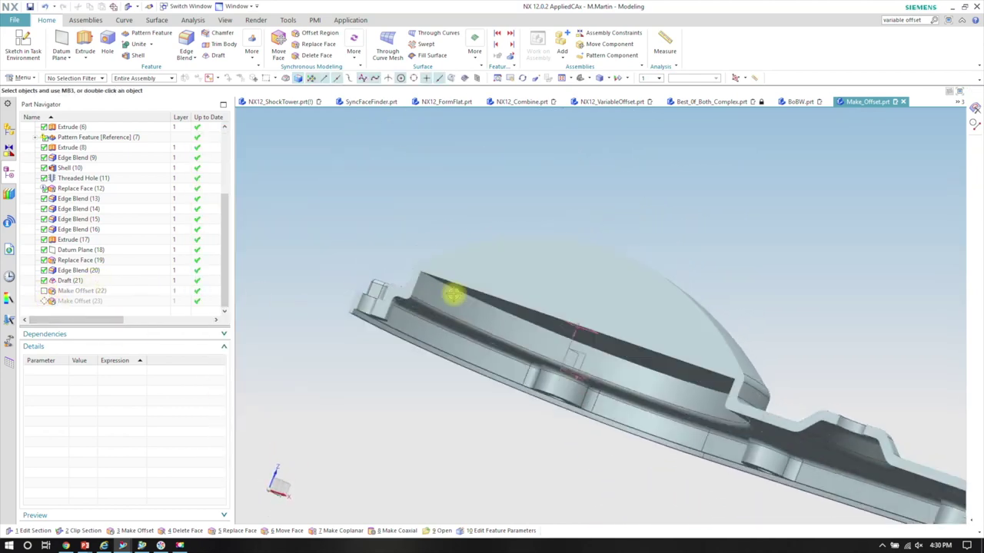
{"action": "middle_click_drag", "start_coordinate": [453, 295], "coordinate": [510, 294]}
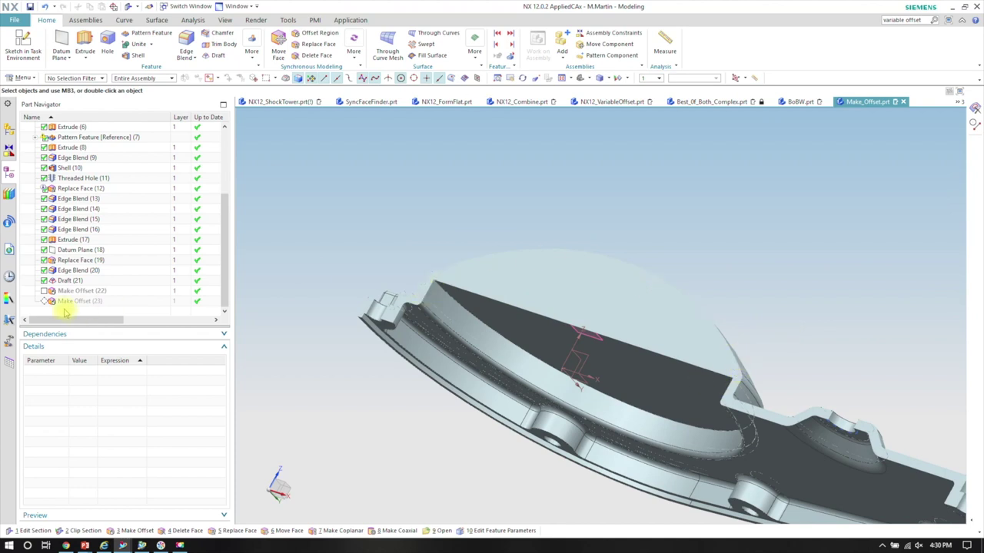
{"action": "left_click", "coordinate": [44, 291]}
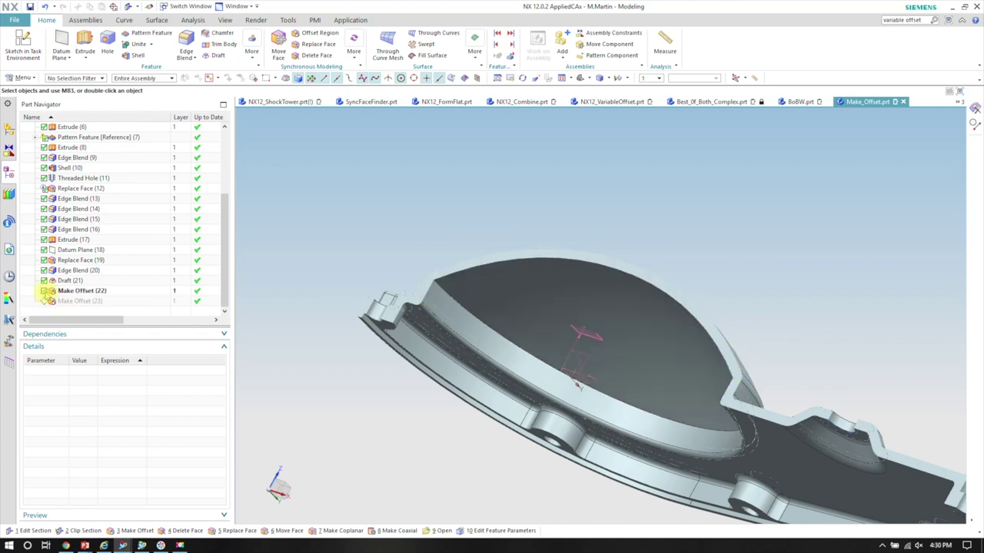
{"action": "middle_click_drag", "start_coordinate": [365, 306], "coordinate": [429, 256]}
{"action": "middle_click_drag", "start_coordinate": [443, 205], "coordinate": [587, 130]}
{"action": "middle_click_drag", "start_coordinate": [817, 153], "coordinate": [555, 136]}
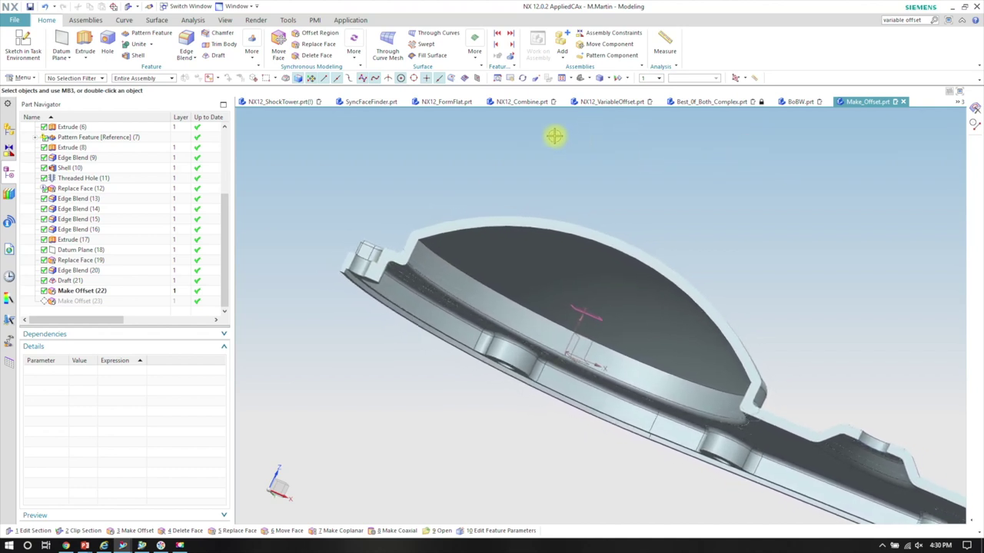
- Switch to NX12_FormFlat.prt, start Flattening and Forming, and select all tangent faces of the tray as the source
{"action": "left_click", "coordinate": [445, 102]}
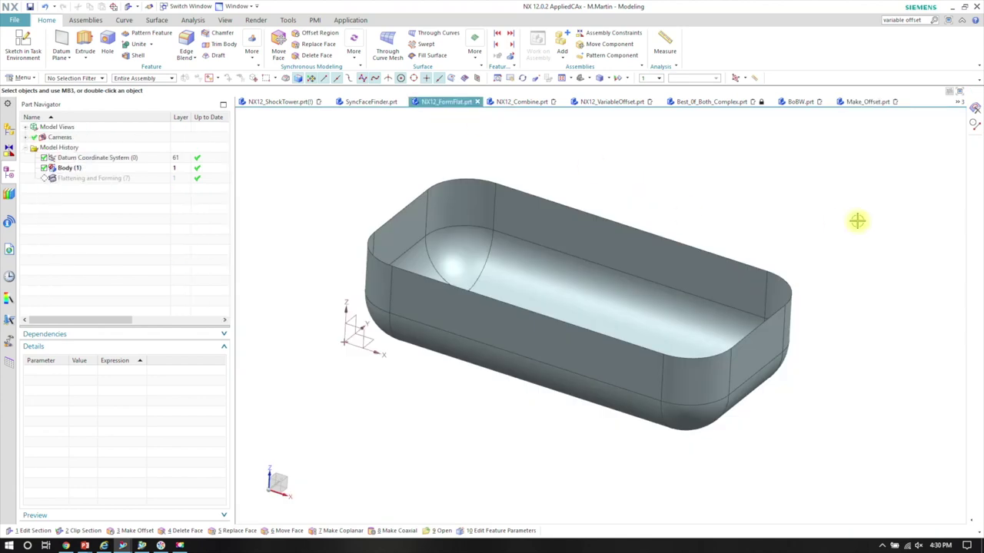
{"action": "middle_click_drag", "start_coordinate": [706, 196], "coordinate": [717, 194], "text": "shift"}
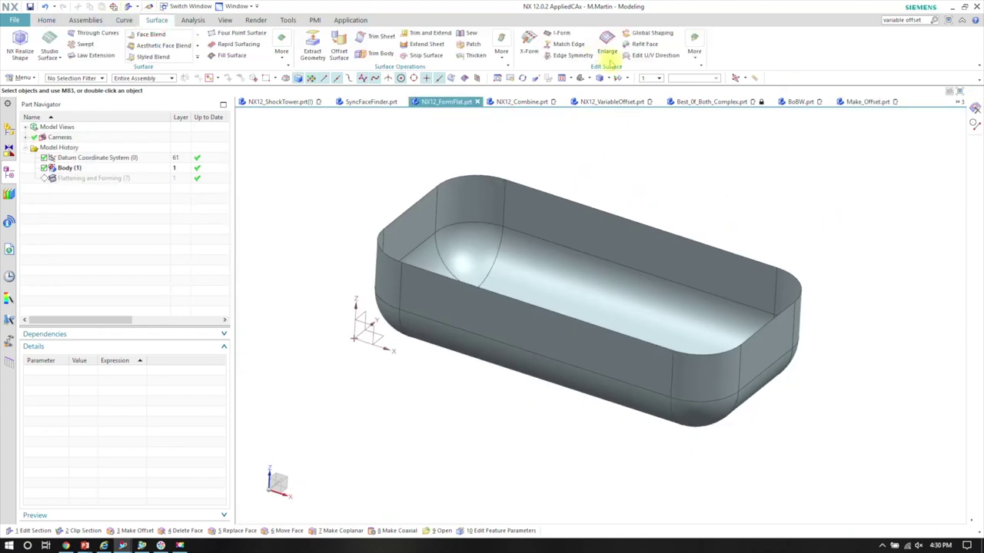
{"action": "left_click", "coordinate": [696, 50]}
{"action": "left_click", "coordinate": [723, 80]}
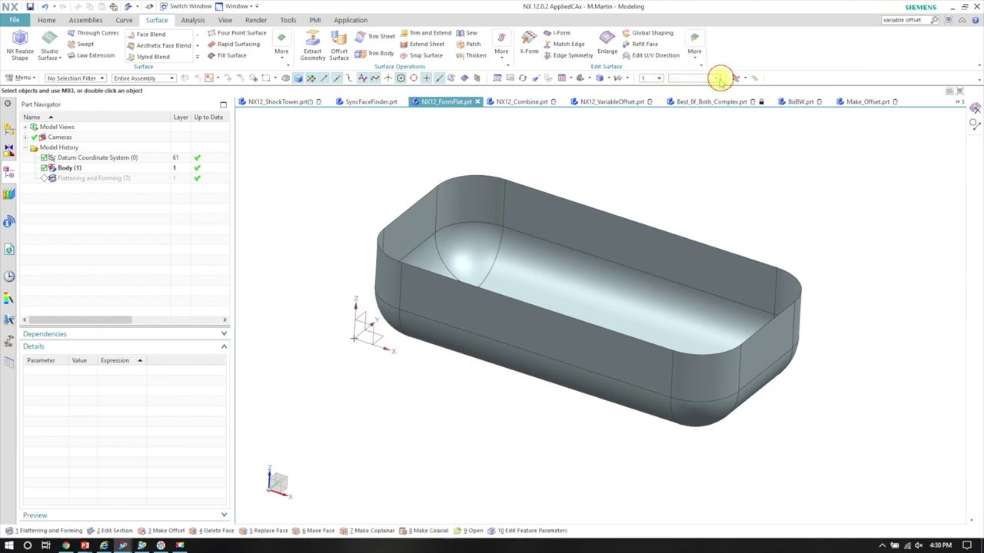
{"action": "mouse_move", "coordinate": [419, 231]}
{"action": "middle_mouse_down"}
{"action": "mouse_move", "coordinate": [436, 246]}
{"action": "mouse_move", "coordinate": [593, 259]}
{"action": "mouse_move", "coordinate": [437, 226]}
{"action": "middle_mouse_up"}
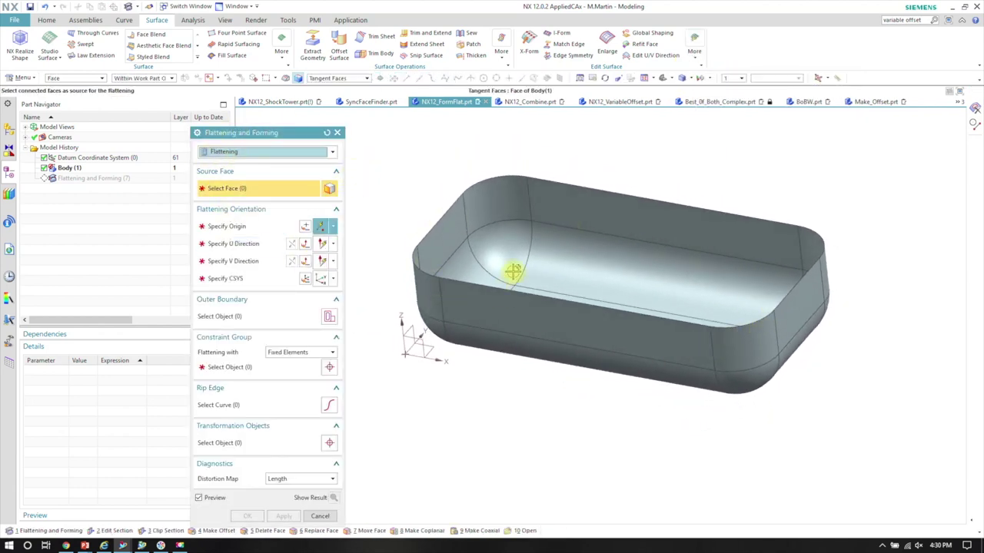
{"action": "mouse_move", "coordinate": [376, 204]}
{"action": "middle_mouse_down"}
{"action": "mouse_move", "coordinate": [622, 301]}
{"action": "mouse_move", "coordinate": [376, 208]}
{"action": "middle_mouse_up"}
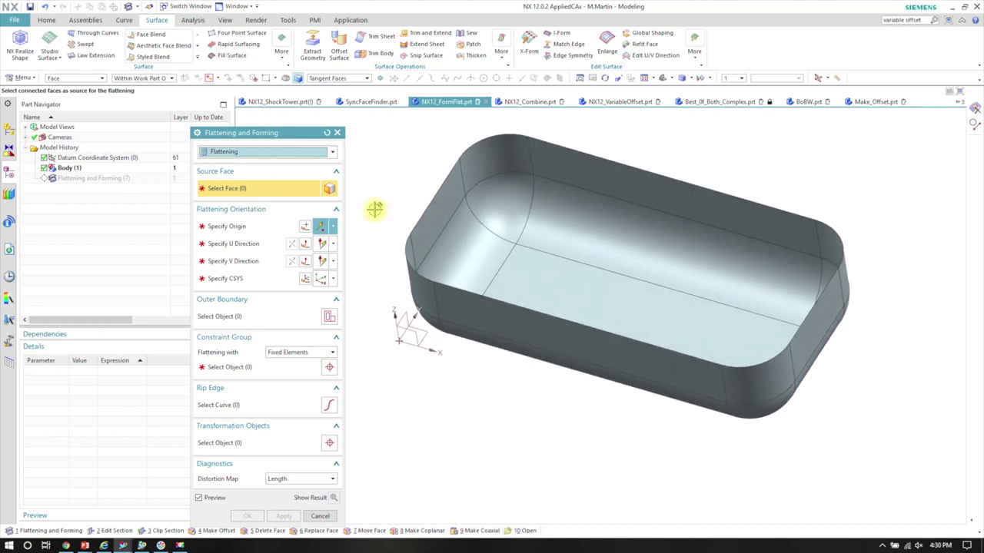
{"action": "left_click", "coordinate": [494, 310]}
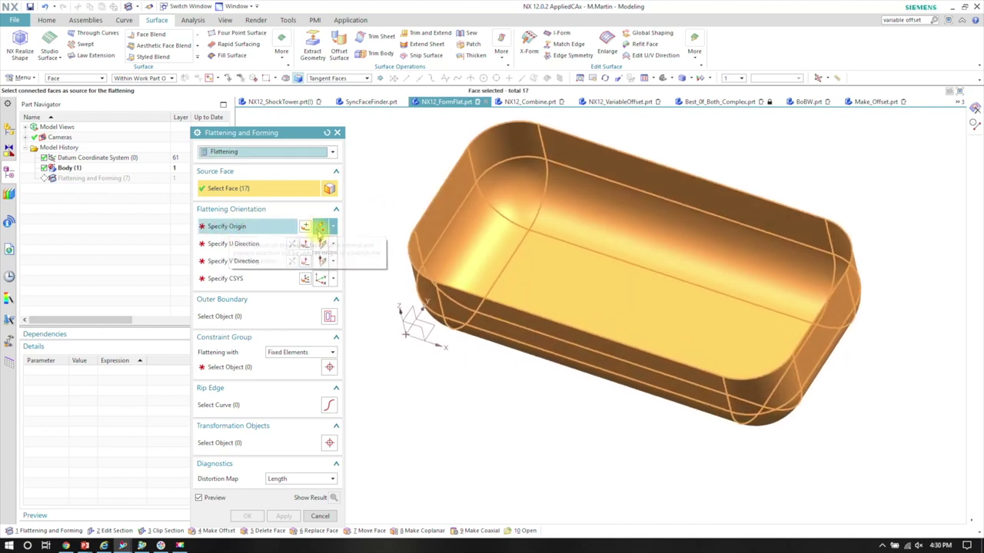
- Place the flattening origin at the tray floor's corner, set the U direction along the short side, and set Flattening with to None
{"action": "left_click", "coordinate": [529, 223]}
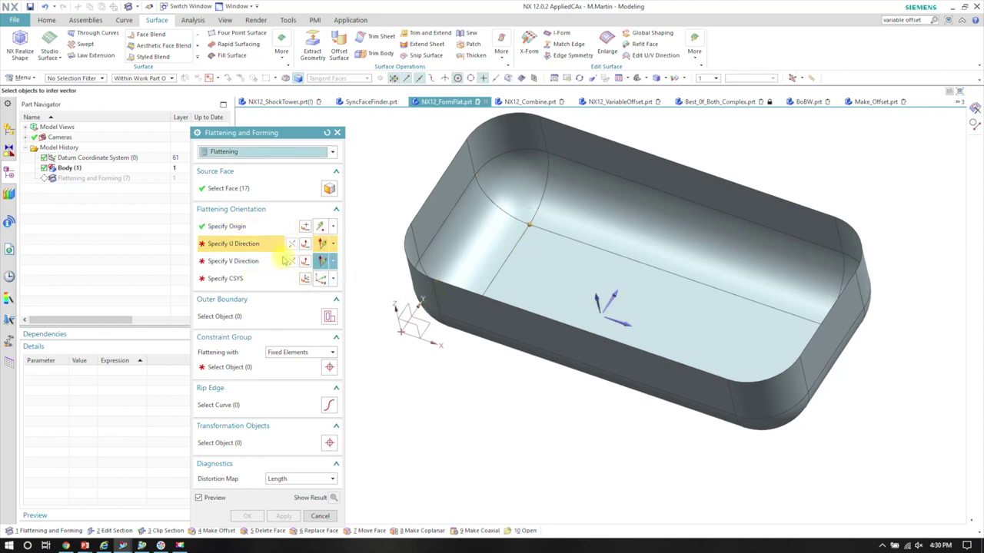
{"action": "left_click", "coordinate": [613, 294]}
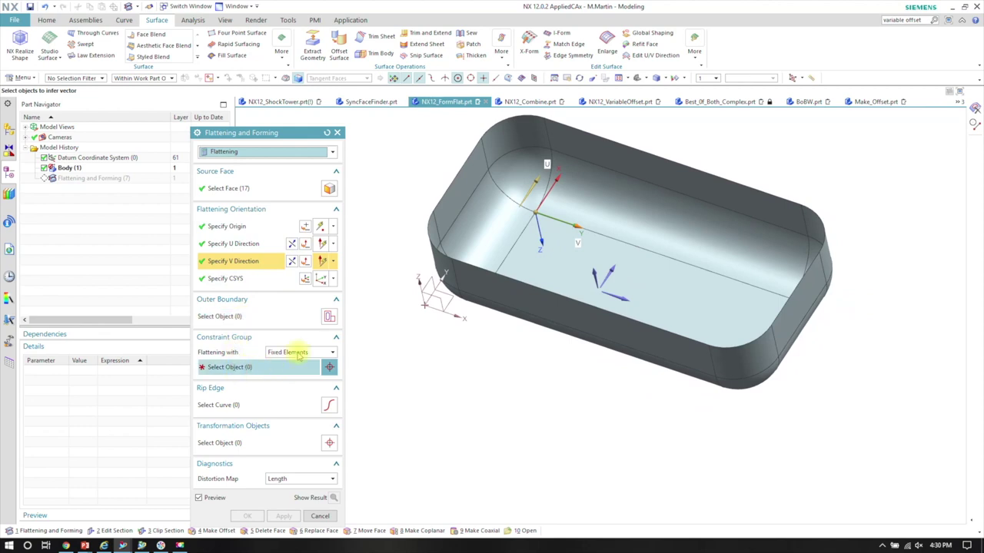
{"action": "left_click", "coordinate": [298, 352]}
{"action": "left_click", "coordinate": [286, 362]}
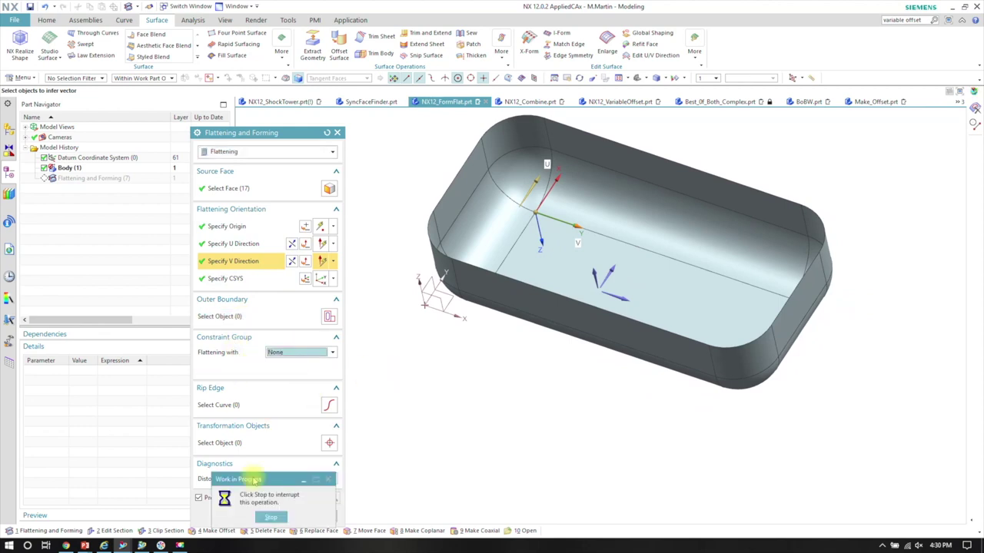
{"action": "middle_click_drag", "start_coordinate": [287, 474], "coordinate": [685, 285]}
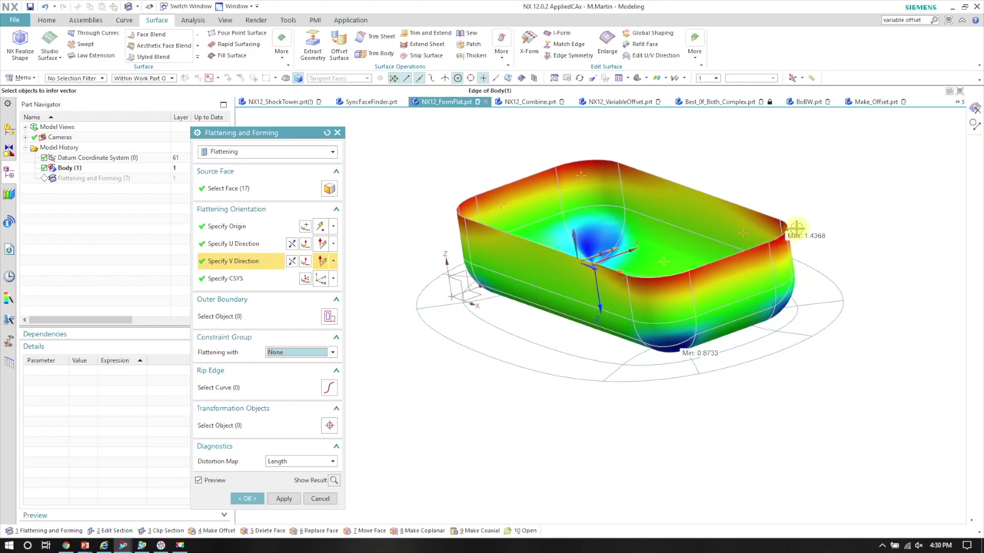
- Compare the tray's distortion map as Area and Angle, and return it to Length
{"action": "middle_click_drag", "start_coordinate": [792, 230], "coordinate": [826, 229]}
{"action": "left_click", "coordinate": [284, 461]}
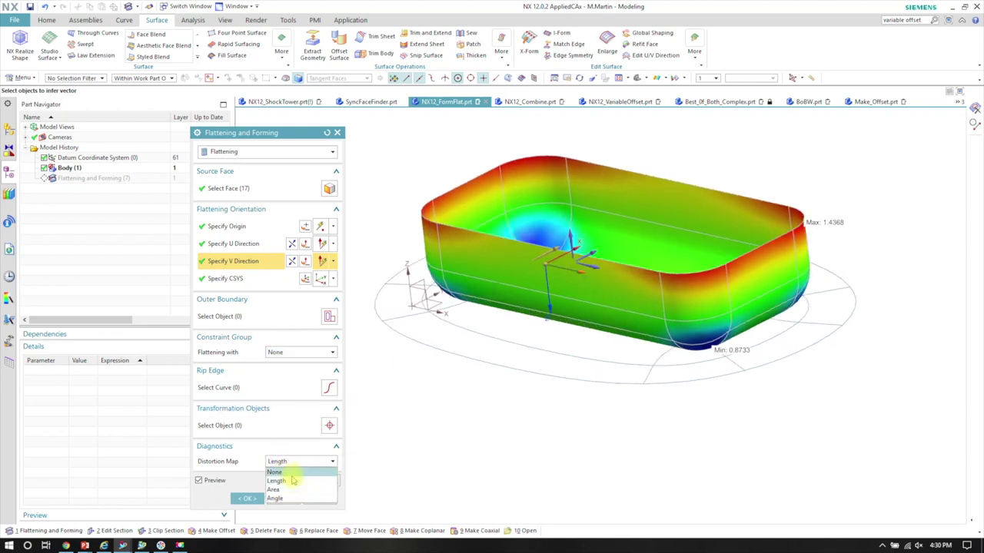
{"action": "left_click", "coordinate": [290, 493]}
{"action": "left_click", "coordinate": [291, 463]}
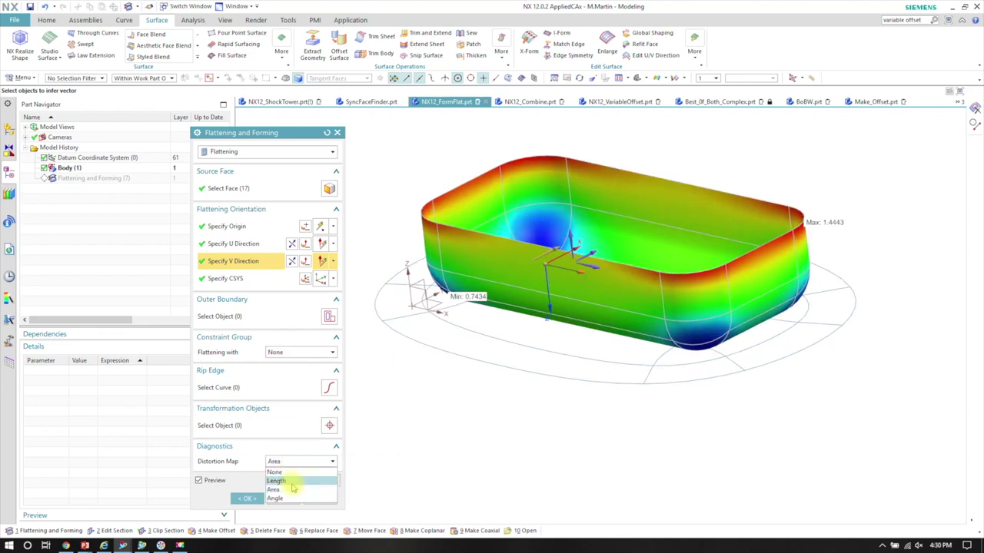
{"action": "left_click", "coordinate": [288, 500]}
{"action": "middle_click_drag", "start_coordinate": [528, 223], "coordinate": [530, 273]}
{"action": "left_click", "coordinate": [300, 464]}
{"action": "left_click", "coordinate": [286, 482]}
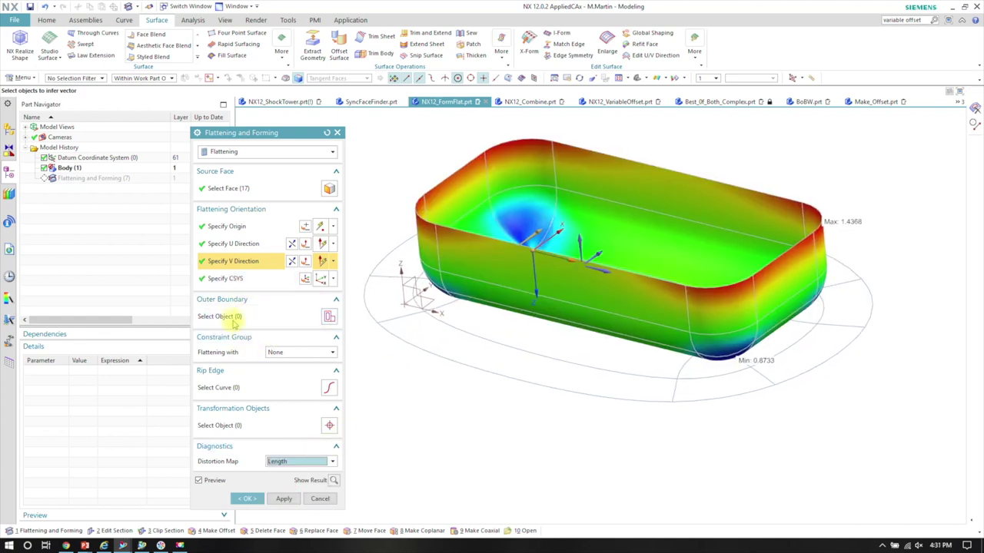
- Turn off the flattening preview and select rip edges along the walls and corner blends at one short end of the tray
{"action": "left_click", "coordinate": [258, 386]}
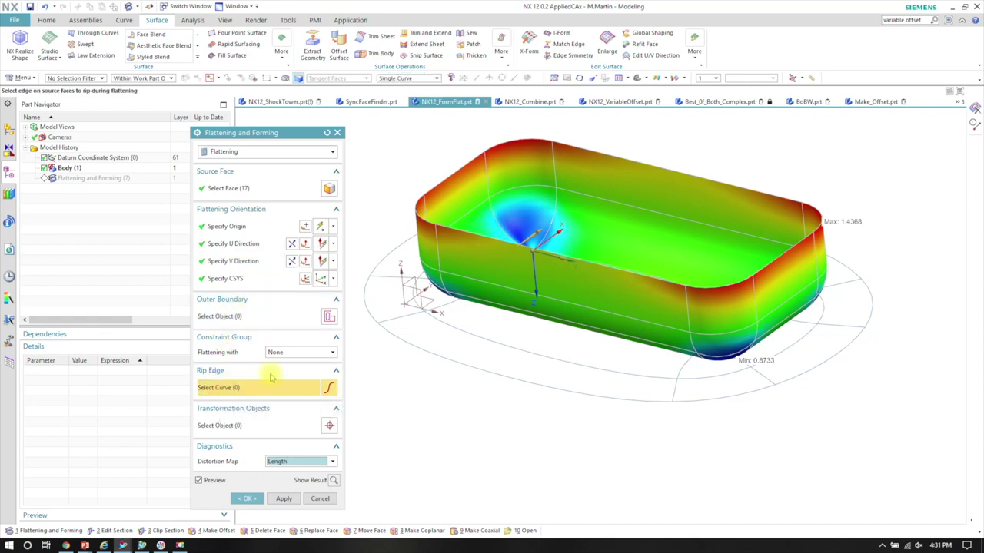
{"action": "left_click", "coordinate": [199, 479]}
{"action": "mouse_move", "coordinate": [476, 345]}
{"action": "middle_mouse_down"}
{"action": "mouse_move", "coordinate": [727, 224]}
{"action": "mouse_move", "coordinate": [678, 231]}
{"action": "mouse_move", "coordinate": [528, 295]}
{"action": "mouse_move", "coordinate": [639, 222]}
{"action": "mouse_move", "coordinate": [654, 195]}
{"action": "middle_mouse_up"}
{"action": "left_click", "coordinate": [654, 198]}
{"action": "left_click", "coordinate": [754, 247]}
{"action": "left_click", "coordinate": [771, 278]}
{"action": "middle_click_drag", "start_coordinate": [516, 298], "coordinate": [684, 212]}
{"action": "left_click", "coordinate": [697, 185]}
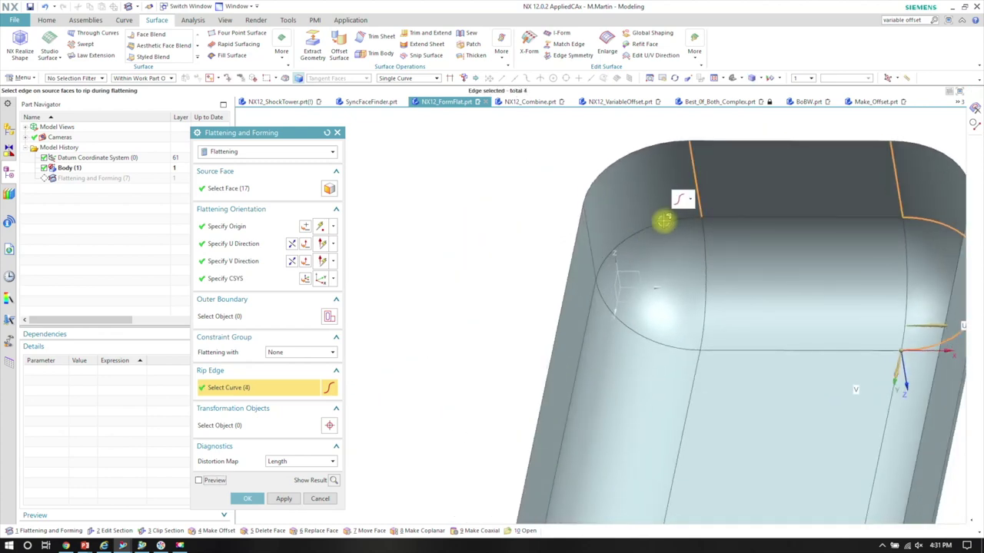
{"action": "left_click", "coordinate": [624, 322]}
- Add the matching rip edges at the tray's remaining corners for 12 curves in total, and preview the ripped flat pattern
{"action": "middle_click_drag", "start_coordinate": [749, 301], "coordinate": [672, 171]}
{"action": "left_click", "coordinate": [672, 172]}
{"action": "left_click", "coordinate": [715, 203]}
{"action": "middle_click_drag", "start_coordinate": [780, 244], "coordinate": [722, 197]}
{"action": "left_click", "coordinate": [722, 197]}
{"action": "left_click", "coordinate": [674, 238]}
{"action": "left_click", "coordinate": [664, 296]}
{"action": "left_click", "coordinate": [205, 481]}
{"action": "middle_click_drag", "start_coordinate": [492, 281], "coordinate": [536, 174]}
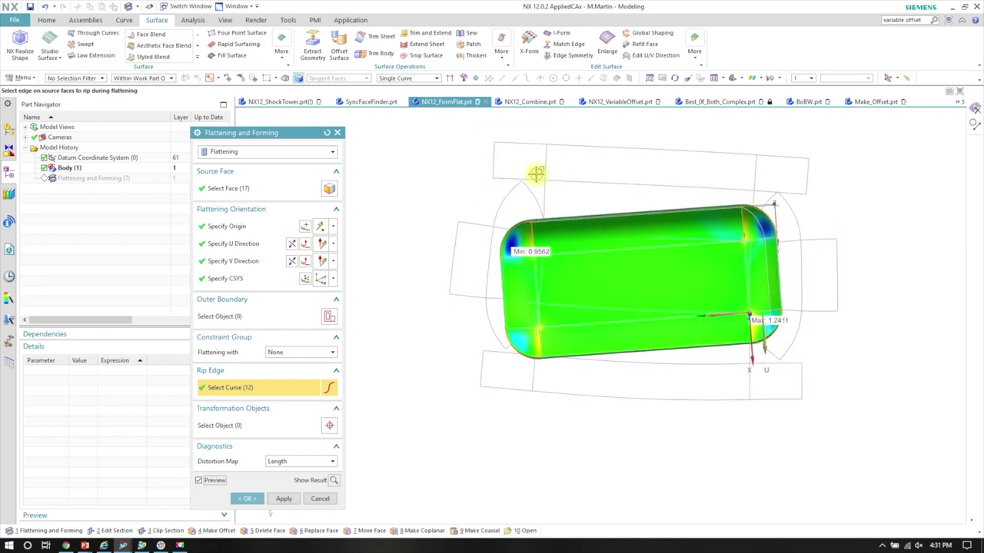
- Set Flattening with to Fixed Elements, fix the tray's floor face, preview the flat pattern, and create the feature
{"action": "left_click", "coordinate": [197, 480]}
{"action": "left_click", "coordinate": [296, 353]}
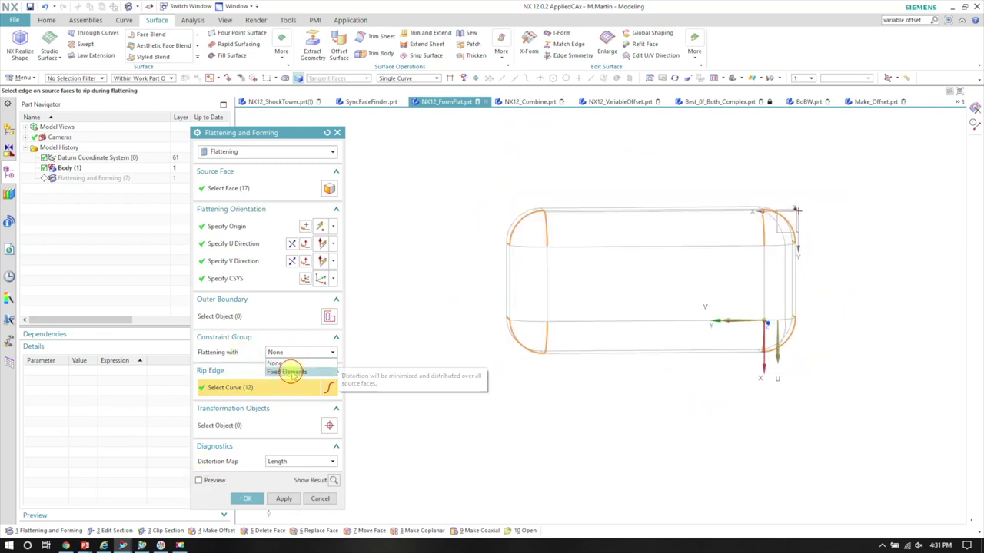
{"action": "left_click", "coordinate": [291, 373]}
{"action": "mouse_move", "coordinate": [615, 296]}
{"action": "middle_mouse_down"}
{"action": "mouse_move", "coordinate": [584, 264]}
{"action": "mouse_move", "coordinate": [588, 256]}
{"action": "mouse_move", "coordinate": [638, 262]}
{"action": "mouse_move", "coordinate": [536, 269]}
{"action": "mouse_move", "coordinate": [505, 307]}
{"action": "middle_mouse_up"}
{"action": "left_click", "coordinate": [567, 266]}
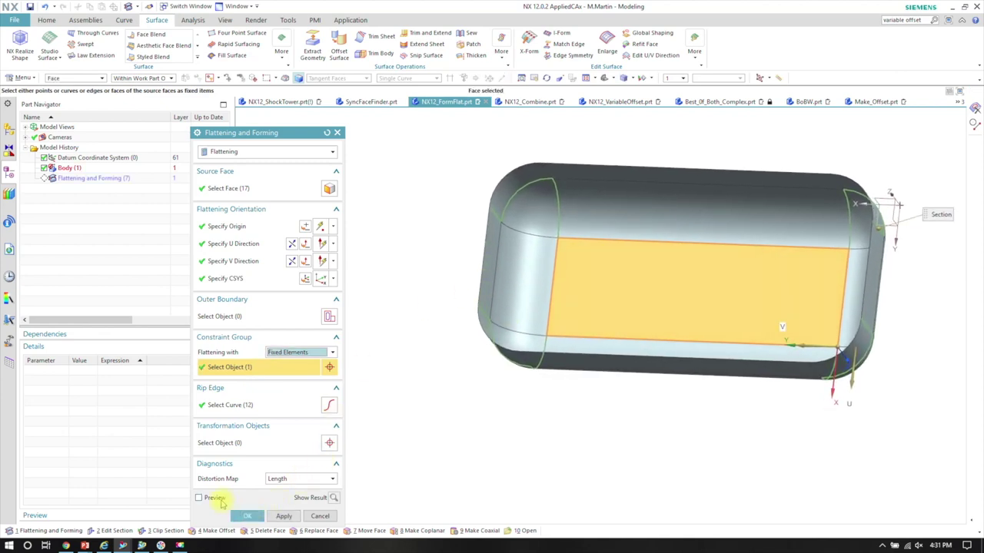
{"action": "left_click", "coordinate": [217, 498]}
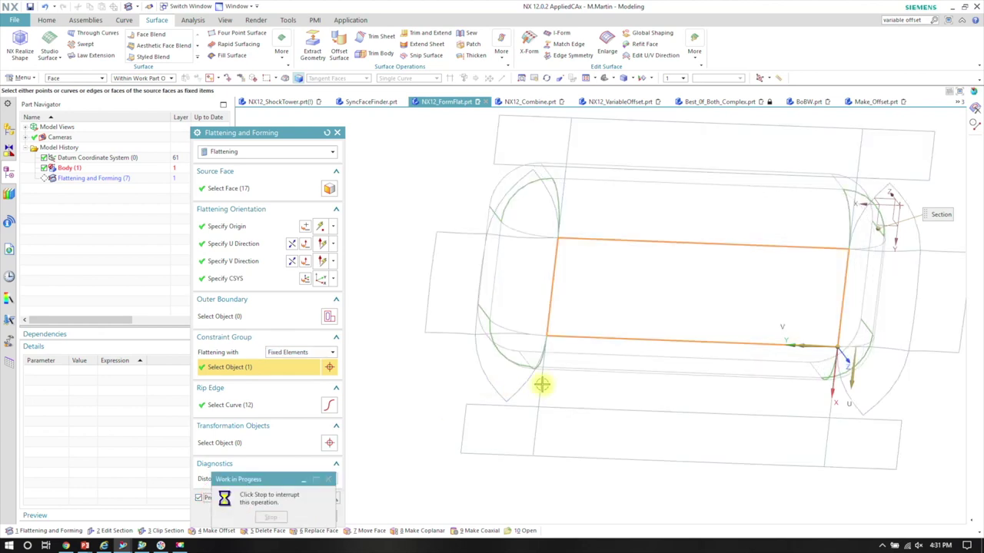
{"action": "middle_click_drag", "start_coordinate": [768, 377], "coordinate": [563, 399]}
{"action": "left_click", "coordinate": [248, 516]}
- Hide the original tray body so only the flattened sheet is displayed
{"action": "middle_click_drag", "start_coordinate": [376, 314], "coordinate": [611, 221]}
{"action": "left_click", "coordinate": [610, 222]}
{"action": "key", "text": "ctrl+b"}
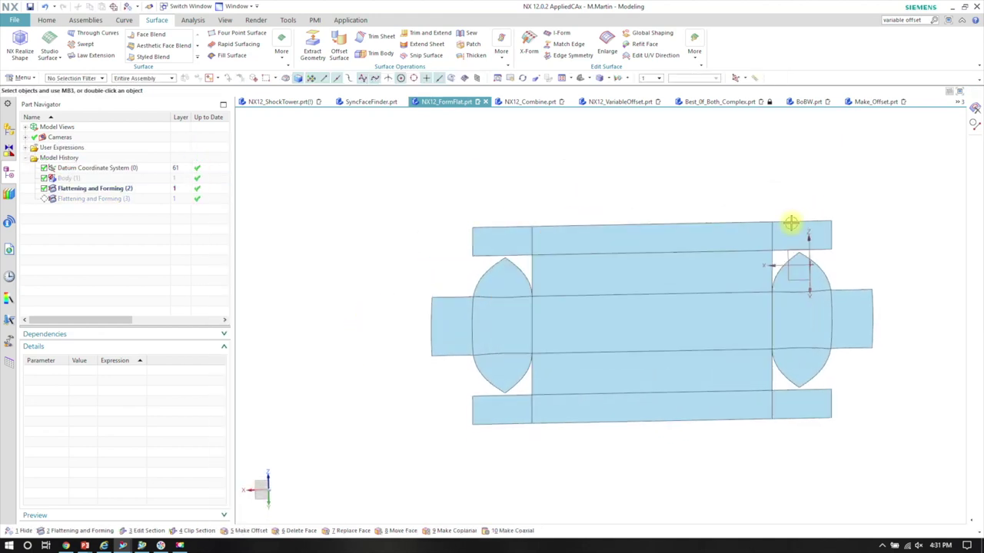
{"action": "middle_click_drag", "start_coordinate": [791, 223], "coordinate": [800, 189]}
{"action": "middle_click_drag", "start_coordinate": [740, 174], "coordinate": [718, 161]}
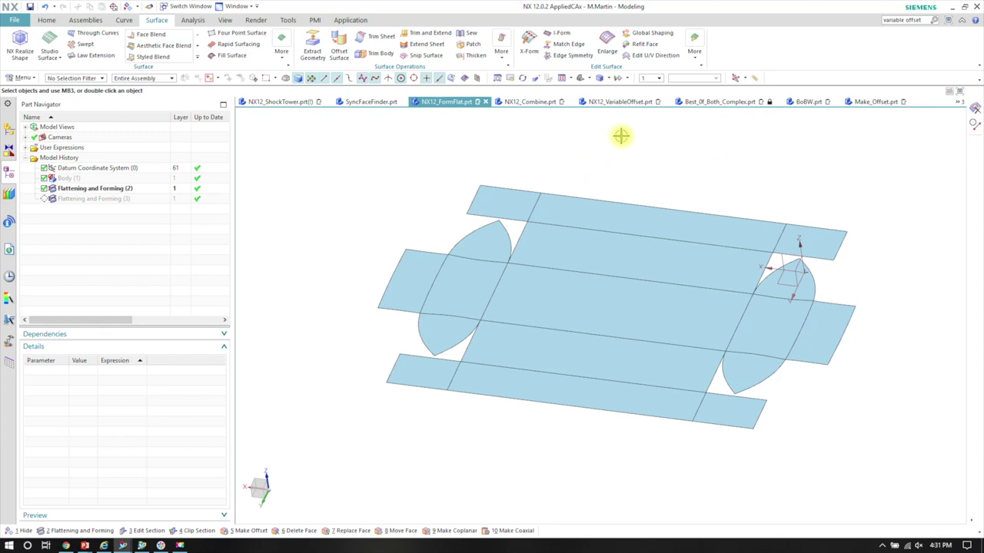
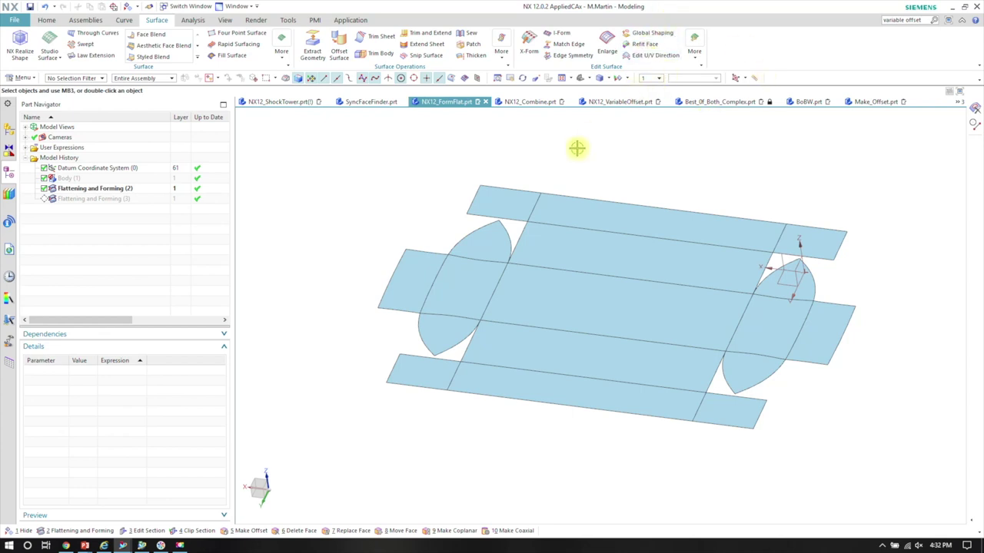
- Open Measure.prt from the history of recent parts
{"action": "middle_click_drag", "start_coordinate": [369, 259], "coordinate": [342, 202]}
{"action": "left_click", "coordinate": [342, 202]}
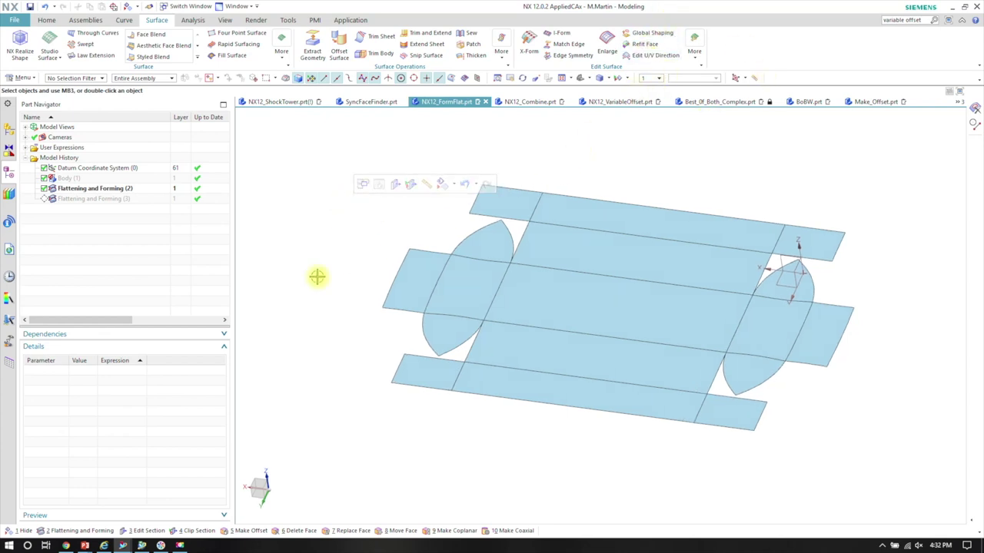
{"action": "key", "text": "ctrl+Tab"}
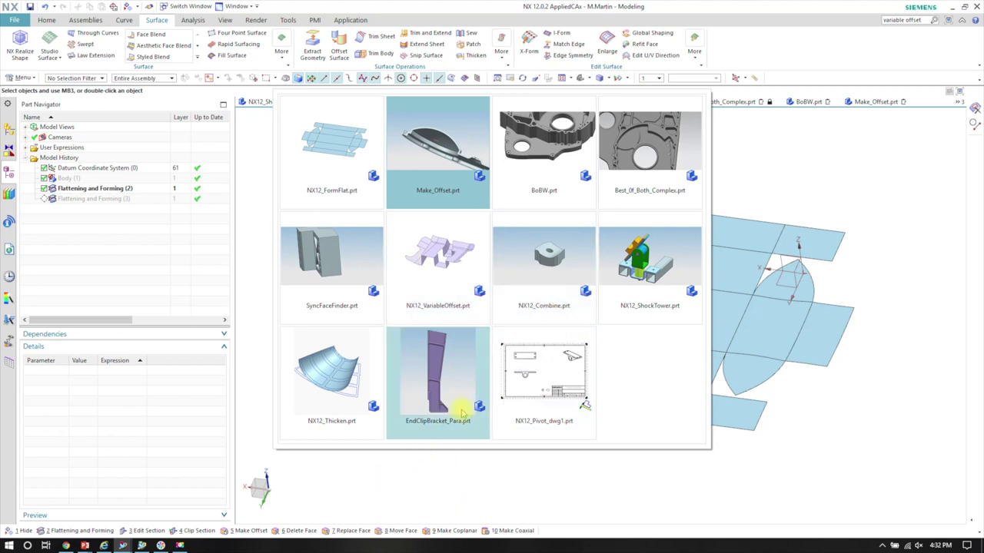
{"action": "left_click", "coordinate": [378, 480]}
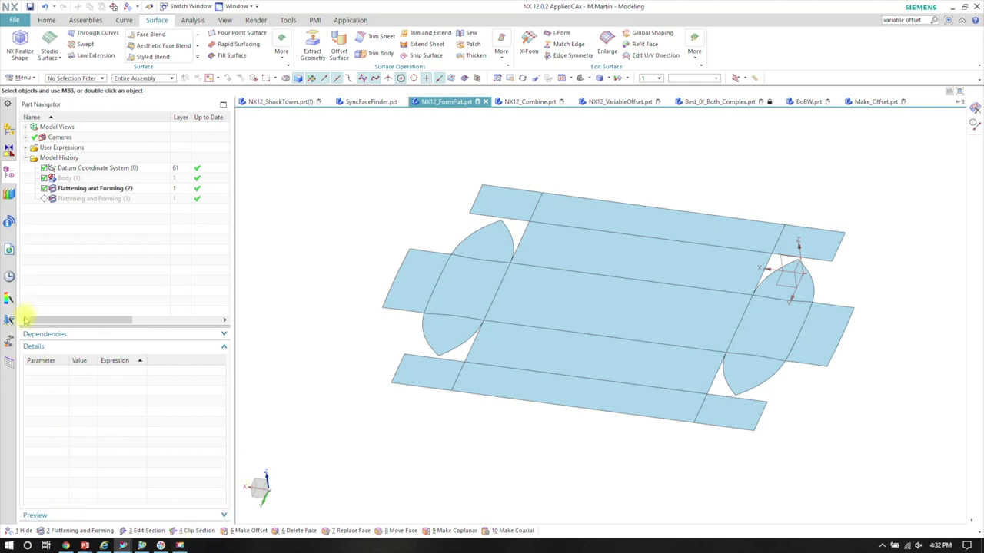
{"action": "left_click", "coordinate": [8, 276]}
{"action": "scroll", "coordinate": [115, 376], "scroll_direction": "down", "scroll_amount": 2}
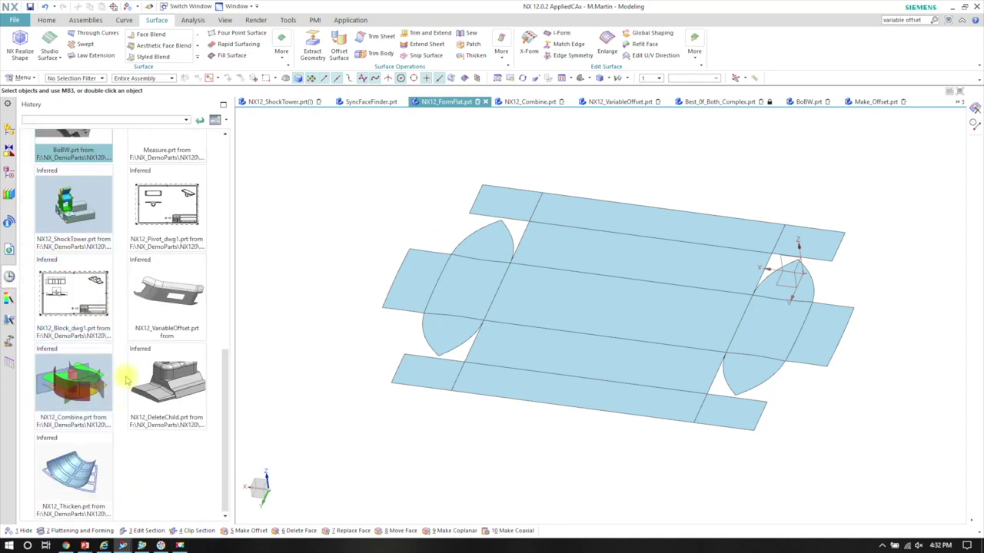
{"action": "scroll", "coordinate": [127, 378], "scroll_direction": "up", "scroll_amount": 3}
{"action": "left_click", "coordinate": [156, 379]}
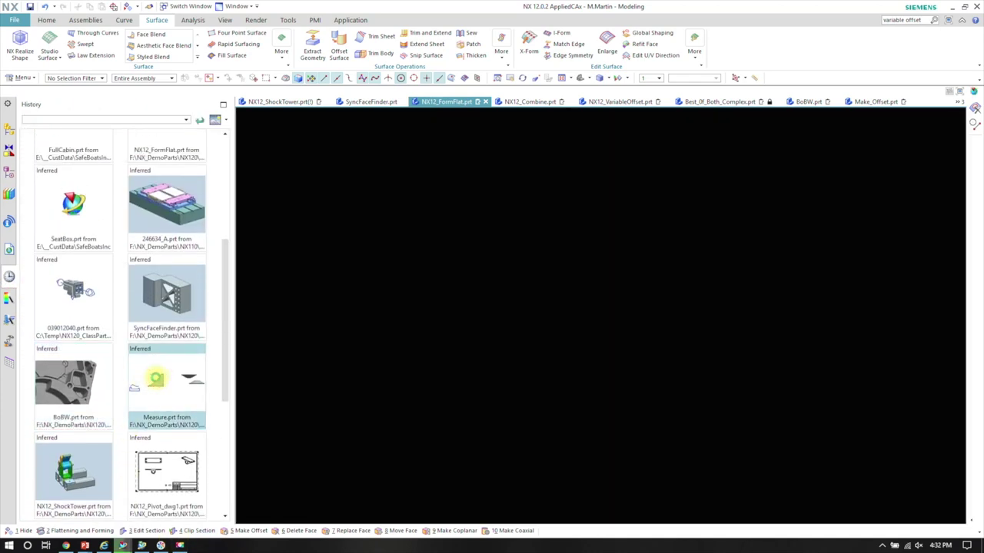
{"action": "middle_click_drag", "start_coordinate": [716, 356], "coordinate": [378, 190]}
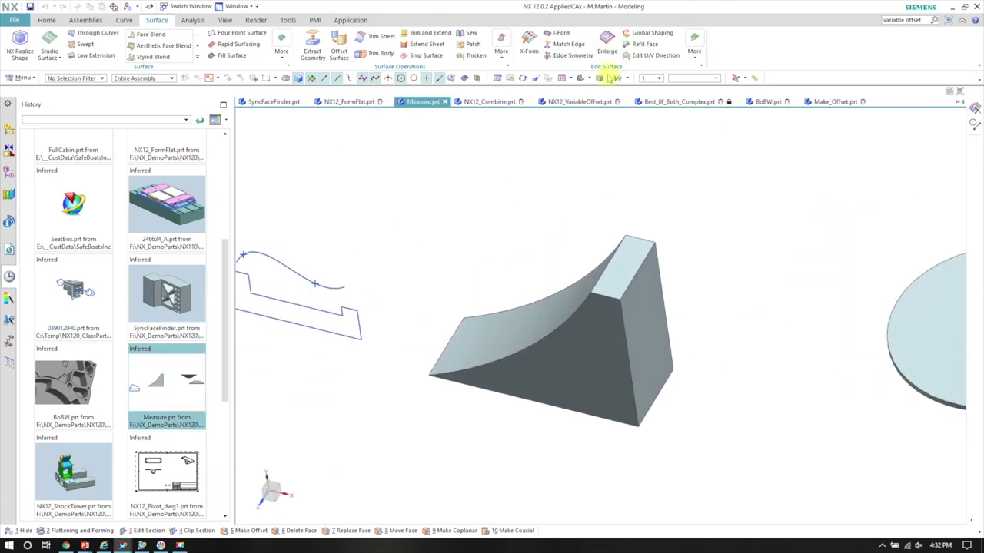
{"action": "left_click", "coordinate": [47, 19]}
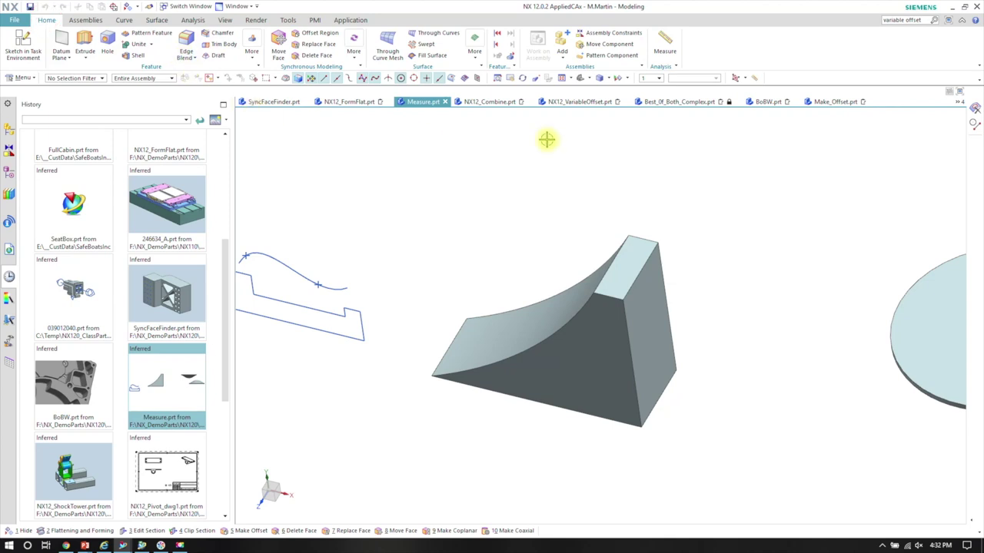
{"action": "left_click", "coordinate": [664, 43]}
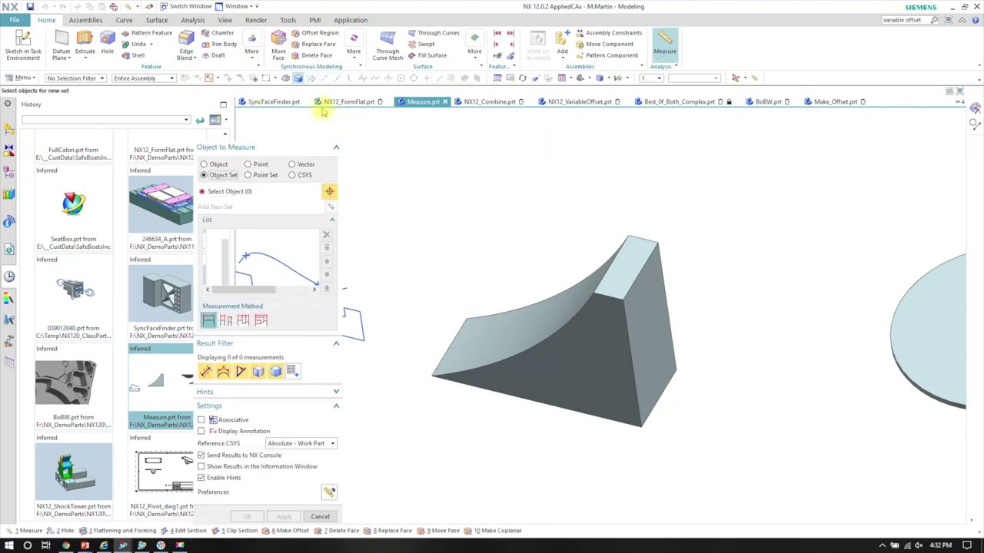
{"action": "left_click", "coordinate": [339, 131]}
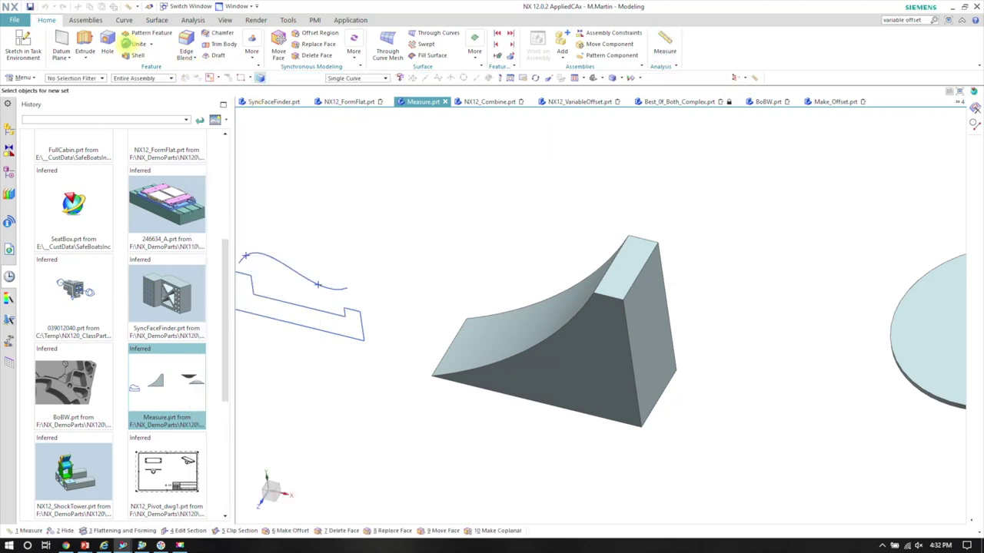
{"action": "left_click", "coordinate": [189, 23]}
{"action": "left_click", "coordinate": [45, 47]}
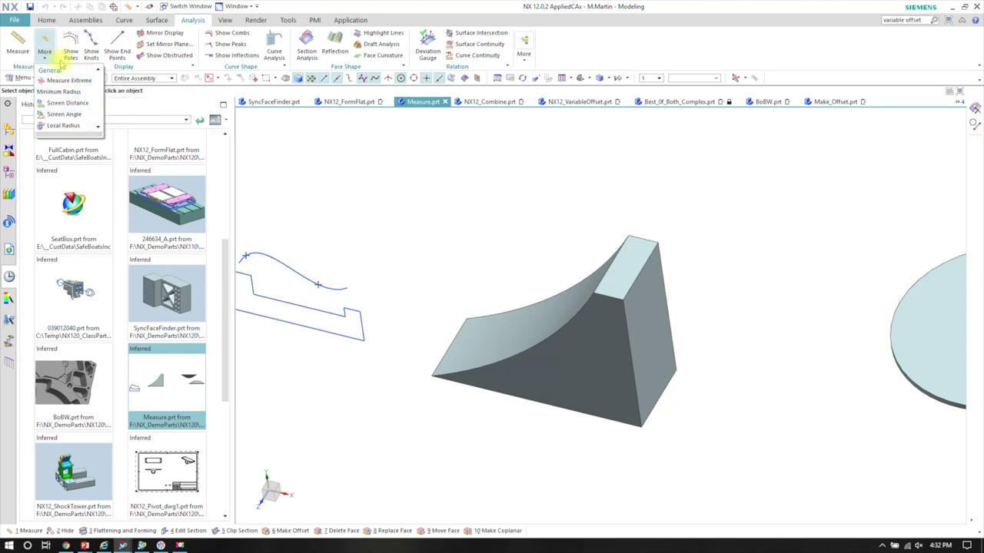
{"action": "left_click", "coordinate": [336, 195]}
{"action": "middle_click_drag", "start_coordinate": [437, 237], "coordinate": [547, 193]}
- Start Measure with the Object option and examine the wedge's face area and the spline's length
{"action": "left_click", "coordinate": [46, 20]}
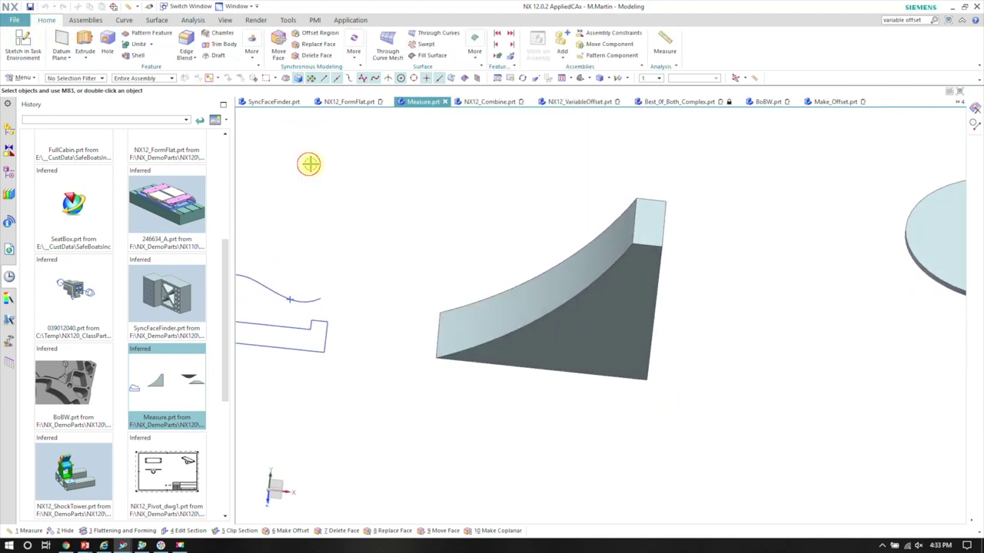
{"action": "left_click", "coordinate": [337, 159]}
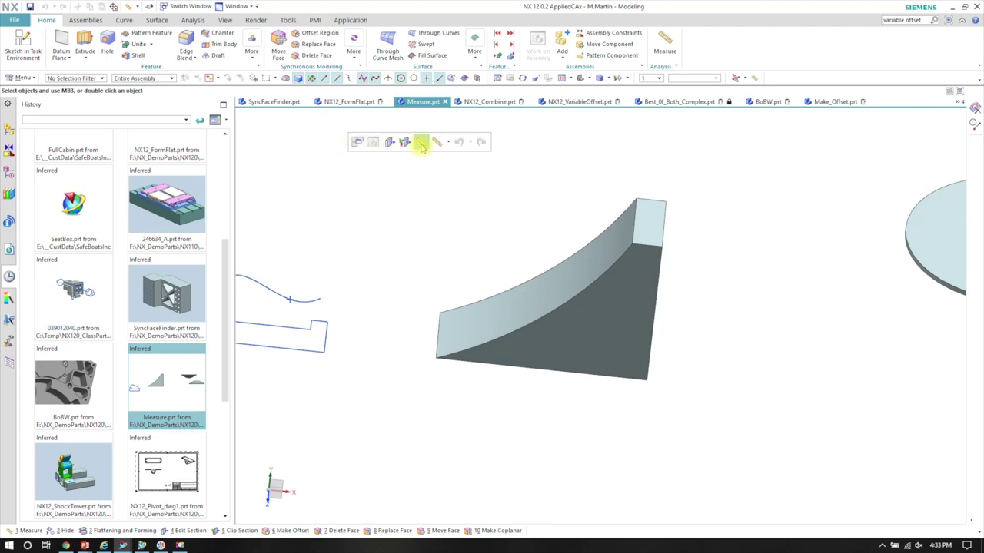
{"action": "left_click", "coordinate": [421, 144]}
{"action": "middle_click_drag", "start_coordinate": [369, 164], "coordinate": [383, 216]}
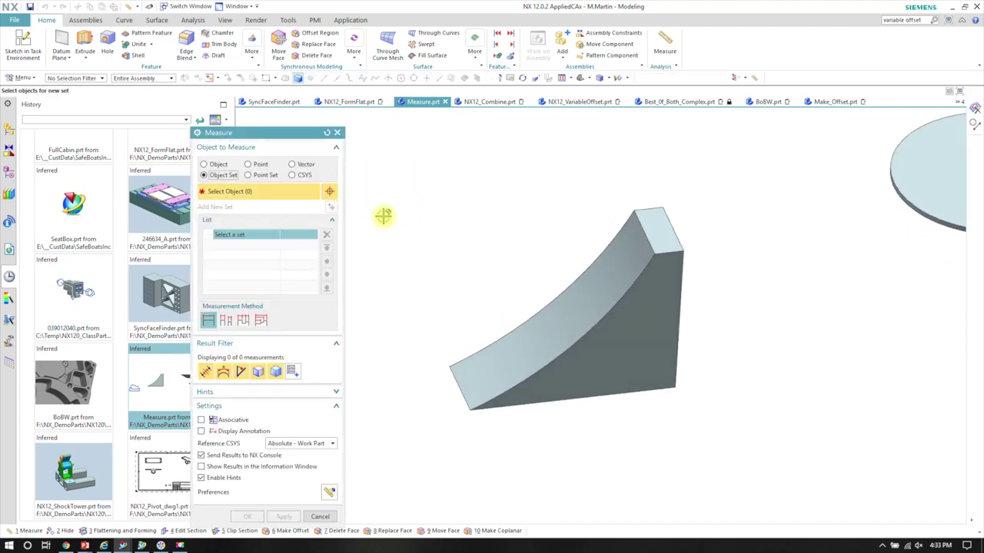
{"action": "middle_click_drag", "start_coordinate": [596, 303], "coordinate": [561, 266]}
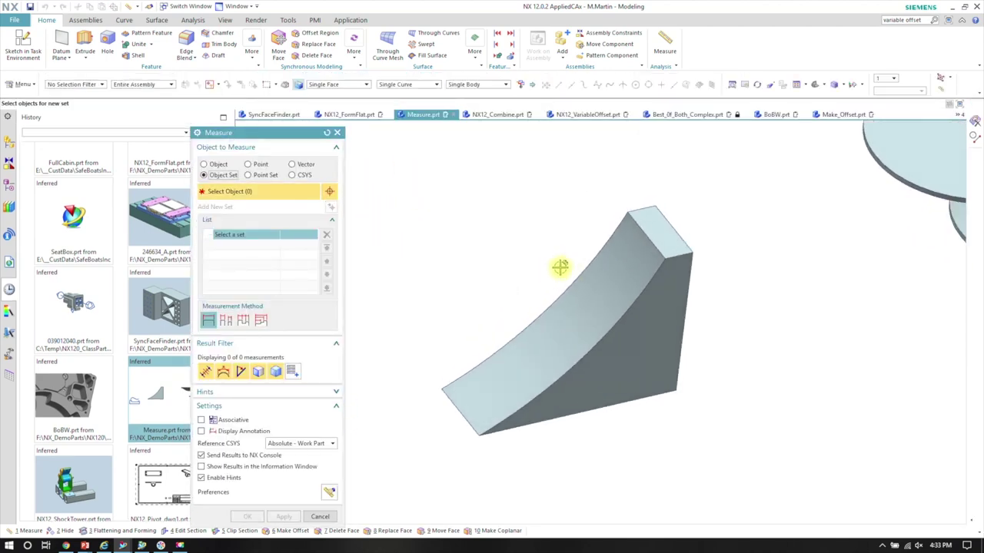
{"action": "left_click", "coordinate": [219, 164]}
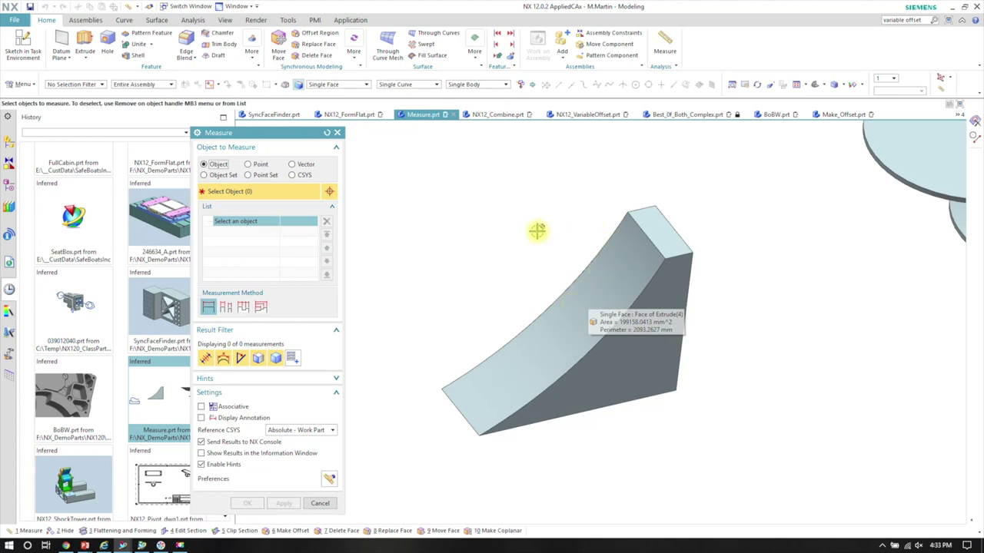
{"action": "mouse_move", "coordinate": [420, 220]}
{"action": "middle_mouse_down"}
{"action": "mouse_move", "coordinate": [571, 258]}
{"action": "mouse_move", "coordinate": [521, 307]}
{"action": "mouse_move", "coordinate": [512, 331]}
{"action": "mouse_move", "coordinate": [555, 209]}
{"action": "middle_mouse_up"}
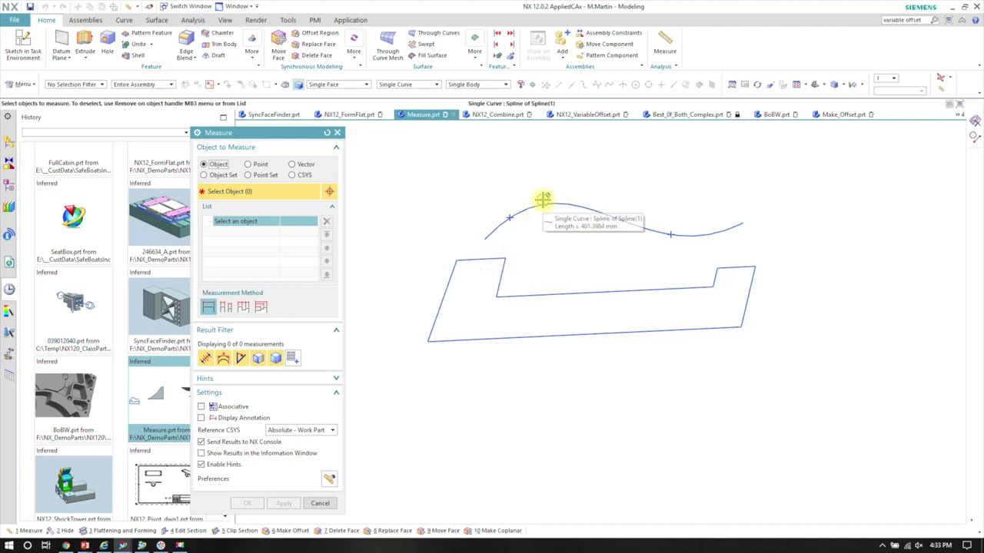
{"action": "middle_click_drag", "start_coordinate": [519, 269], "coordinate": [347, 240]}
- Measure the straight distance and curve length between the two points on the spline using the Point option, and accept the measurement
{"action": "left_click", "coordinate": [254, 165]}
{"action": "scroll", "coordinate": [469, 227], "scroll_direction": "up", "scroll_amount": 2}
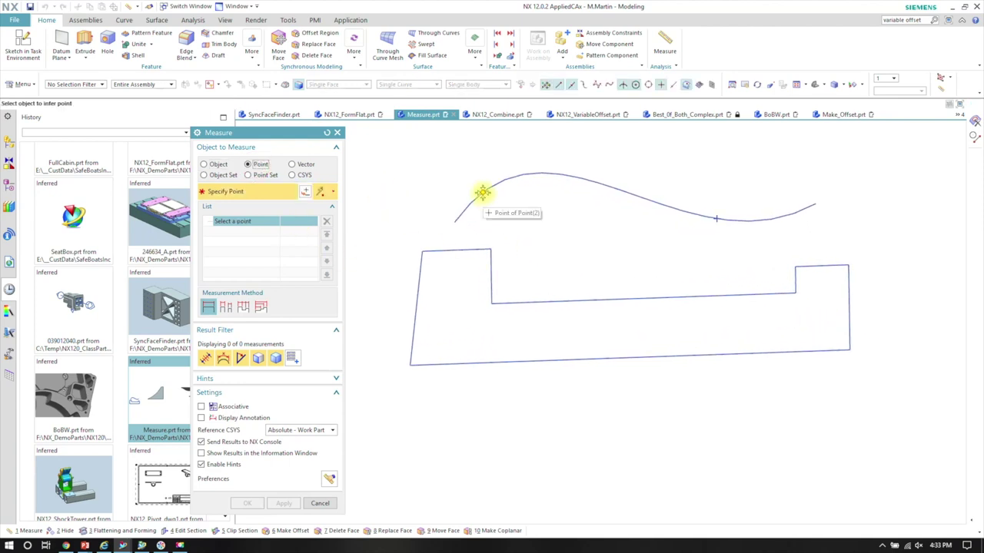
{"action": "left_click", "coordinate": [479, 193]}
{"action": "scroll", "coordinate": [585, 231], "scroll_direction": "up", "scroll_amount": 2}
{"action": "scroll", "coordinate": [578, 217], "scroll_direction": "up", "scroll_amount": 1}
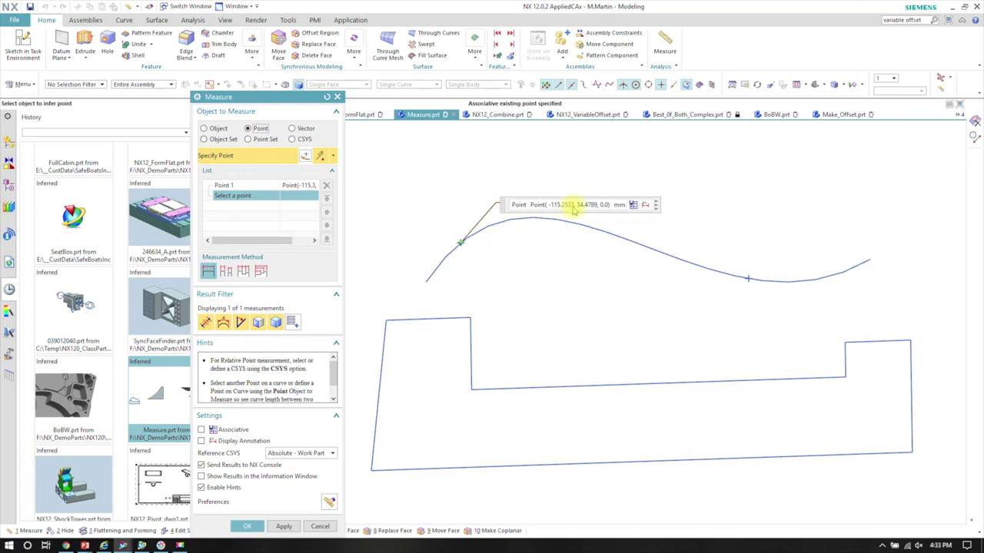
{"action": "left_click", "coordinate": [750, 278]}
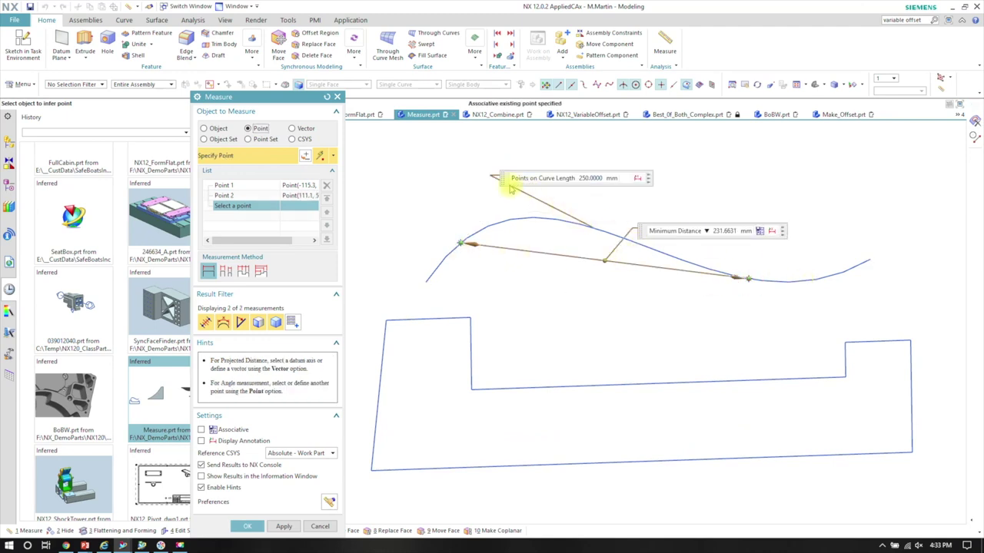
{"action": "left_click_drag", "start_coordinate": [505, 179], "coordinate": [505, 168]}
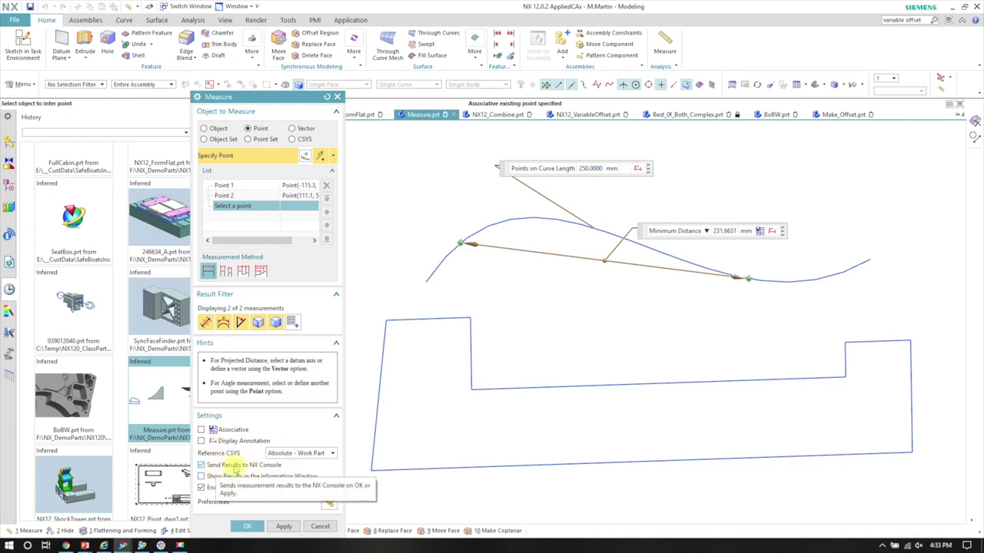
{"action": "left_click", "coordinate": [244, 526]}
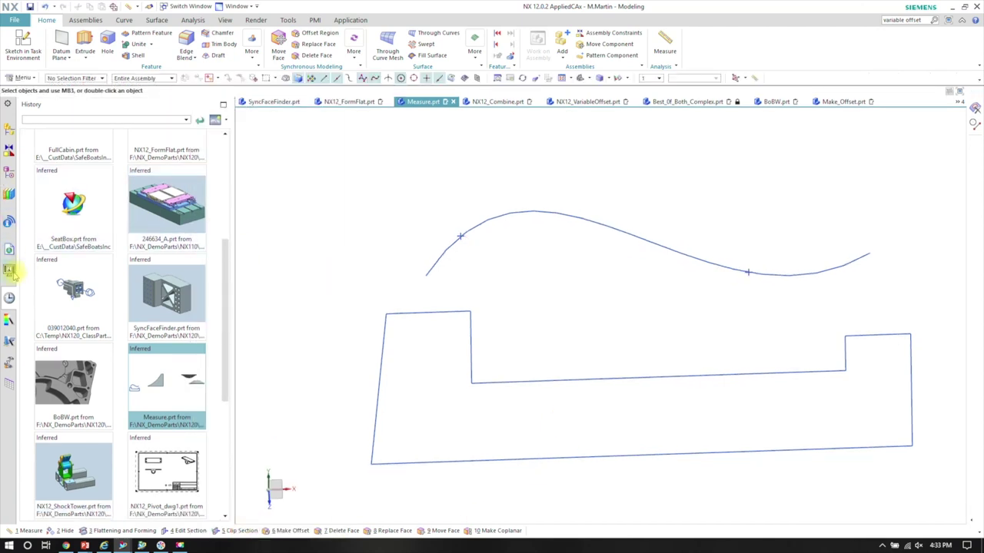
- Review the measurement results in the NX Console and clear them
{"action": "left_click", "coordinate": [10, 270]}
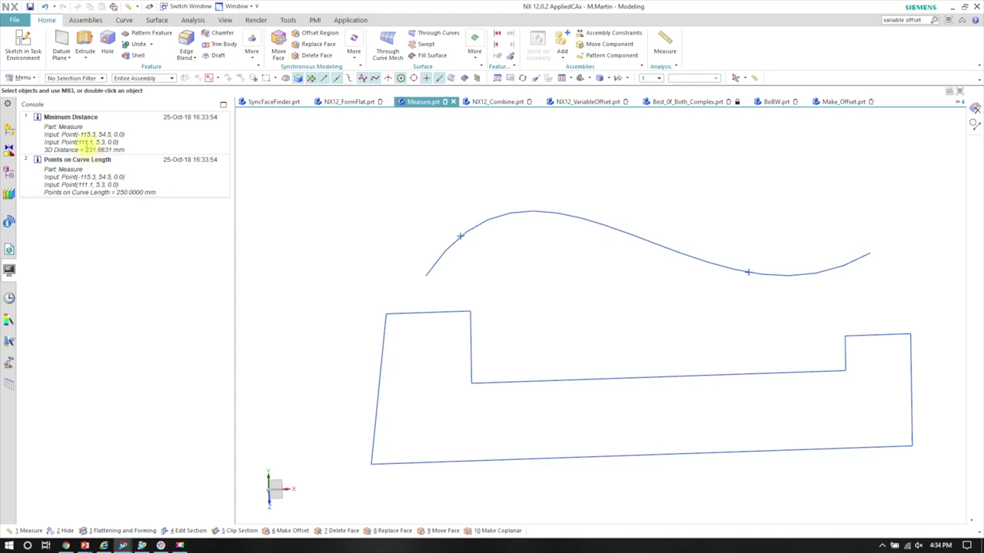
{"action": "left_click_drag", "start_coordinate": [124, 149], "coordinate": [88, 144]}
{"action": "left_click", "coordinate": [87, 150]}
{"action": "right_click", "coordinate": [125, 247]}
{"action": "left_click", "coordinate": [158, 292]}
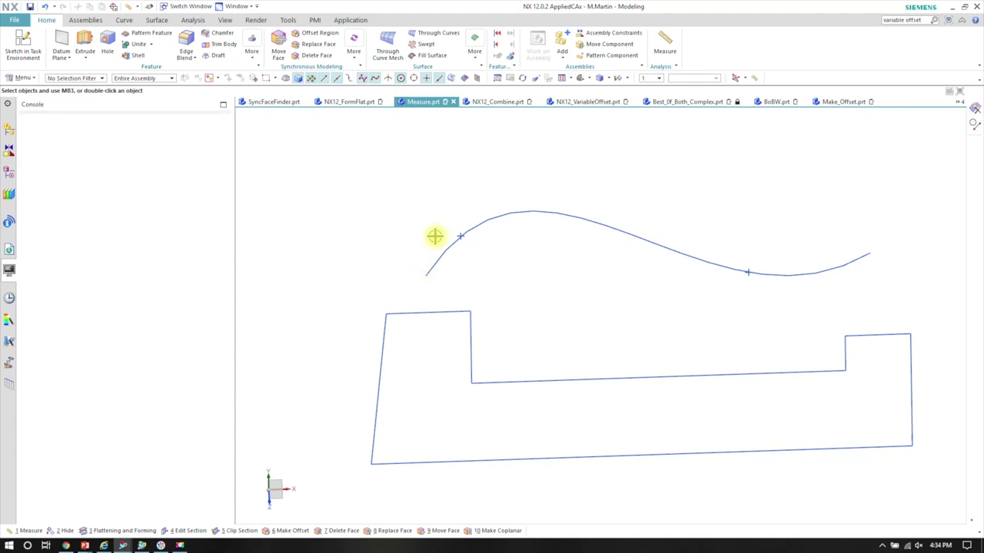
- Start the Measure command for the curved wedge
{"action": "left_click", "coordinate": [396, 209]}
{"action": "scroll", "coordinate": [578, 198], "scroll_direction": "down", "scroll_amount": 2}
{"action": "left_click", "coordinate": [583, 201]}
{"action": "left_click", "coordinate": [674, 183]}
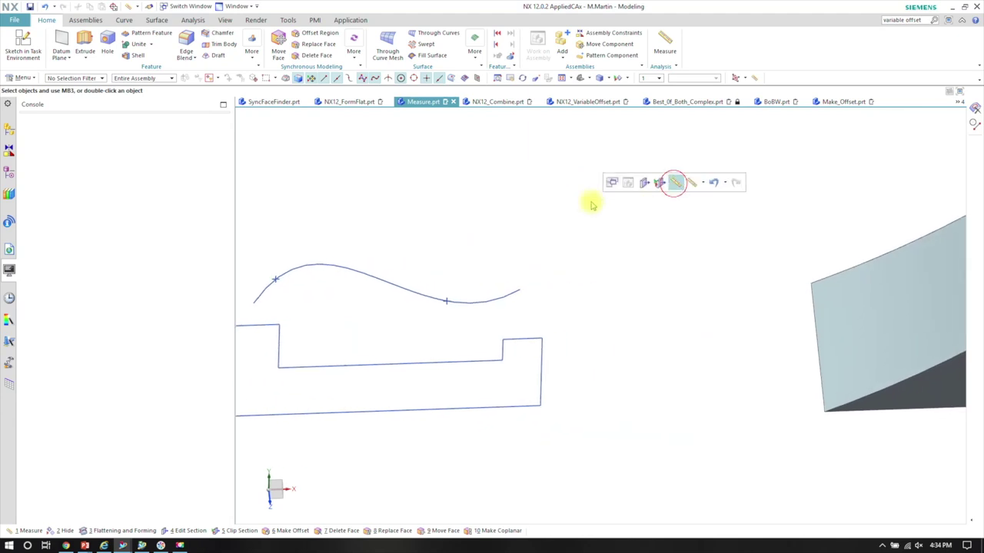
{"action": "middle_click_drag", "start_coordinate": [518, 237], "coordinate": [670, 254]}
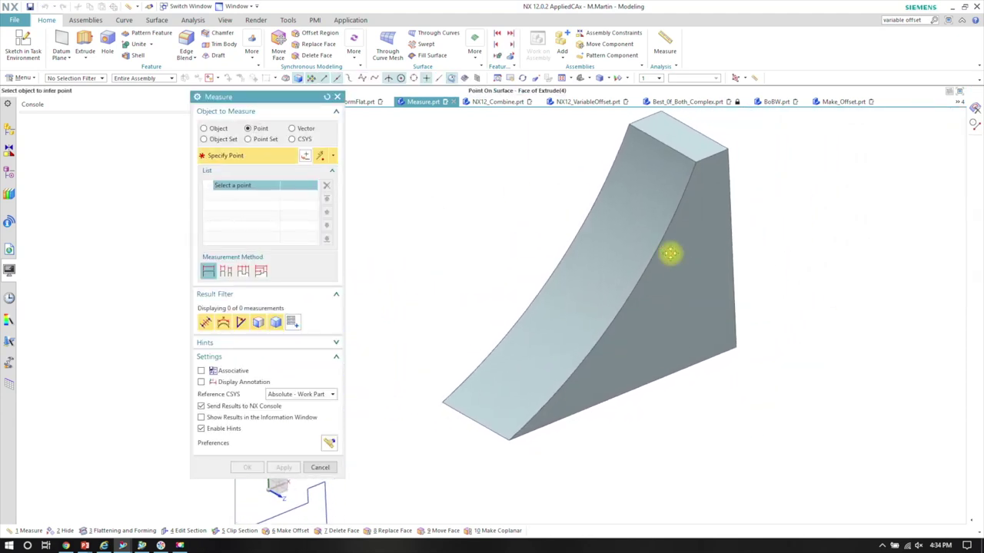
{"action": "left_click", "coordinate": [670, 253]}
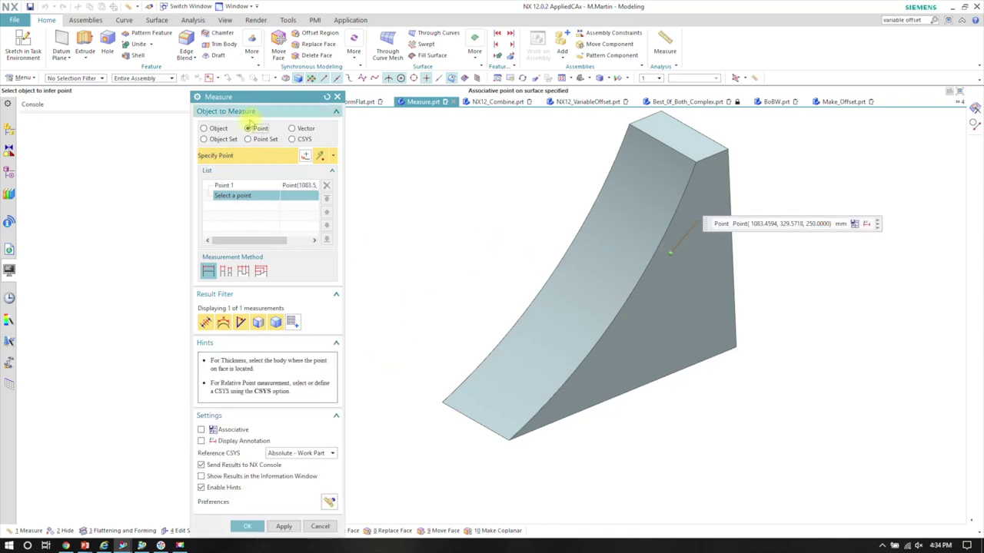
{"action": "left_click", "coordinate": [241, 185]}
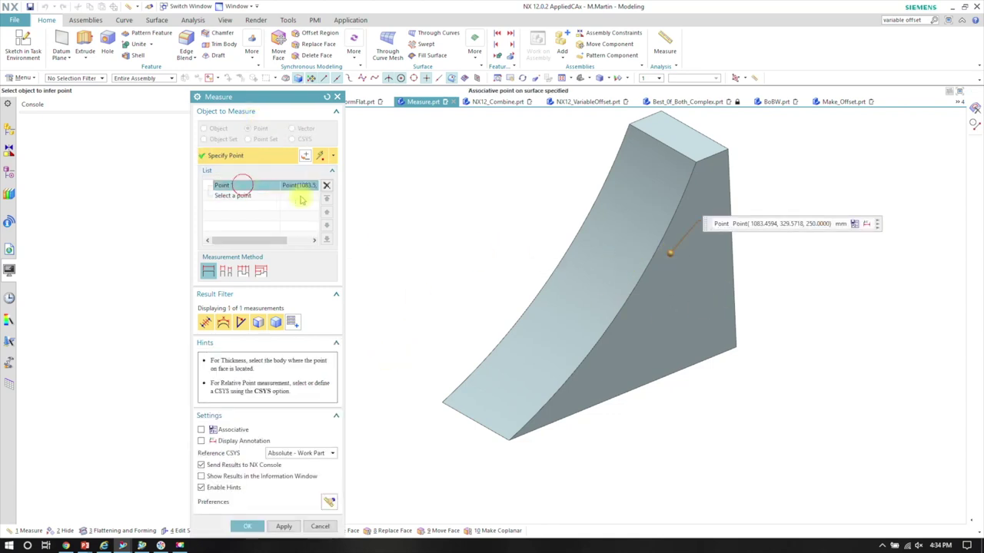
{"action": "left_click", "coordinate": [326, 97]}
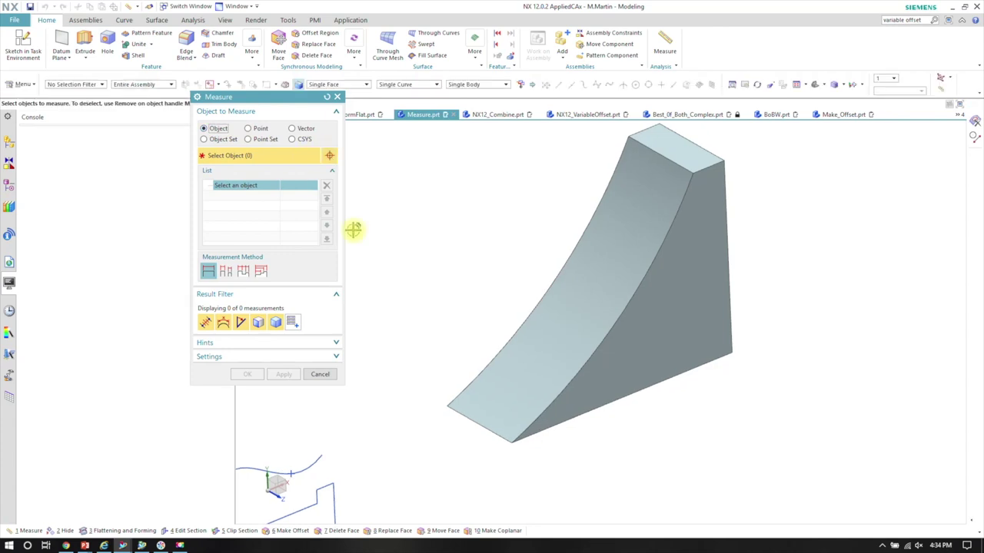
- Measure the wedge's solid body and make its Mass result associative with a displayed annotation
{"action": "left_click", "coordinate": [619, 264]}
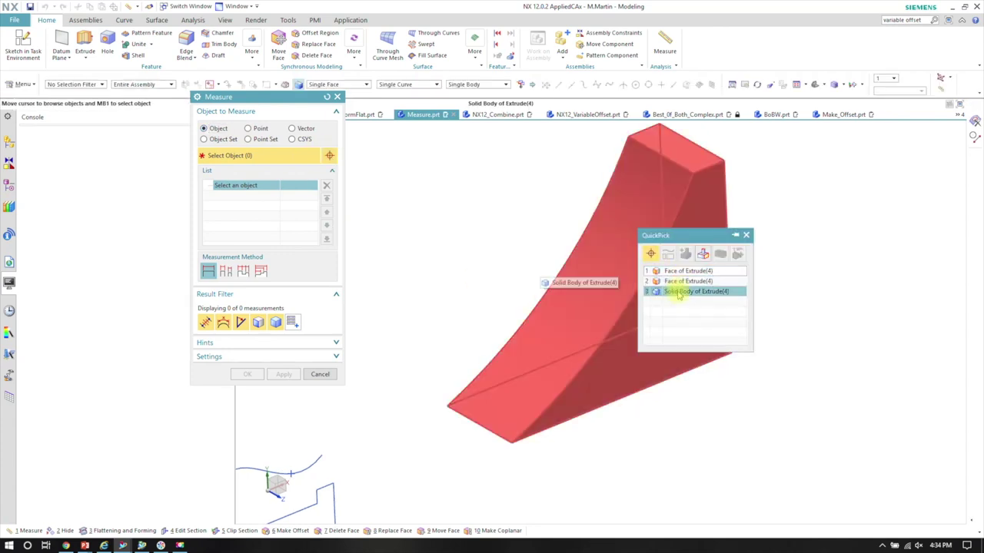
{"action": "left_click", "coordinate": [679, 293]}
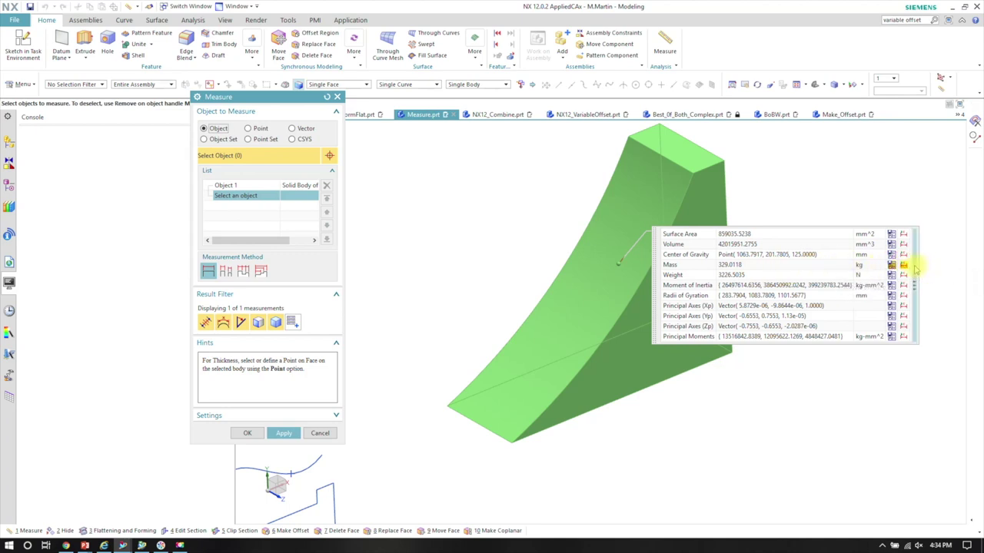
{"action": "mouse_move", "coordinate": [921, 284]}
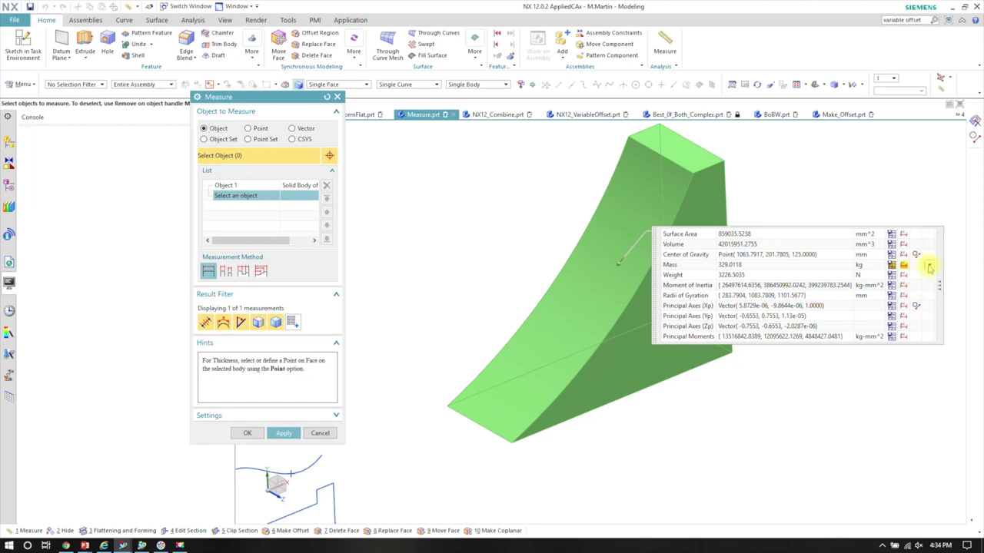
{"action": "left_click", "coordinate": [930, 267]}
{"action": "left_click", "coordinate": [948, 285]}
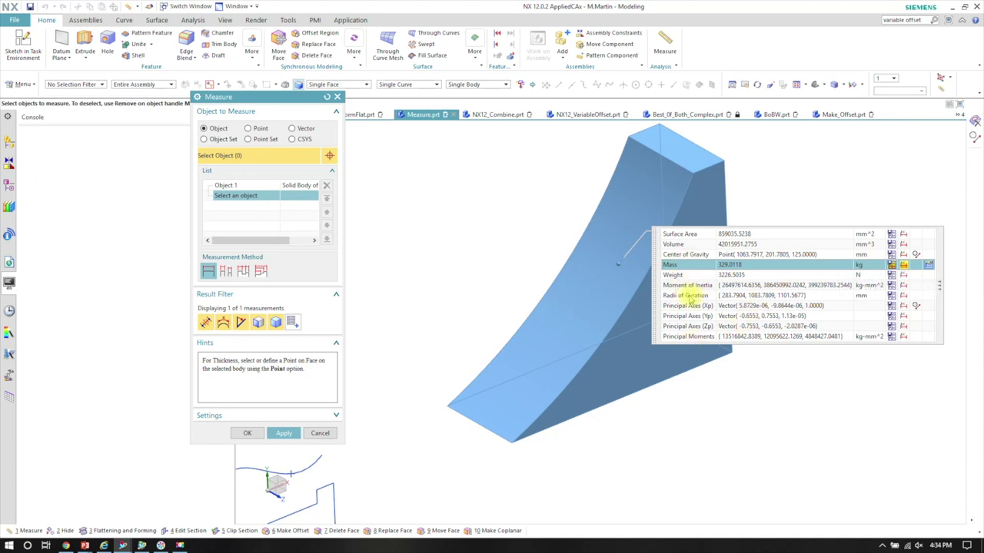
- Make the wedge's Center of Gravity result associative with its point geometry created, and accept the measurement
{"action": "left_click", "coordinate": [692, 256]}
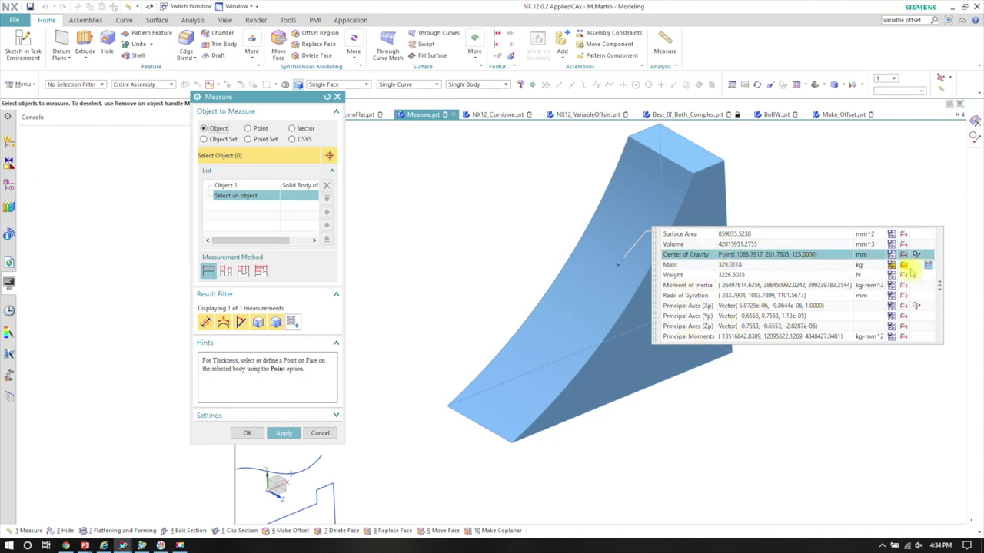
{"action": "left_click", "coordinate": [915, 255]}
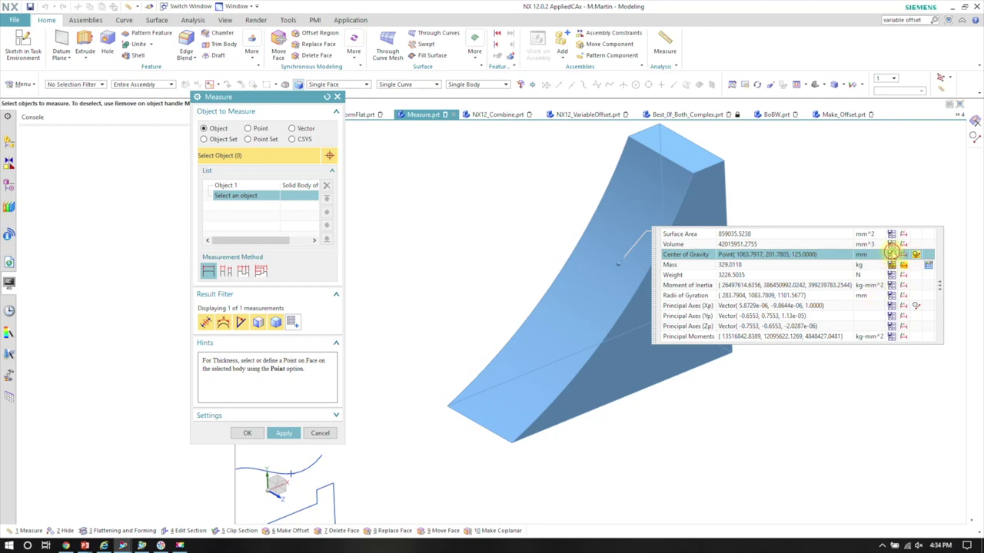
{"action": "left_click", "coordinate": [915, 254]}
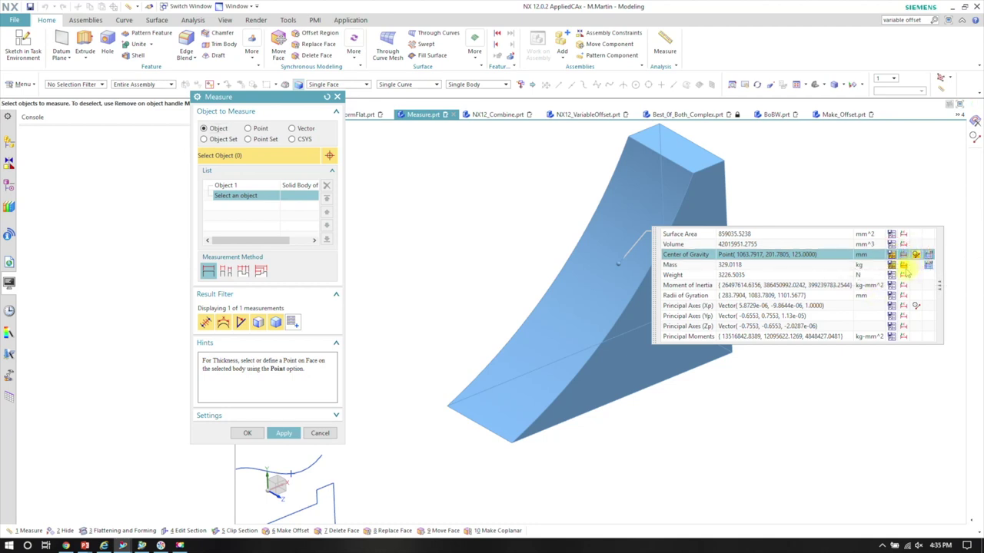
{"action": "left_click", "coordinate": [244, 434]}
- Examine the wedge's mass annotation and center of gravity point in Static Wireframe, and restore the Shaded with Edges display
{"action": "middle_click_drag", "start_coordinate": [685, 346], "coordinate": [648, 342]}
{"action": "middle_click_drag", "start_coordinate": [569, 270], "coordinate": [623, 259]}
{"action": "right_click", "coordinate": [484, 207]}
{"action": "left_click", "coordinate": [480, 213]}
{"action": "middle_click_drag", "start_coordinate": [469, 231], "coordinate": [652, 223]}
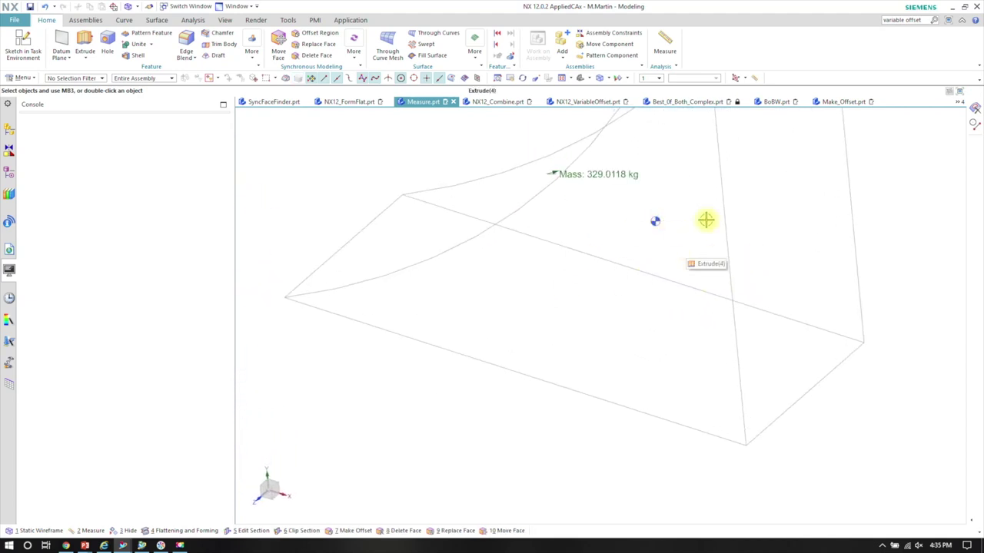
{"action": "middle_click_drag", "start_coordinate": [723, 231], "coordinate": [702, 207]}
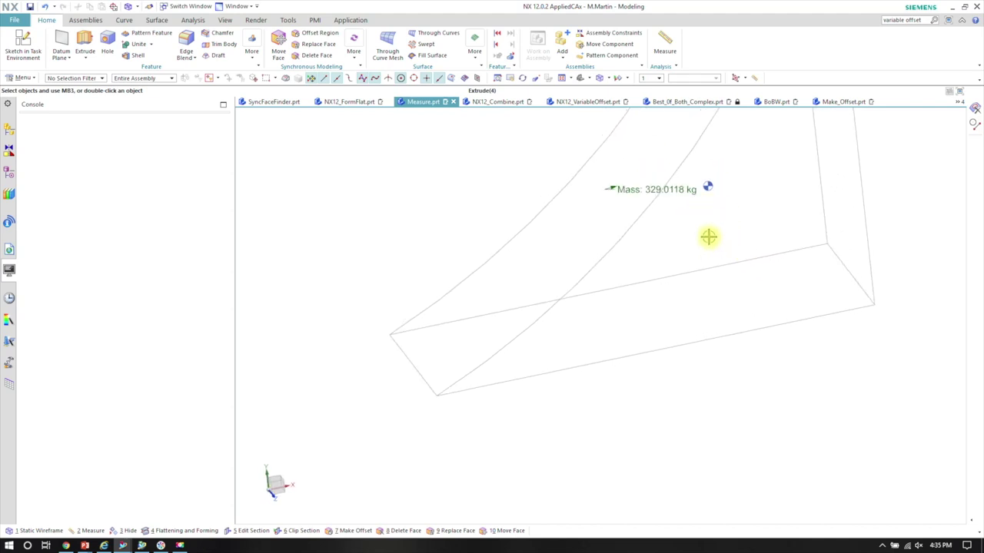
{"action": "mouse_move", "coordinate": [702, 208]}
{"action": "middle_mouse_down"}
{"action": "mouse_move", "coordinate": [681, 248]}
{"action": "mouse_move", "coordinate": [665, 241]}
{"action": "middle_mouse_up"}
{"action": "right_click_drag", "start_coordinate": [501, 202], "coordinate": [522, 198]}
{"action": "middle_click_drag", "start_coordinate": [543, 207], "coordinate": [468, 208]}
- Measure the wedge body's thickness at a point on its curved face, using the Point option with Point on Face enabled
{"action": "left_click", "coordinate": [468, 208]}
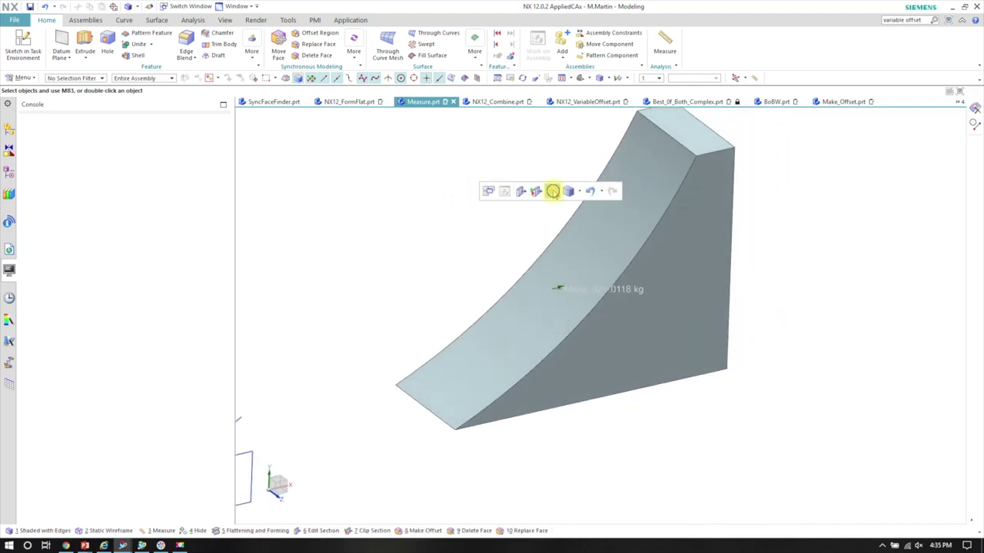
{"action": "left_click", "coordinate": [552, 191]}
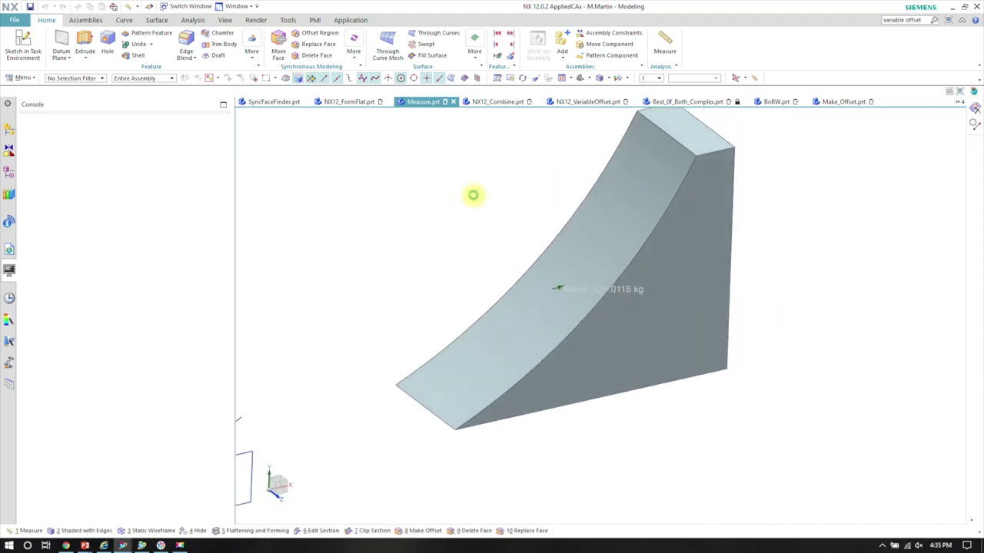
{"action": "left_click", "coordinate": [641, 244]}
{"action": "left_click", "coordinate": [710, 285]}
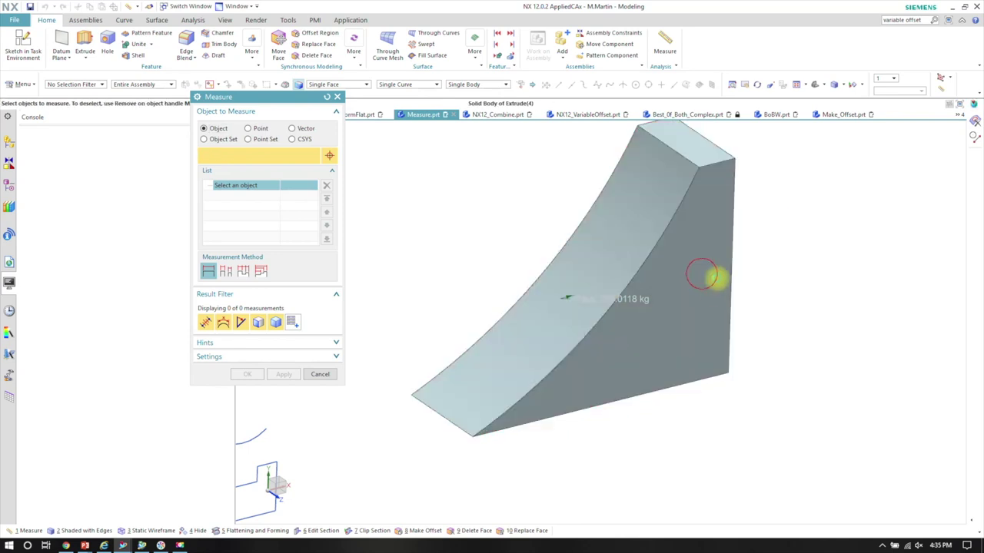
{"action": "left_click", "coordinate": [248, 129]}
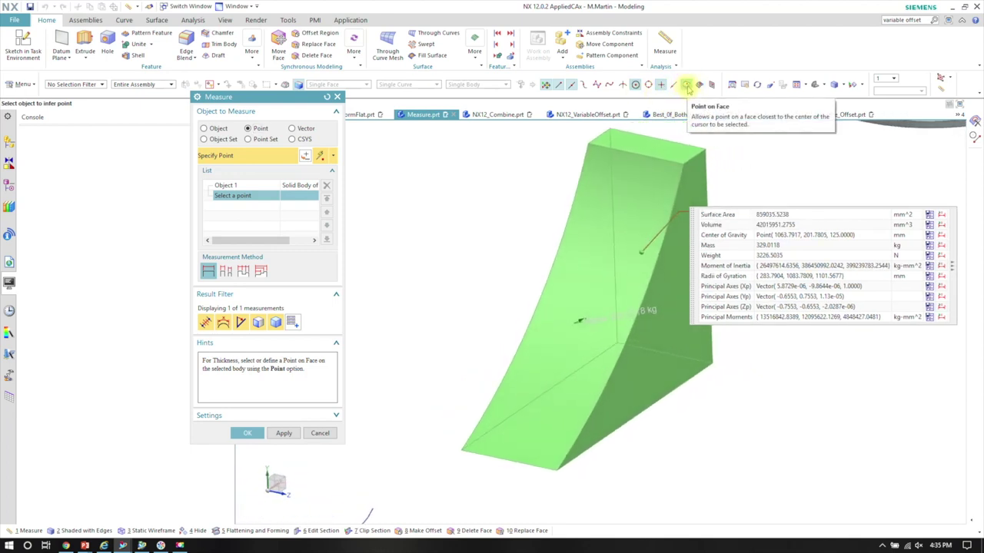
{"action": "left_click", "coordinate": [686, 84]}
{"action": "left_click", "coordinate": [648, 308]}
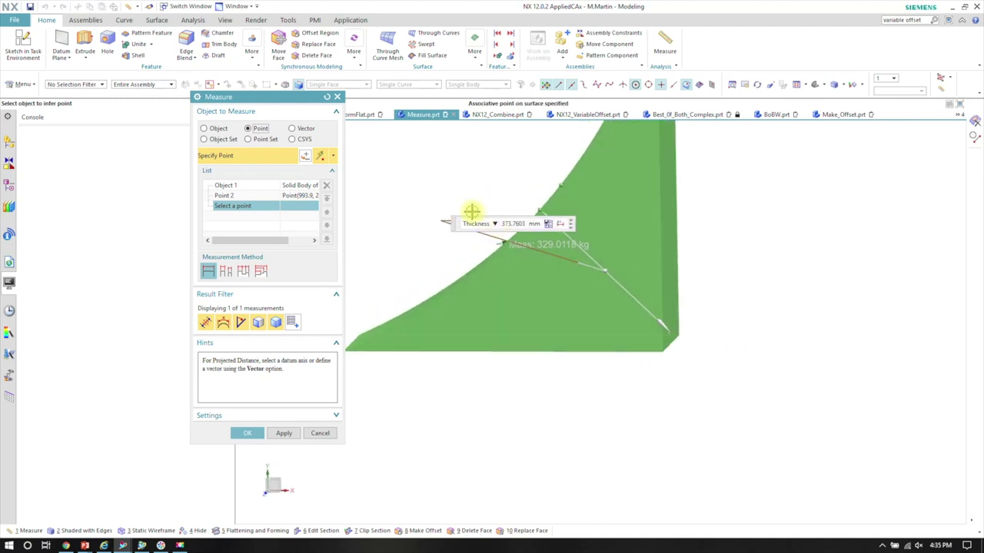
{"action": "left_click", "coordinate": [555, 311]}
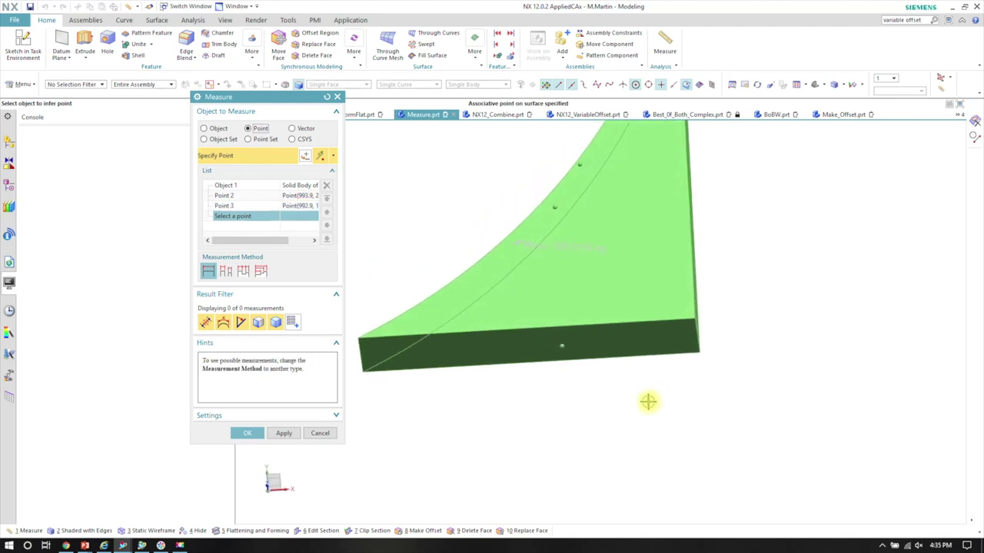
{"action": "left_click", "coordinate": [229, 206]}
{"action": "left_click", "coordinate": [326, 185]}
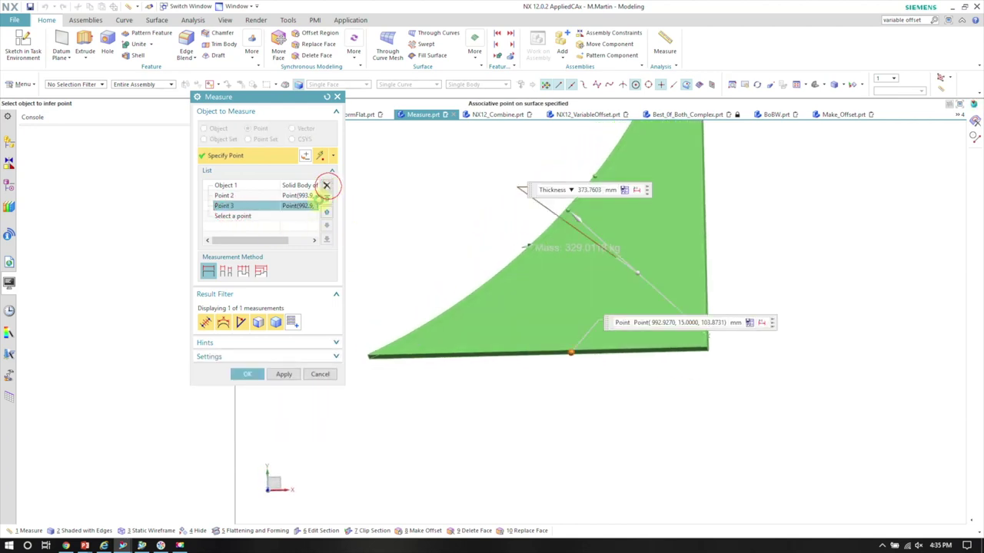
- Measure the wedge's thickness at a point on its bottom face and at one high on its curved face, then cancel Measure
{"action": "left_click", "coordinate": [573, 327]}
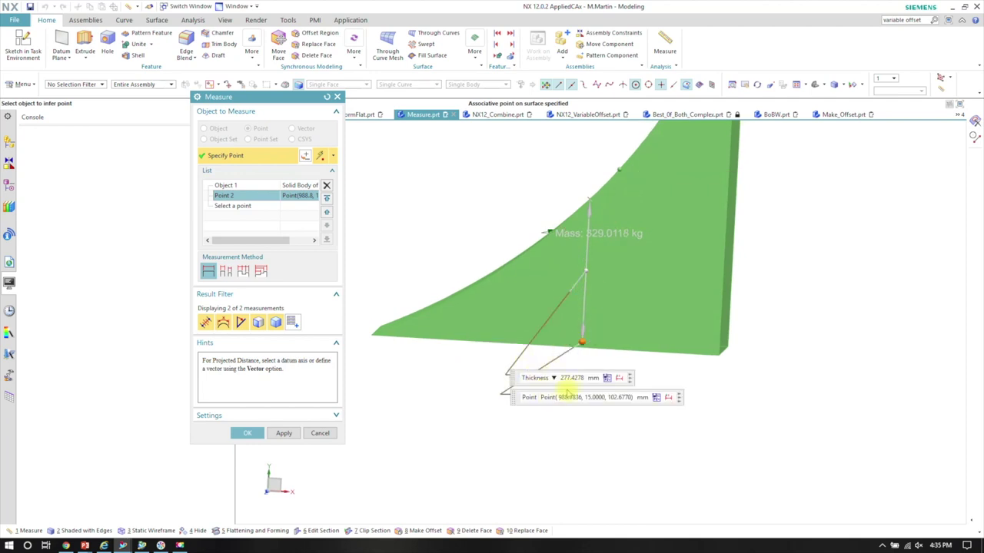
{"action": "middle_click_drag", "start_coordinate": [571, 388], "coordinate": [758, 241]}
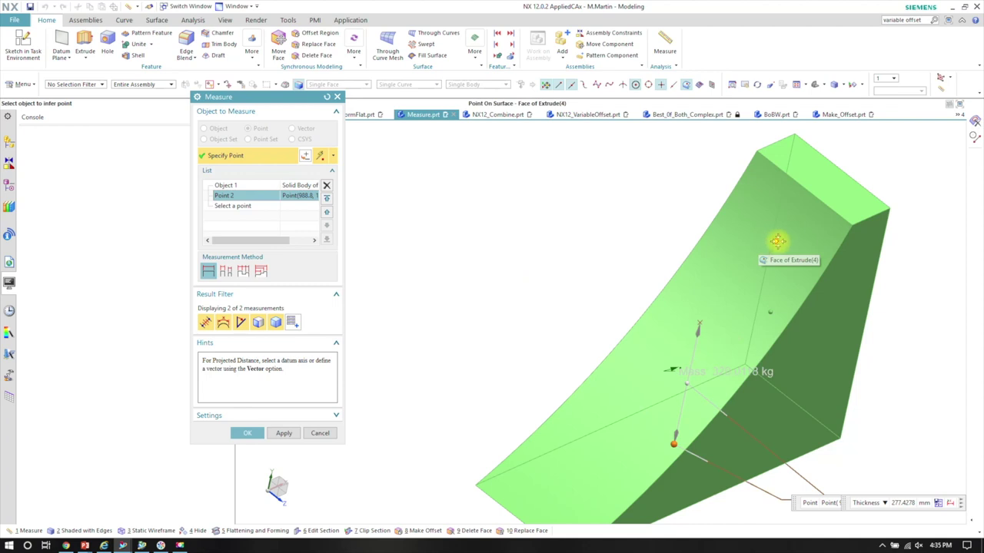
{"action": "left_click", "coordinate": [780, 243]}
{"action": "middle_click_drag", "start_coordinate": [807, 358], "coordinate": [758, 290]}
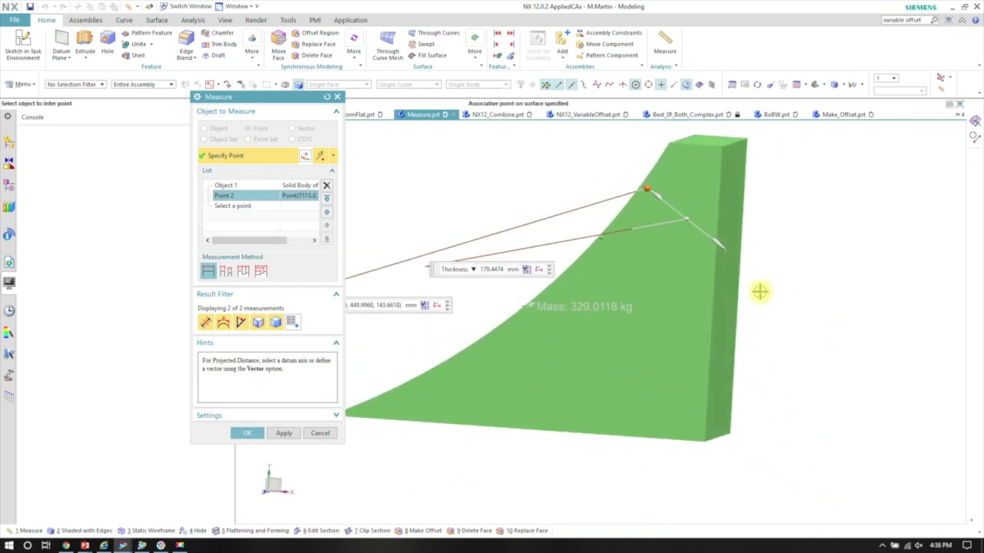
{"action": "left_click", "coordinate": [319, 434]}
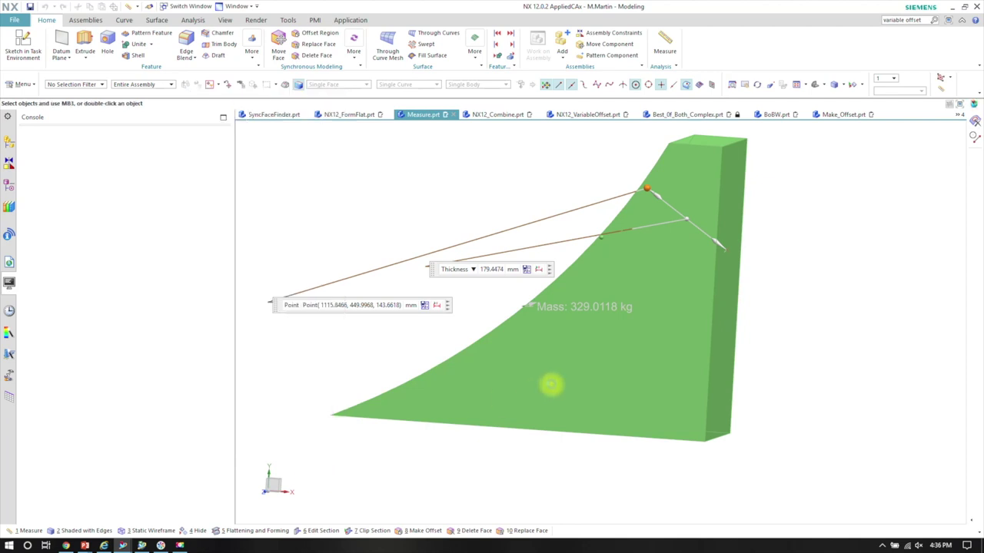
- Measure the distance and angle between the upper dish's flat top face and the lower dish's flat bottom face
{"action": "key", "text": "ctrl+f"}
{"action": "middle_click_drag", "start_coordinate": [551, 361], "coordinate": [436, 165]}
{"action": "left_click", "coordinate": [437, 165]}
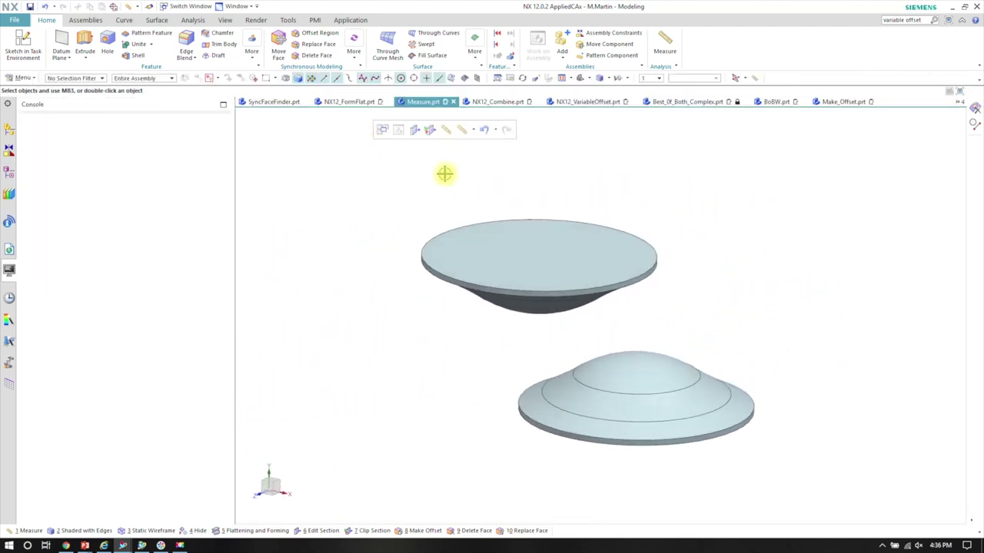
{"action": "left_click", "coordinate": [448, 133]}
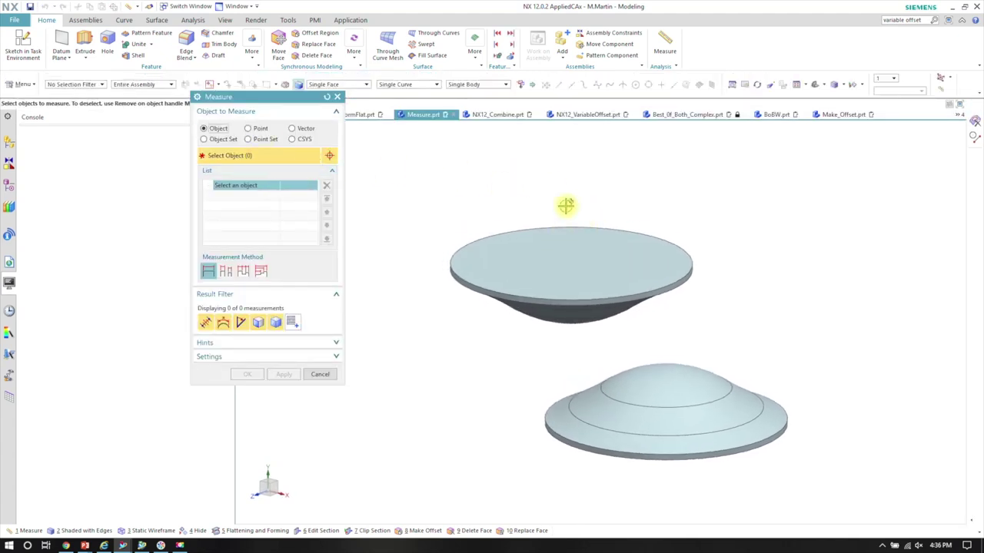
{"action": "middle_click_drag", "start_coordinate": [541, 256], "coordinate": [422, 323]}
{"action": "middle_click_drag", "start_coordinate": [492, 257], "coordinate": [664, 254]}
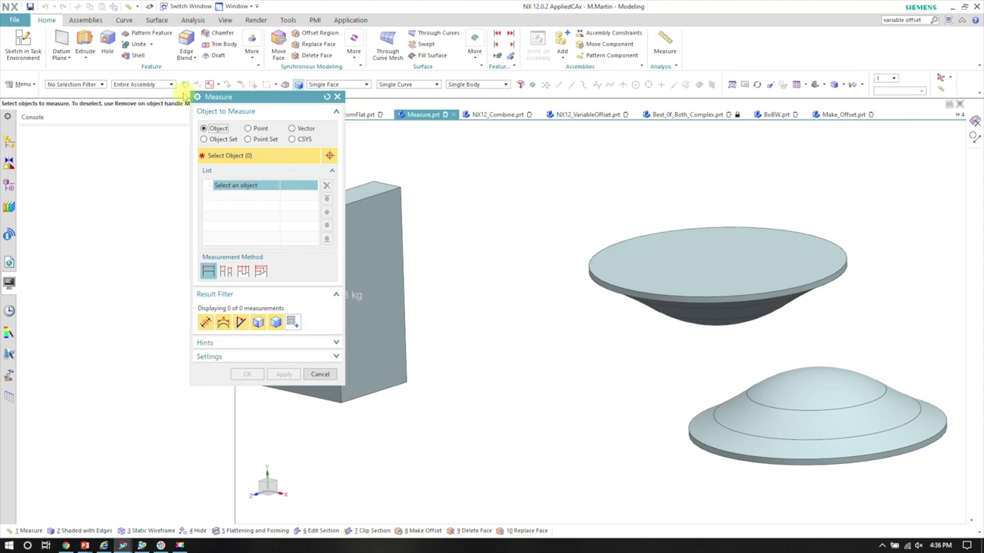
{"action": "left_click", "coordinate": [654, 264]}
{"action": "middle_click_drag", "start_coordinate": [418, 257], "coordinate": [721, 307]}
{"action": "left_click", "coordinate": [720, 308]}
{"action": "middle_click_drag", "start_coordinate": [551, 351], "coordinate": [708, 306]}
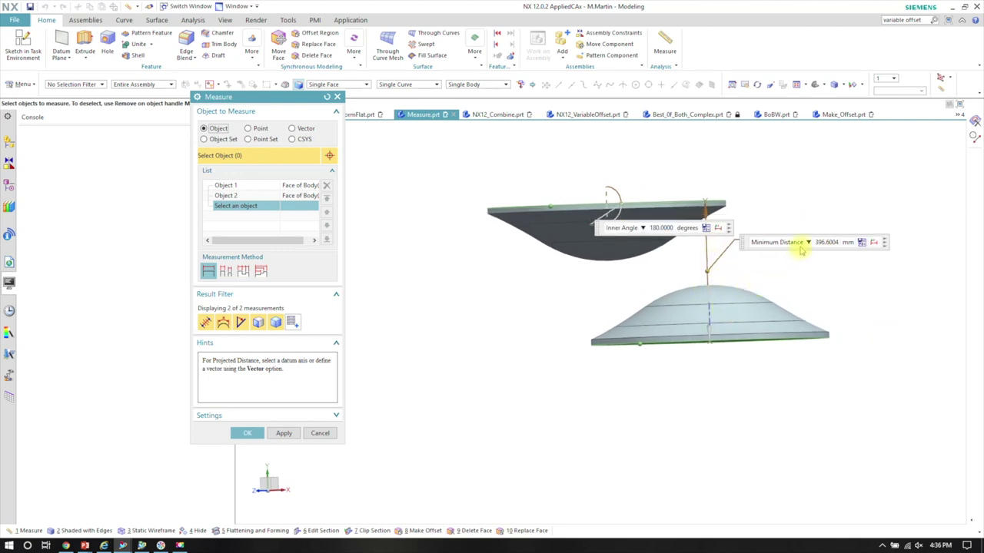
- Add the wedge's vertical edge as a vector to measure the projected clearance between the two dish faces
{"action": "left_click", "coordinate": [304, 129]}
{"action": "middle_click_drag", "start_coordinate": [484, 294], "coordinate": [521, 208]}
{"action": "left_click", "coordinate": [523, 205]}
{"action": "middle_click_drag", "start_coordinate": [631, 302], "coordinate": [747, 285]}
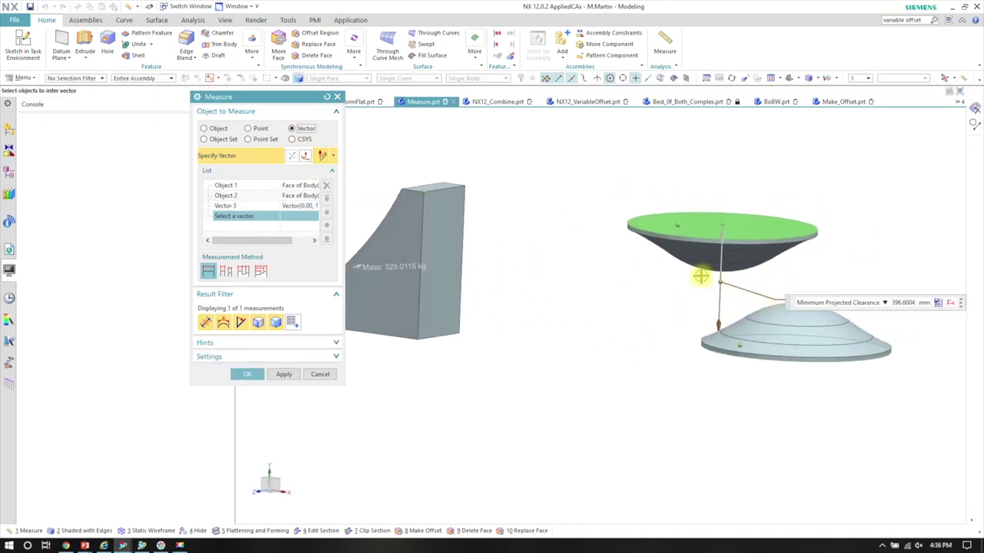
{"action": "middle_click_drag", "start_coordinate": [815, 305], "coordinate": [787, 346]}
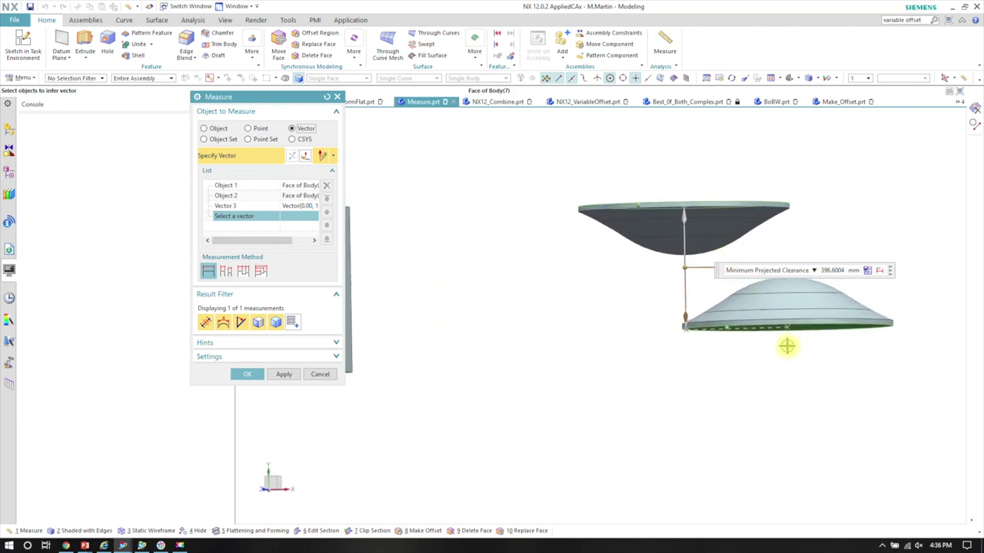
- Switch the result to Maximum Projected Clearance, review the other projected distance types, and cancel the measurement
{"action": "left_click", "coordinate": [812, 270]}
{"action": "left_click", "coordinate": [797, 290]}
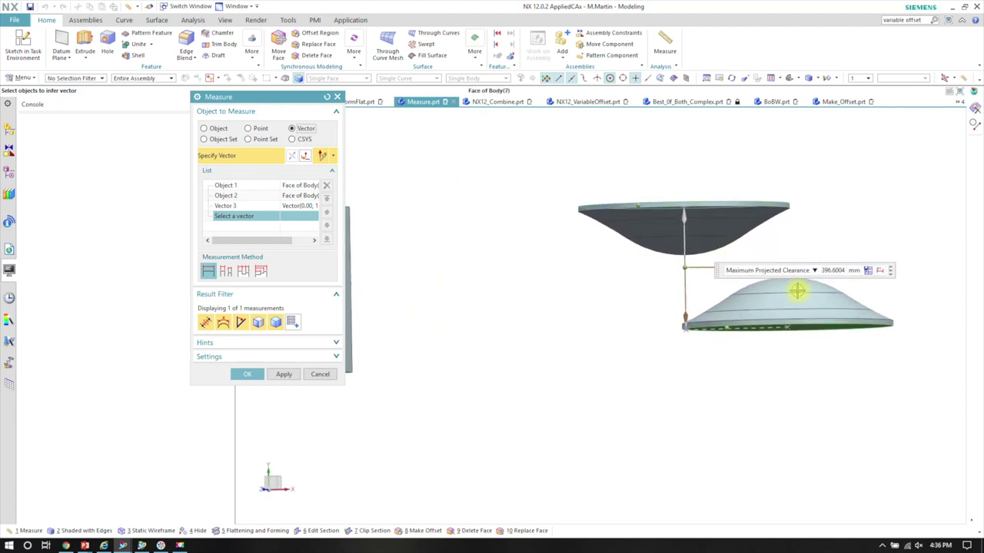
{"action": "left_click", "coordinate": [815, 271]}
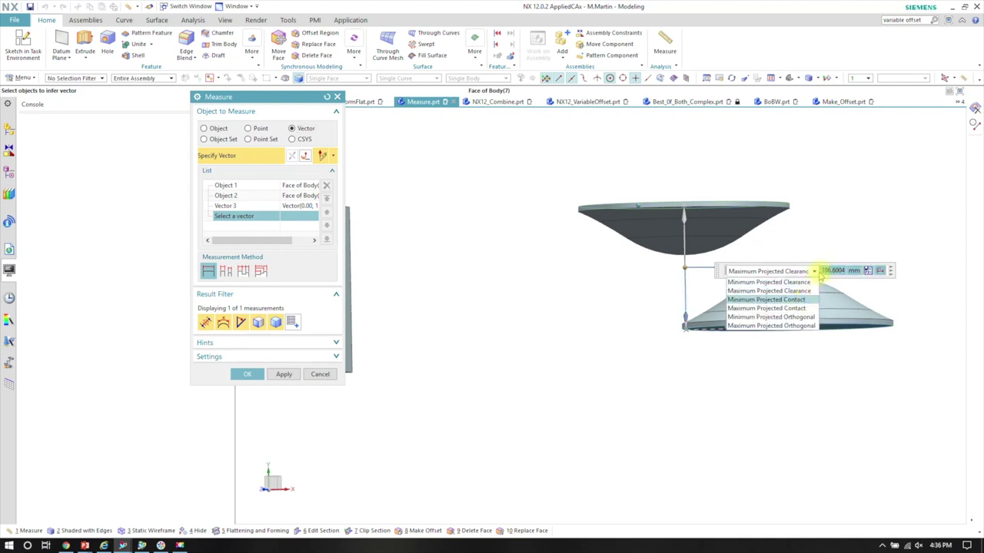
{"action": "left_click", "coordinate": [324, 380]}
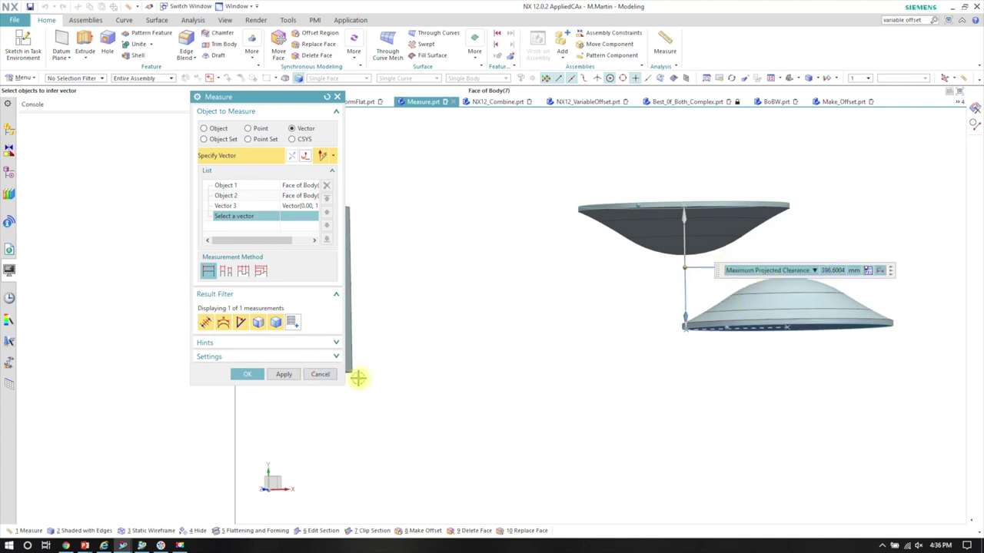
{"action": "left_click", "coordinate": [322, 375]}
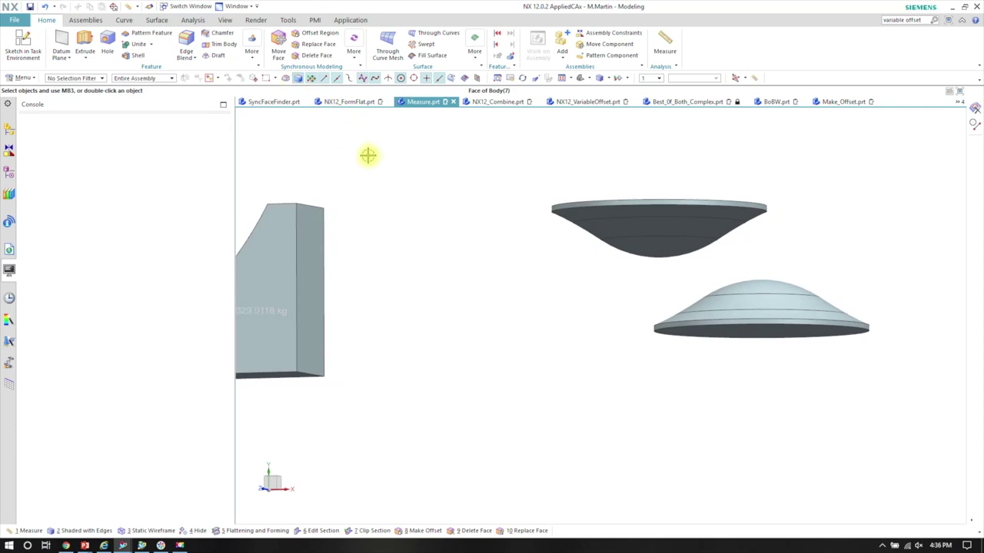
- Measure the minimum distance between the curved faces of the upper and lower dishes, using the Tangent Faces selection rule
{"action": "right_click", "coordinate": [413, 143]}
{"action": "left_click", "coordinate": [463, 138]}
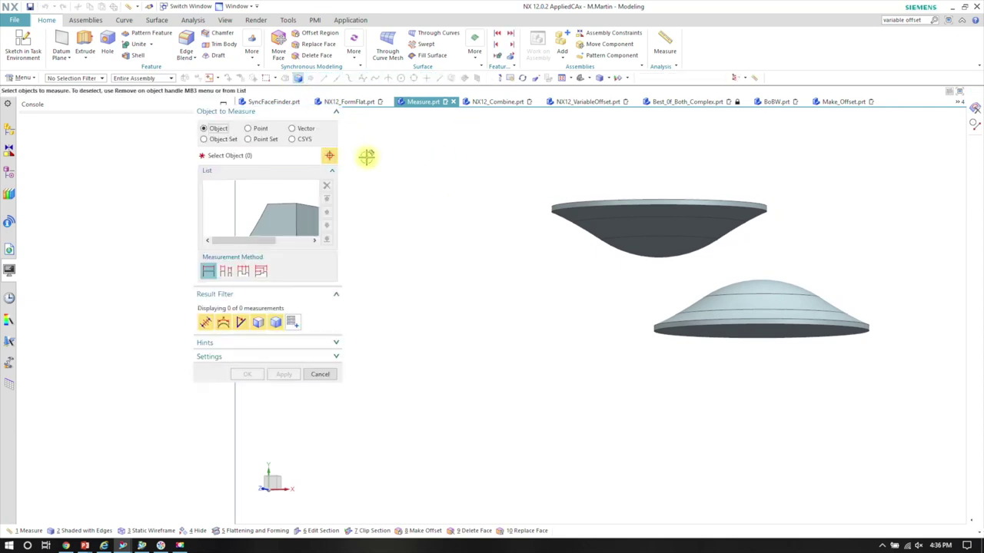
{"action": "left_click", "coordinate": [357, 85]}
{"action": "left_click", "coordinate": [338, 110]}
{"action": "left_click", "coordinate": [622, 257]}
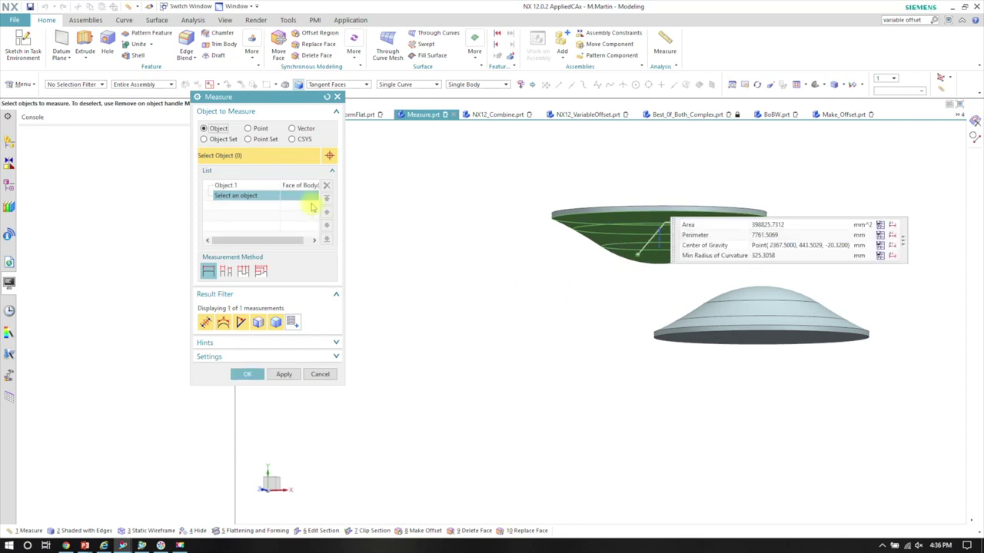
{"action": "left_click", "coordinate": [771, 293]}
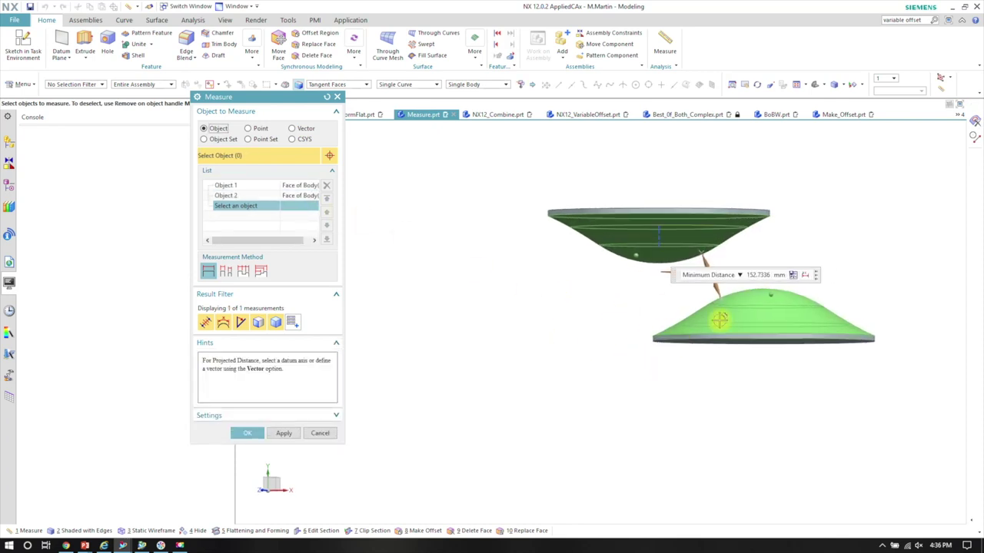
{"action": "middle_click_drag", "start_coordinate": [721, 320], "coordinate": [713, 298]}
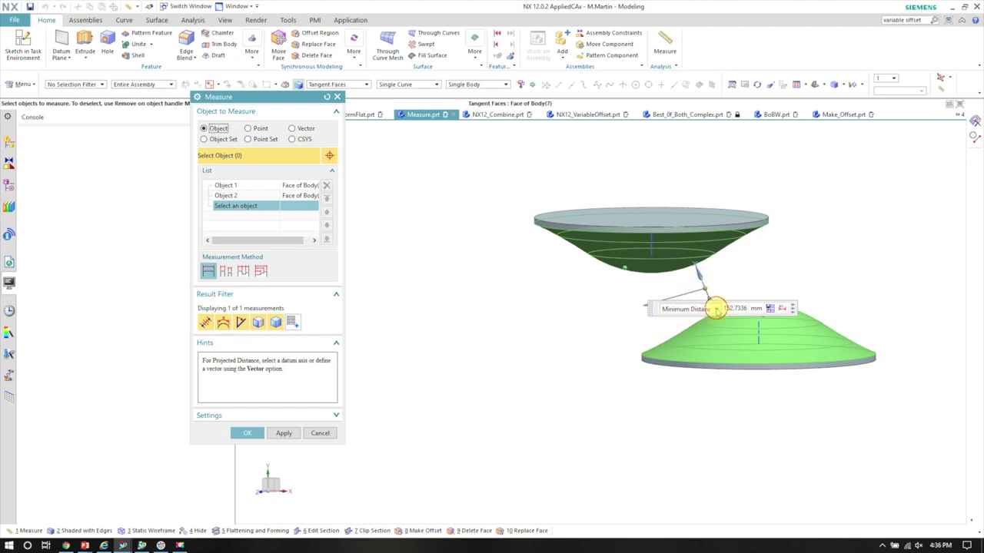
- Switch the dish measurement to Maximum Distance, inspect where it is taken, and set it back to Minimum Distance
{"action": "left_click", "coordinate": [715, 308]}
{"action": "left_click", "coordinate": [687, 328]}
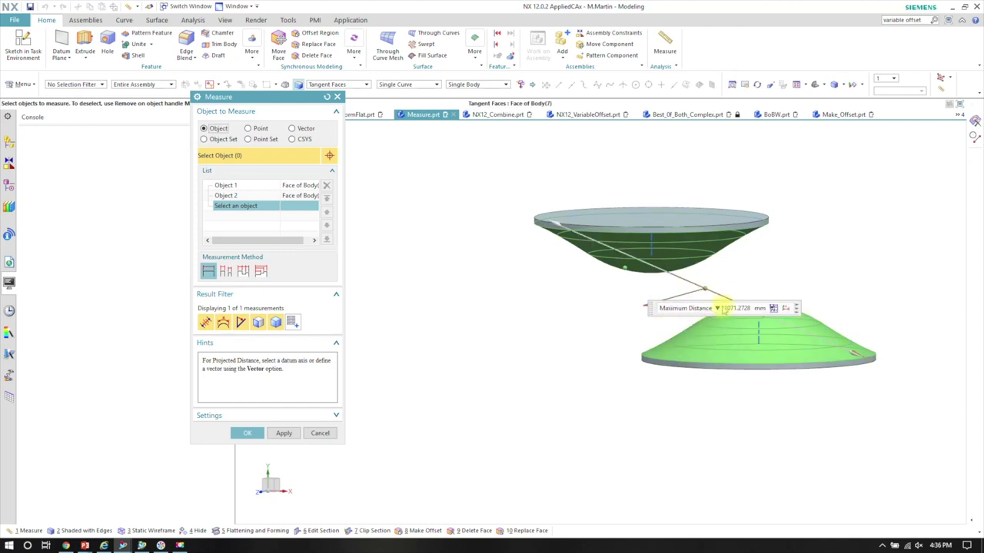
{"action": "middle_click_drag", "start_coordinate": [566, 232], "coordinate": [773, 401]}
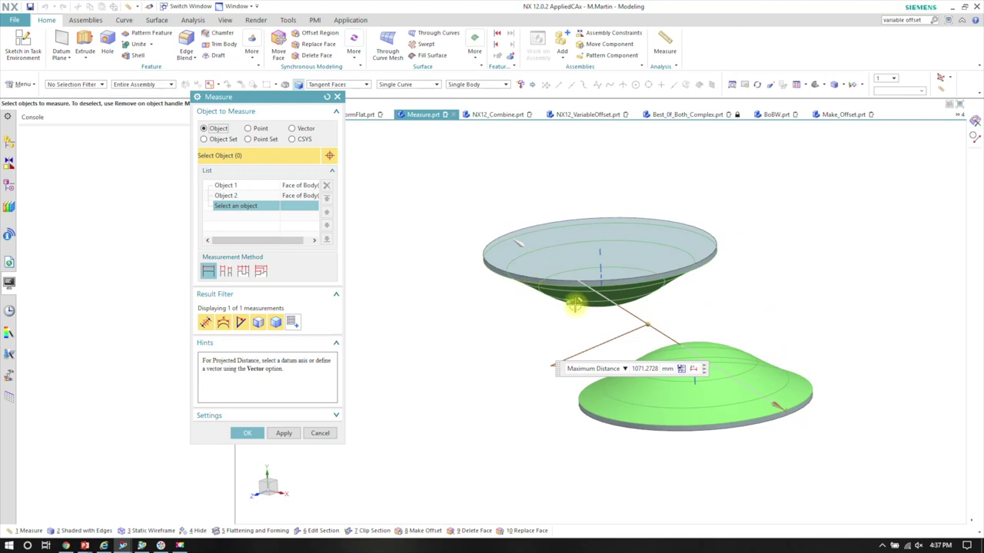
{"action": "left_click", "coordinate": [626, 365]}
{"action": "left_click", "coordinate": [581, 373]}
{"action": "middle_click_drag", "start_coordinate": [579, 372], "coordinate": [689, 266]}
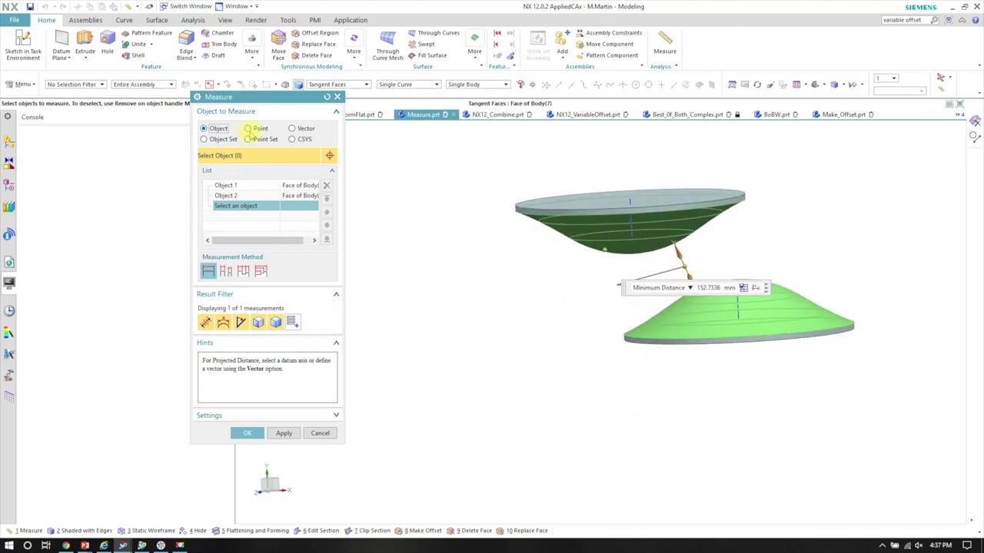
- Add a Y-direction vector to get the projected distance between the dishes, and move the result label clear of the bodies
{"action": "left_click", "coordinate": [247, 128]}
{"action": "left_click", "coordinate": [292, 128]}
{"action": "middle_click", "coordinate": [530, 304]}
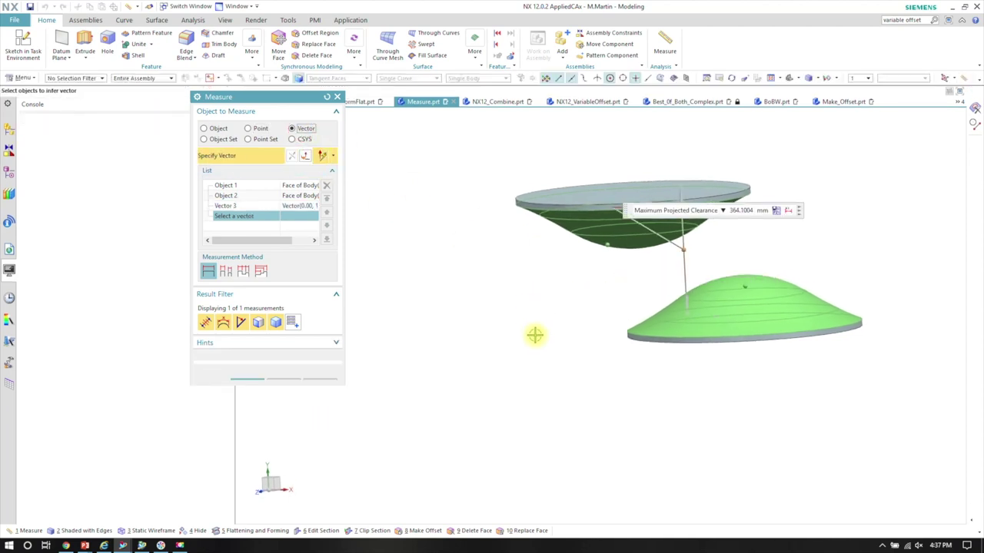
{"action": "left_click", "coordinate": [724, 210]}
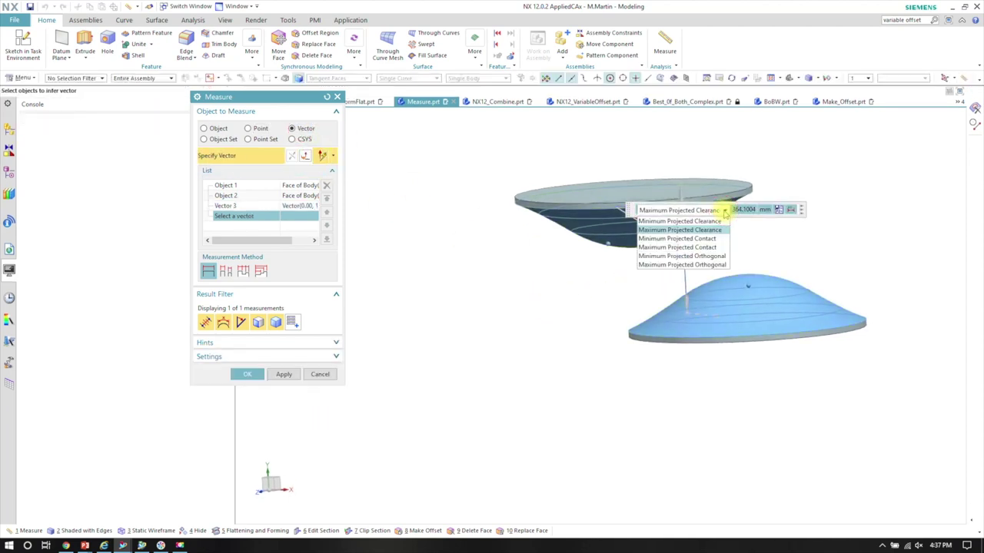
{"action": "left_click", "coordinate": [628, 210]}
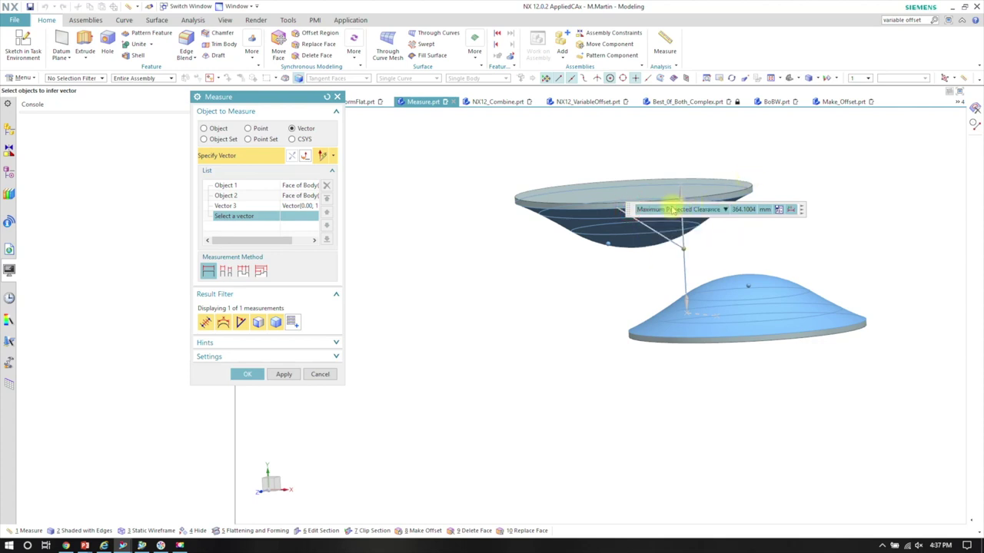
{"action": "left_click_drag", "start_coordinate": [629, 210], "coordinate": [750, 166]}
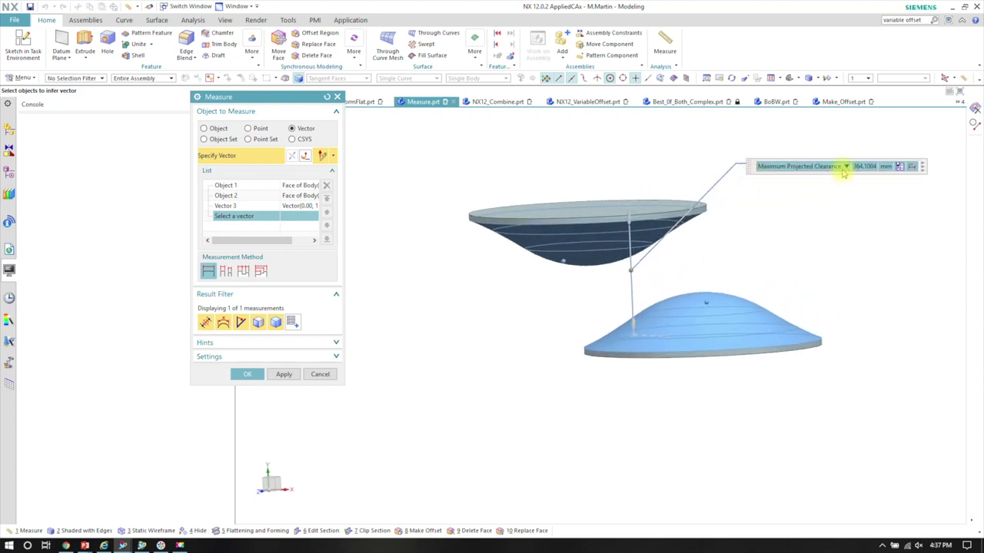
- Change the result to Minimum Projected Contact, inspect it from the front and at an angle, and cancel the measurement
{"action": "left_click", "coordinate": [844, 168]}
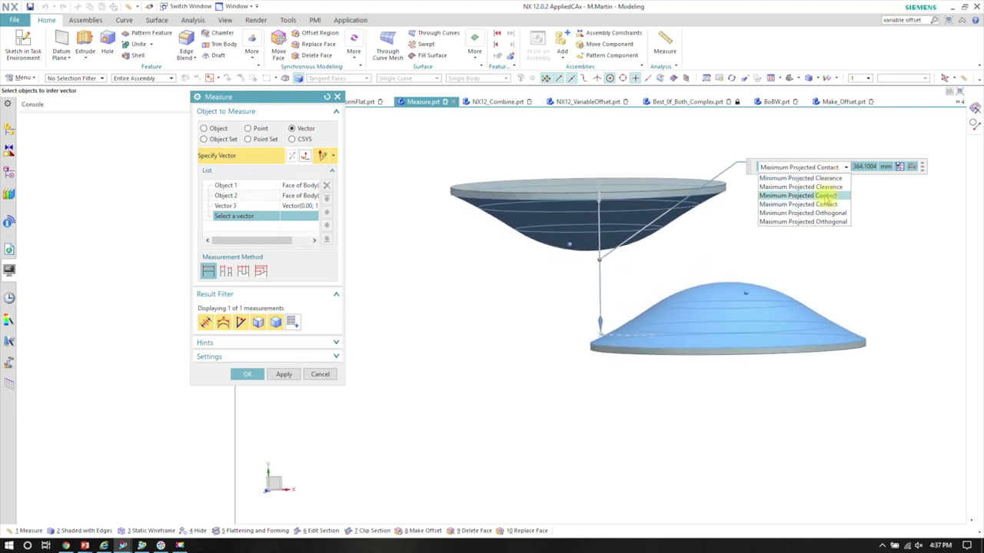
{"action": "left_click", "coordinate": [826, 195]}
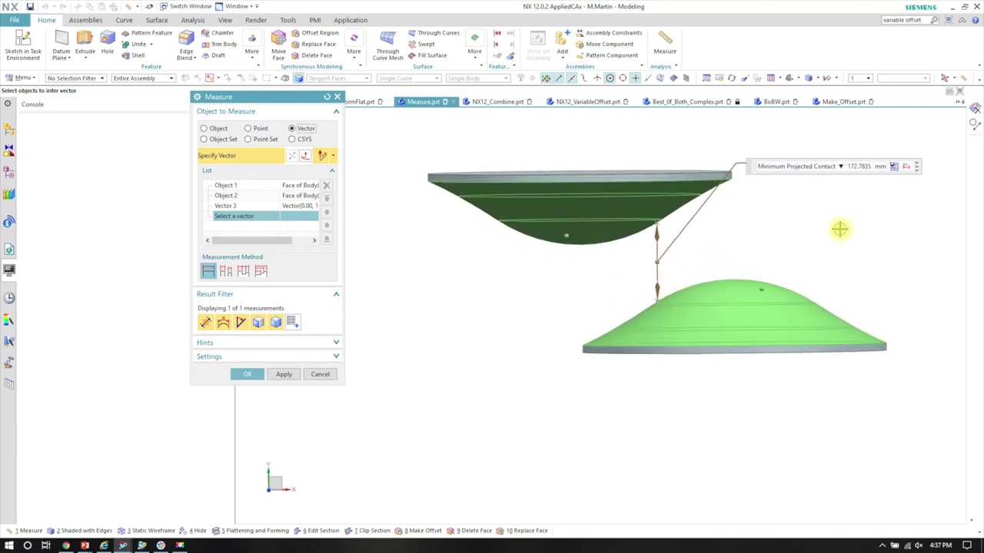
{"action": "key", "text": "F8"}
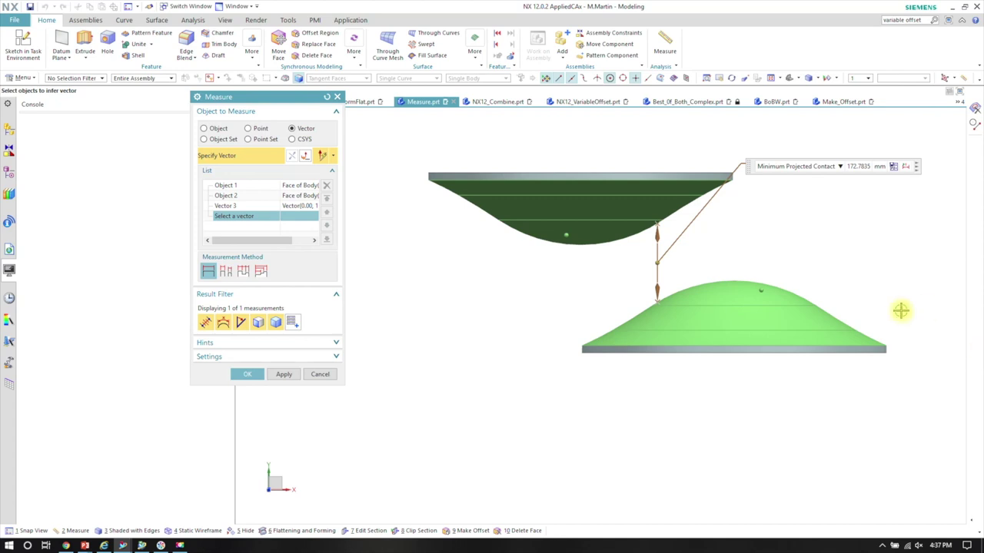
{"action": "middle_click_drag", "start_coordinate": [682, 236], "coordinate": [649, 267]}
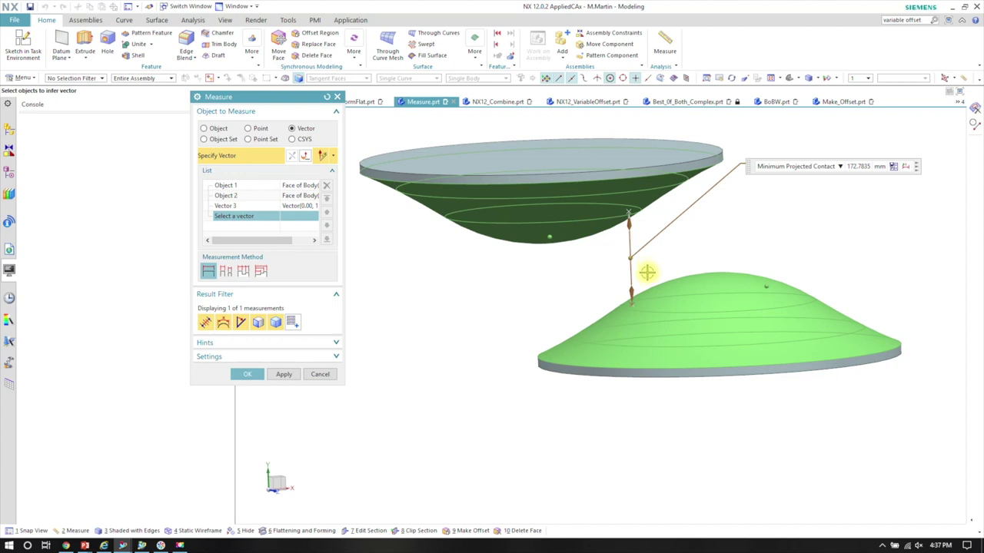
{"action": "middle_click_drag", "start_coordinate": [687, 216], "coordinate": [643, 259]}
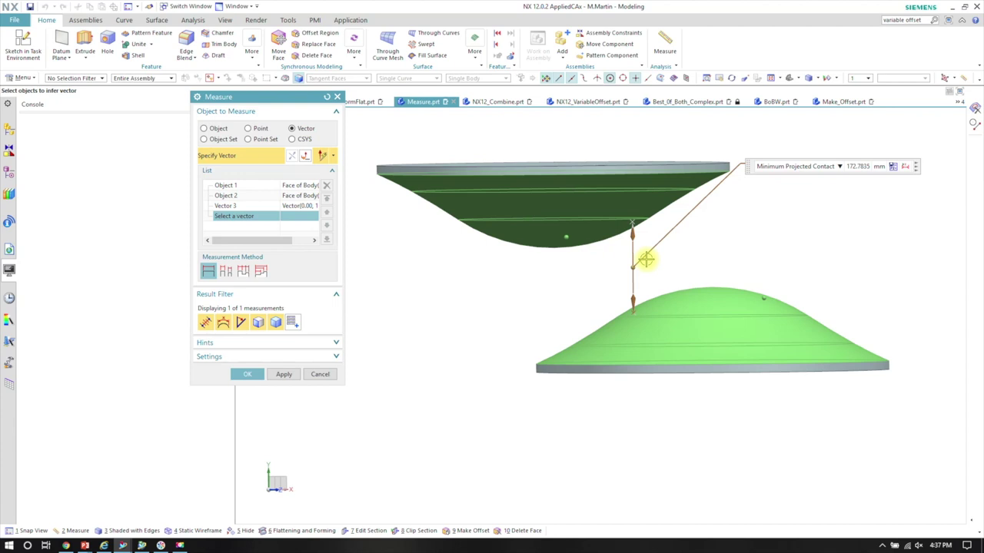
{"action": "middle_click_drag", "start_coordinate": [646, 260], "coordinate": [484, 275]}
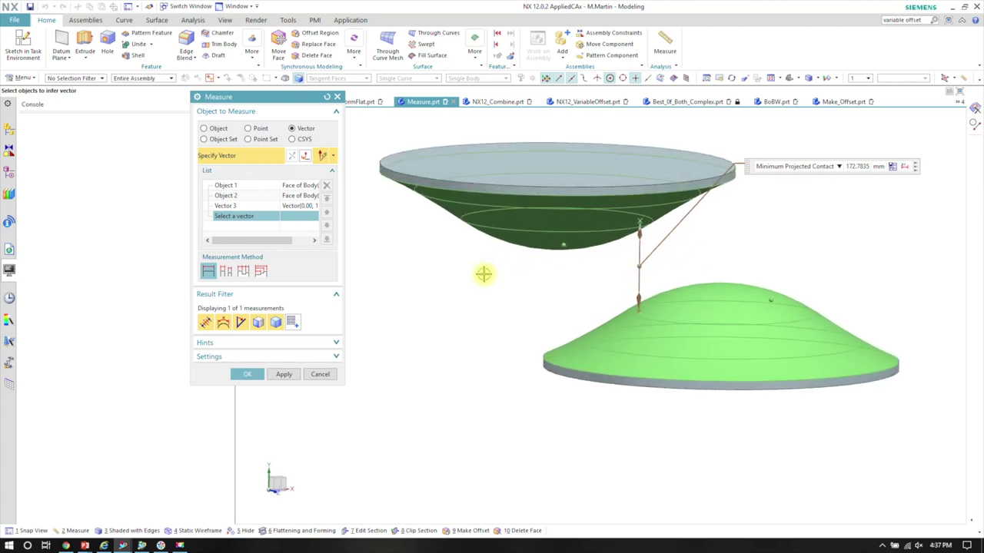
{"action": "left_click", "coordinate": [320, 375]}
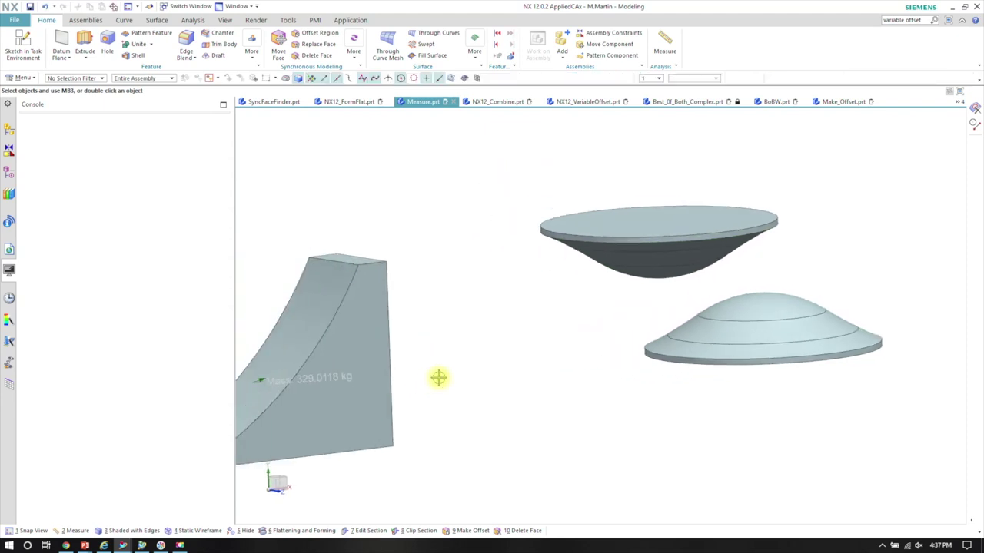
{"action": "key", "text": "ctrl+alt+t"}
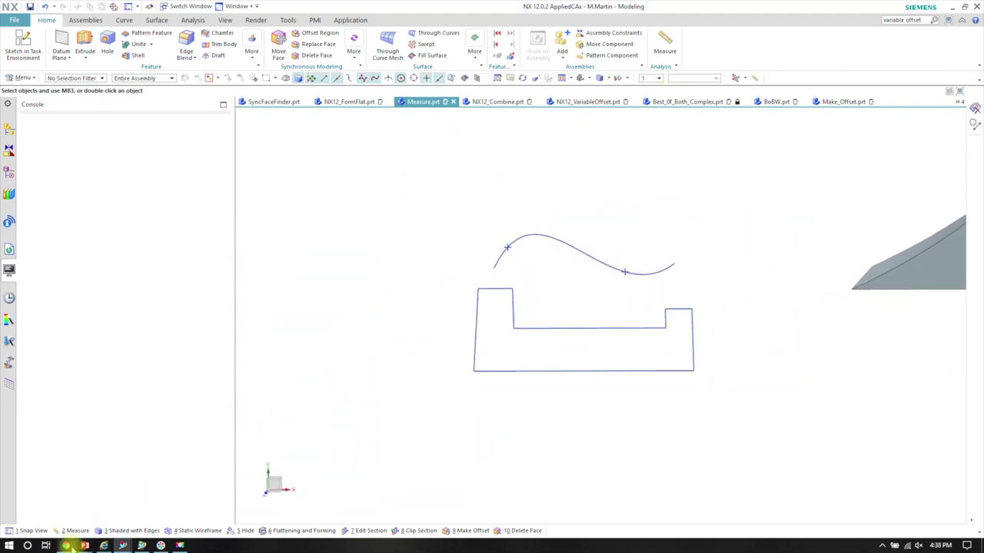
- Switch to Chrome and review the NX12.0.2 Measurement Commands Consolidation article from its introduction through the associative body measurements section
{"action": "left_click", "coordinate": [66, 546]}
{"action": "left_click", "coordinate": [325, 9]}
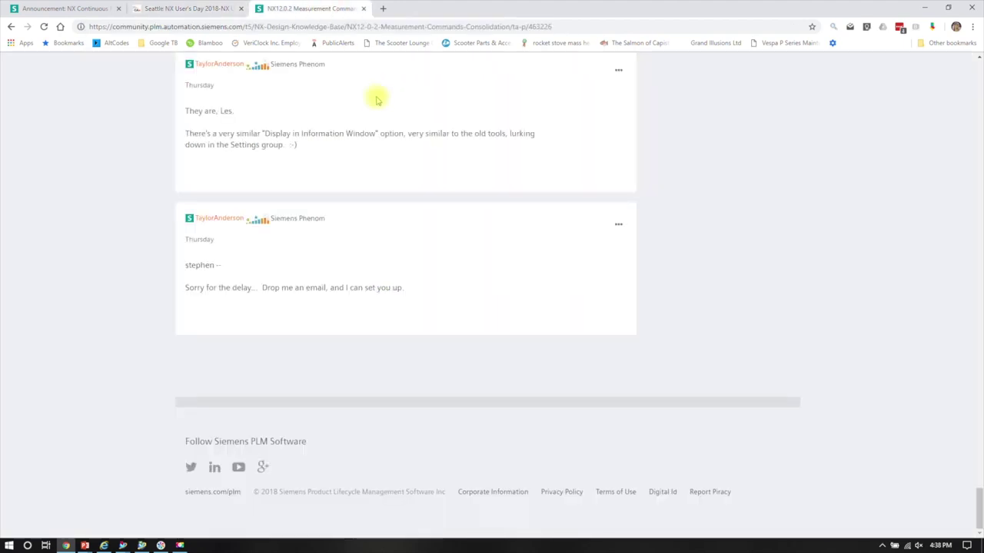
{"action": "scroll", "coordinate": [318, 103], "scroll_direction": "up", "scroll_amount": 15}
{"action": "scroll", "coordinate": [343, 74], "scroll_direction": "up", "scroll_amount": 20}
{"action": "scroll", "coordinate": [595, 147], "scroll_direction": "up", "scroll_amount": 20}
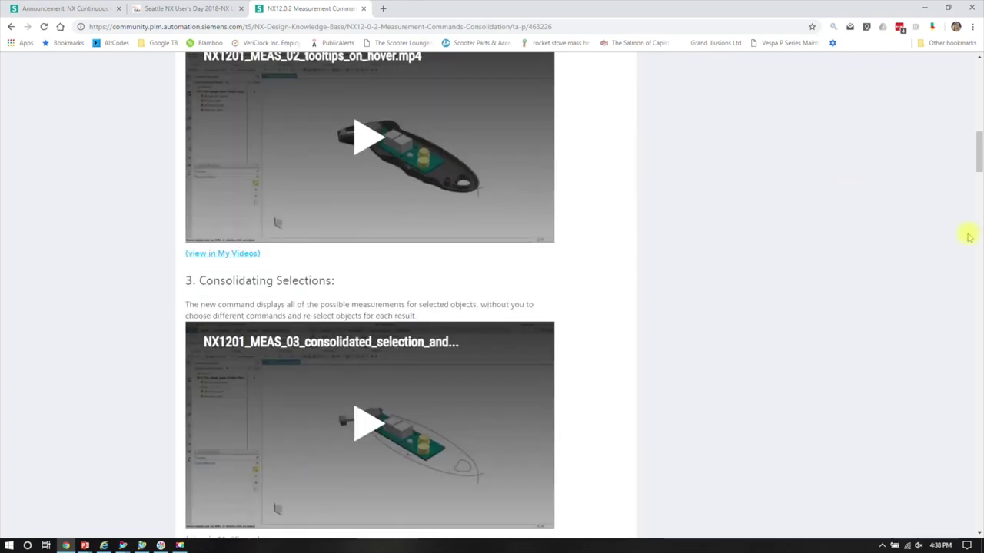
{"action": "scroll", "coordinate": [976, 165], "scroll_direction": "up", "scroll_amount": 10}
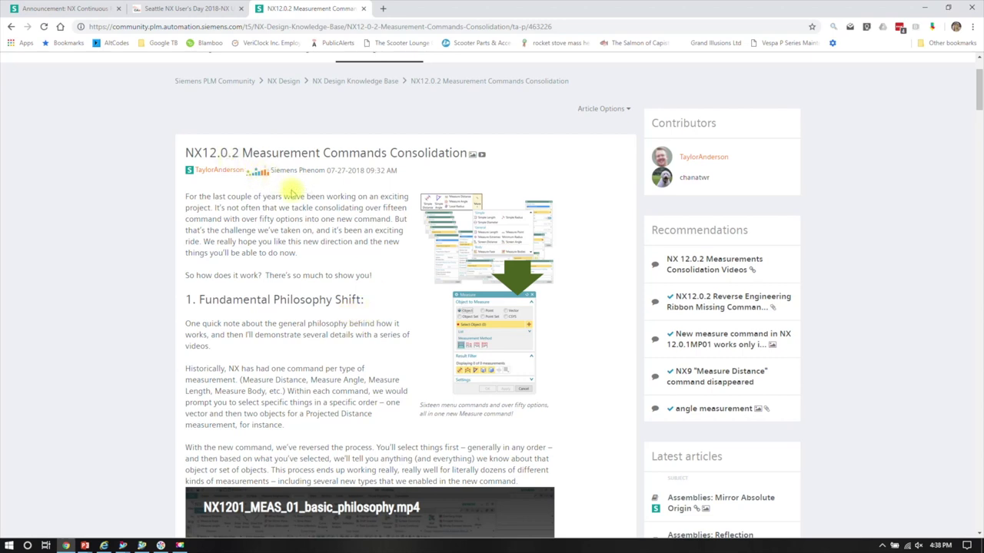
{"action": "scroll", "coordinate": [296, 193], "scroll_direction": "down", "scroll_amount": 2}
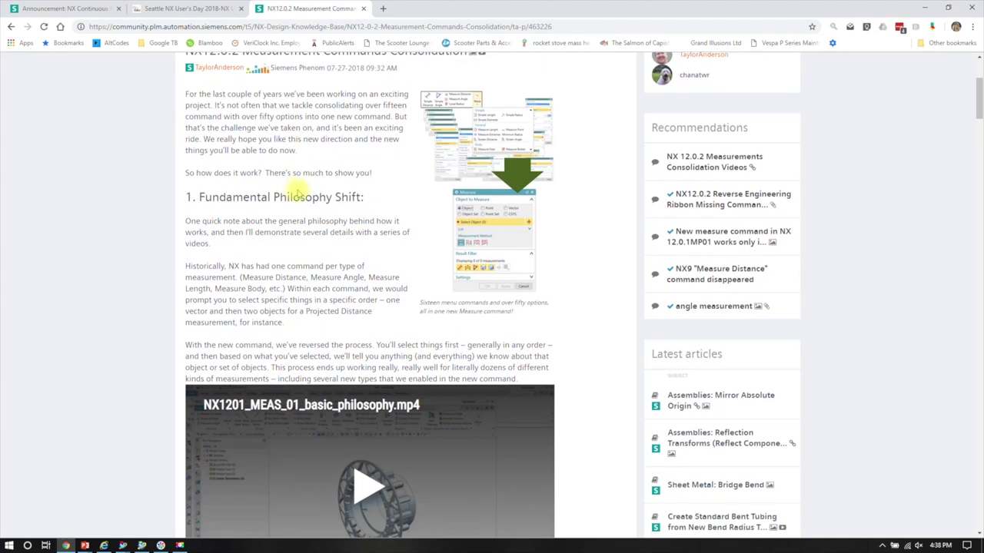
{"action": "scroll", "coordinate": [299, 190], "scroll_direction": "up", "scroll_amount": 2}
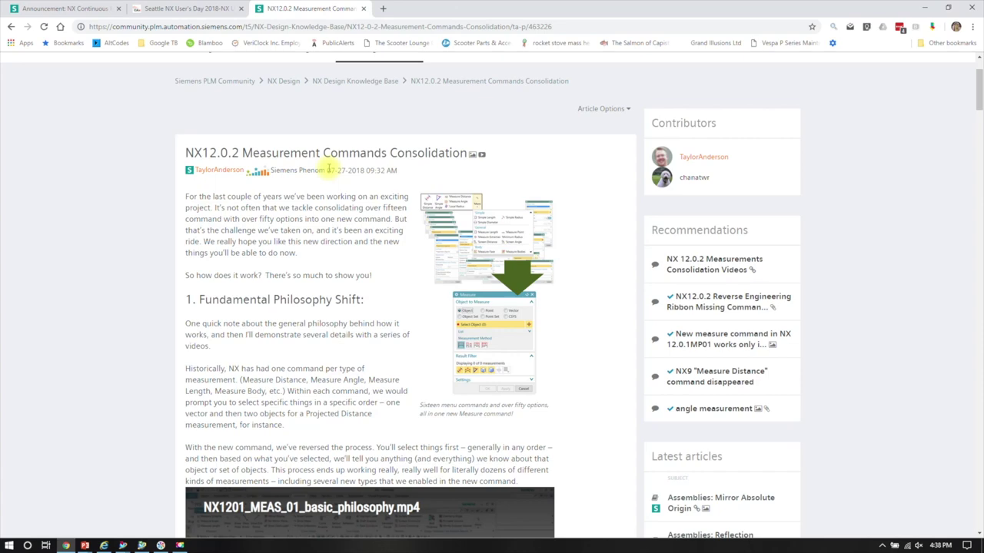
{"action": "scroll", "coordinate": [416, 313], "scroll_direction": "down", "scroll_amount": 2}
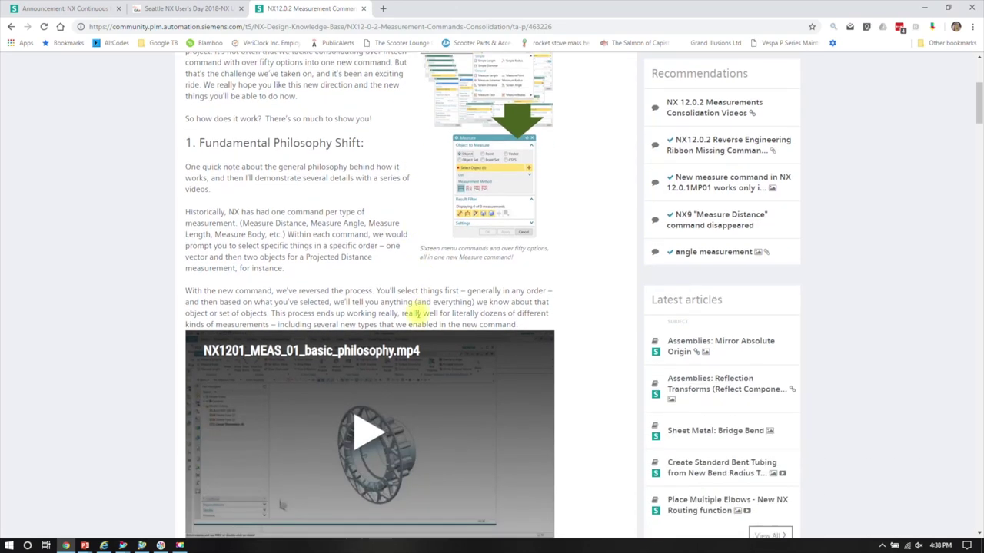
{"action": "scroll", "coordinate": [416, 314], "scroll_direction": "down", "scroll_amount": 7}
{"action": "scroll", "coordinate": [417, 315], "scroll_direction": "down", "scroll_amount": 5}
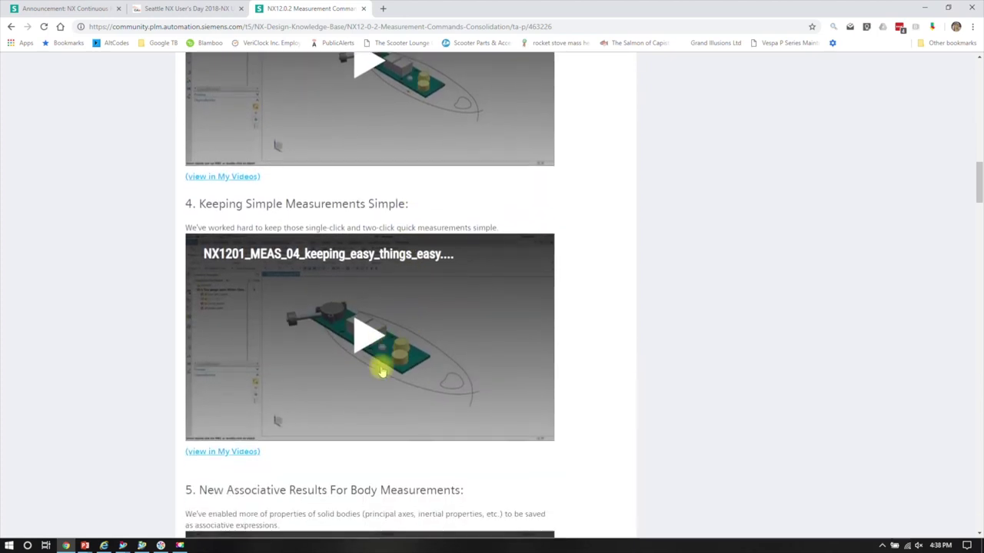
{"action": "scroll", "coordinate": [381, 372], "scroll_direction": "down", "scroll_amount": 1}
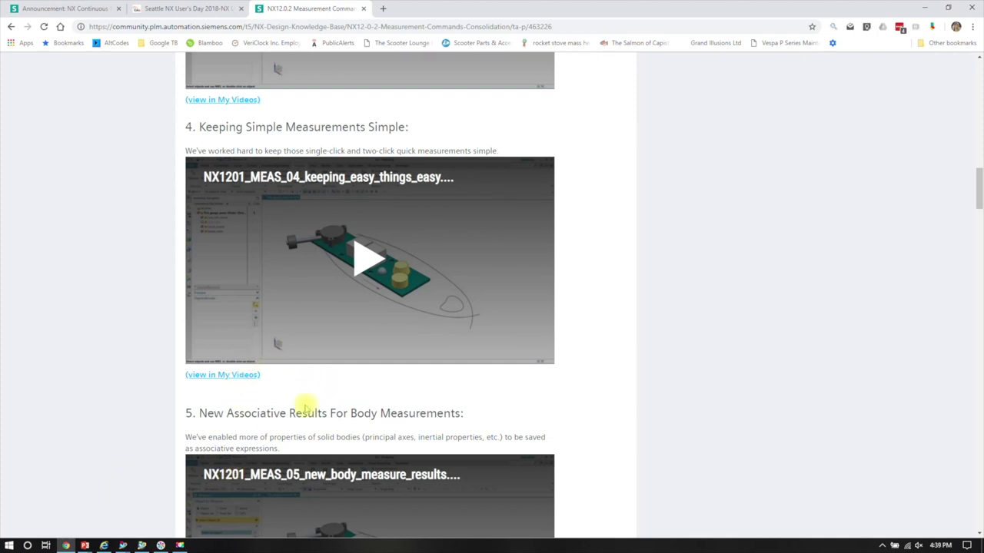
- Switch to the SEA_UserGroup_NX12_PT3.pptx presentation in PowerPoint and show the Measure Examples slide
{"action": "mouse_move", "coordinate": [84, 546]}
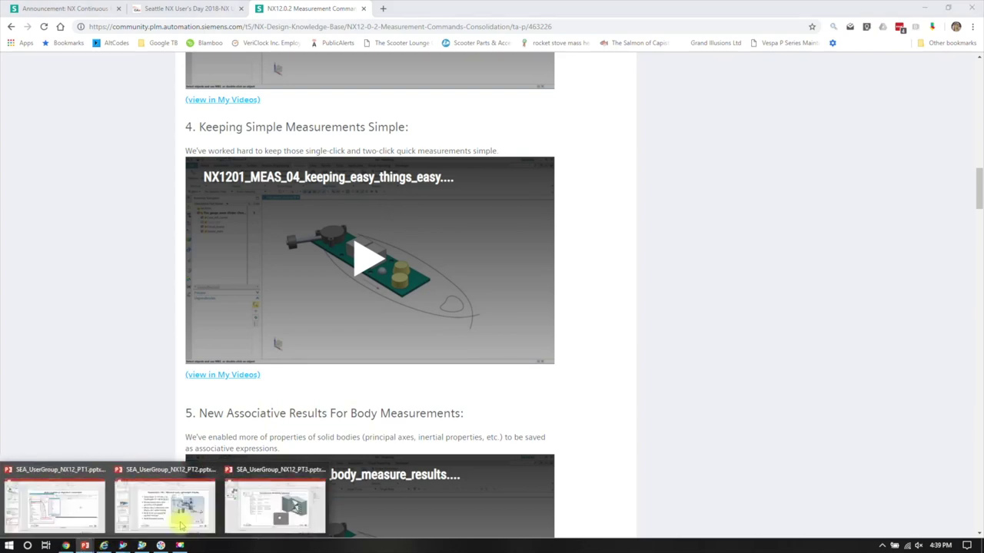
{"action": "left_click", "coordinate": [261, 517]}
{"action": "scroll", "coordinate": [557, 367], "scroll_direction": "down", "scroll_amount": 1}
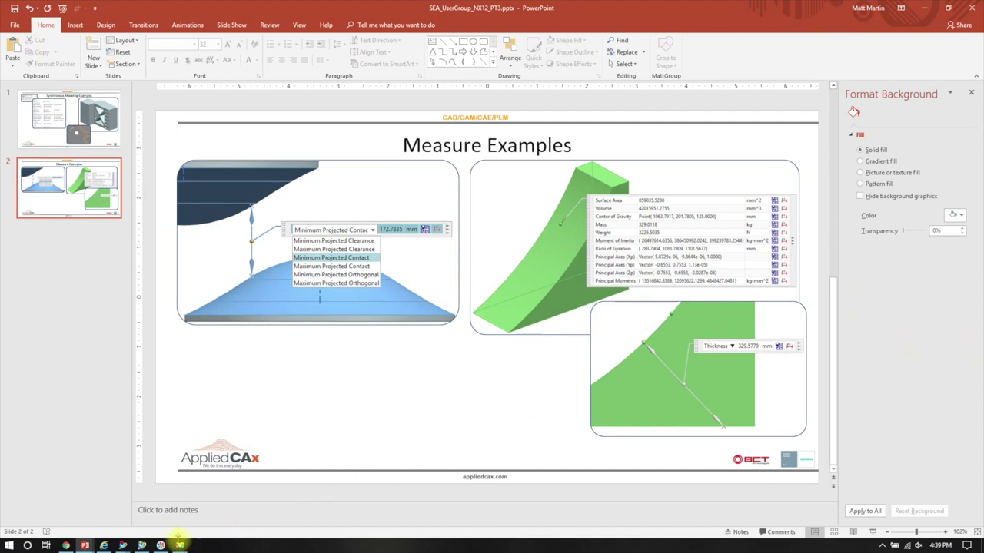
- Switch back to Measure.prt in NX and measure the wedge's solid body for its mass properties
{"action": "mouse_move", "coordinate": [122, 546]}
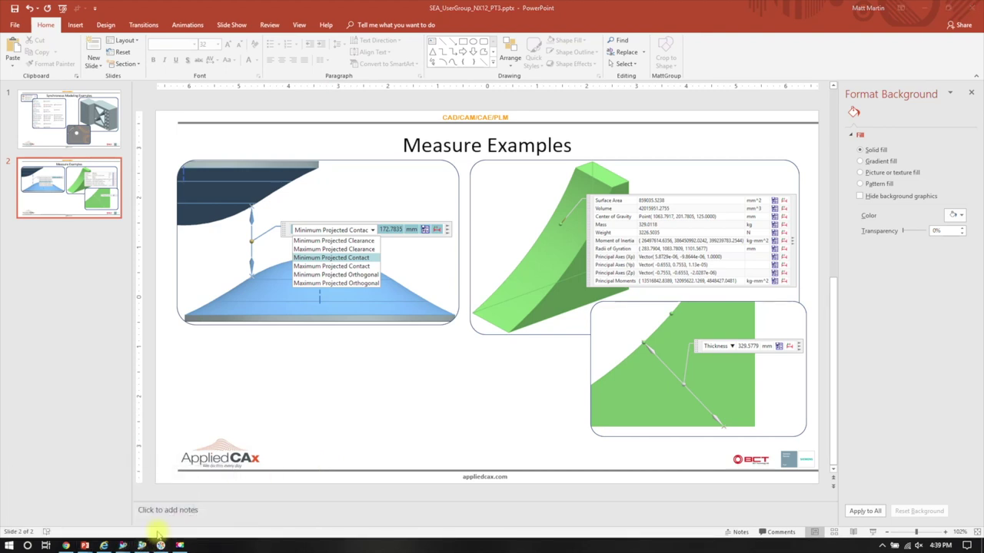
{"action": "left_click", "coordinate": [115, 508]}
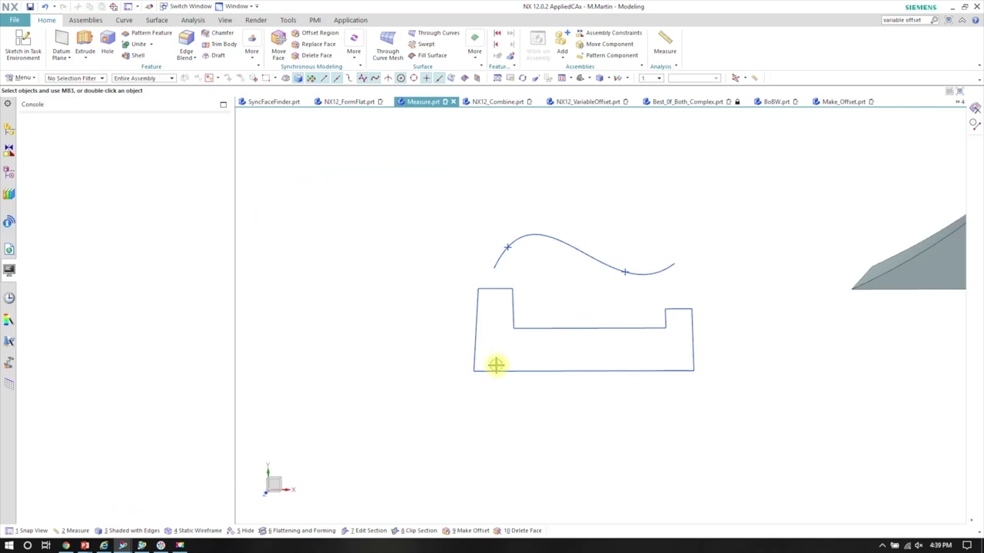
{"action": "scroll", "coordinate": [556, 424], "scroll_direction": "down", "scroll_amount": 3}
{"action": "mouse_move", "coordinate": [556, 424]}
{"action": "middle_mouse_down"}
{"action": "mouse_move", "coordinate": [577, 326]}
{"action": "mouse_move", "coordinate": [549, 195]}
{"action": "mouse_move", "coordinate": [485, 231]}
{"action": "mouse_move", "coordinate": [490, 250]}
{"action": "mouse_move", "coordinate": [467, 246]}
{"action": "middle_mouse_up"}
{"action": "scroll", "coordinate": [466, 246], "scroll_direction": "down", "scroll_amount": 3}
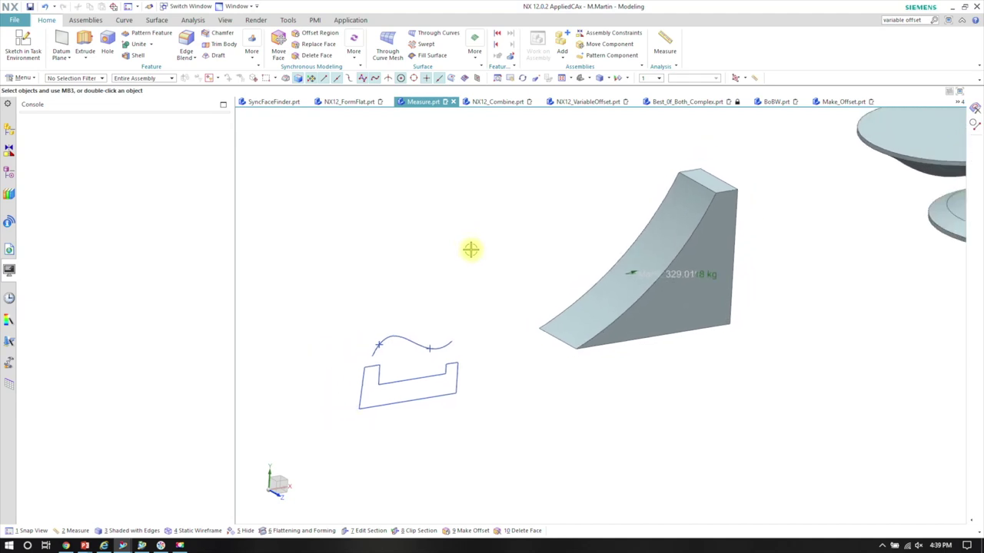
{"action": "middle_click_drag", "start_coordinate": [472, 250], "coordinate": [516, 256]}
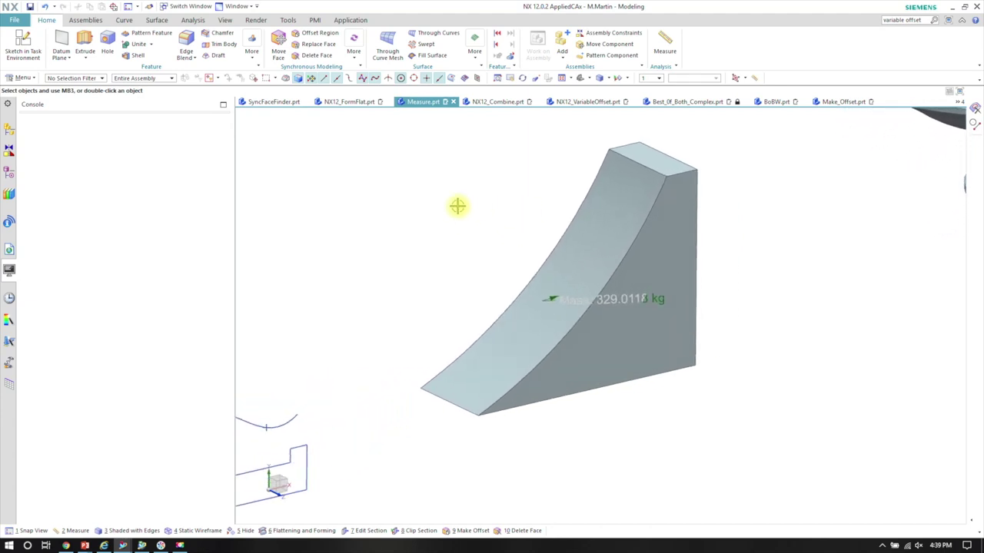
{"action": "left_click", "coordinate": [394, 196]}
{"action": "left_click", "coordinate": [483, 176]}
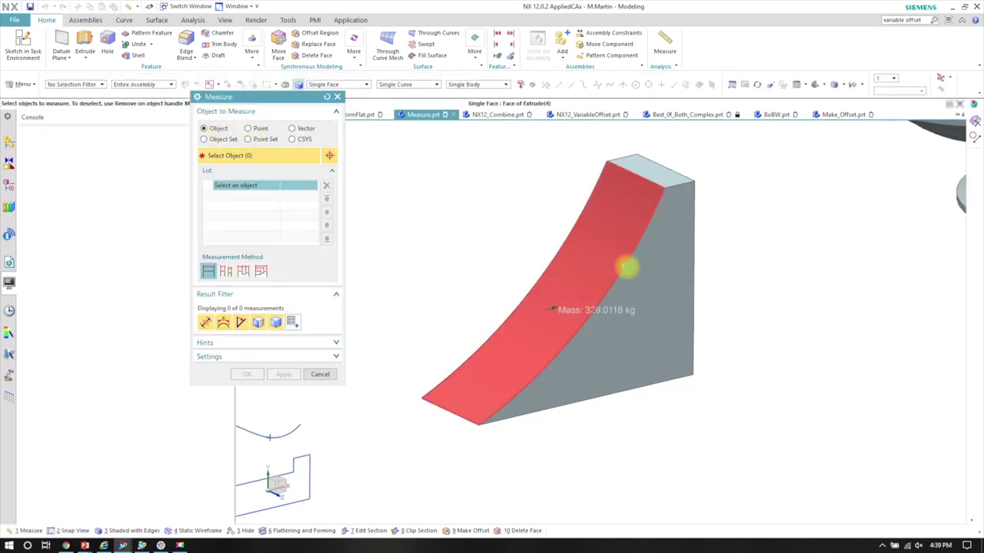
{"action": "left_click", "coordinate": [623, 266]}
{"action": "left_click", "coordinate": [653, 283]}
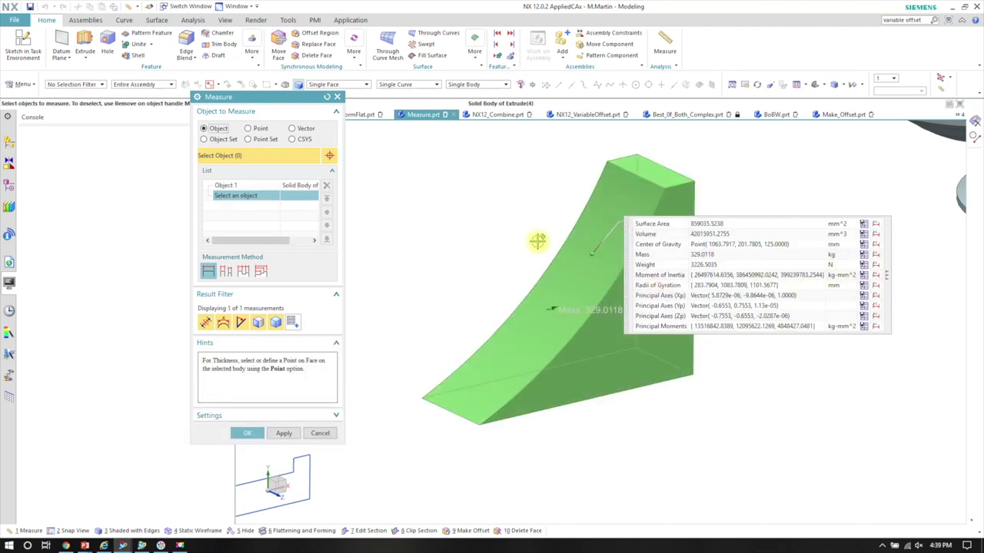
- In the measurement preferences for bodies, enable Error Estimates and Density, disable Weight, apply the changes, and cancel the wedge measurement
{"action": "left_click", "coordinate": [233, 415]}
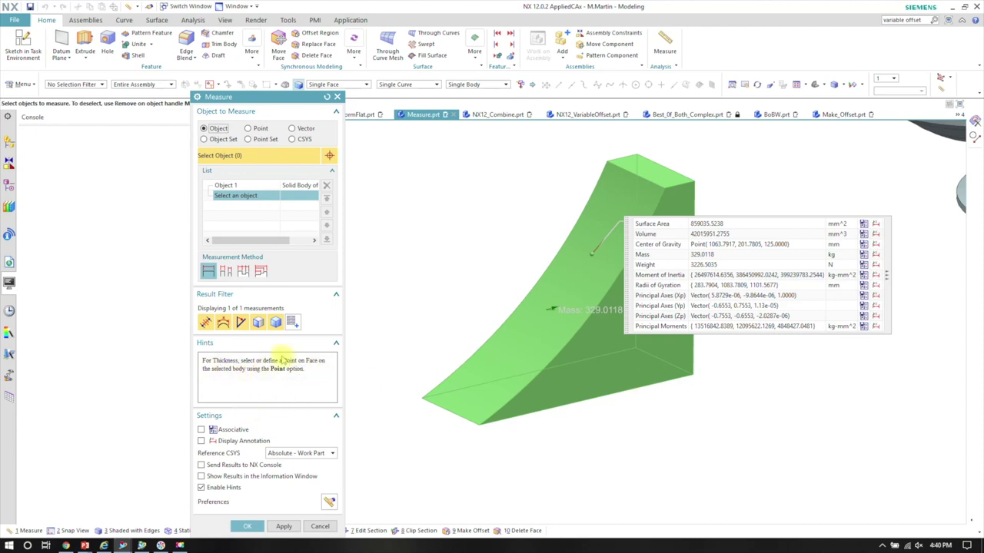
{"action": "left_click", "coordinate": [331, 501]}
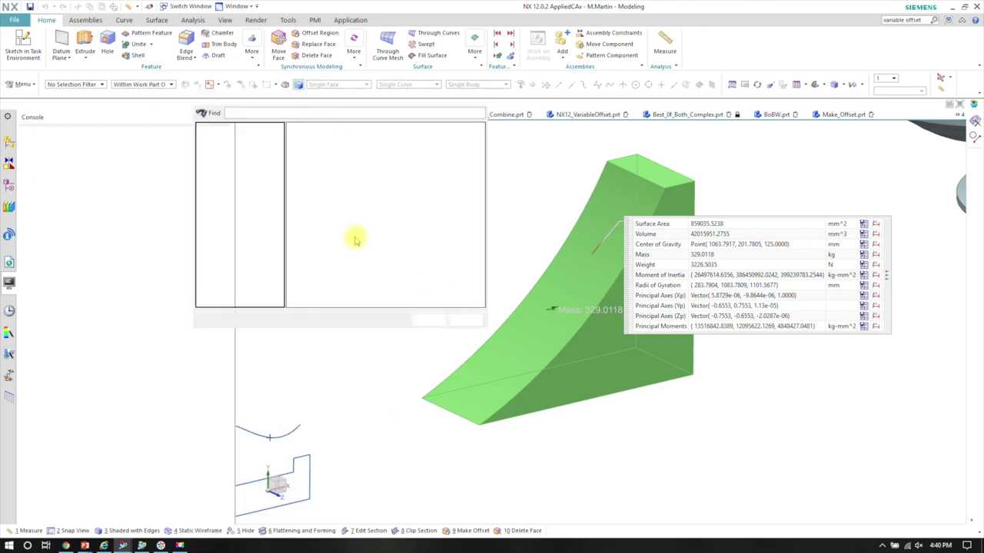
{"action": "left_click", "coordinate": [221, 160]}
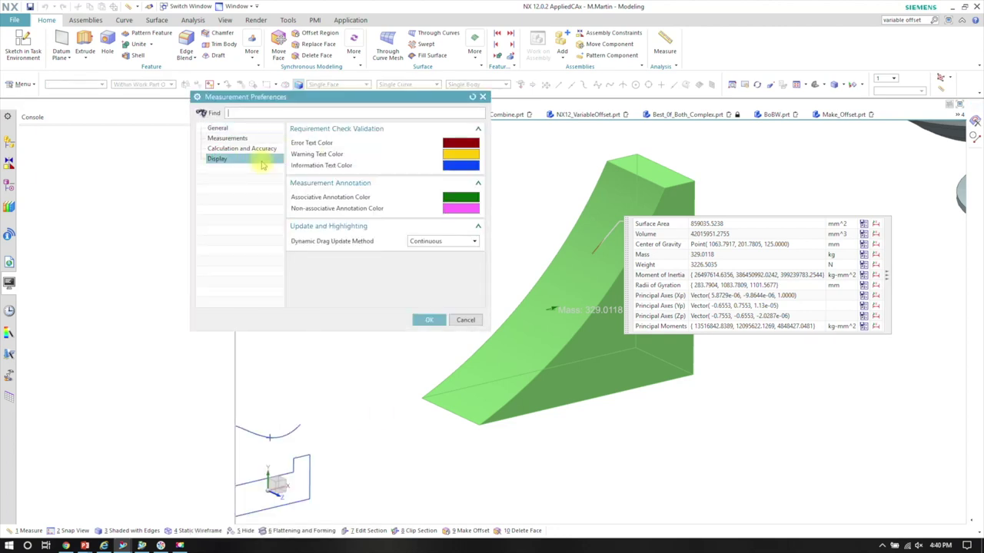
{"action": "left_click", "coordinate": [232, 138]}
{"action": "left_click", "coordinate": [395, 131]}
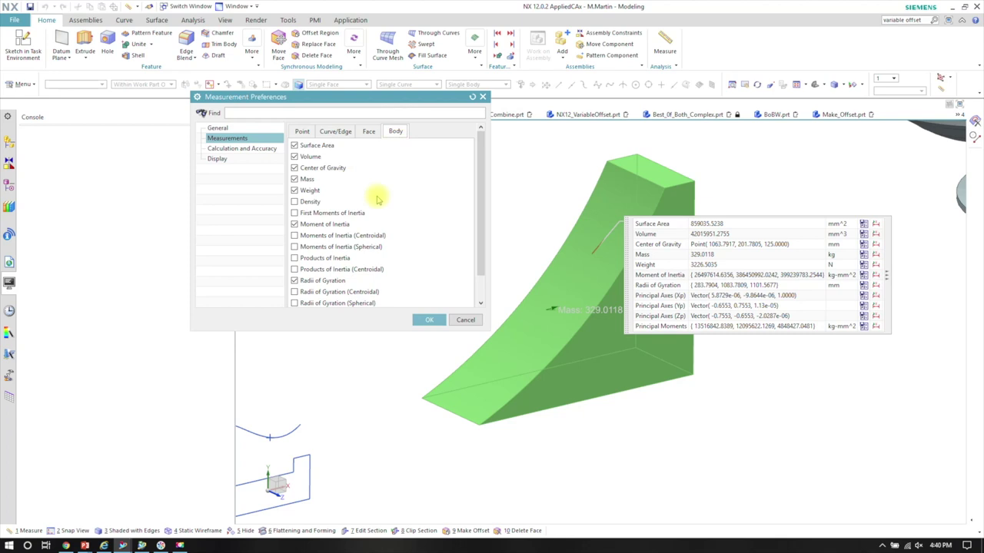
{"action": "left_click_drag", "start_coordinate": [364, 331], "coordinate": [341, 481]}
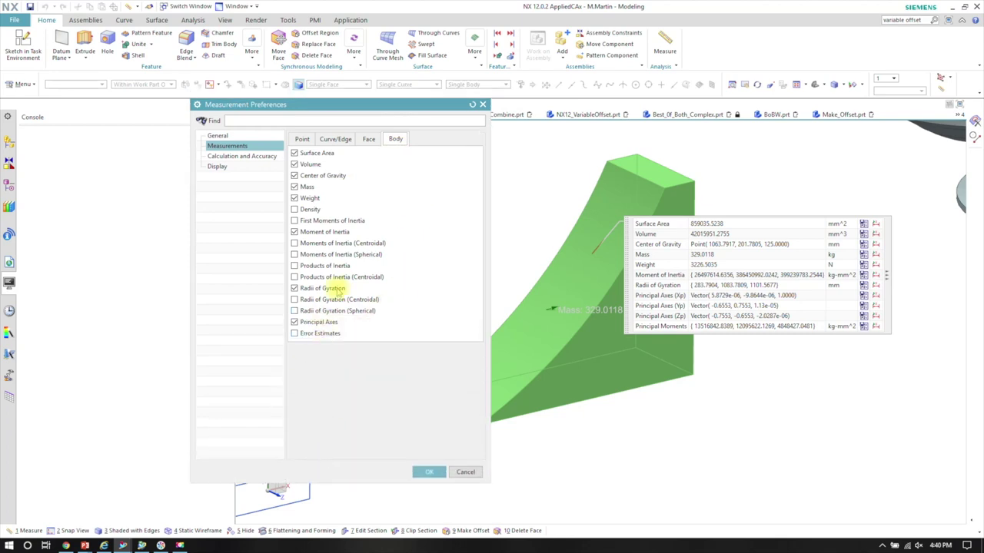
{"action": "left_click", "coordinate": [318, 335]}
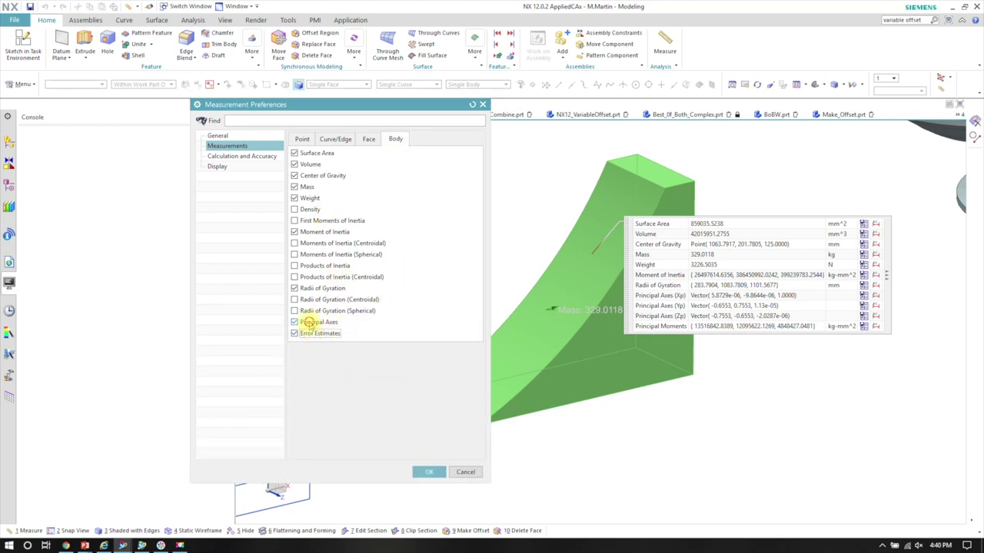
{"action": "left_click", "coordinate": [310, 210]}
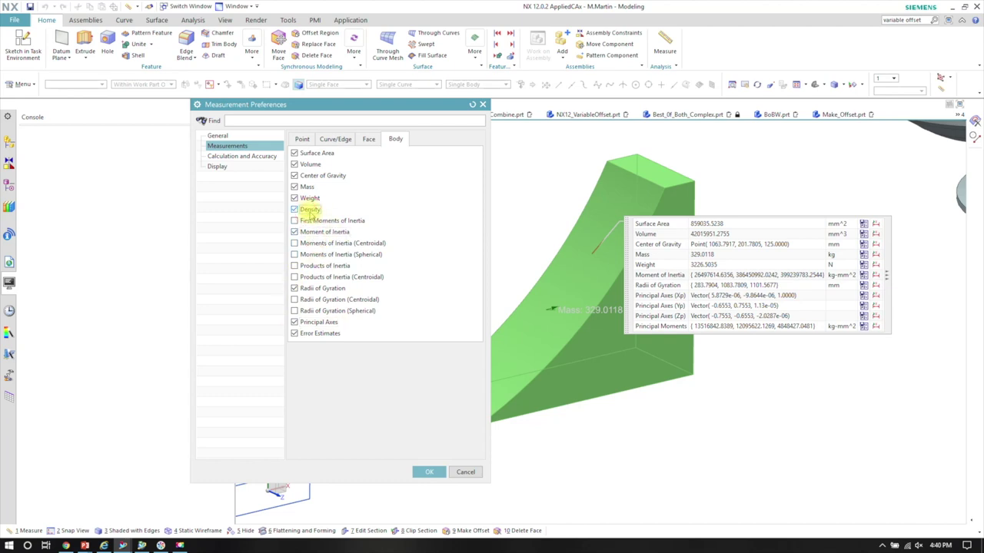
{"action": "left_click", "coordinate": [309, 198]}
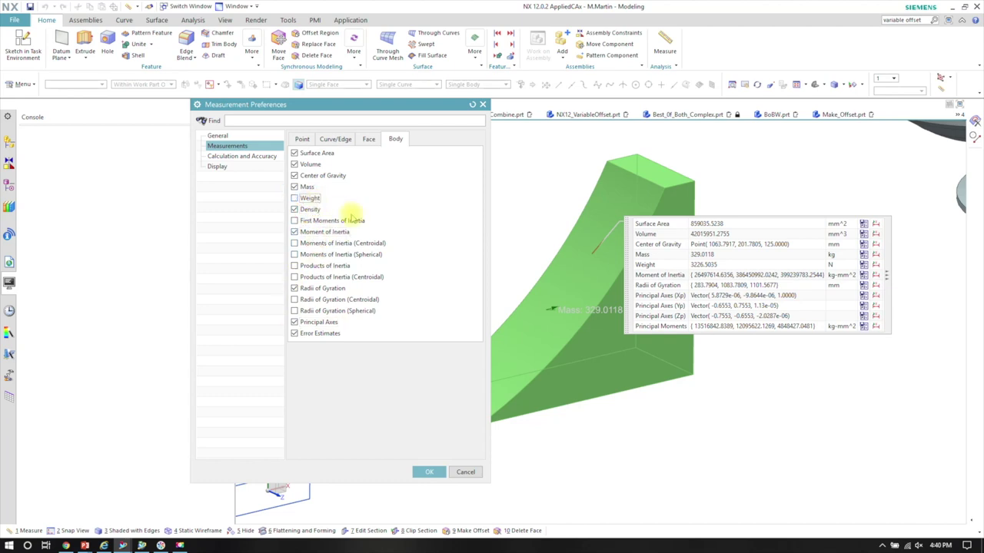
{"action": "left_click", "coordinate": [431, 471]}
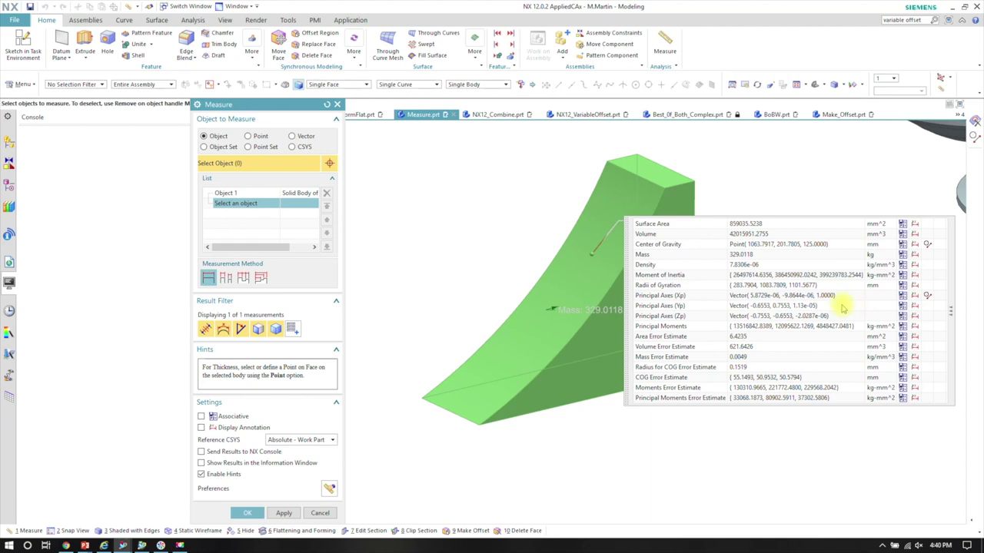
{"action": "left_click", "coordinate": [321, 512]}
{"action": "left_click", "coordinate": [413, 238]}
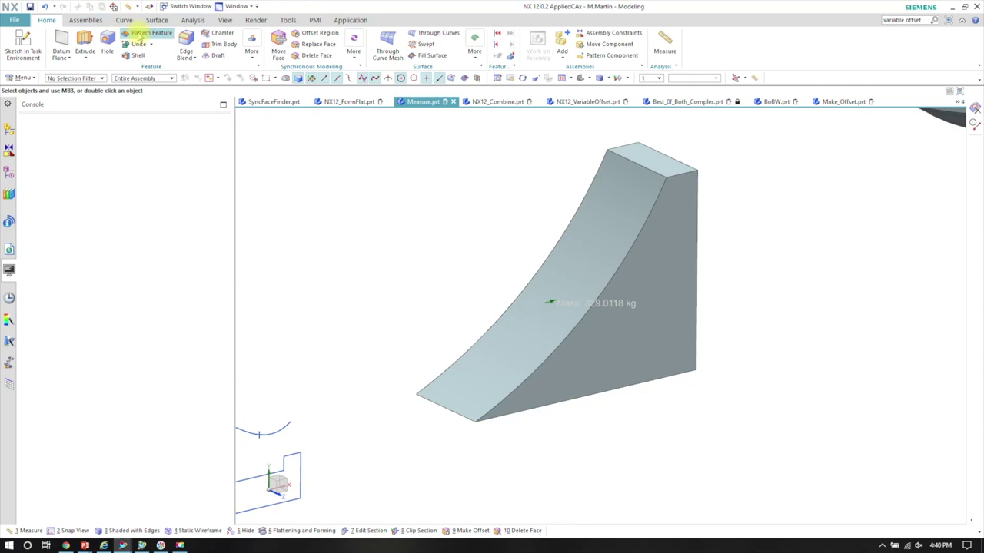
{"action": "left_click", "coordinate": [193, 20]}
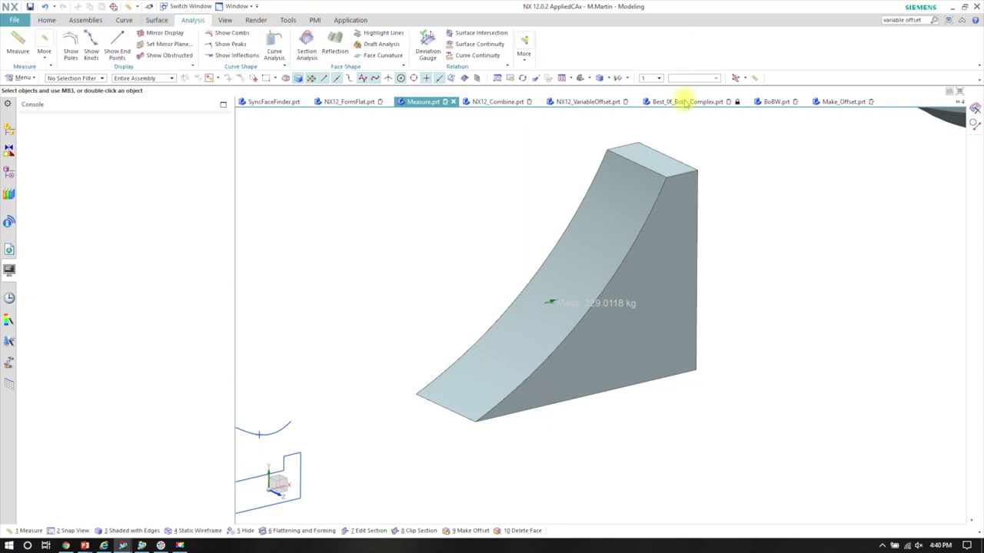
{"action": "left_click", "coordinate": [524, 47]}
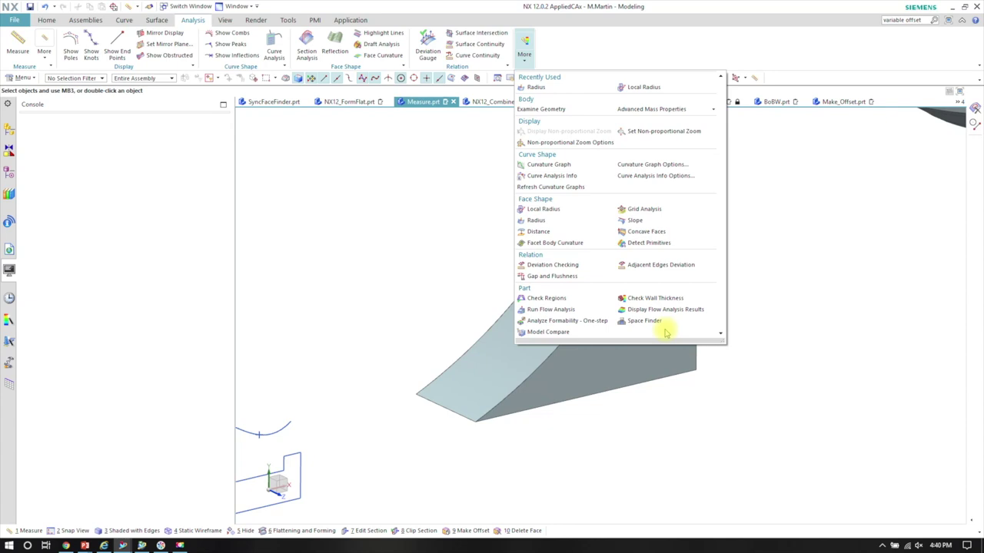
{"action": "left_click", "coordinate": [279, 179]}
- In the Units Manager, set data entry units to English - lbm/in/lbf/deg/F and object information units to English - lbm/ft/lbf/deg/F
{"action": "left_click", "coordinate": [21, 78]}
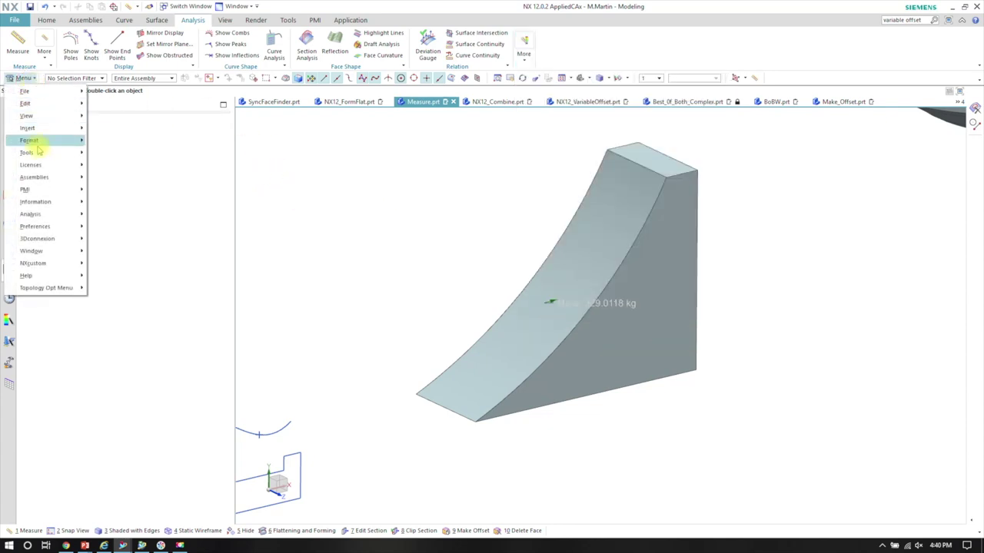
{"action": "mouse_move", "coordinate": [40, 151]}
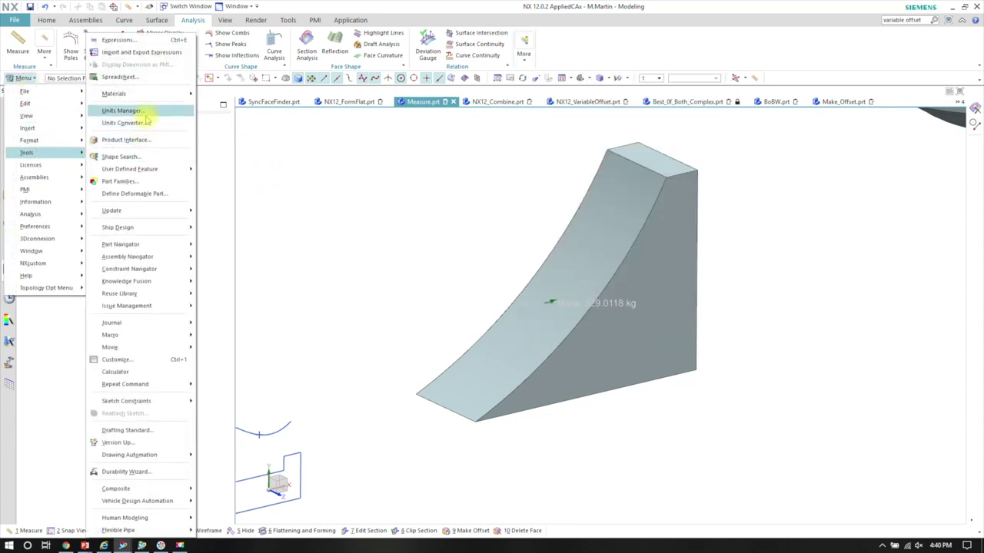
{"action": "left_click", "coordinate": [143, 114]}
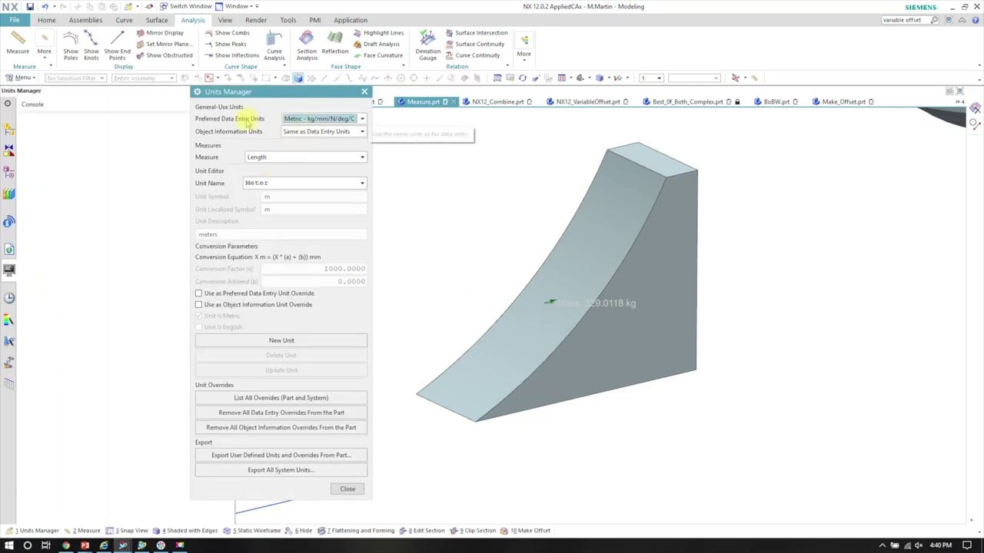
{"action": "left_click", "coordinate": [338, 120]}
{"action": "left_click", "coordinate": [323, 136]}
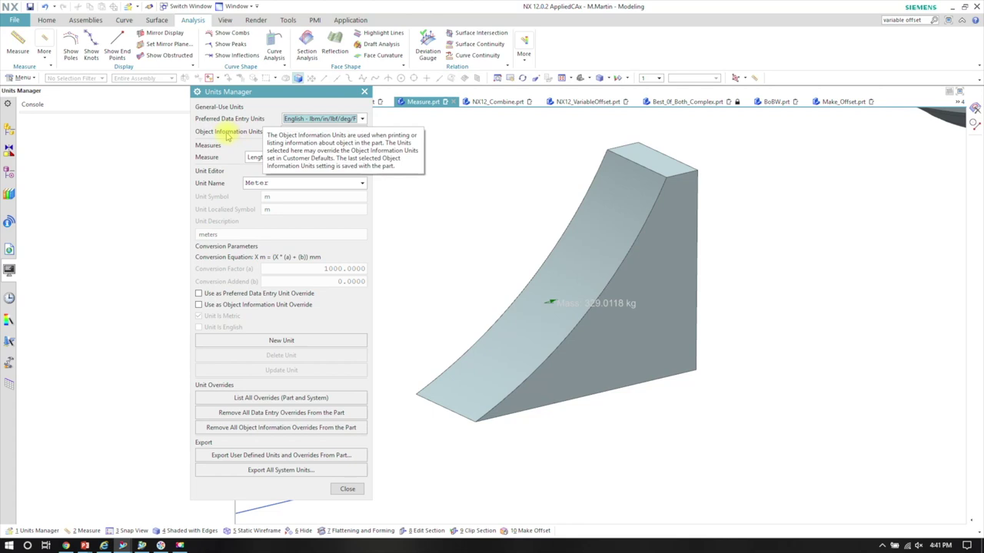
{"action": "left_click", "coordinate": [342, 131]}
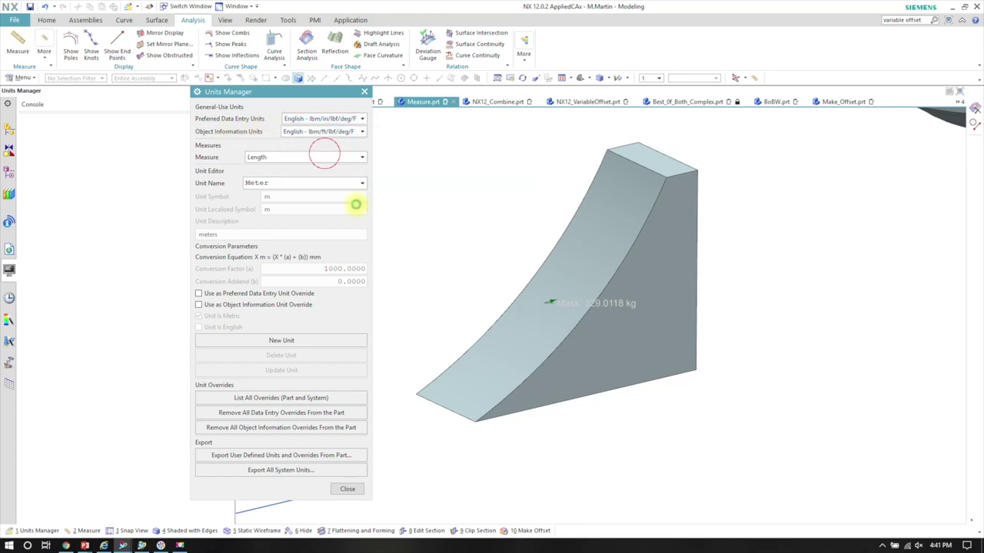
{"action": "left_click", "coordinate": [348, 489]}
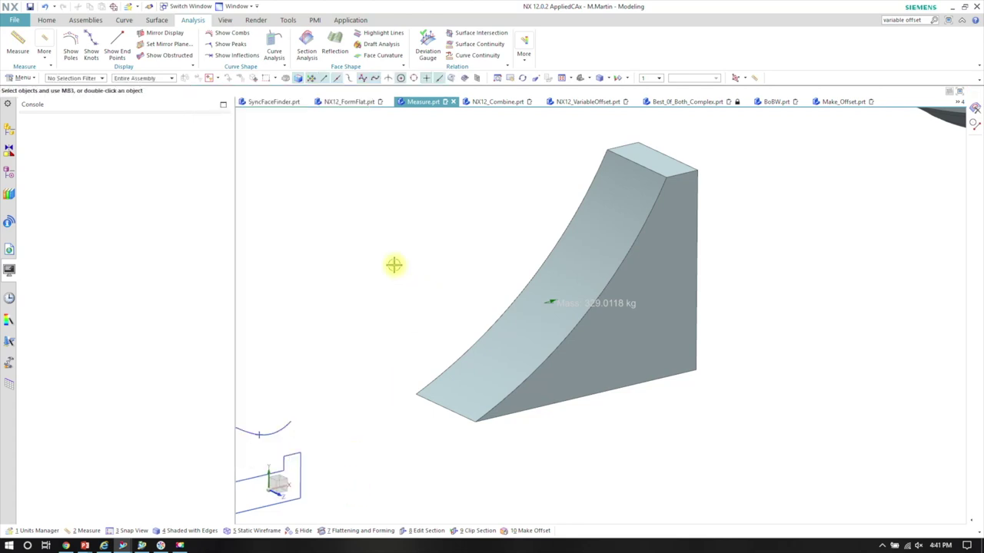
- Measure the wedge's solid body again to review its properties in English units, and cancel the measurement
{"action": "middle_click_drag", "start_coordinate": [394, 266], "coordinate": [402, 210]}
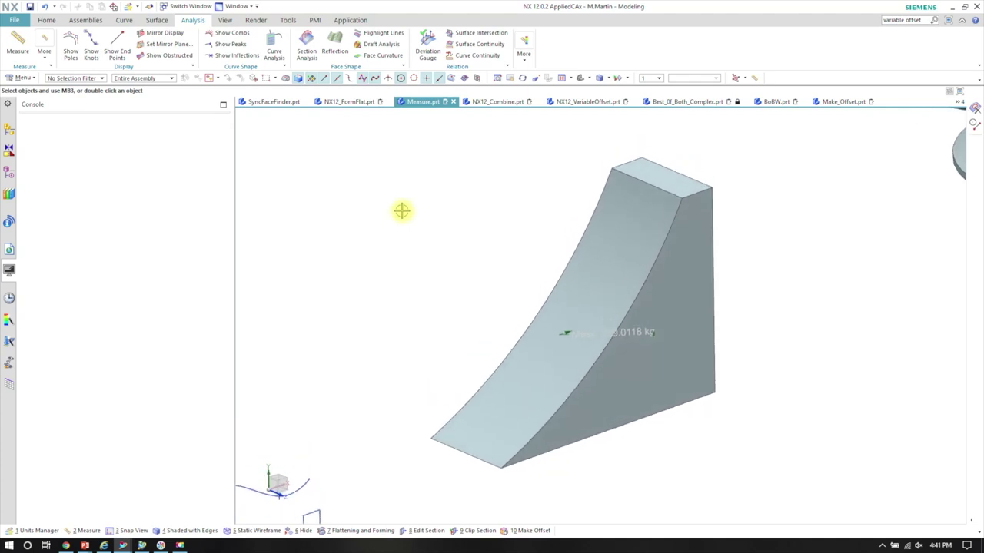
{"action": "left_click", "coordinate": [46, 20]}
{"action": "left_click", "coordinate": [665, 44]}
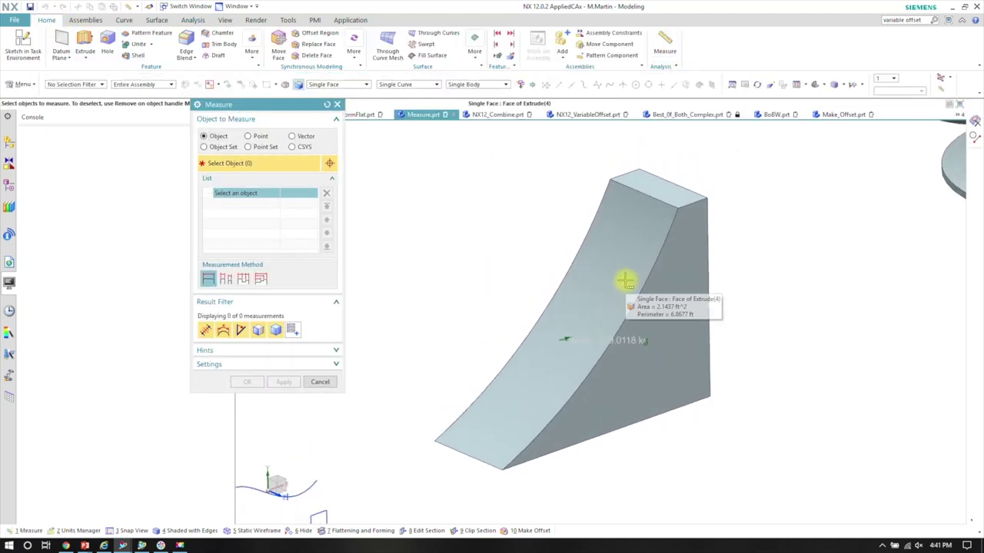
{"action": "left_click", "coordinate": [626, 282]}
{"action": "left_click", "coordinate": [681, 306]}
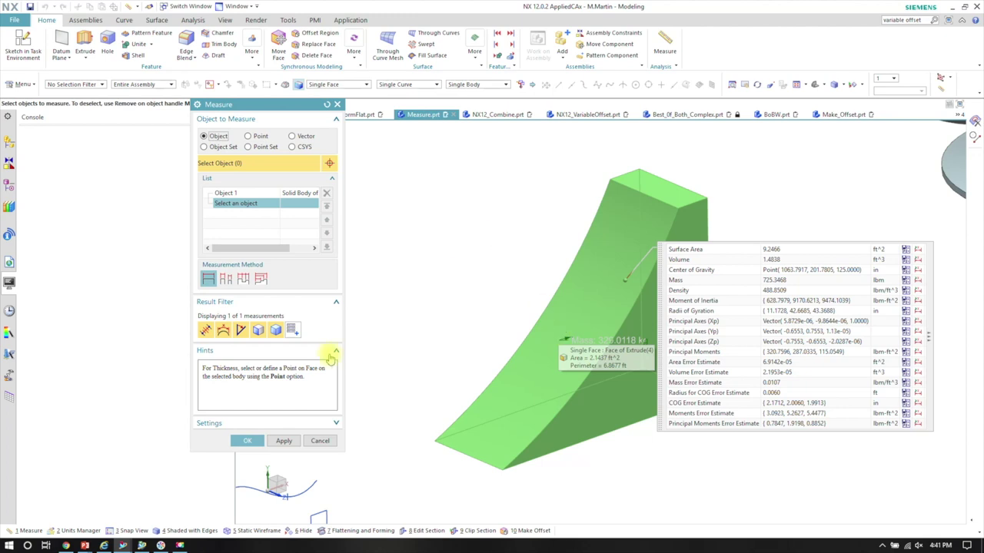
{"action": "left_click", "coordinate": [318, 442]}
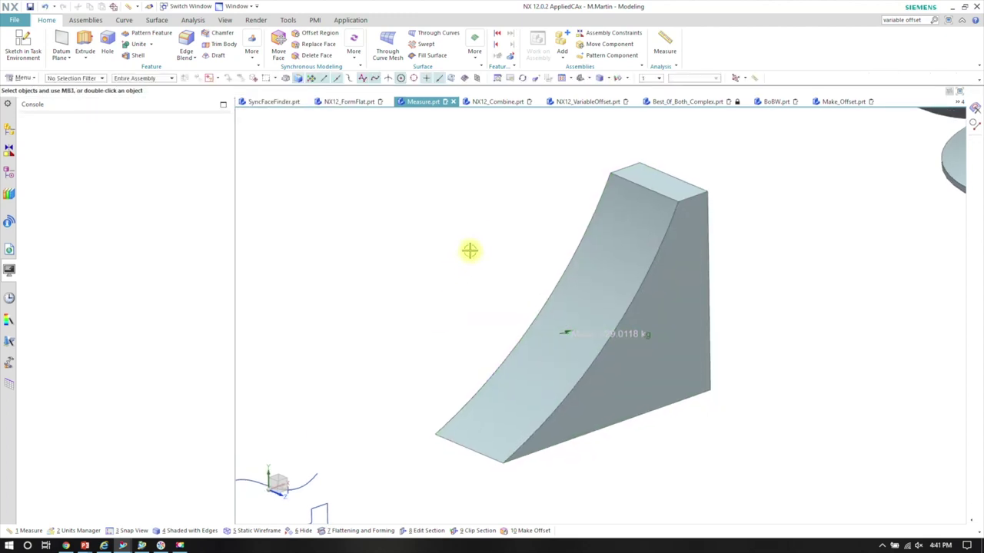
{"action": "key", "text": "ctrl+f"}
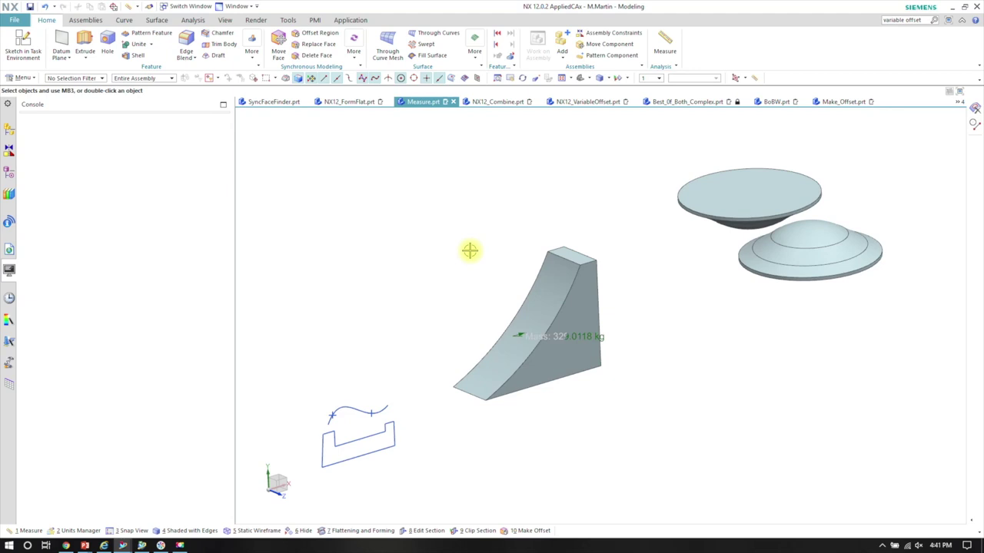
{"action": "key", "text": "ctrl+alt+f"}
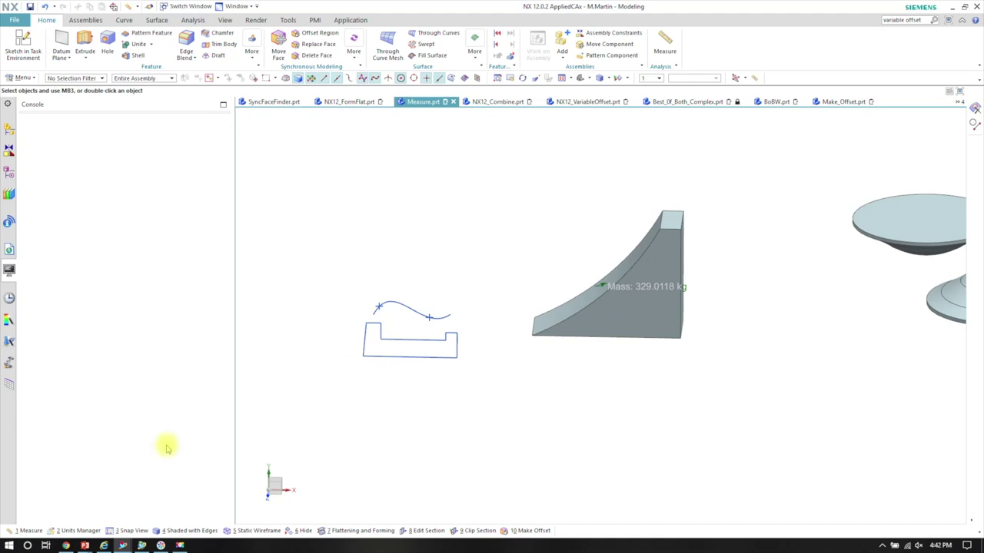
- Switch to Chrome and show the session schedule on the Seattle NX User's Day page
{"action": "left_click", "coordinate": [84, 546]}
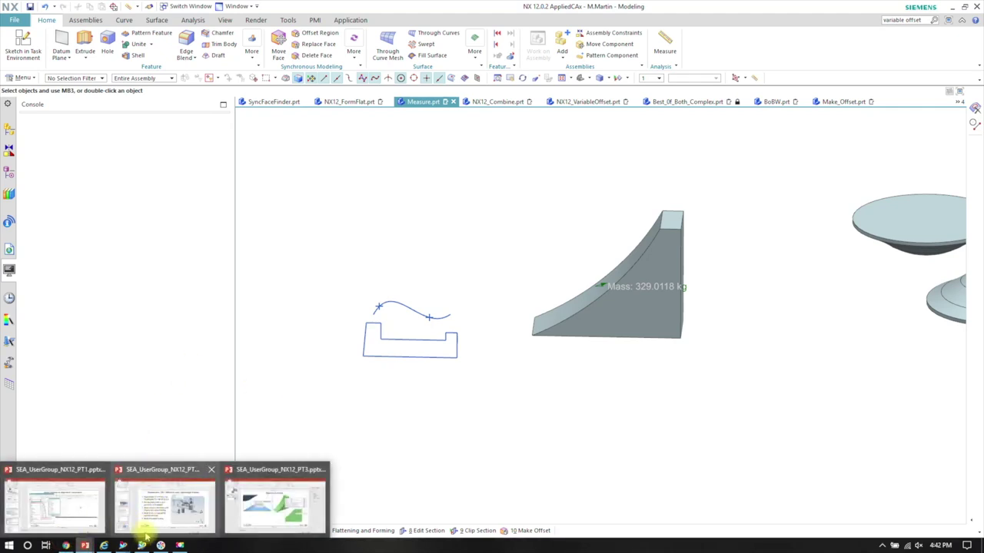
{"action": "left_click", "coordinate": [65, 545]}
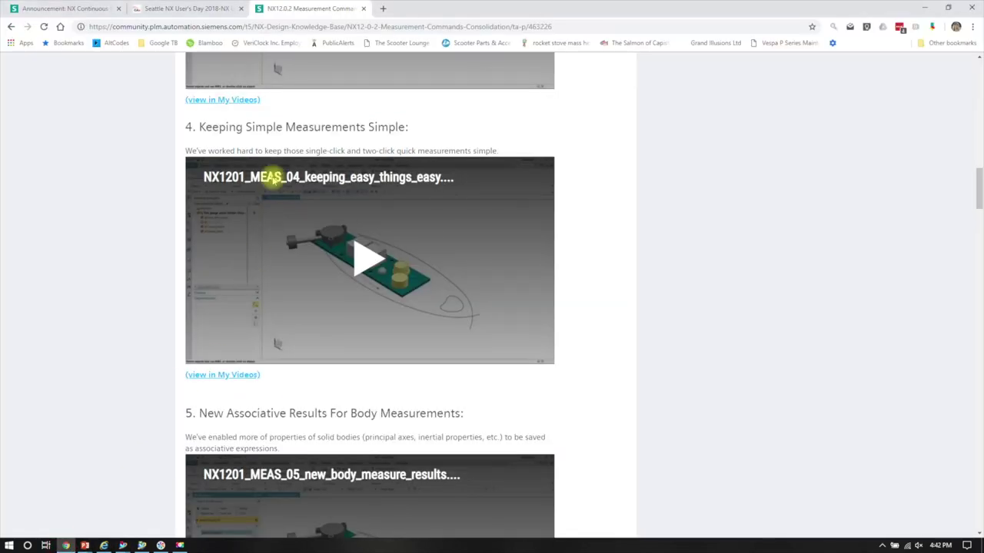
{"action": "left_click", "coordinate": [188, 9]}
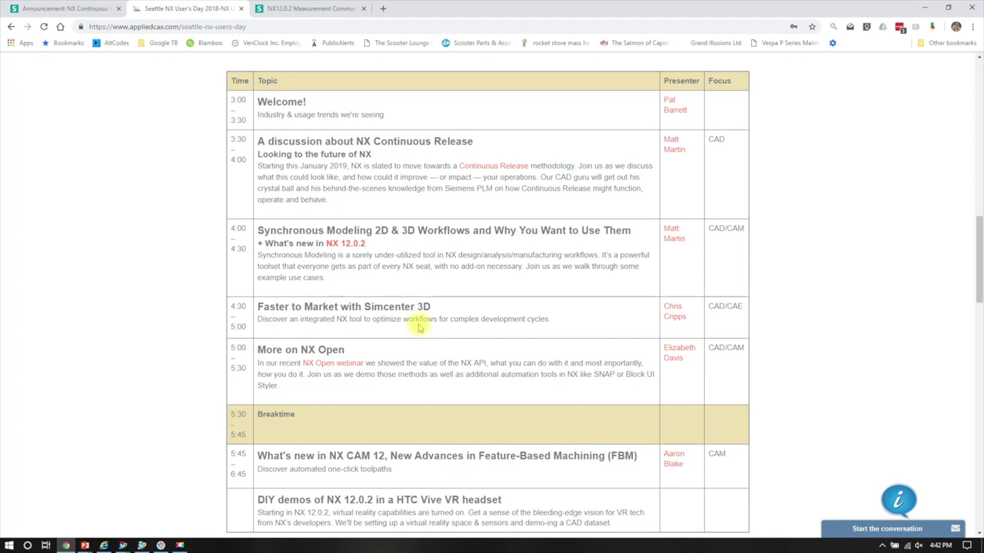
- Switch back to Measure.prt in NX and measure from the spline to the profile's eight lines, taken as an object set
{"action": "left_click", "coordinate": [124, 545]}
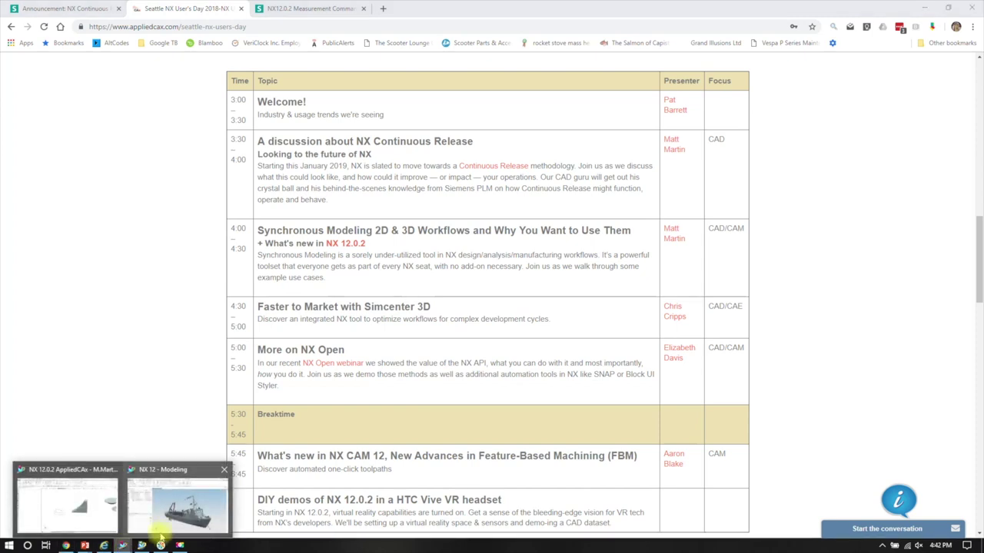
{"action": "left_click", "coordinate": [74, 507]}
{"action": "key", "text": "F8"}
{"action": "middle_click_drag", "start_coordinate": [368, 254], "coordinate": [426, 208], "text": "shift"}
{"action": "scroll", "coordinate": [446, 206], "scroll_direction": "up", "scroll_amount": 3}
{"action": "left_click", "coordinate": [446, 208]}
{"action": "left_click", "coordinate": [518, 188]}
{"action": "mouse_move", "coordinate": [471, 377]}
{"action": "middle_mouse_down", "text": "shift"}
{"action": "mouse_move", "coordinate": [514, 302]}
{"action": "mouse_move", "coordinate": [559, 317]}
{"action": "middle_mouse_up", "text": "shift"}
{"action": "scroll", "coordinate": [516, 301], "scroll_direction": "up", "scroll_amount": 2}
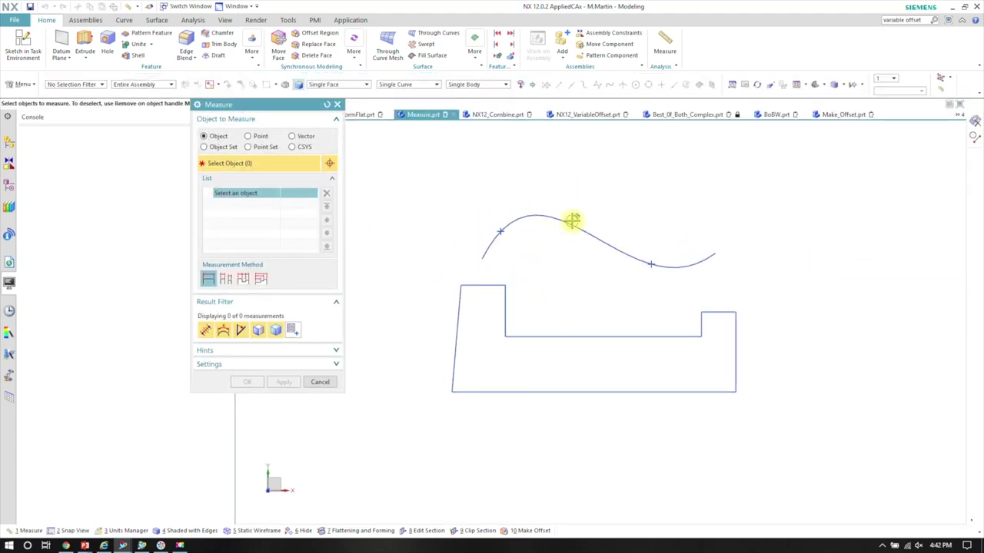
{"action": "left_click", "coordinate": [547, 218]}
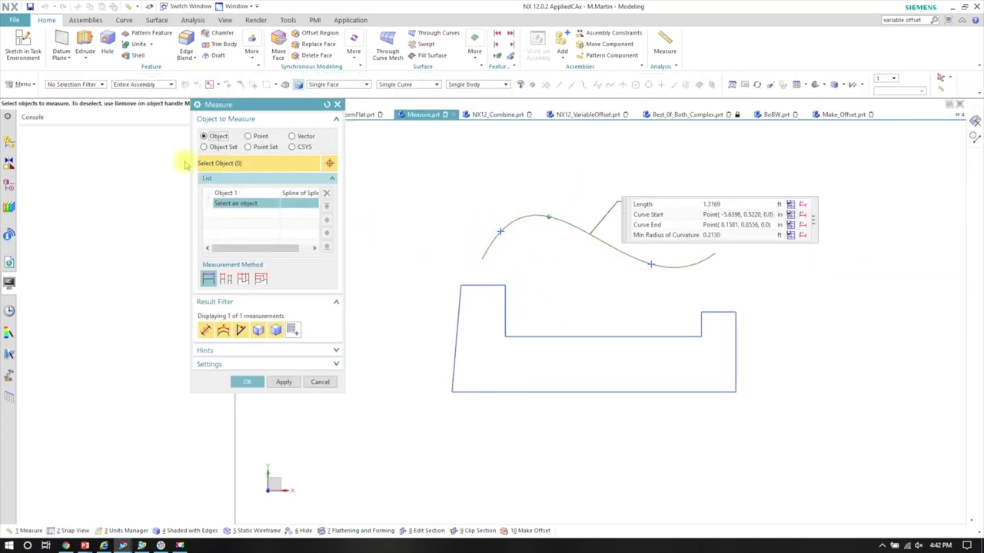
{"action": "left_click", "coordinate": [205, 147]}
{"action": "left_click_drag", "start_coordinate": [415, 278], "coordinate": [643, 410]}
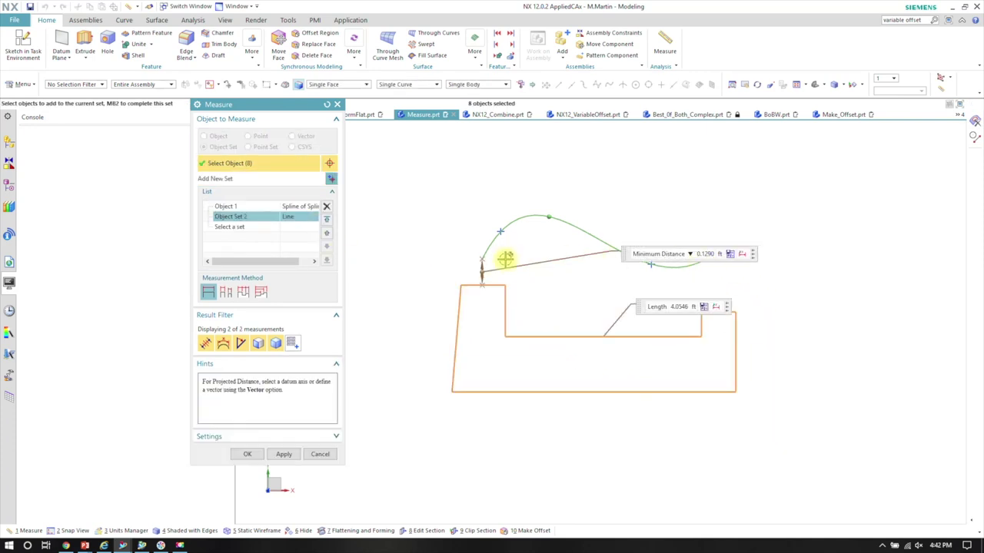
- Keep the minimum distance as an associative measurement with an annotation, and place its dimension beside the gap between spline and profile
{"action": "scroll", "coordinate": [693, 274], "scroll_direction": "up", "scroll_amount": 2}
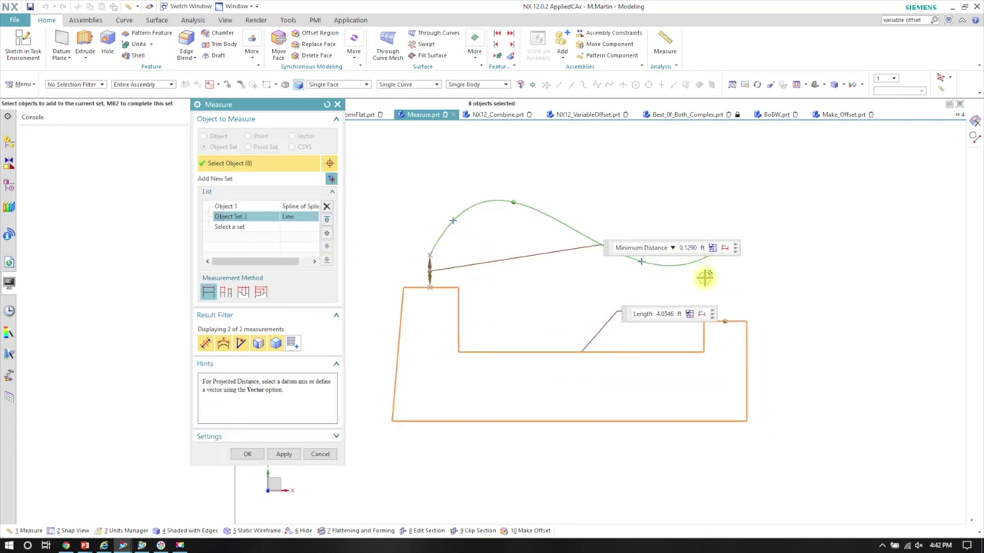
{"action": "left_click", "coordinate": [736, 248]}
{"action": "left_click", "coordinate": [247, 454]}
{"action": "scroll", "coordinate": [433, 274], "scroll_direction": "up", "scroll_amount": 1}
{"action": "left_click_drag", "start_coordinate": [419, 256], "coordinate": [342, 198]}
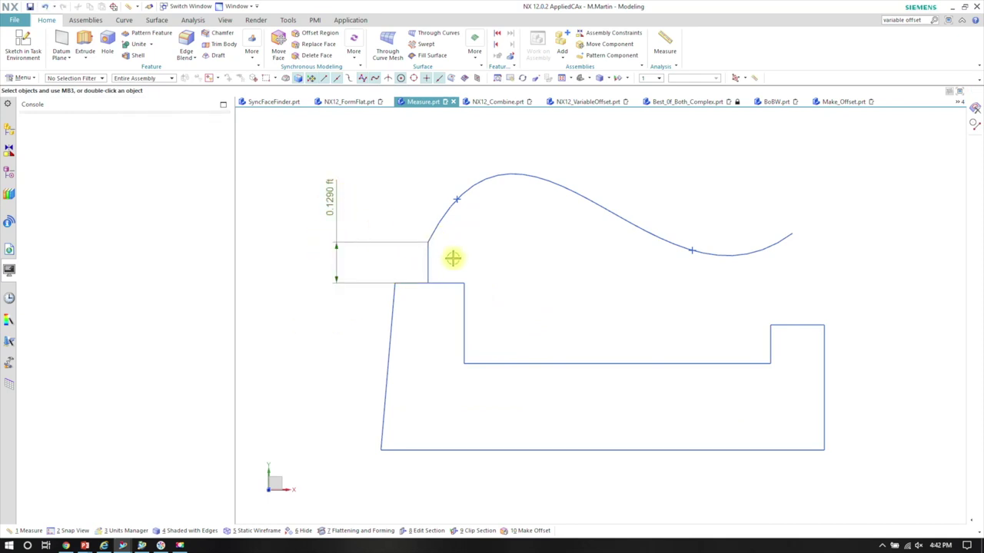
{"action": "left_click", "coordinate": [430, 254]}
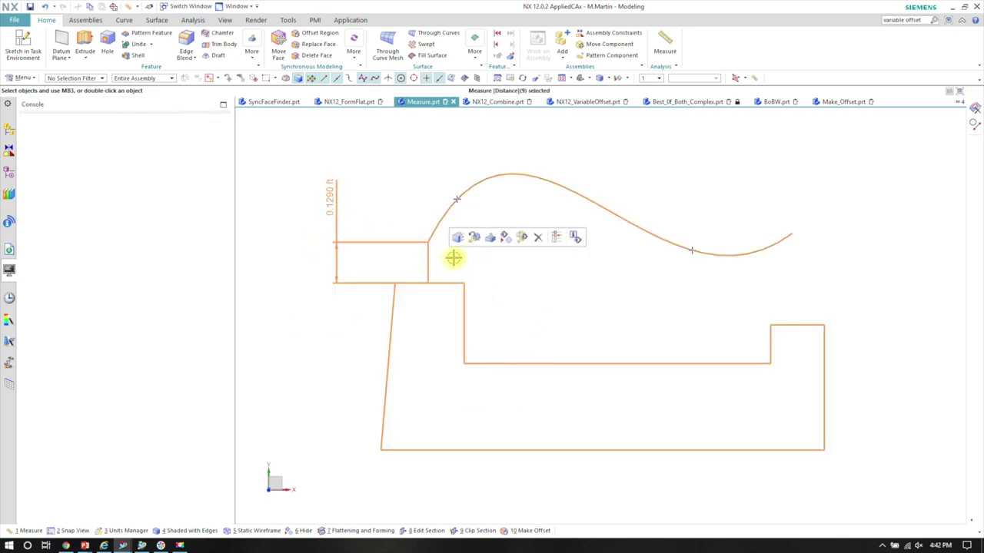
{"action": "key", "text": "Escape"}
- Move the whole eight-line profile in the negative X direction with Move Object to update the associative distance
{"action": "scroll", "coordinate": [431, 277], "scroll_direction": "down", "scroll_amount": 2}
{"action": "left_click_drag", "start_coordinate": [394, 263], "coordinate": [731, 426]}
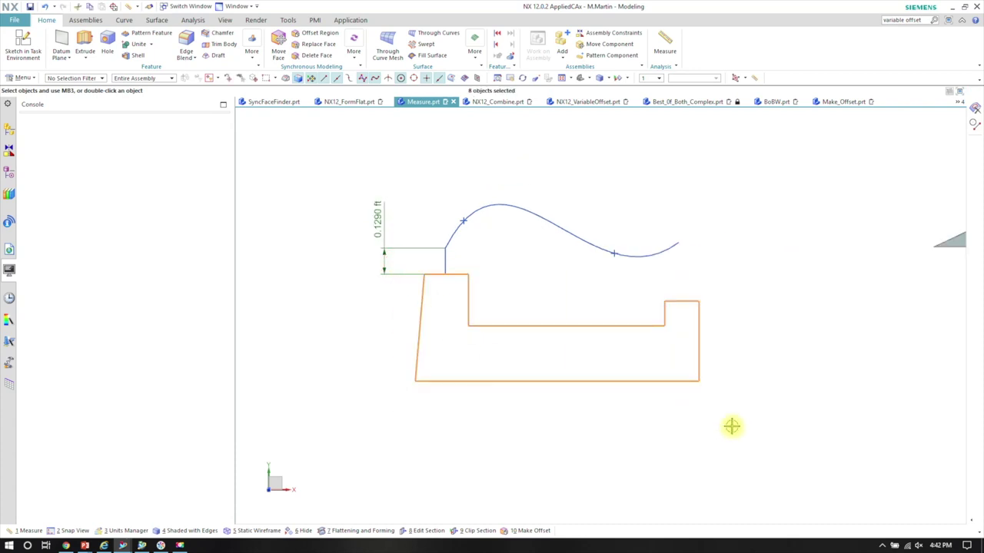
{"action": "key", "text": "ctrl+t"}
{"action": "left_click_drag", "start_coordinate": [724, 304], "coordinate": [570, 301]}
{"action": "middle_click", "coordinate": [856, 345]}
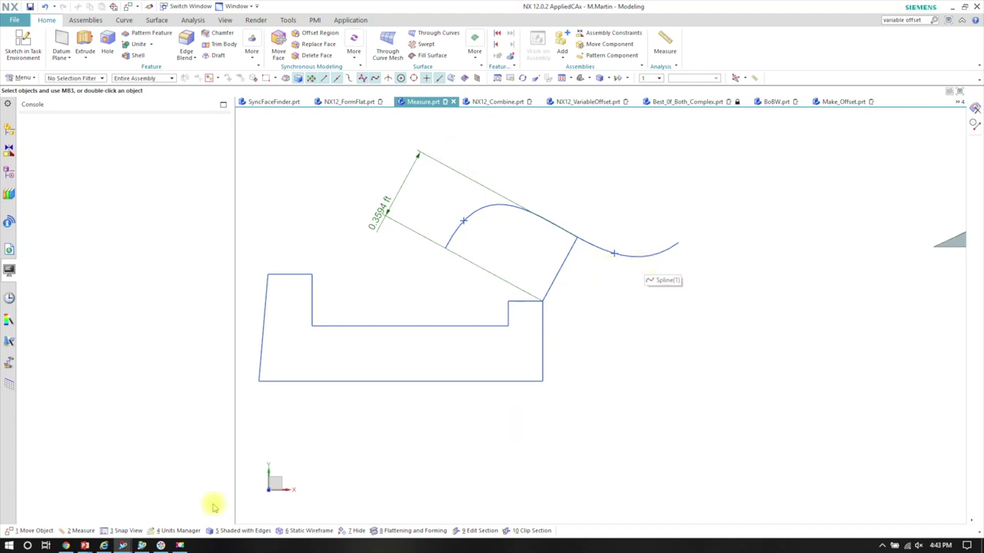
{"action": "left_click", "coordinate": [179, 545]}
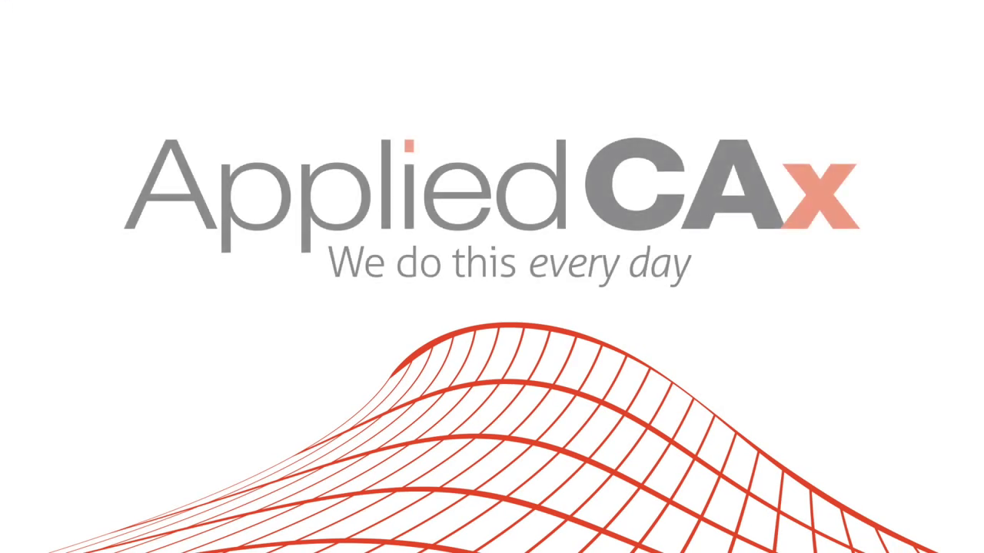